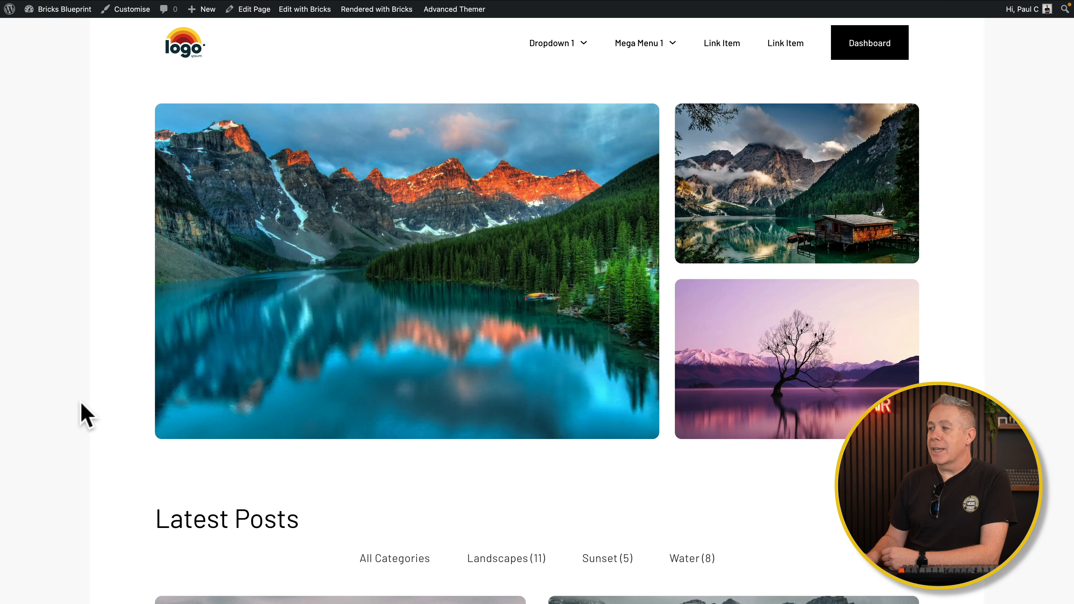
# Step: Browse the Latest Posts section, open the second Switzerland Views post, and examine its layout and content
pyautogui.scroll(-10, 86, 417)
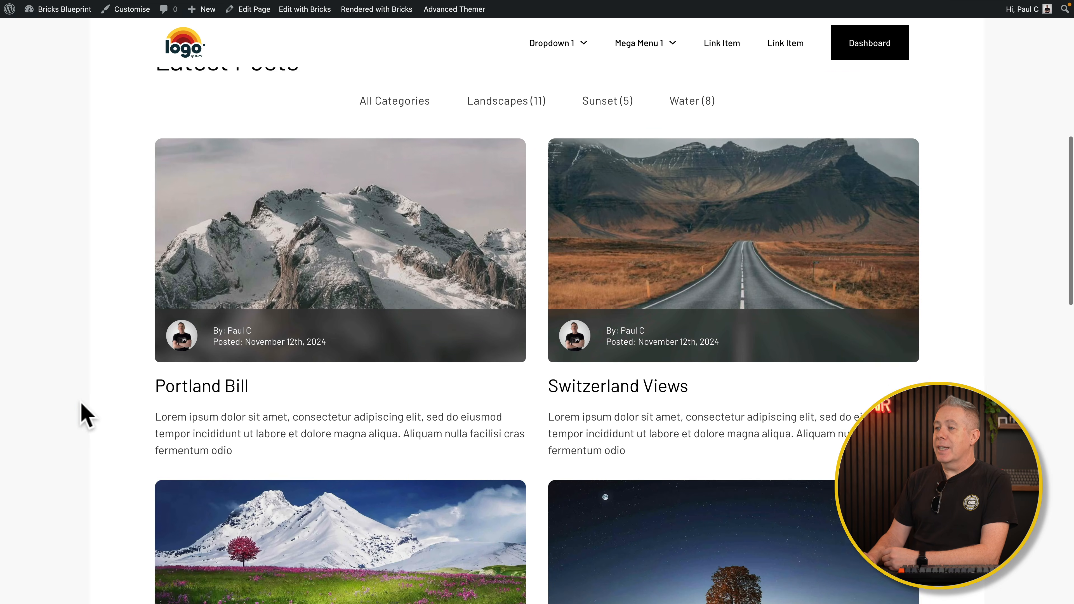
pyautogui.scroll(-3, 87, 416)
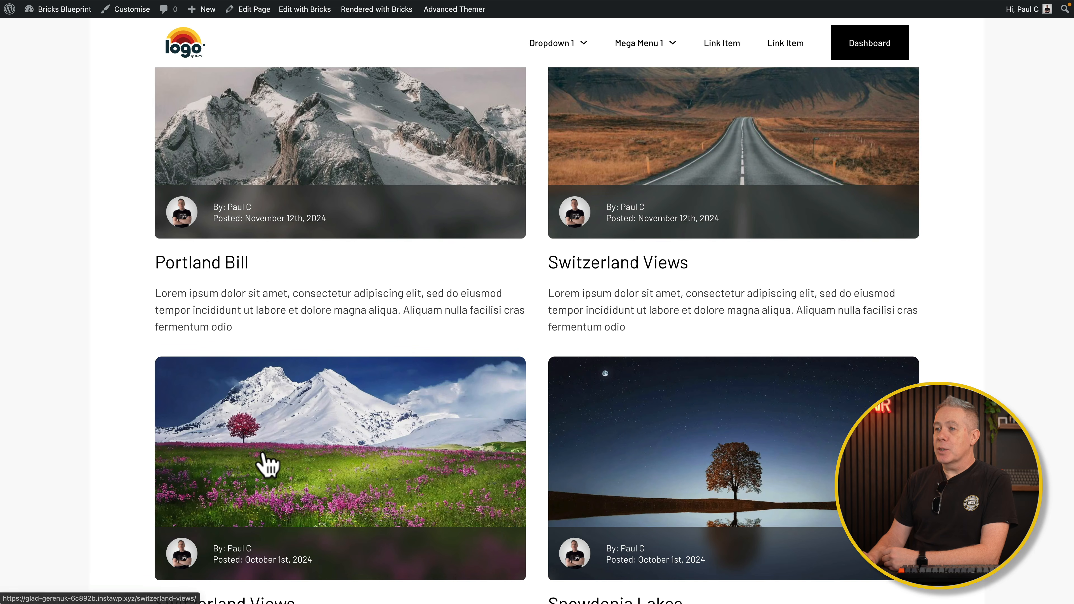
pyautogui.click(263, 453)
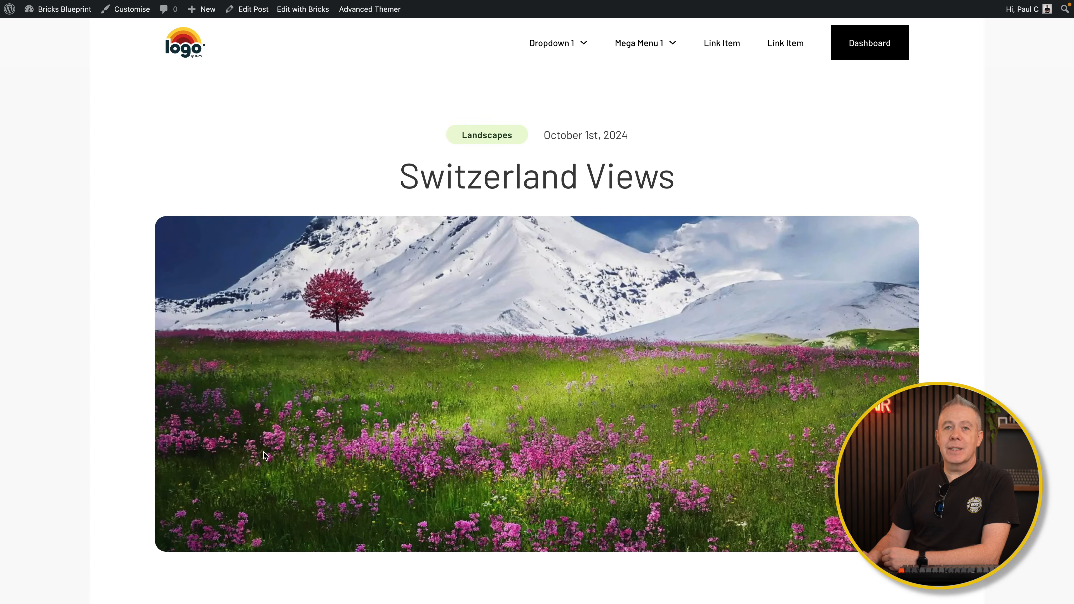
pyautogui.scroll(-15, 264, 452)
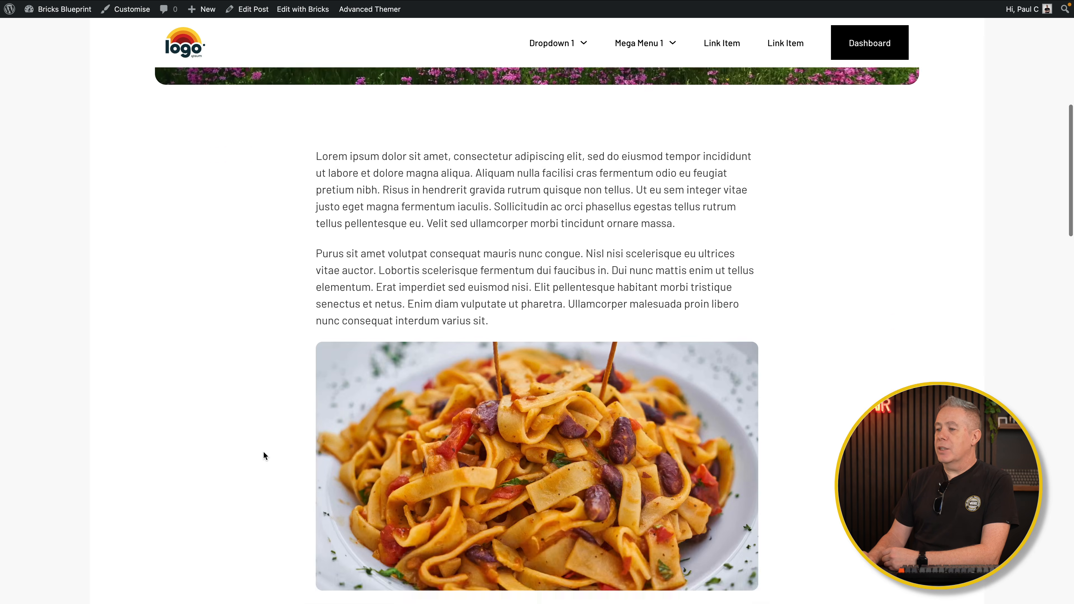
pyautogui.scroll(-13, 263, 456)
pyautogui.scroll(19, 264, 456)
pyautogui.scroll(9, 264, 455)
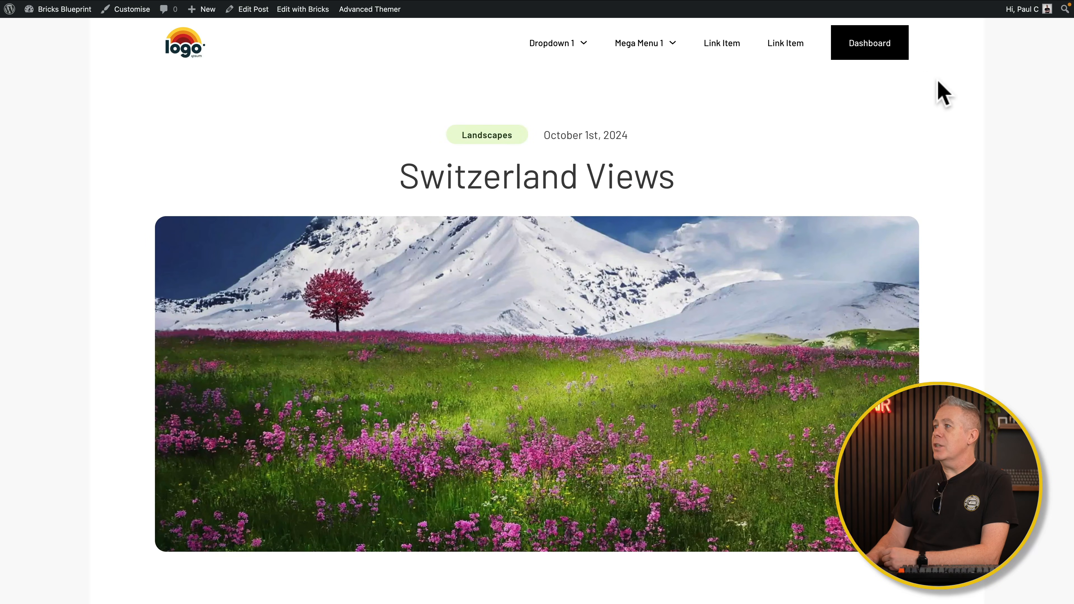
pyautogui.click(888, 53)
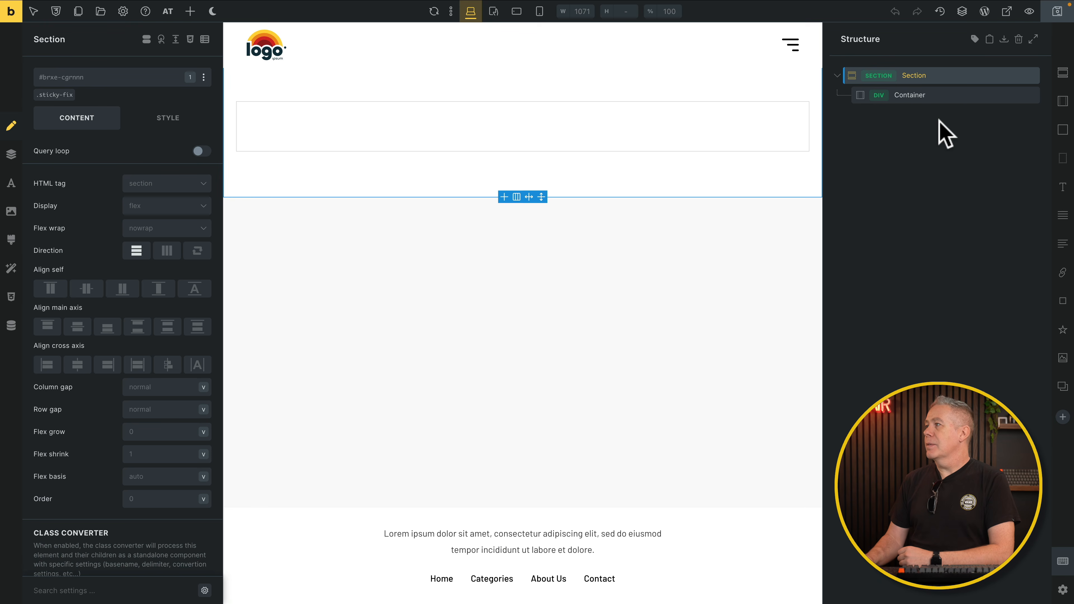
# Step: Add a block inside the Container and name it Post Card
pyautogui.click(954, 97)
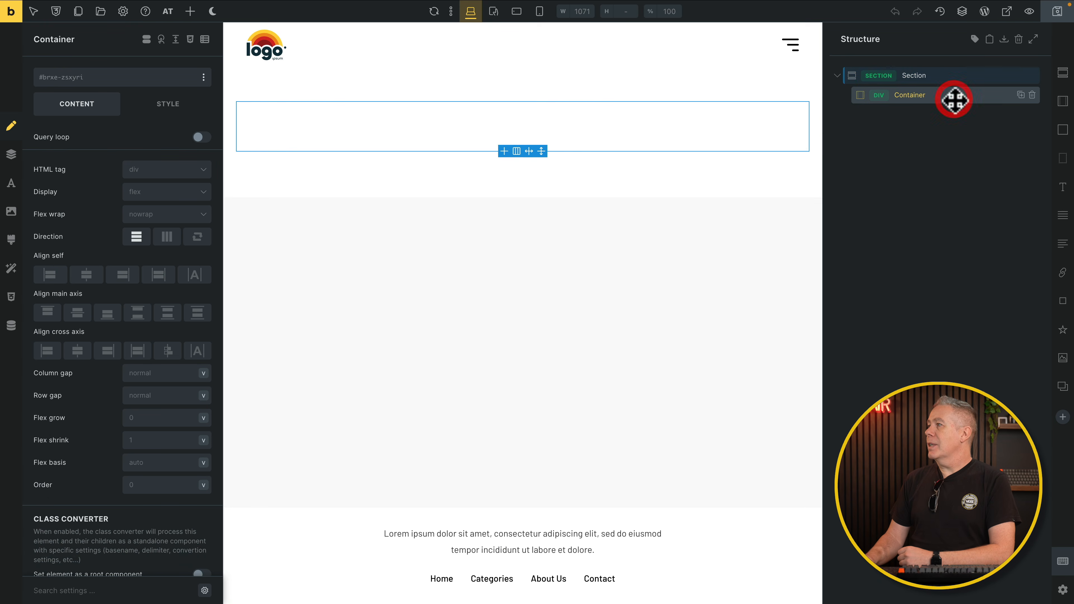
pyautogui.click(1063, 131)
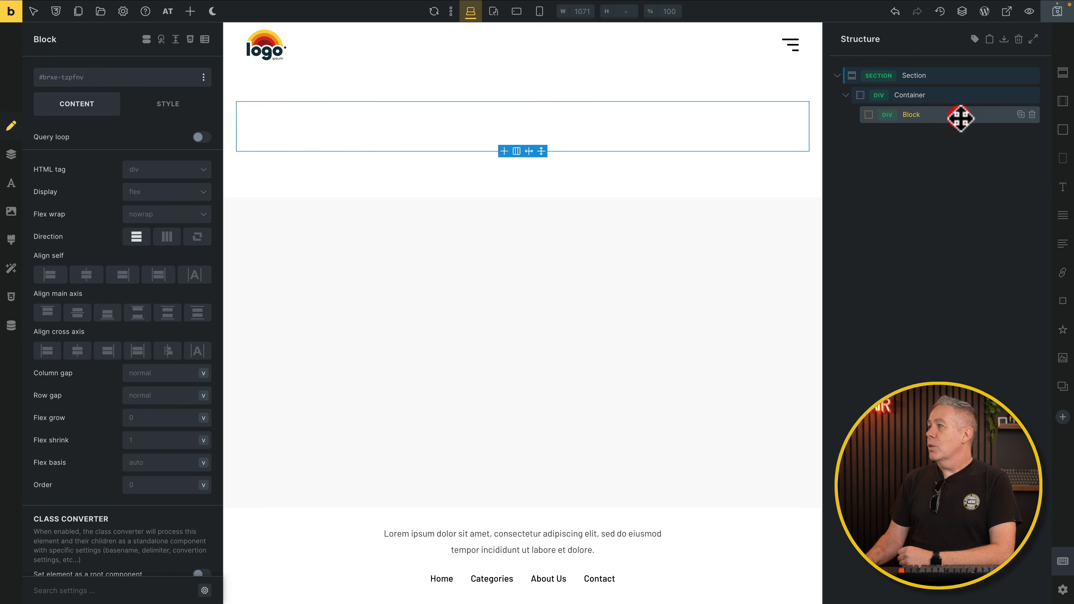
pyautogui.write('Post Card')
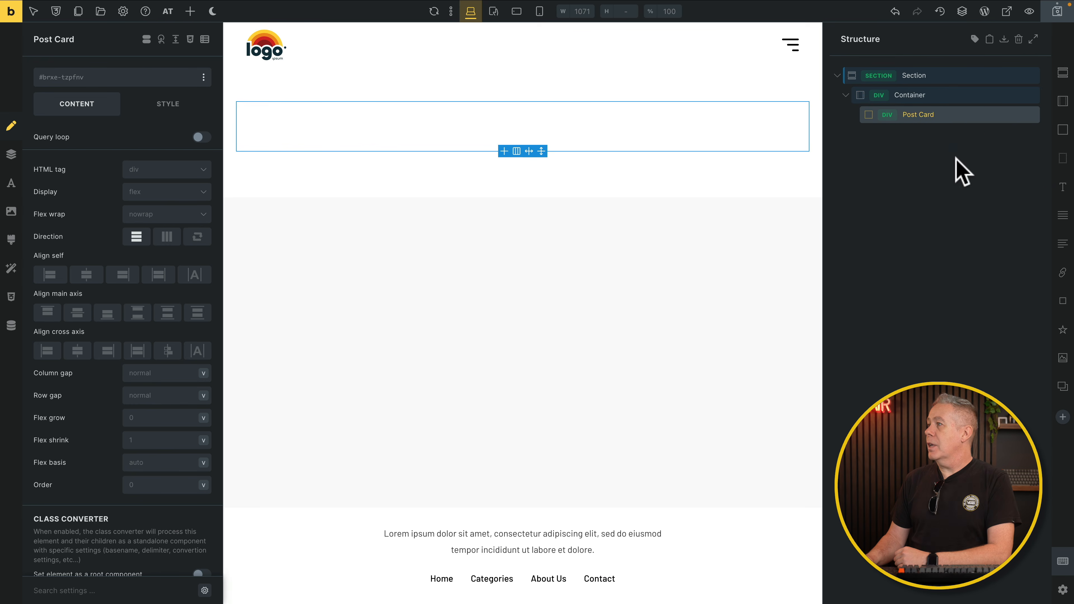
# Step: Add an image, a heading, a basic text and a button element inside the Post Card block
pyautogui.click(977, 122)
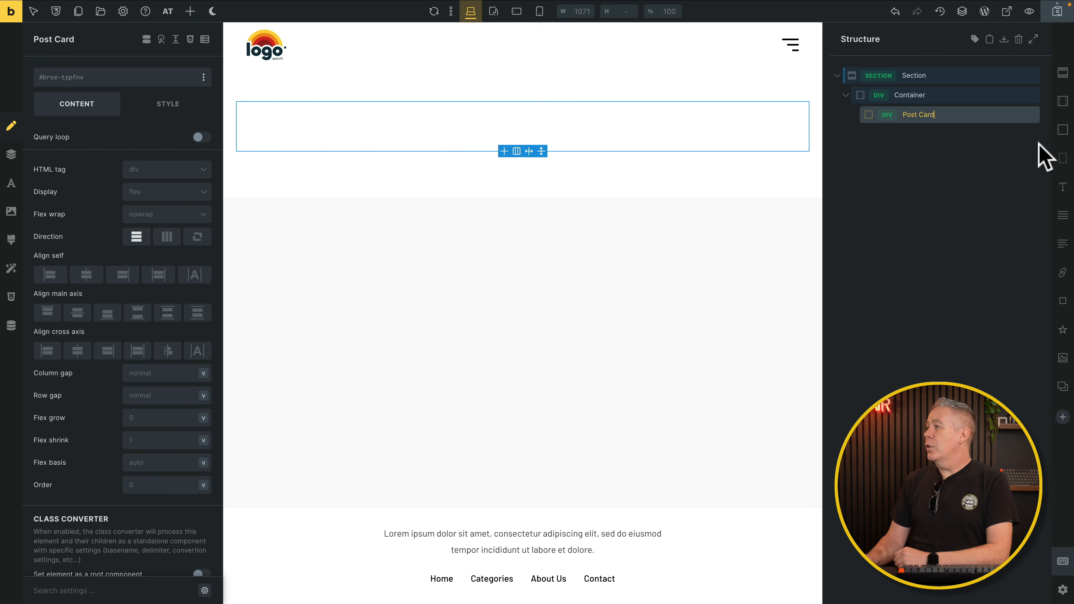
pyautogui.click(1062, 358)
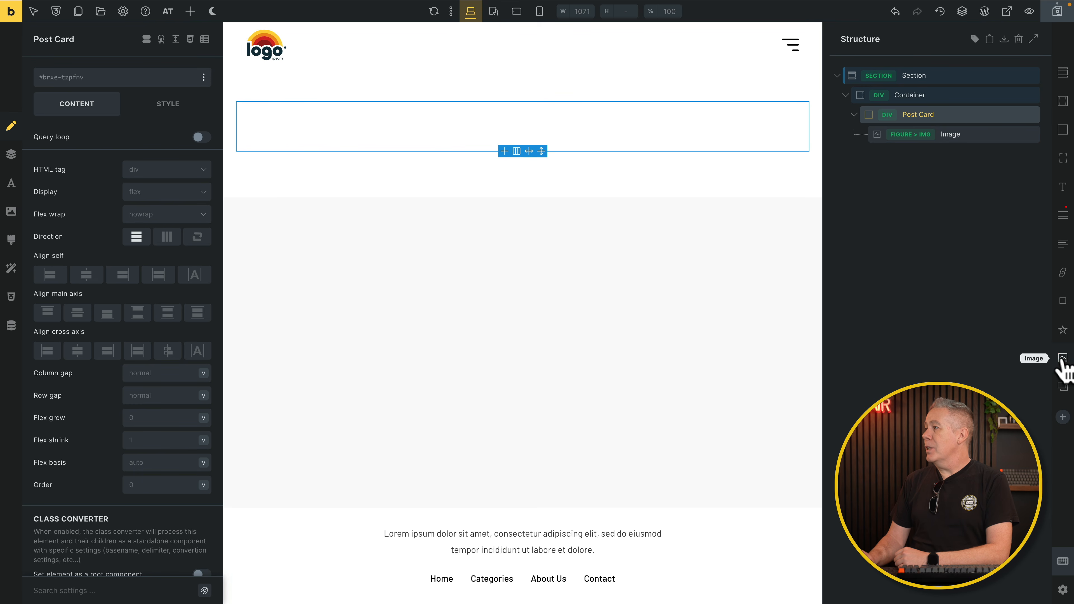
pyautogui.click(1064, 187)
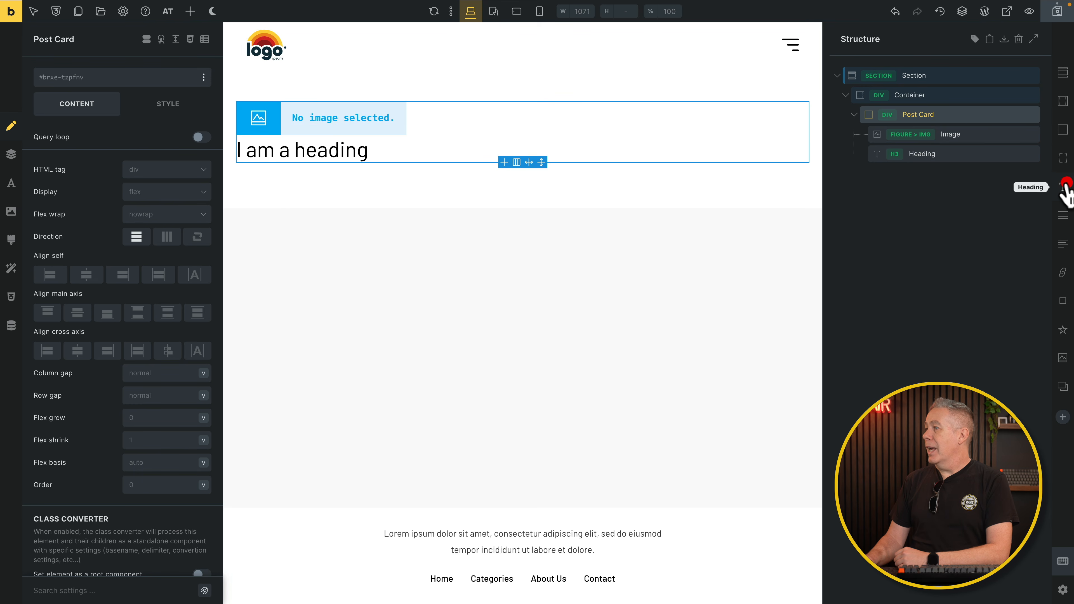
pyautogui.click(1064, 216)
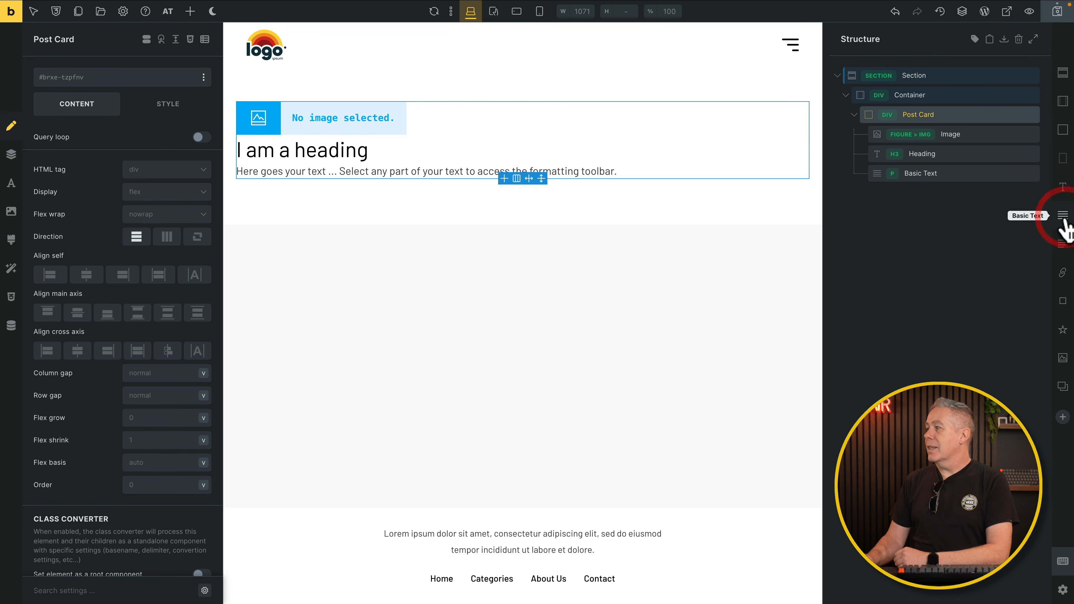
pyautogui.click(1063, 301)
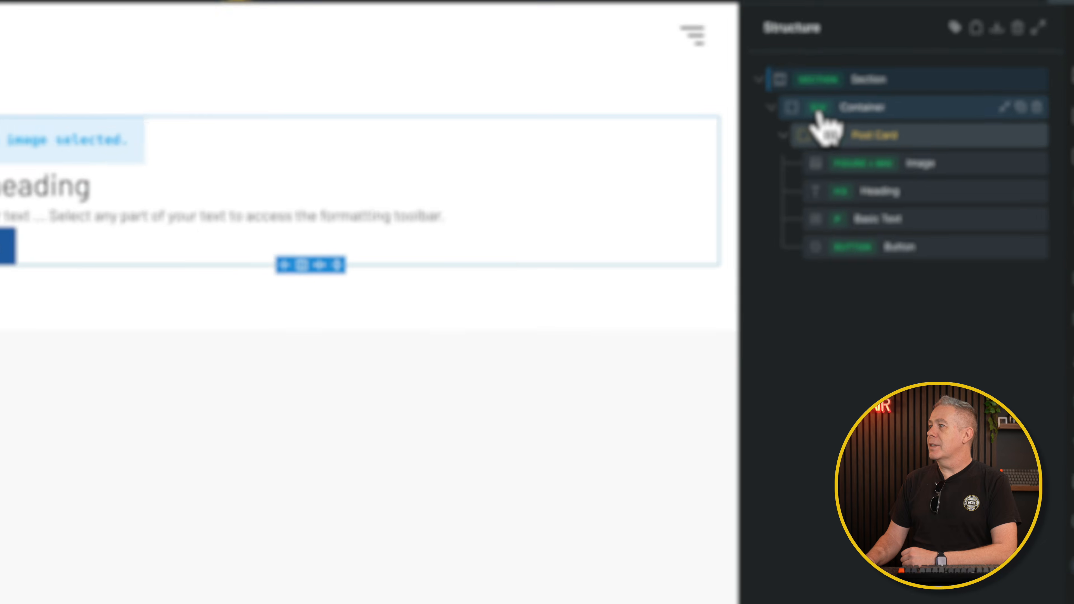
# Step: Change the Container's HTML tag to ul and the Post Card's HTML tag to li
pyautogui.click(777, 118)
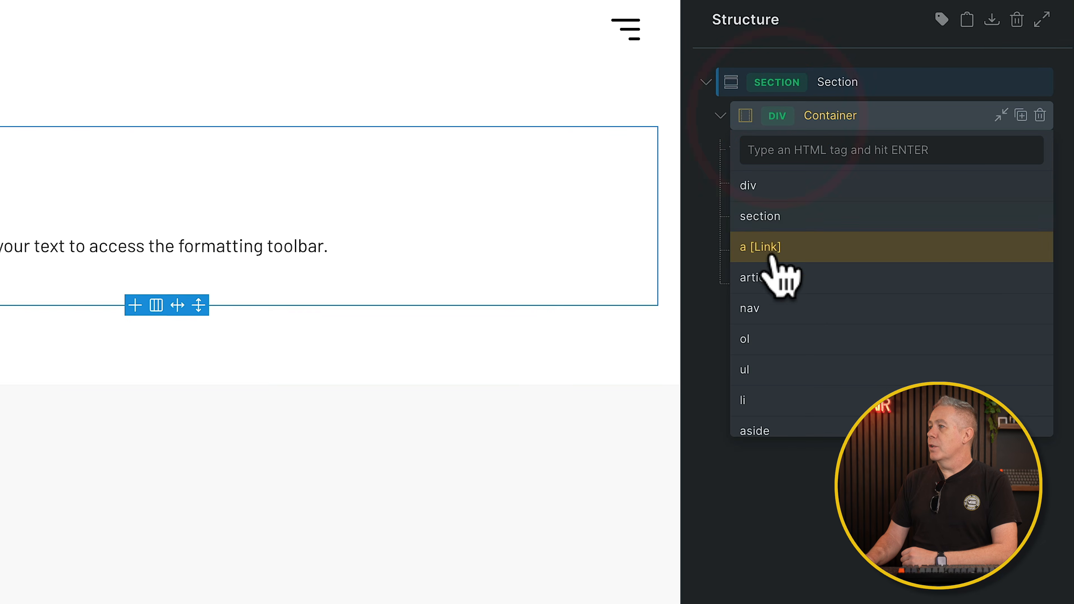
pyautogui.click(756, 368)
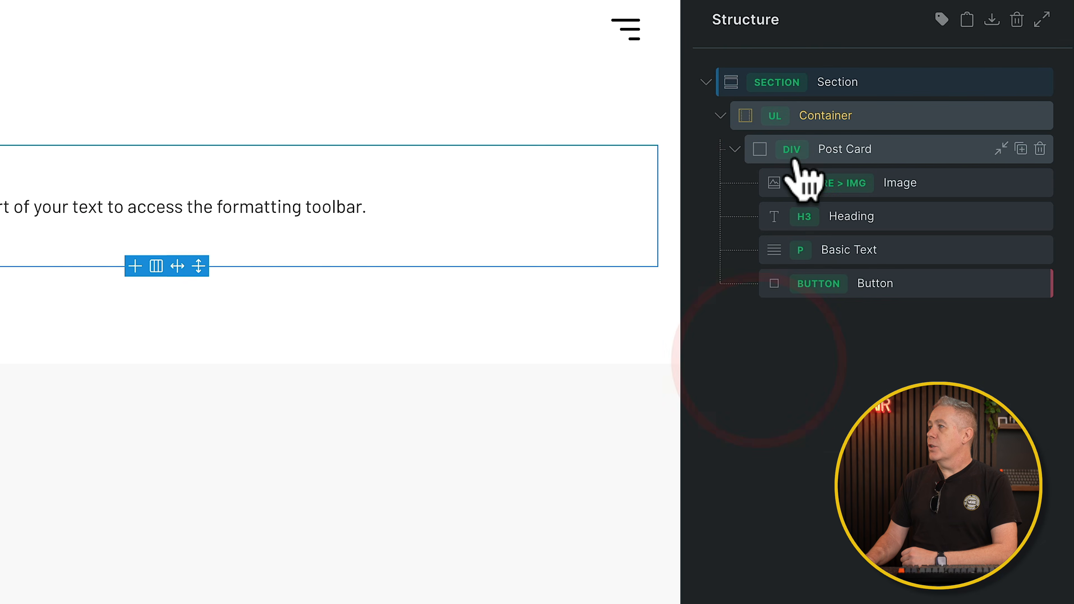
pyautogui.click(791, 149)
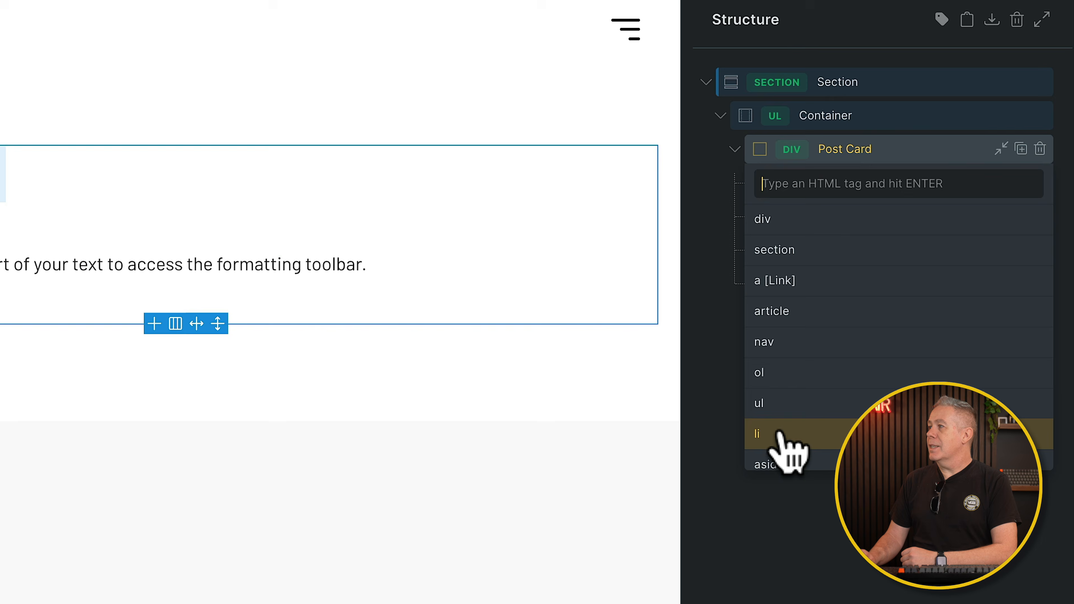
pyautogui.click(780, 432)
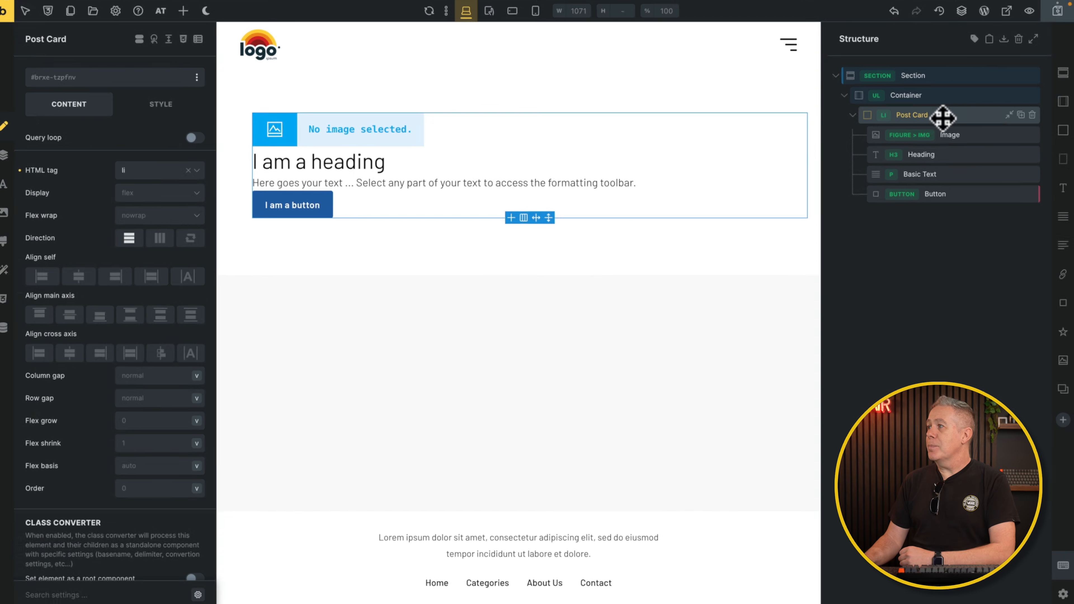
pyautogui.click(888, 154)
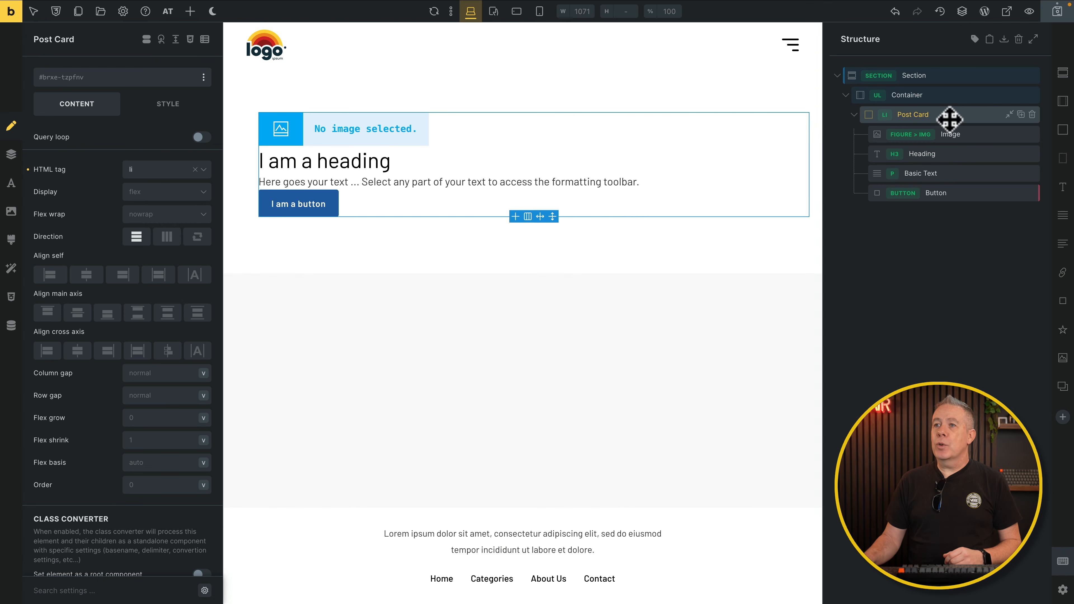
# Step: Give the Post Card the class post-card and set that class's row gap to var(--space-2xs)
pyautogui.click(86, 77)
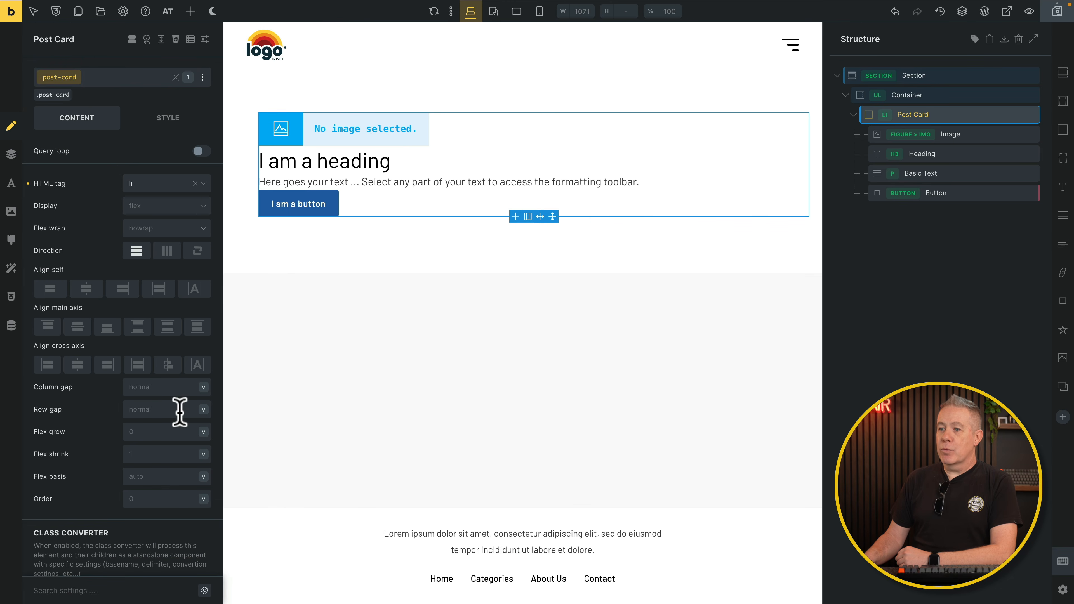
pyautogui.click(178, 410)
pyautogui.click(178, 410)
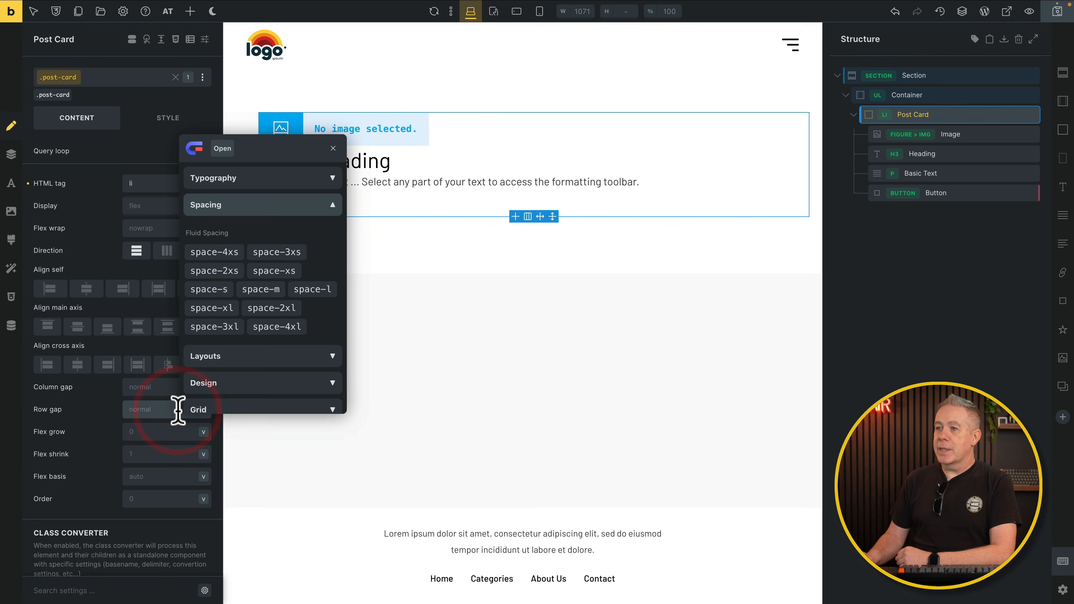
pyautogui.click(231, 270)
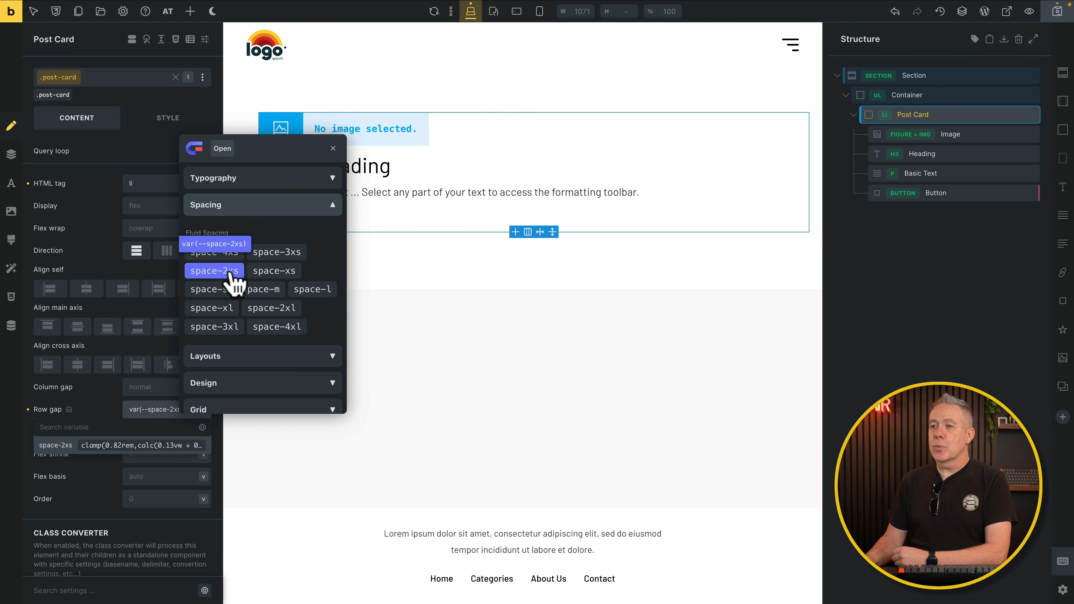
pyautogui.click(231, 271)
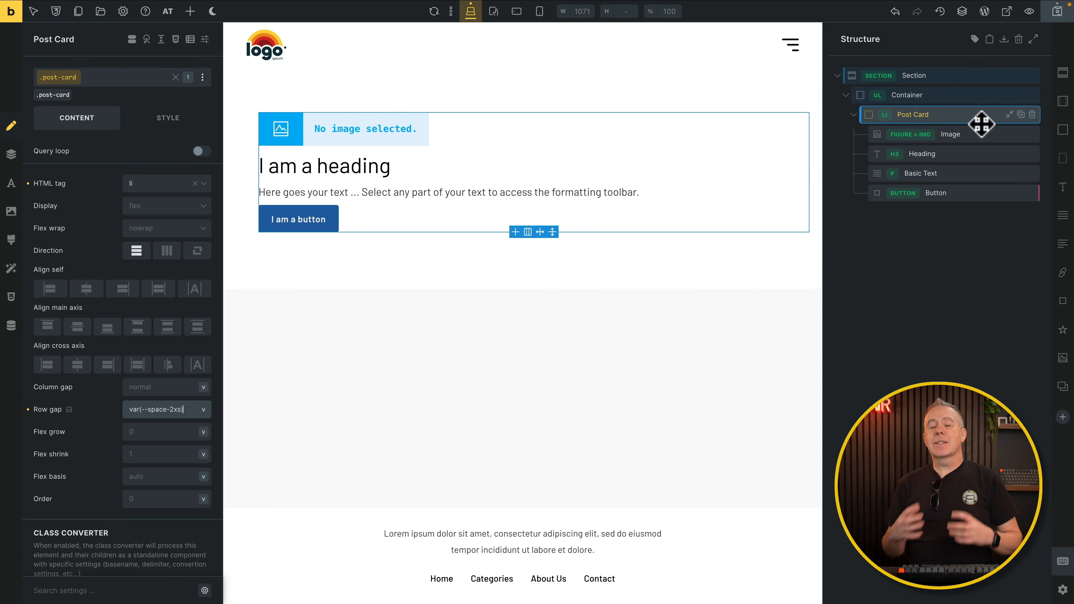
# Step: Enable the query loop on the Post Card element itself, outside its class, with Posts as the query type
pyautogui.click(972, 115)
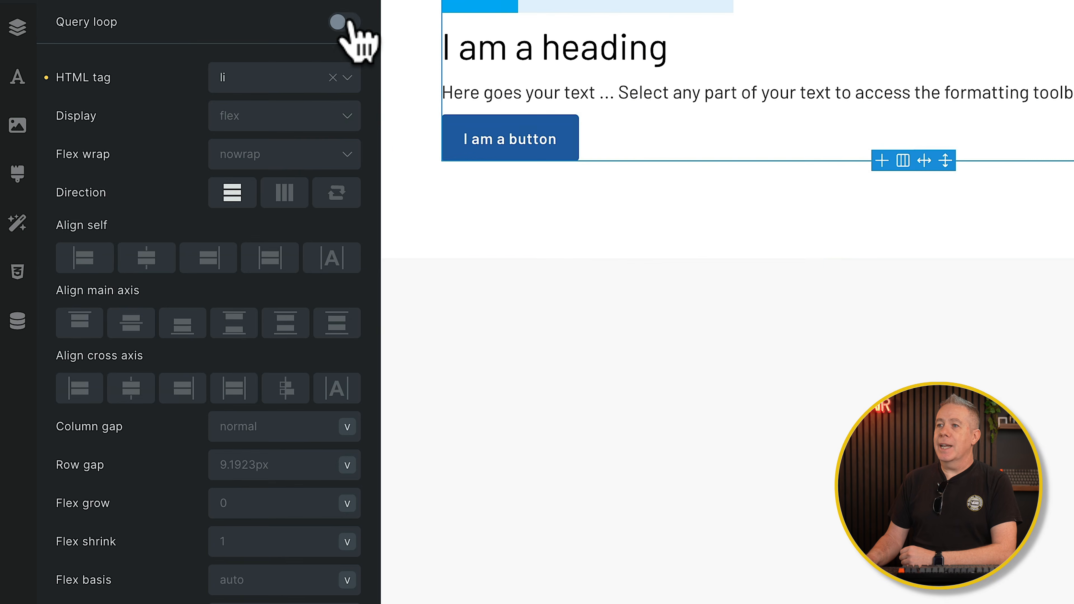
pyautogui.click(344, 22)
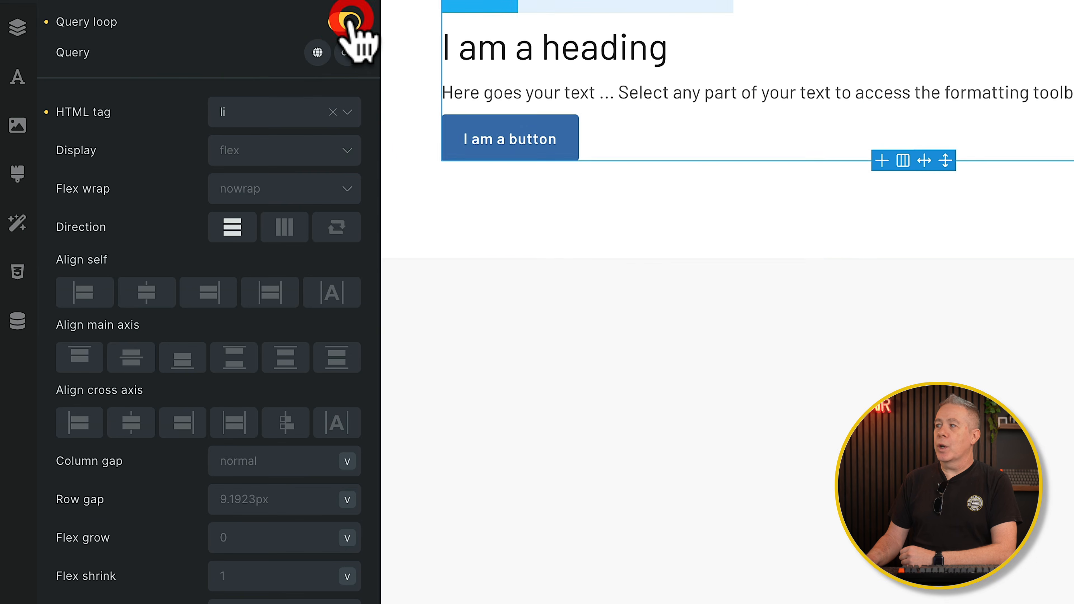
pyautogui.click(348, 53)
pyautogui.click(301, 110)
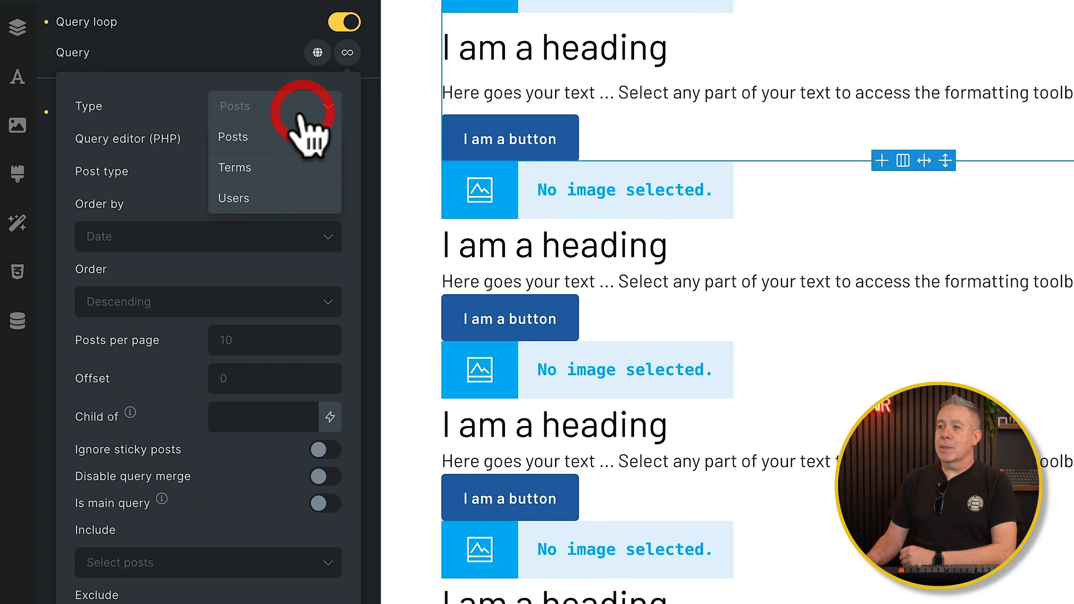
pyautogui.click(276, 140)
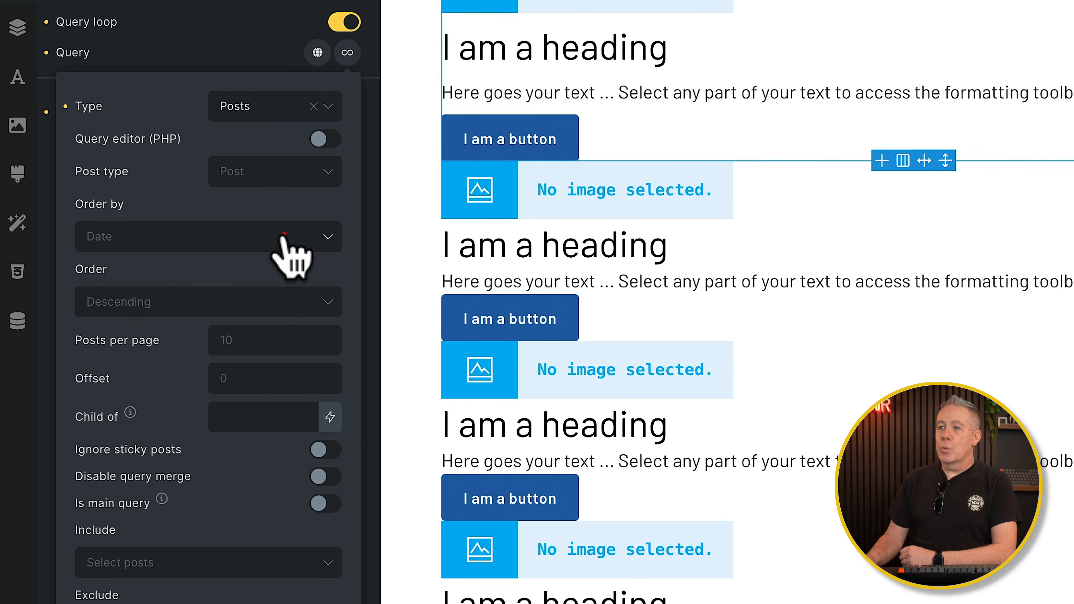
# Step: Order the Post Card query by published date in descending order
pyautogui.click(283, 236)
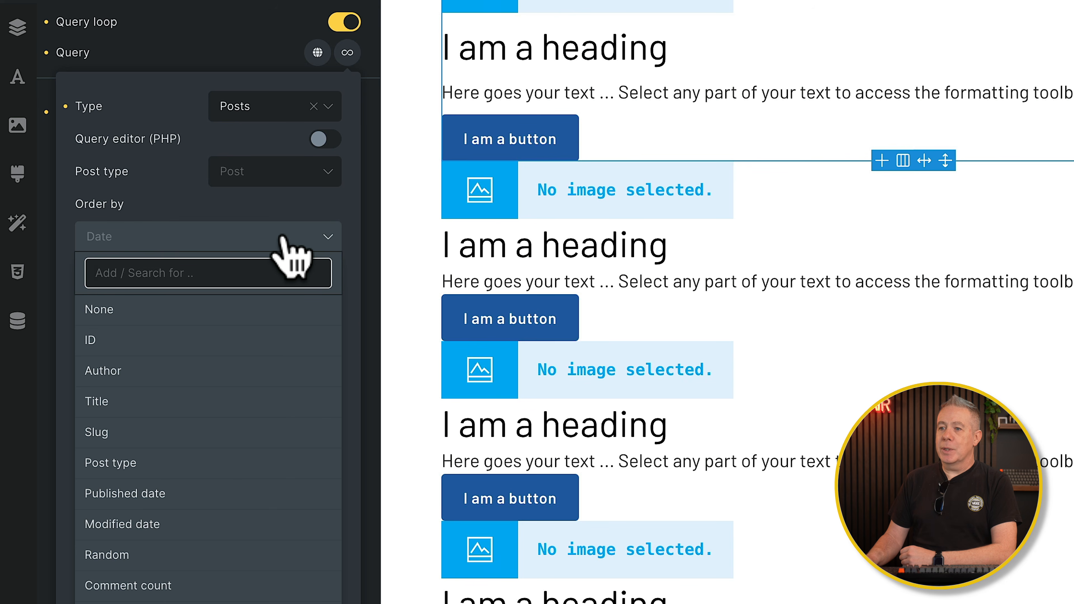
pyautogui.click(189, 495)
pyautogui.click(330, 298)
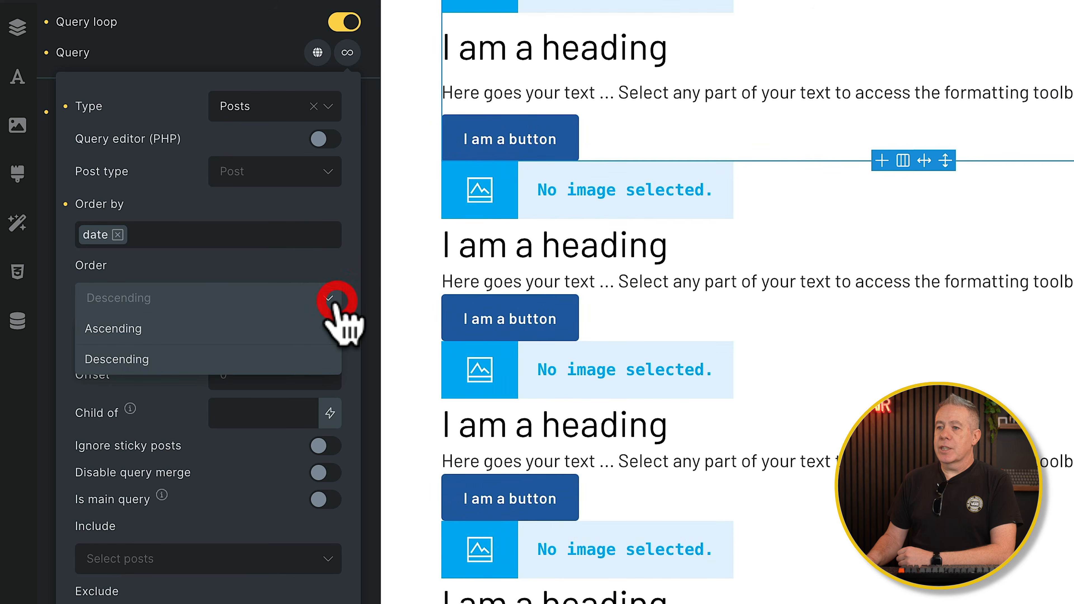
pyautogui.click(262, 335)
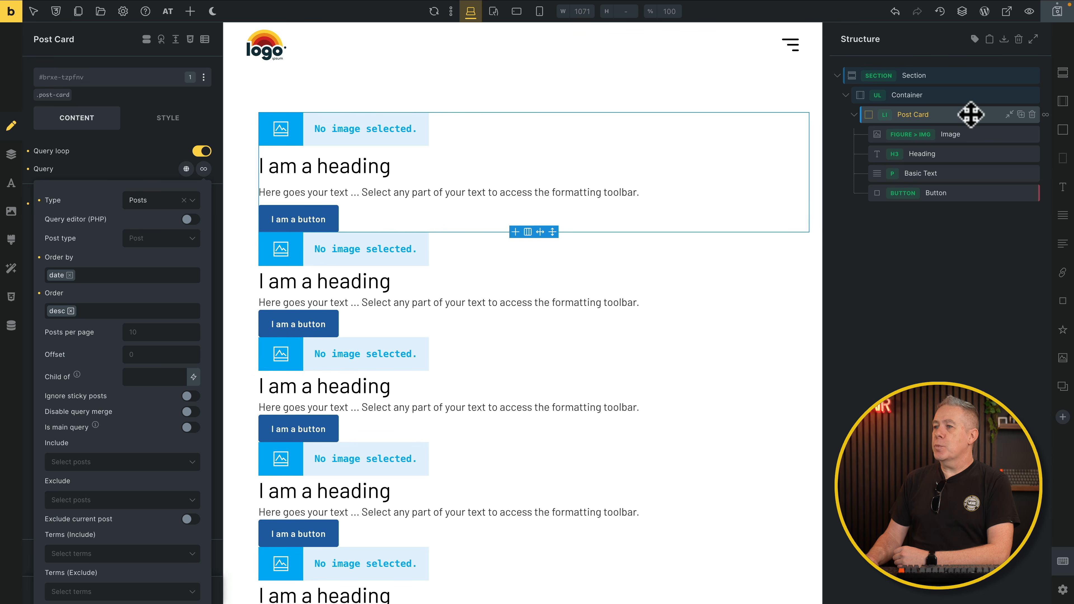
# Step: Set the Container's display to grid
pyautogui.click(958, 96)
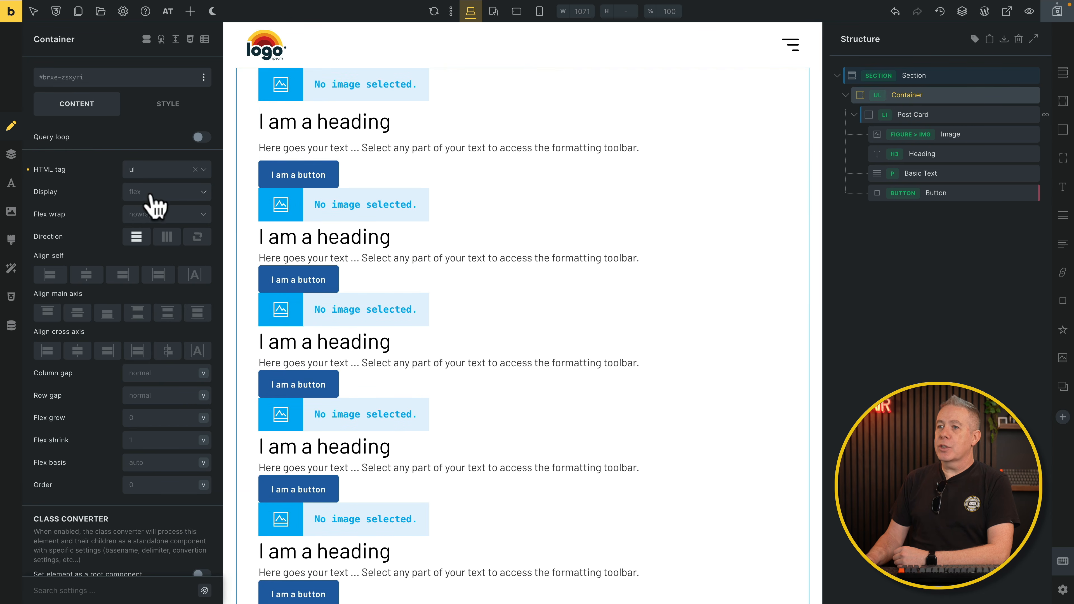
pyautogui.click(152, 194)
pyautogui.click(148, 251)
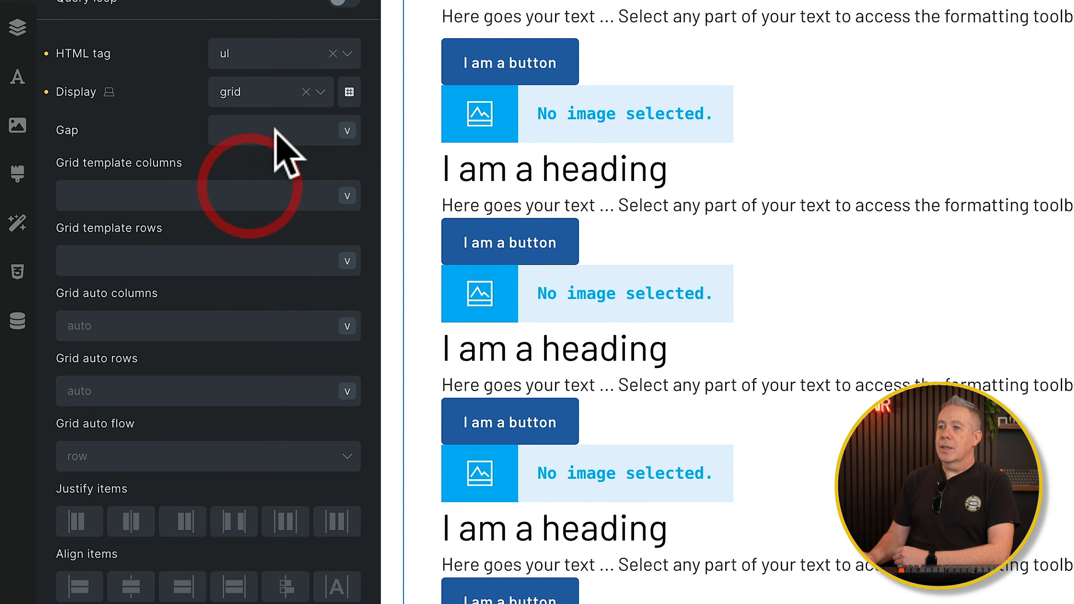
# Step: Set the Container's grid gap to var(--space-m) and its grid template columns to repeat(3, minmax(0, 1fr))
pyautogui.click(280, 126)
pyautogui.click(372, 227)
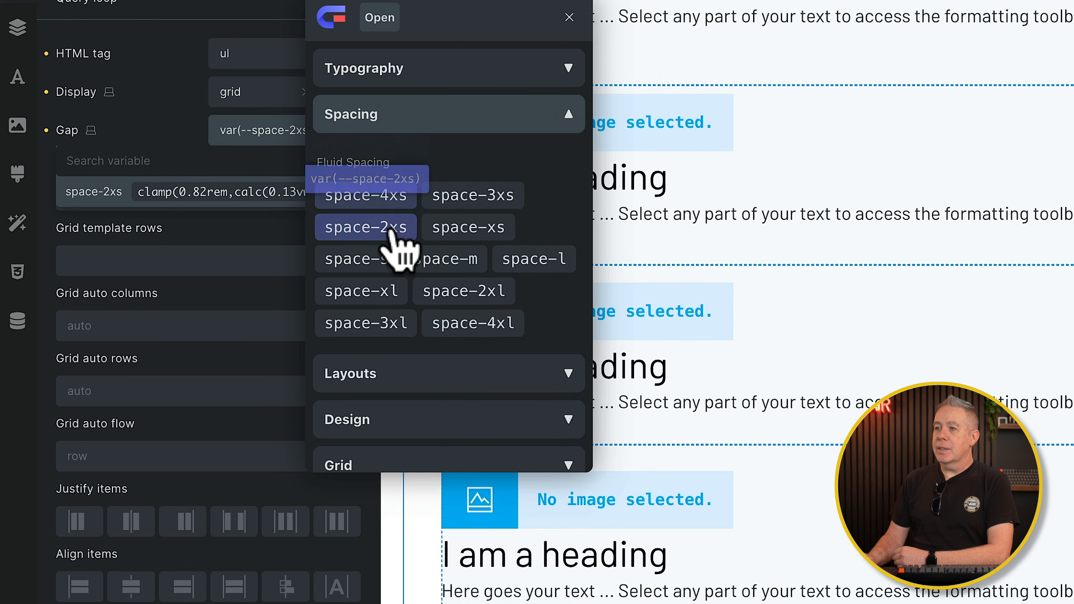
pyautogui.click(434, 259)
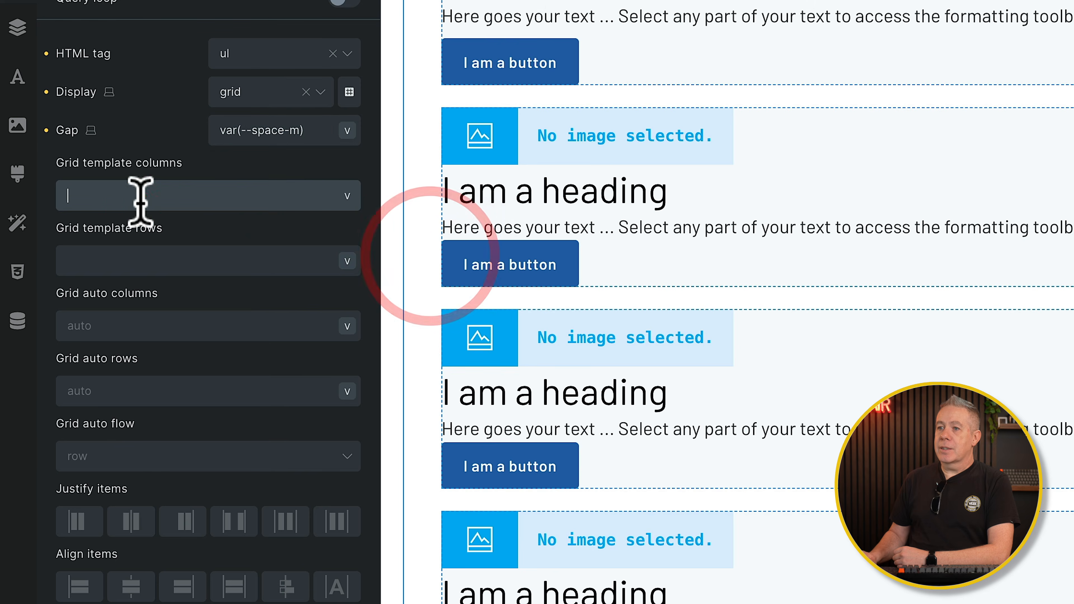
pyautogui.click(140, 201)
pyautogui.click(396, 334)
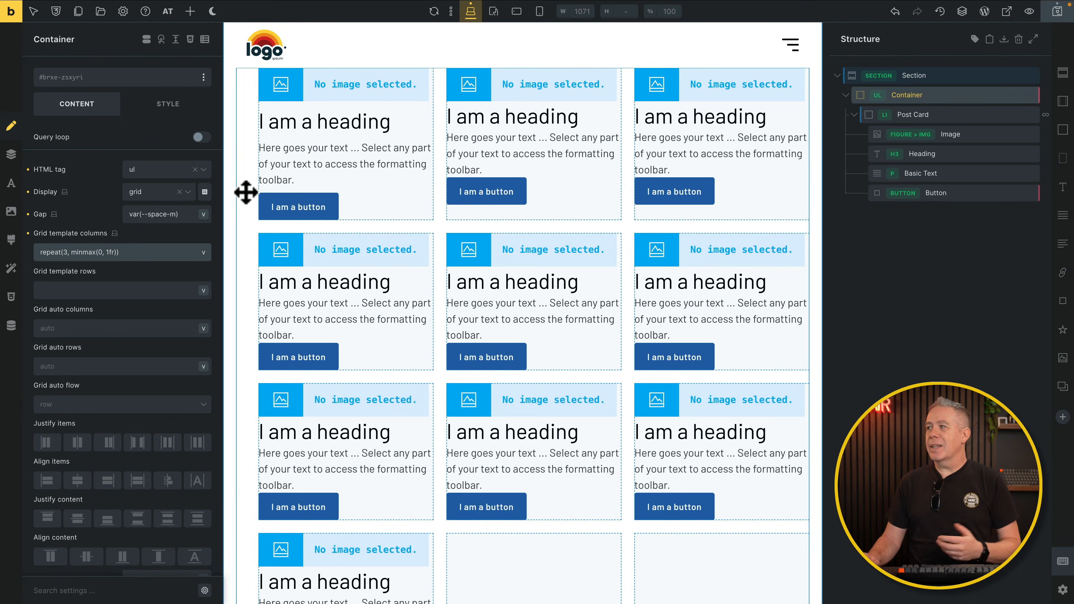
# Step: Set the left padding of the Container to 0
pyautogui.click(974, 96)
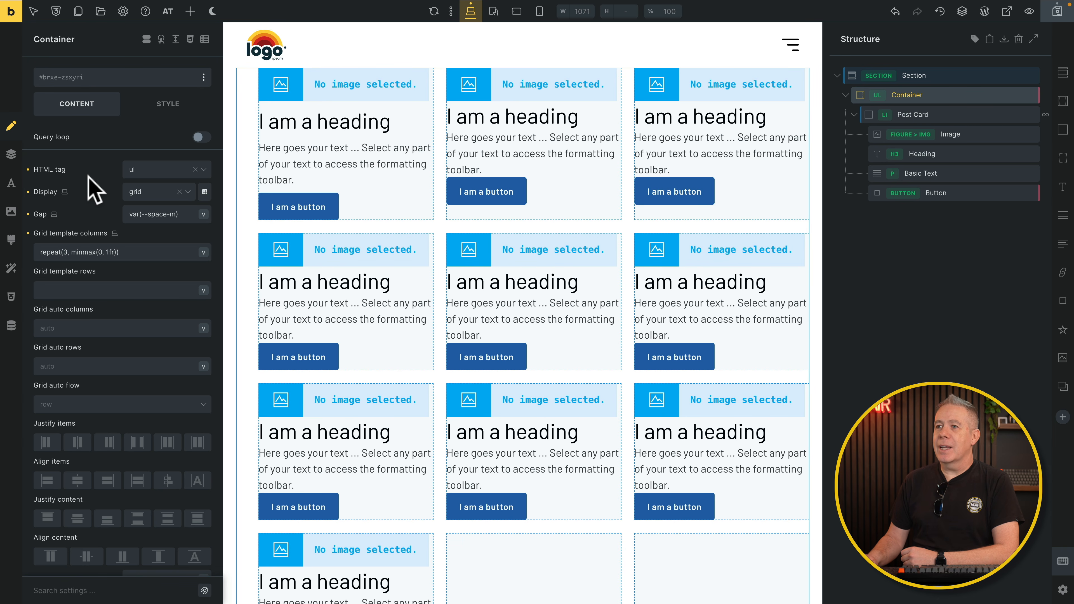
pyautogui.click(175, 105)
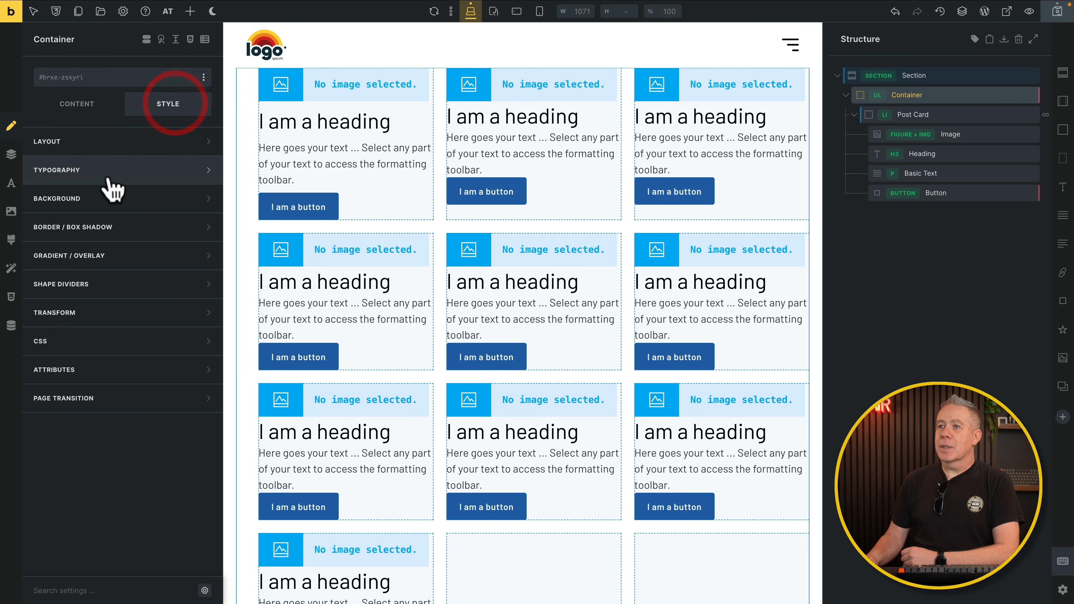
pyautogui.click(115, 142)
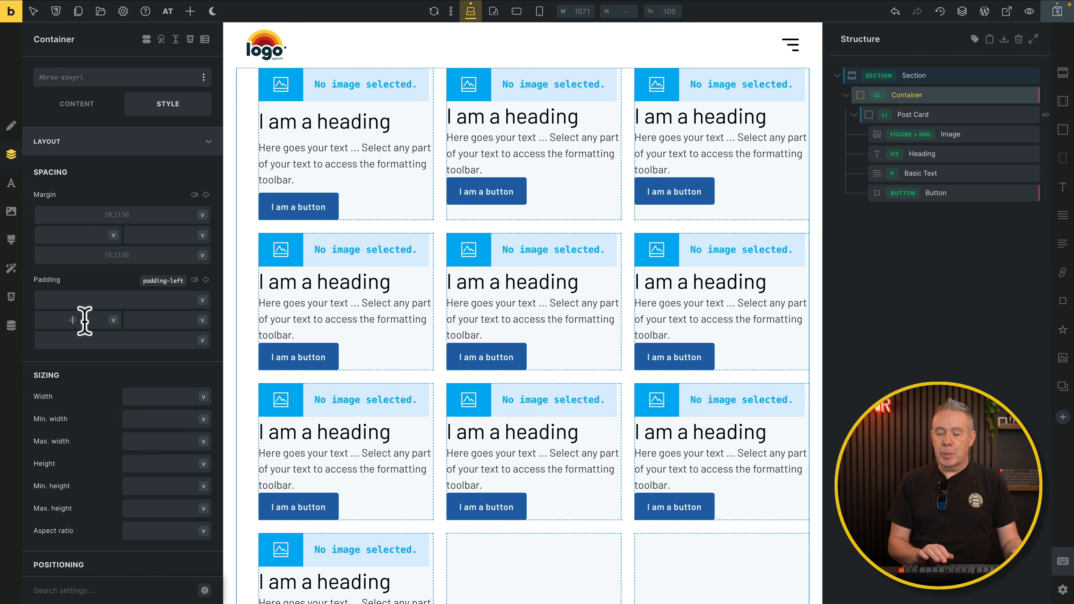
pyautogui.write('0')
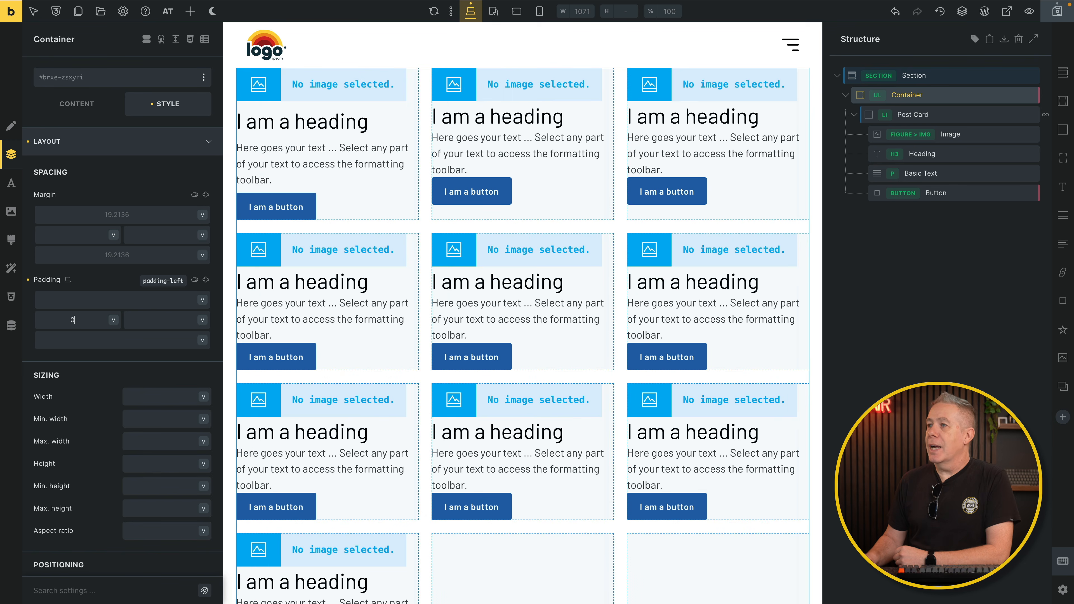
# Step: Assign the new class post-card__image to the card's Image element
pyautogui.click(969, 136)
pyautogui.click(970, 136)
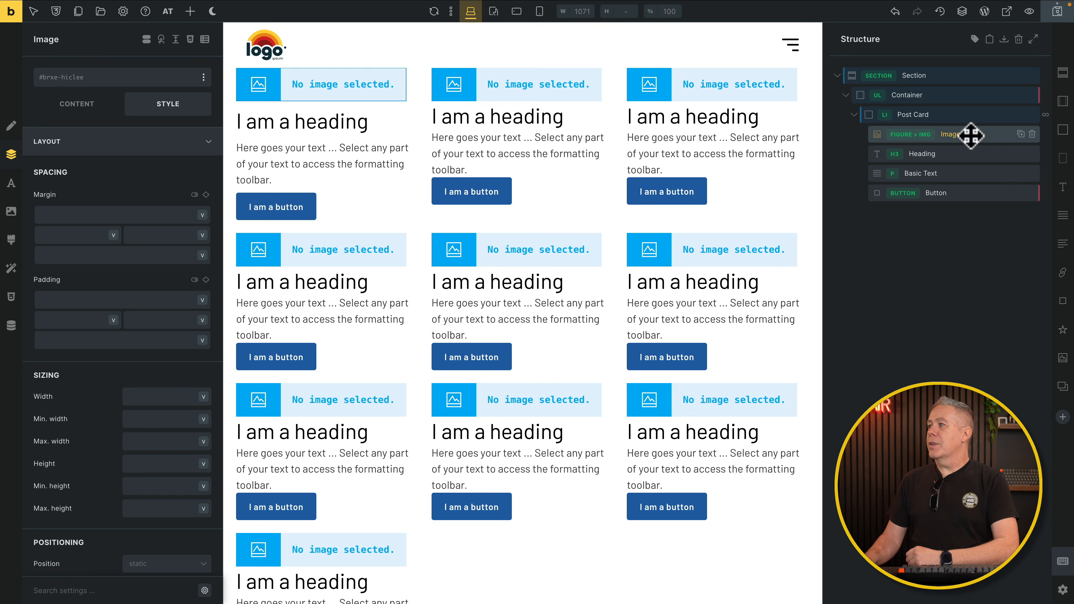
pyautogui.click(73, 77)
pyautogui.write('post')
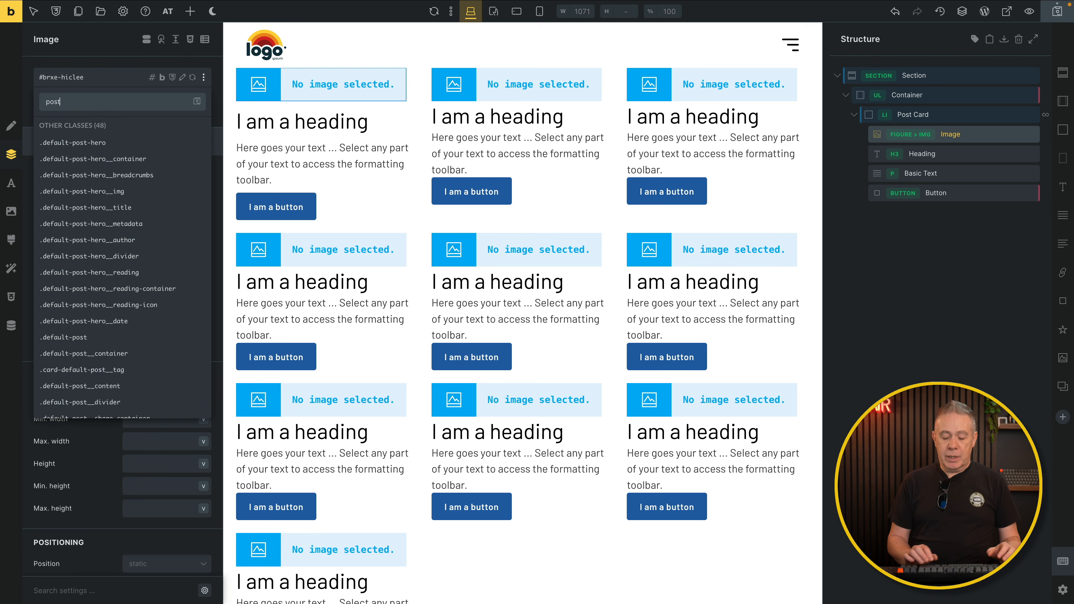
pyautogui.write('-car')
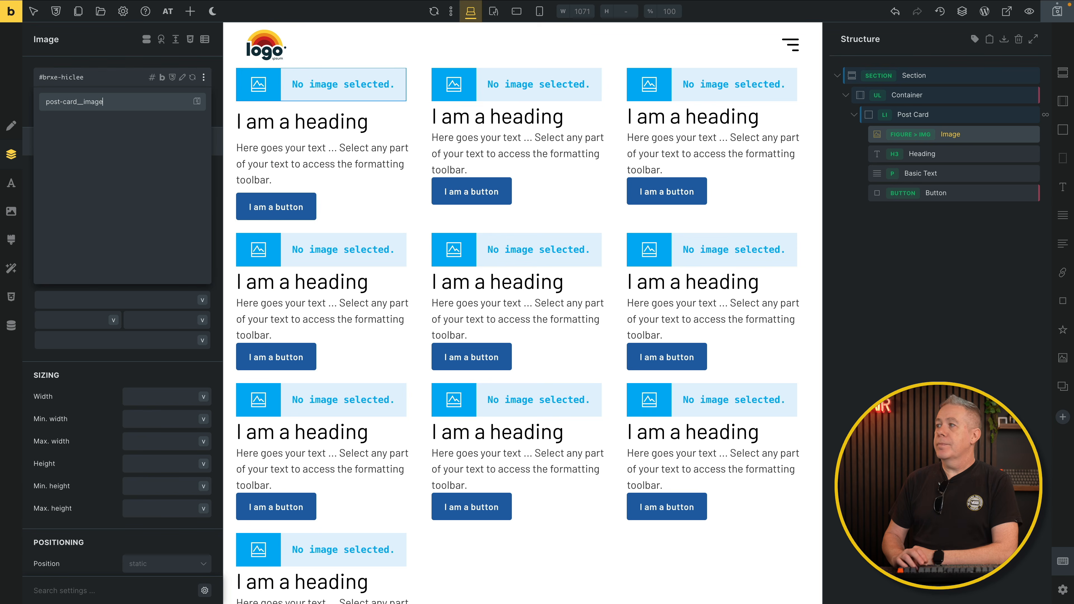
pyautogui.write('d__image')
pyautogui.press('Return')
# Step: Assign the new class post-card__heading to the card's Heading element
pyautogui.click(974, 153)
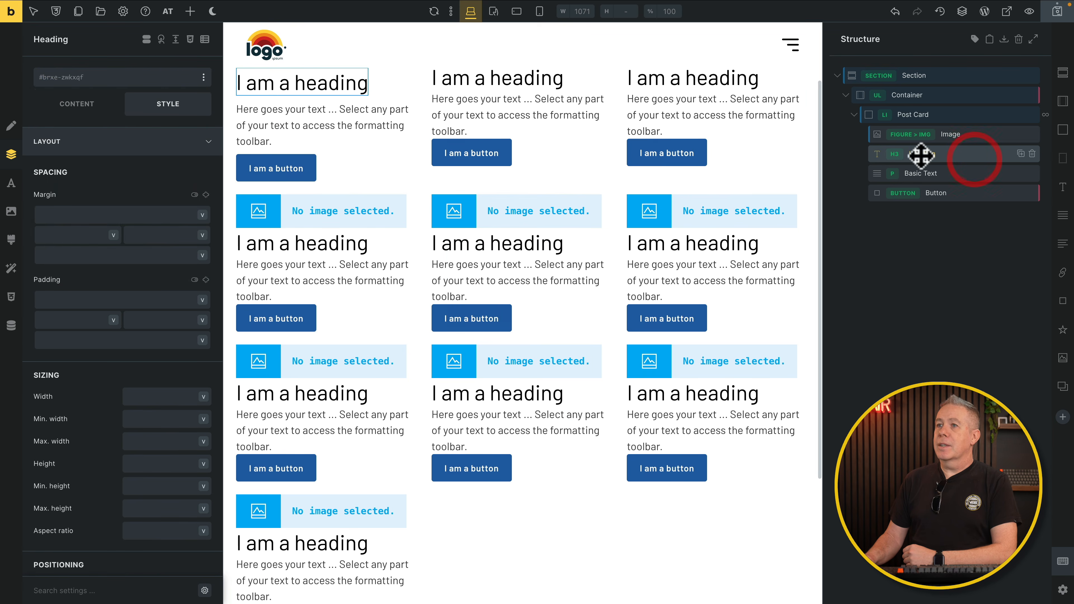
pyautogui.click(118, 80)
pyautogui.write('post-card__heading')
pyautogui.press('Return')
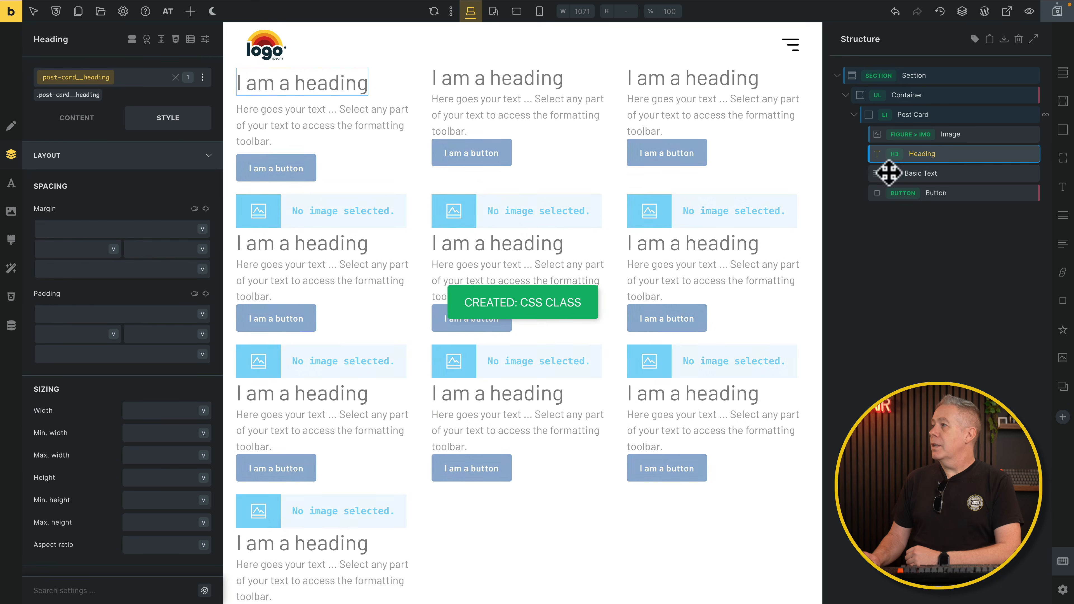
# Step: Try to give the card's Basic Text element its own post-card class
pyautogui.click(969, 172)
pyautogui.click(85, 79)
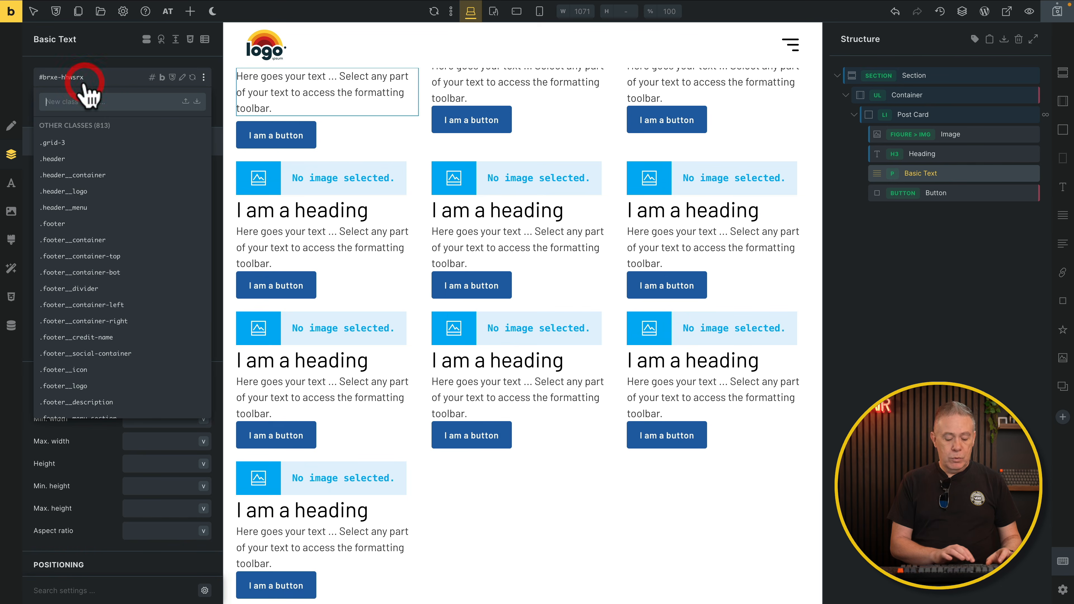
pyautogui.write('post-card_')
# Step: Assign the new class post-card__edit-button to the card's Button element
pyautogui.click(970, 186)
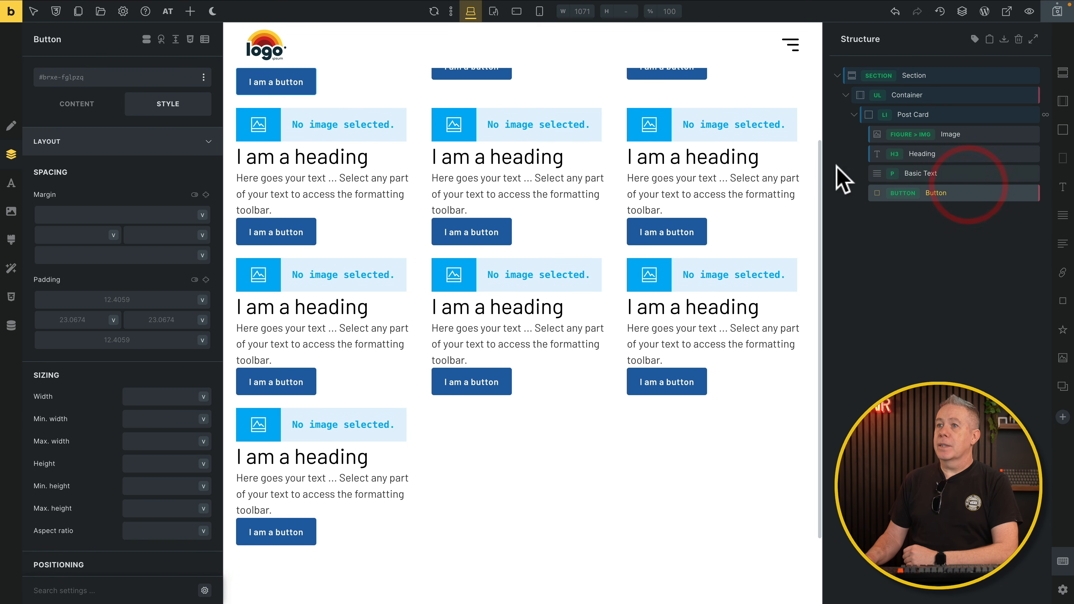
pyautogui.click(101, 78)
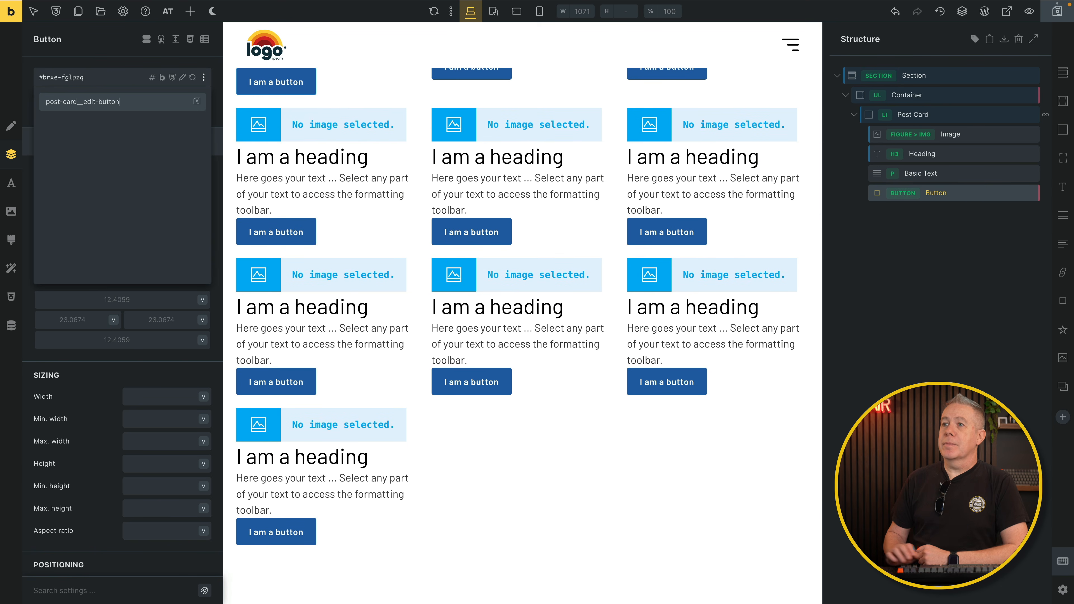
pyautogui.press('Return')
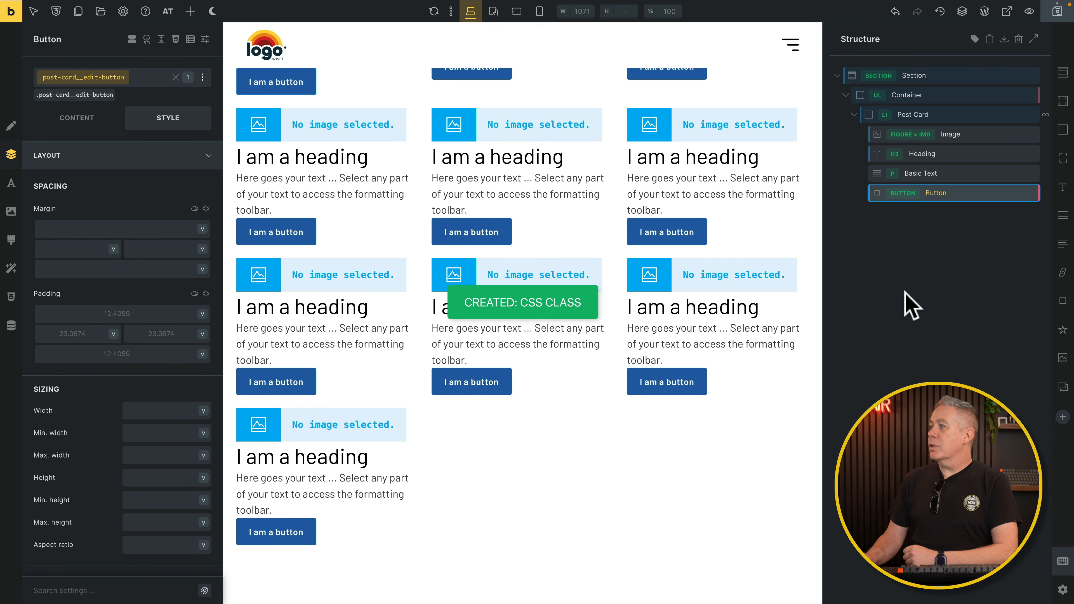
# Step: Set the card's Image source to the dynamic featured image, with its post-card__image class active
pyautogui.click(966, 134)
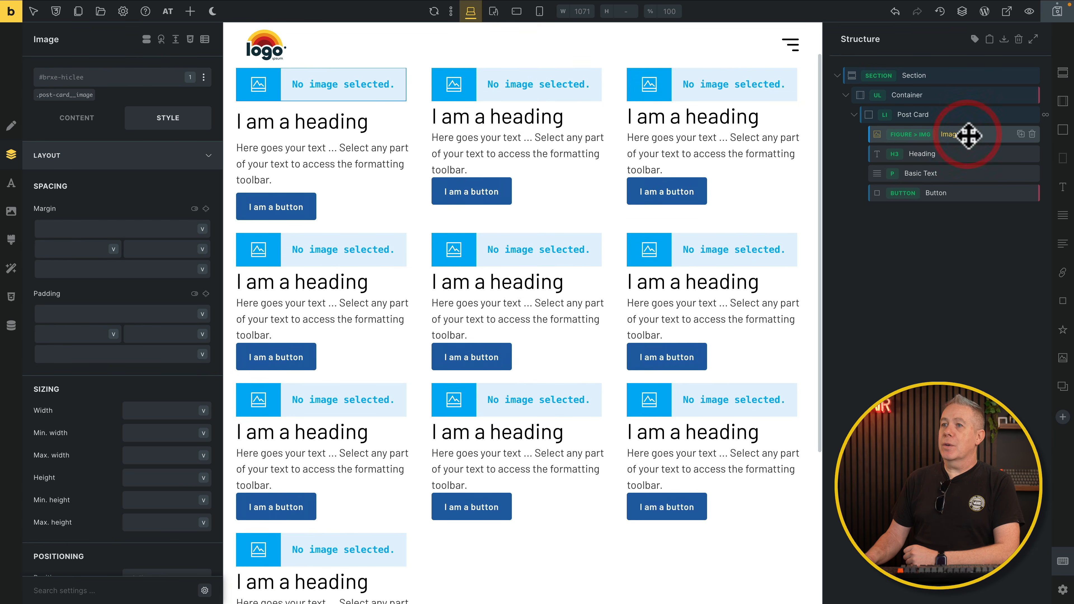
pyautogui.click(65, 94)
pyautogui.click(99, 117)
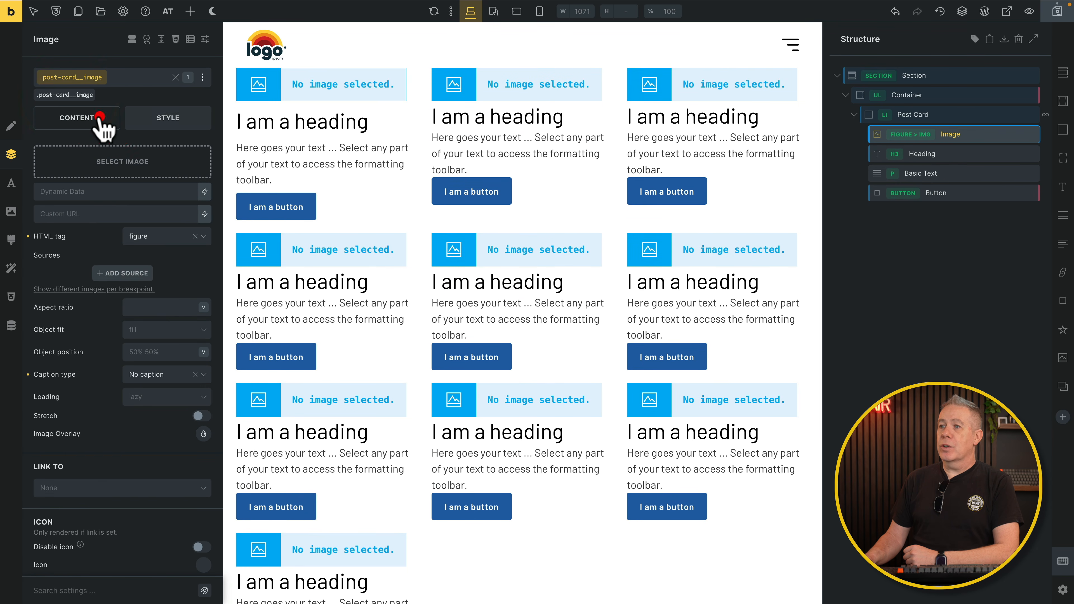
pyautogui.click(205, 192)
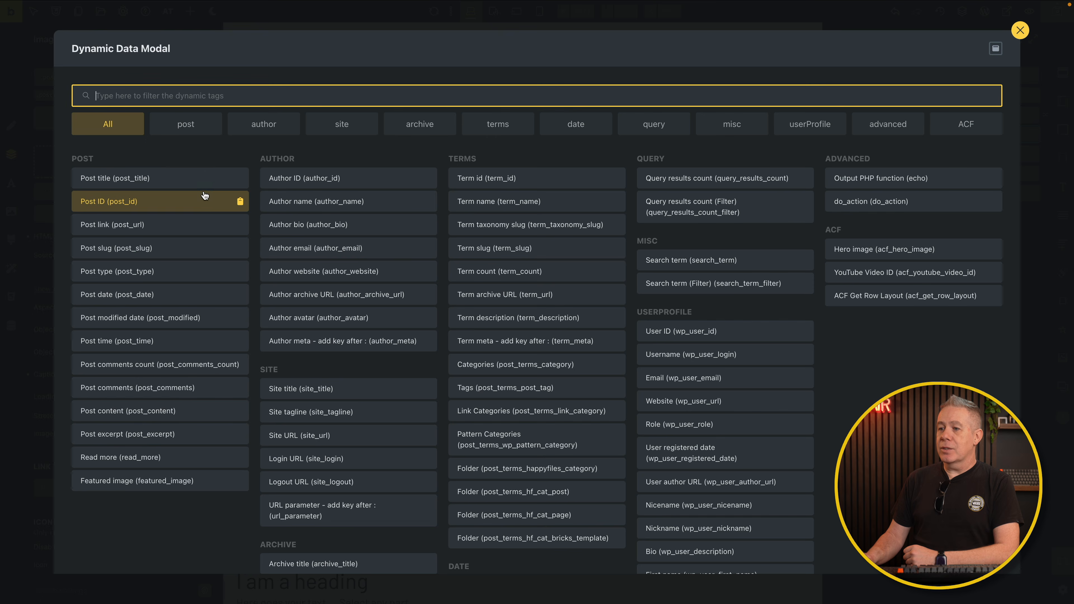
pyautogui.click(159, 485)
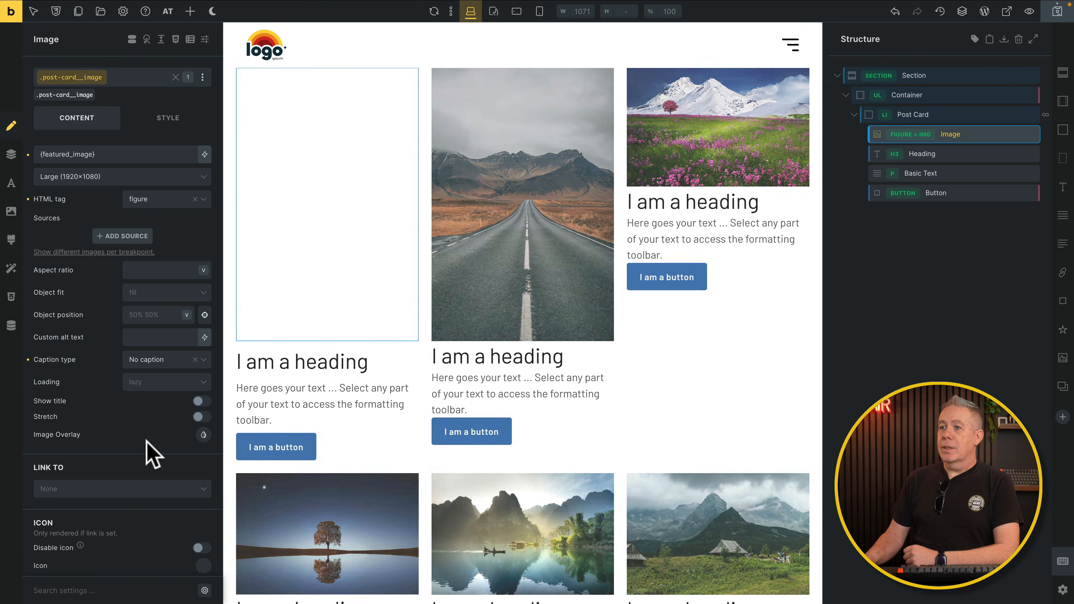
# Step: Give the post-card__image class an aspect ratio of 1/1 and an object fit of Cover
pyautogui.click(158, 266)
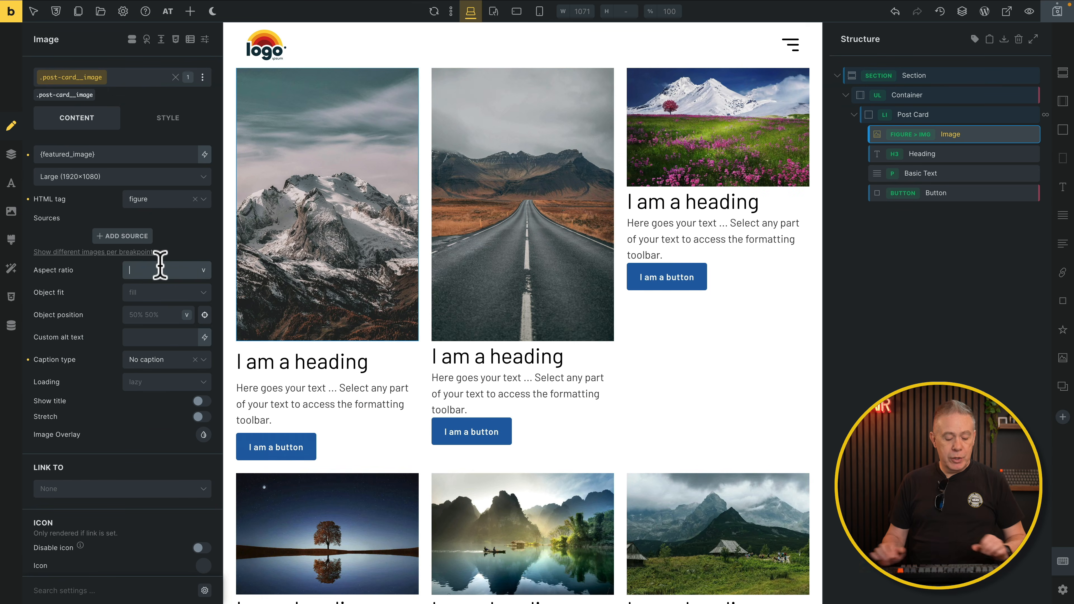
pyautogui.write('1/1')
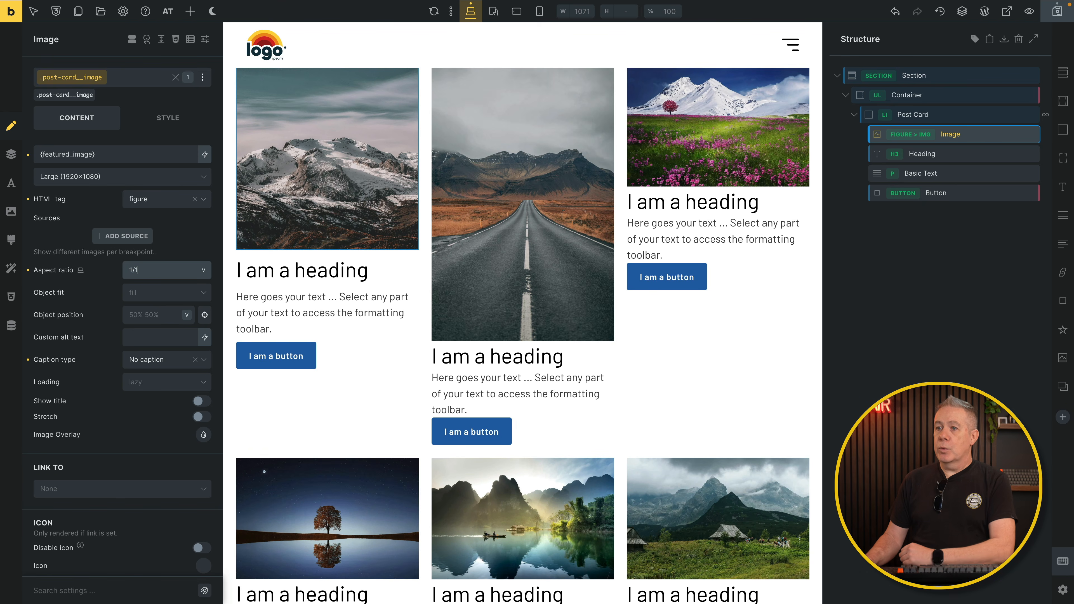
pyautogui.click(155, 293)
pyautogui.click(153, 329)
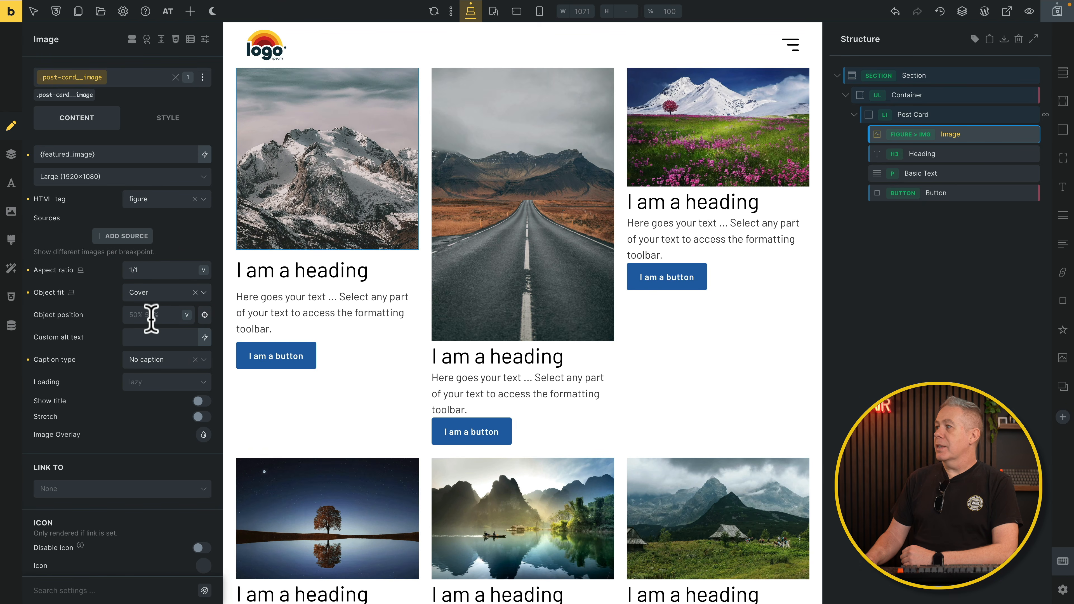
# Step: Replace the card's Heading text with the dynamic post title, with its post-card__heading class active
pyautogui.click(962, 155)
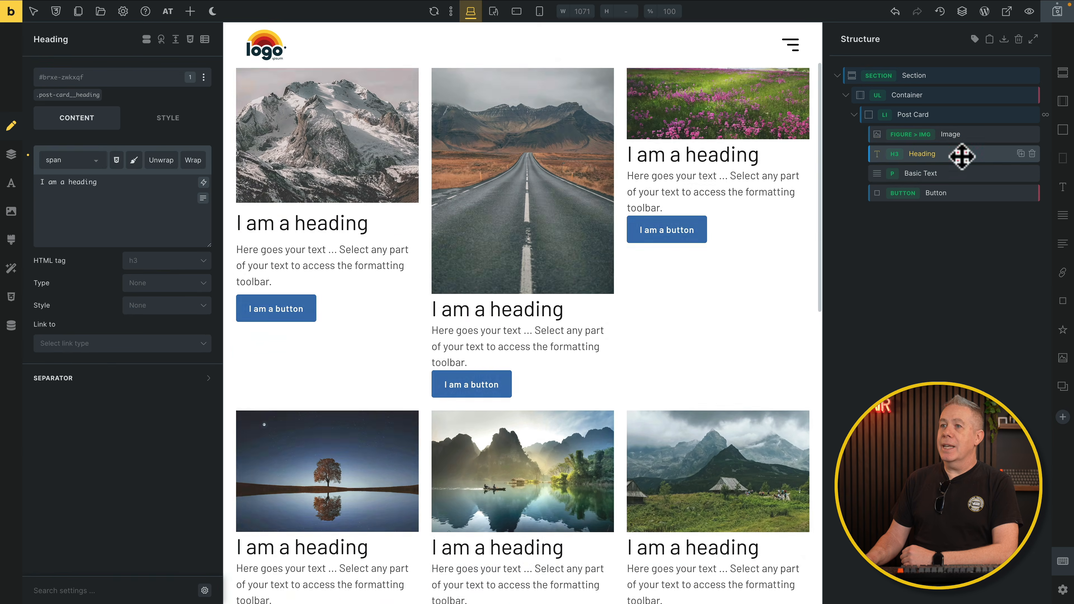
pyautogui.click(67, 95)
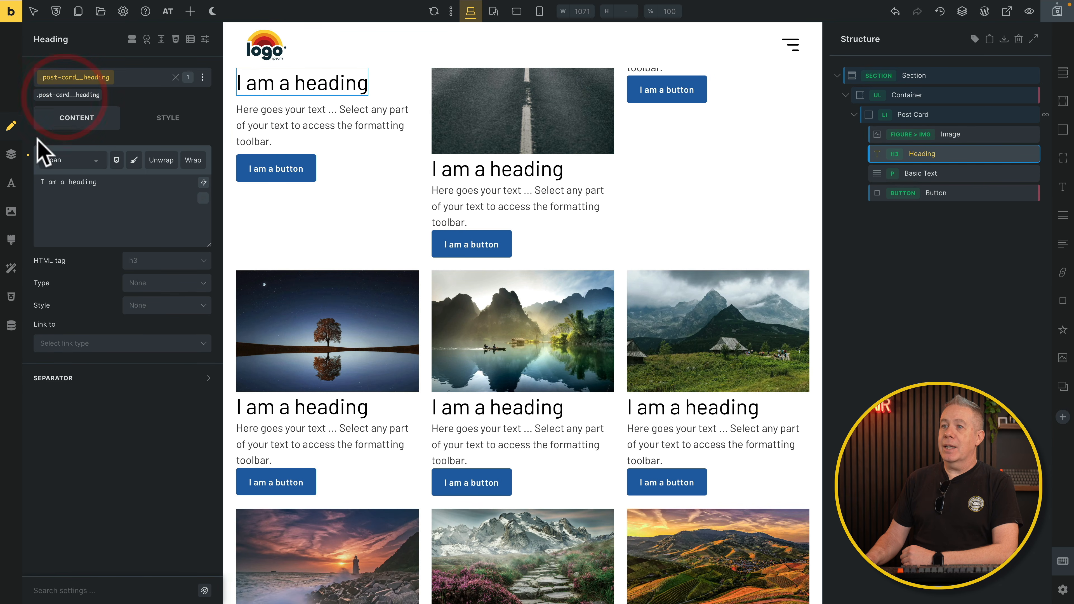
pyautogui.click(204, 182)
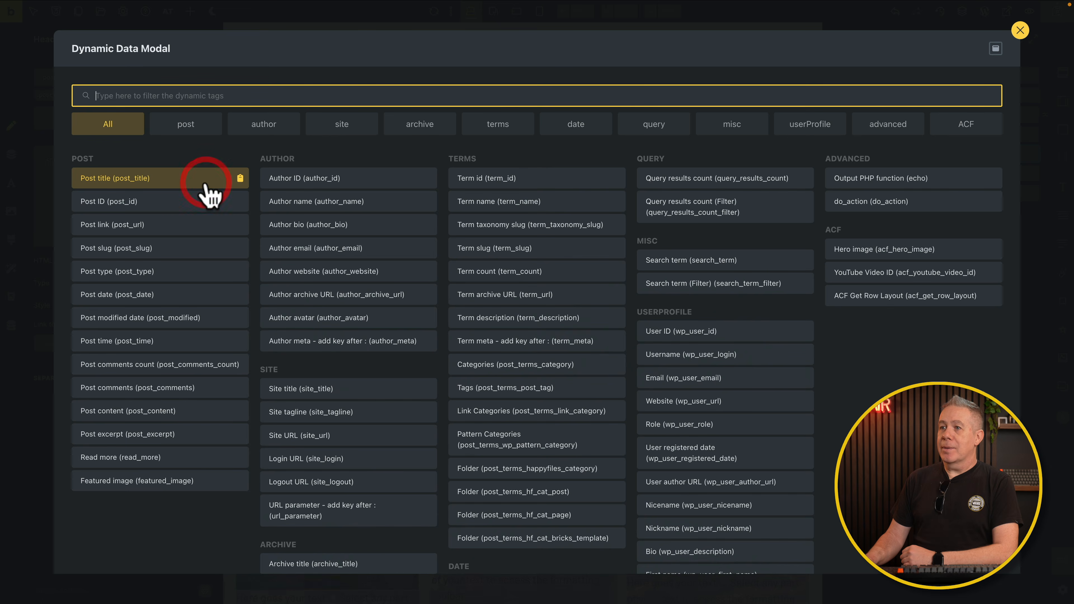
pyautogui.click(171, 181)
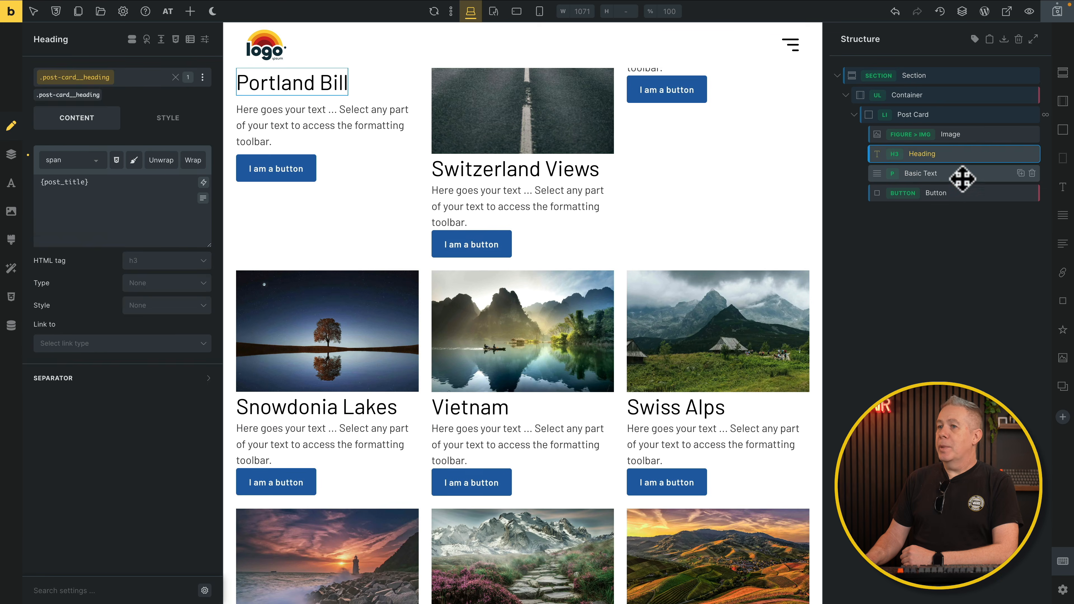
# Step: Give the Basic Text the class post-card__excerpt and fill it with the dynamic post excerpt limited to 15 words
pyautogui.click(961, 175)
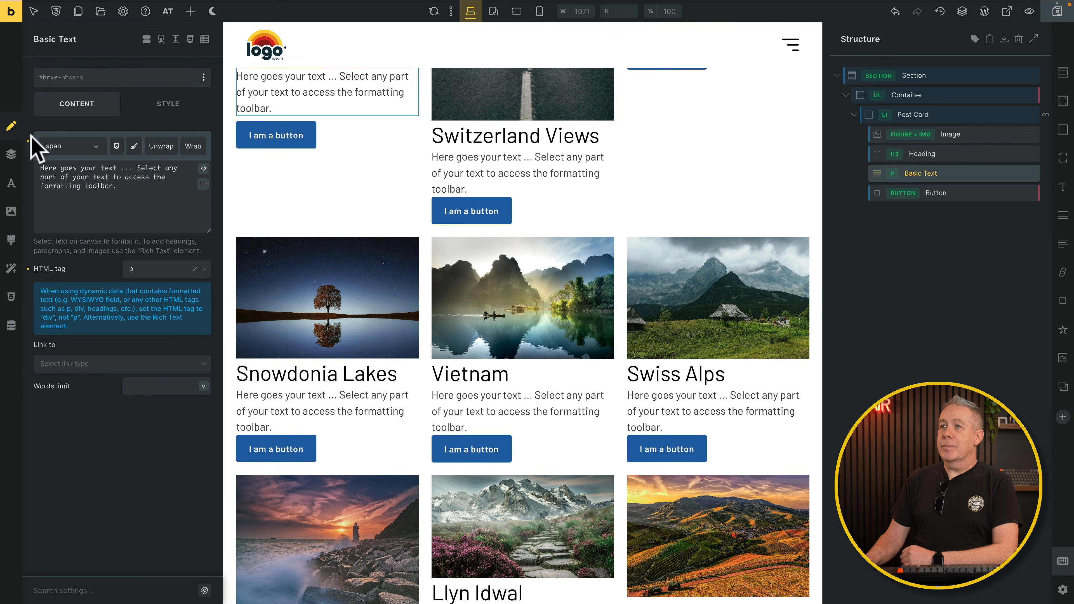
pyautogui.click(204, 182)
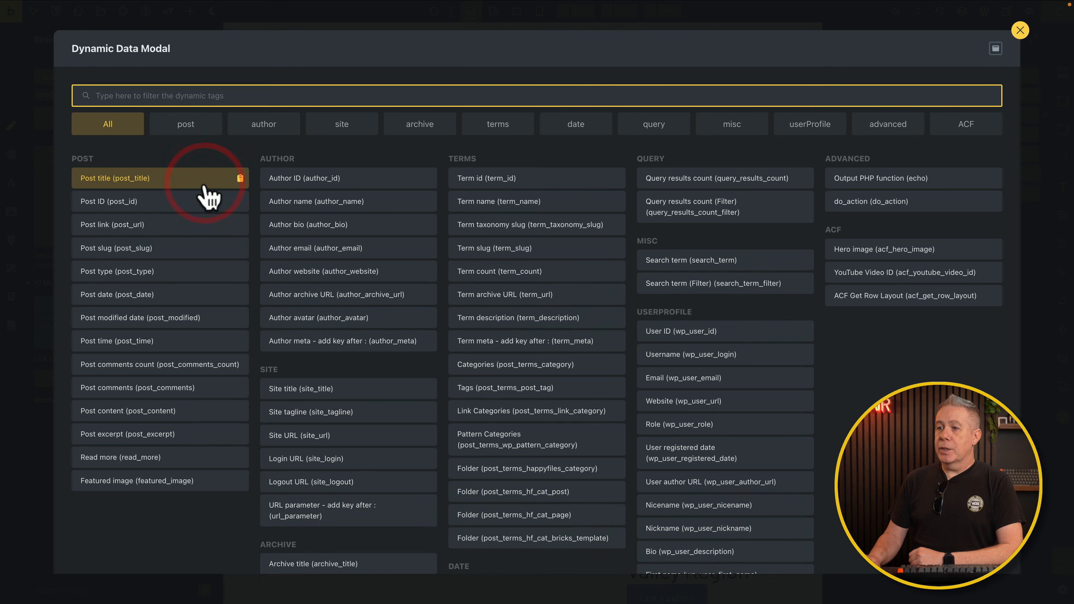
pyautogui.click(167, 431)
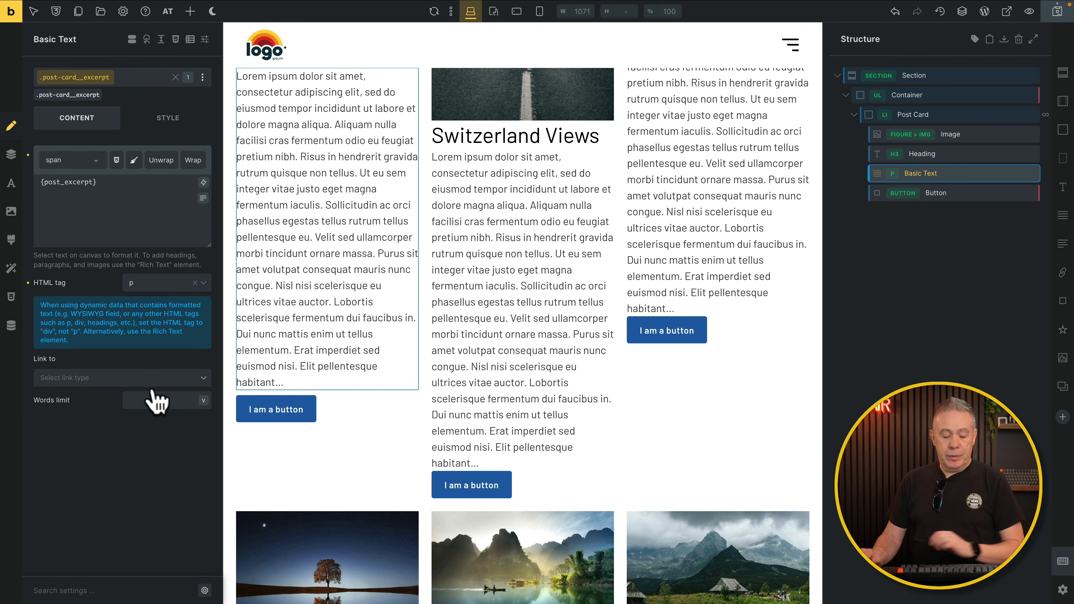
pyautogui.click(153, 400)
pyautogui.write('15')
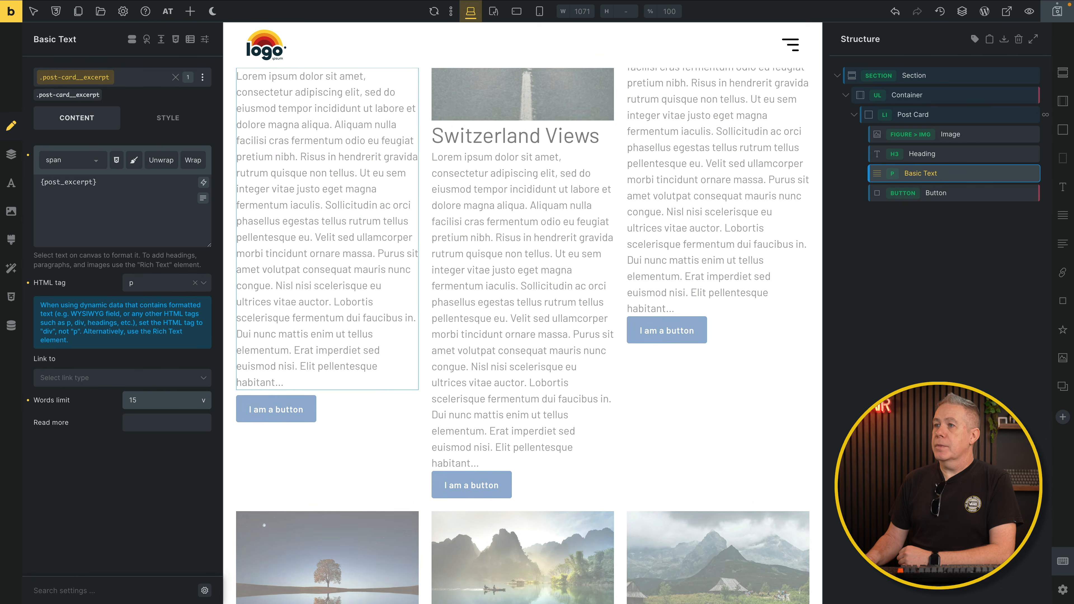
# Step: Change the card's Button text to "Edit Post" and set its size to Small, with its post-card__edit-button class active
pyautogui.click(959, 198)
pyautogui.click(79, 96)
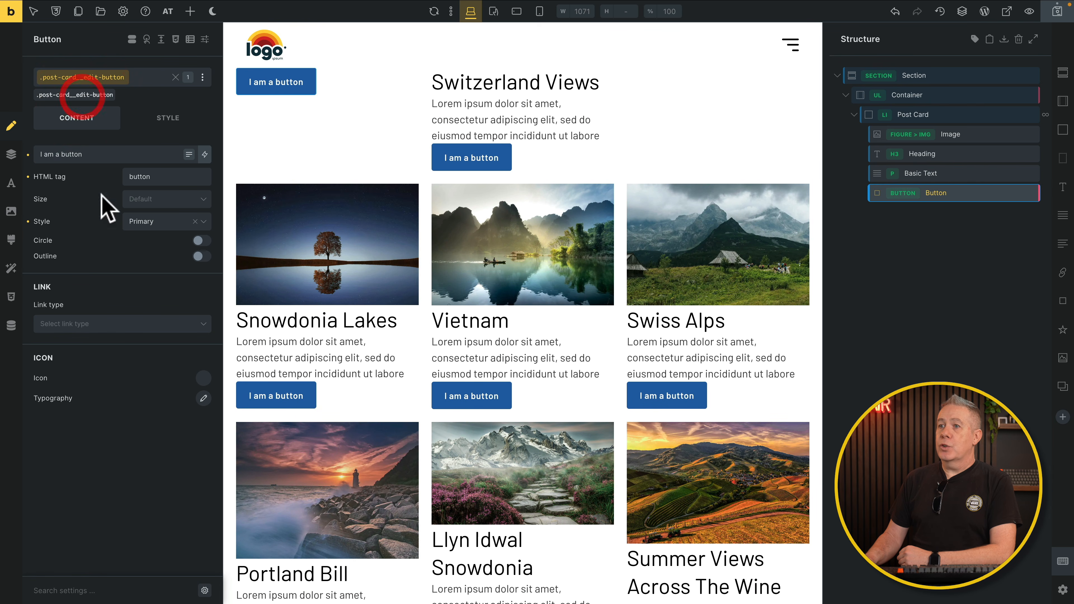
pyautogui.tripleClick(103, 154)
pyautogui.write('Edit Post')
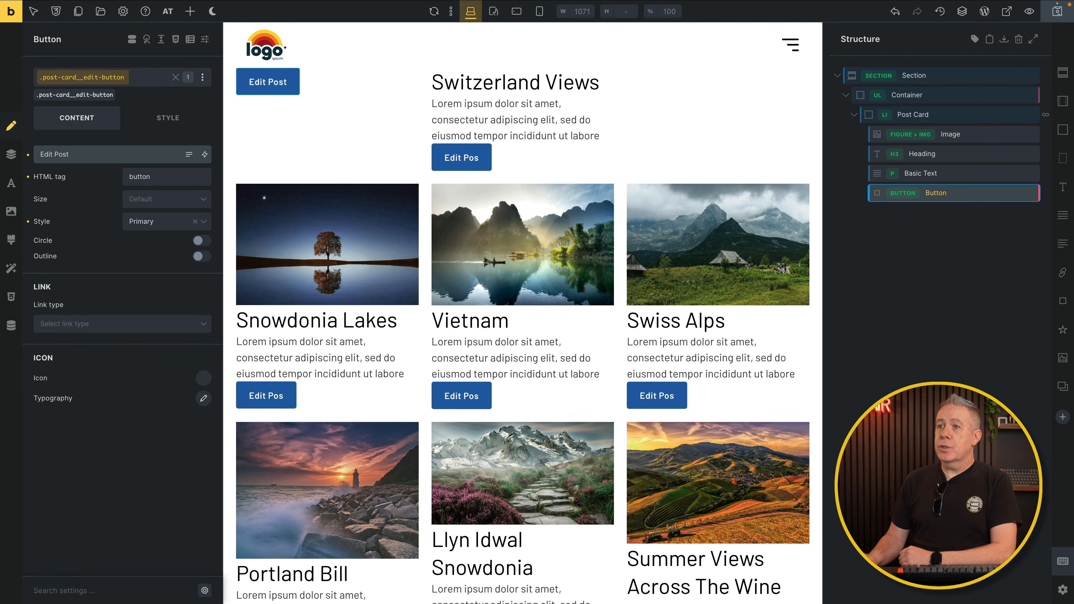
pyautogui.click(168, 202)
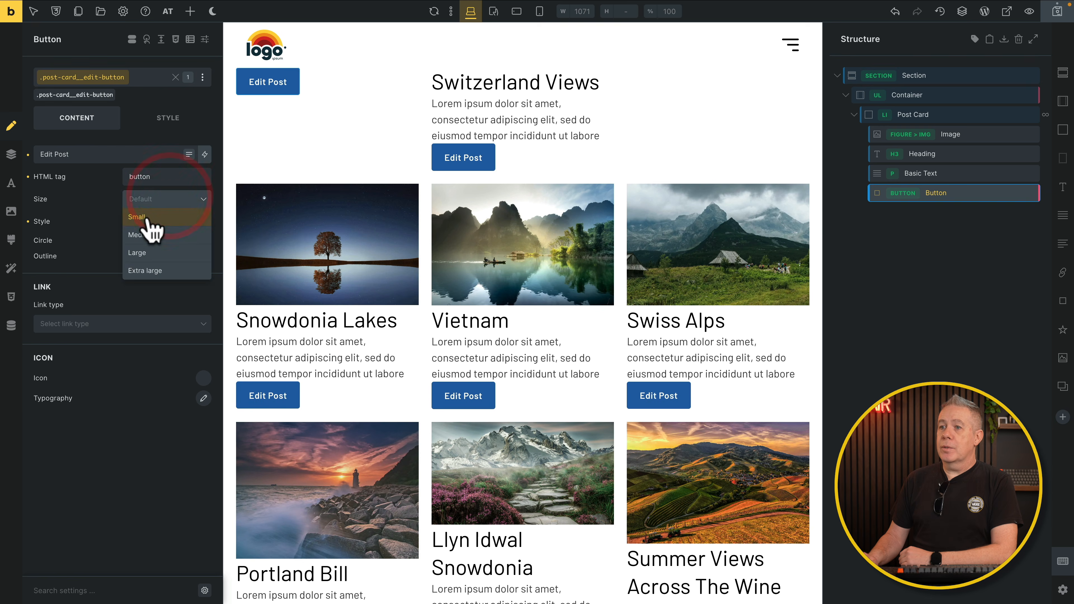
pyautogui.click(148, 229)
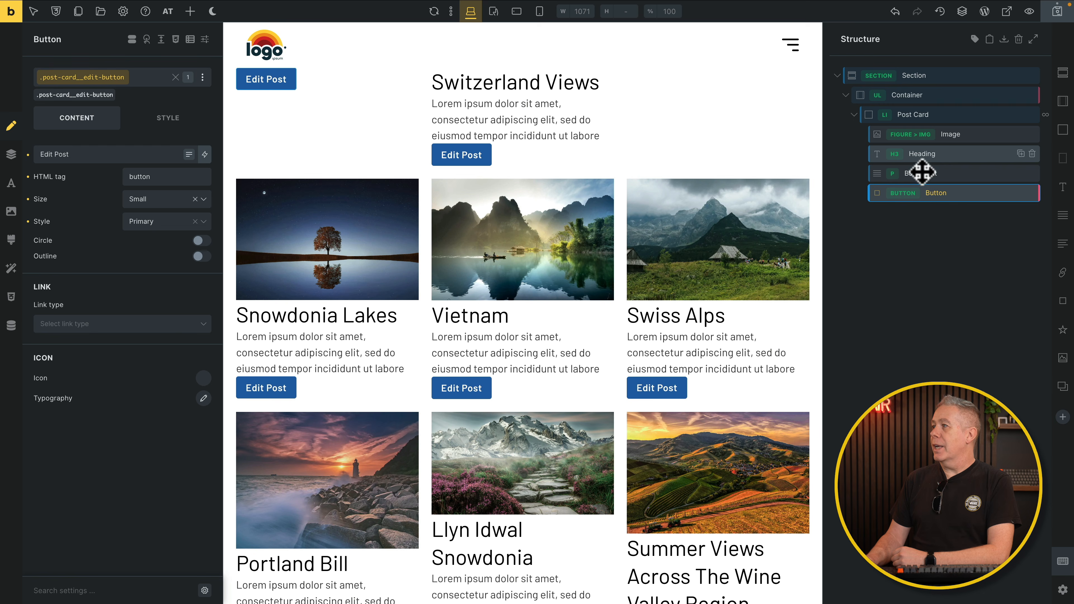
# Step: Open the style settings of the card's Heading for the post-card__heading class
pyautogui.click(952, 154)
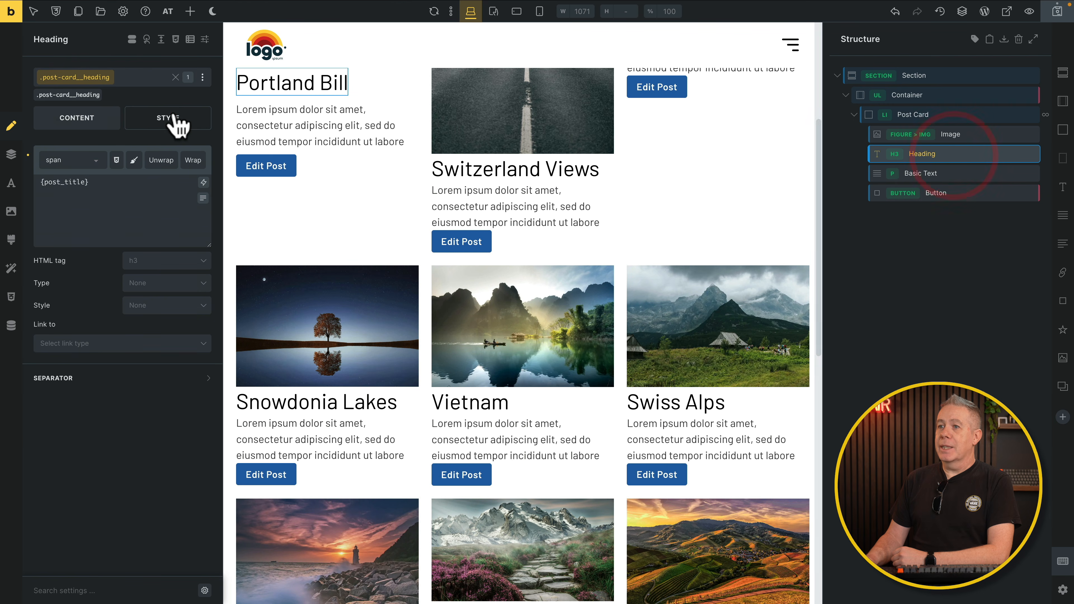
pyautogui.click(174, 117)
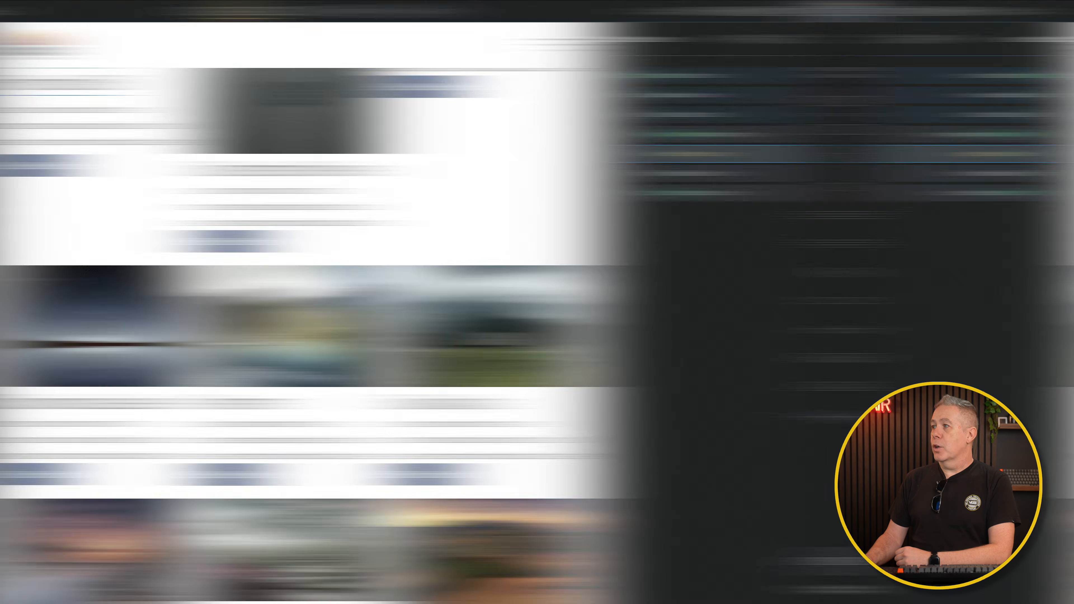
pyautogui.scroll(-4, 832, 376)
pyautogui.scroll(6, 834, 376)
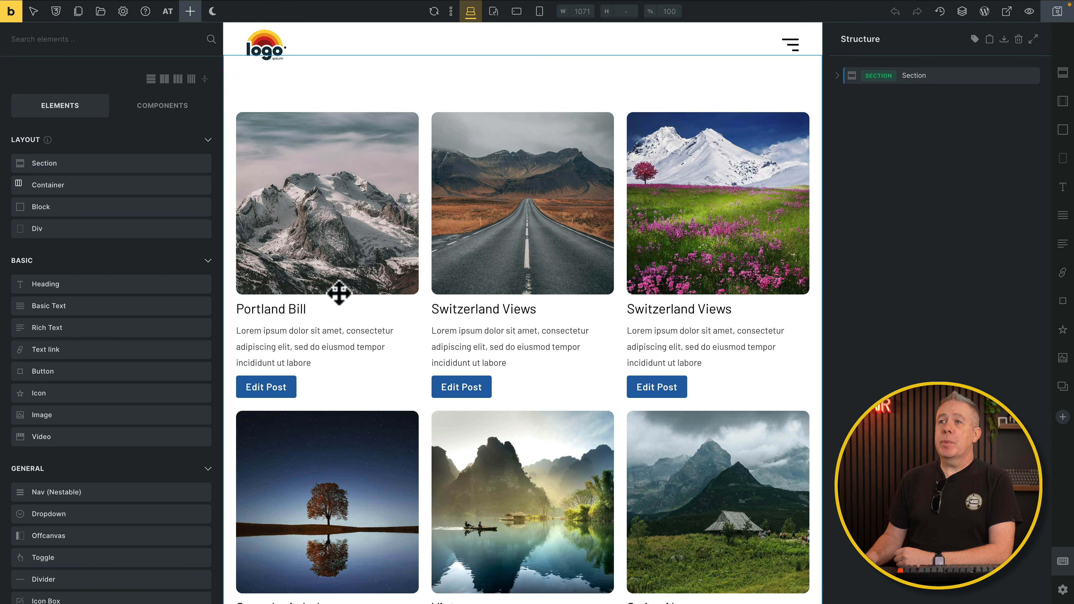
# Step: Leave the builder for the WordPress dashboard and open the Frontend Admin list of forms
pyautogui.click(11, 12)
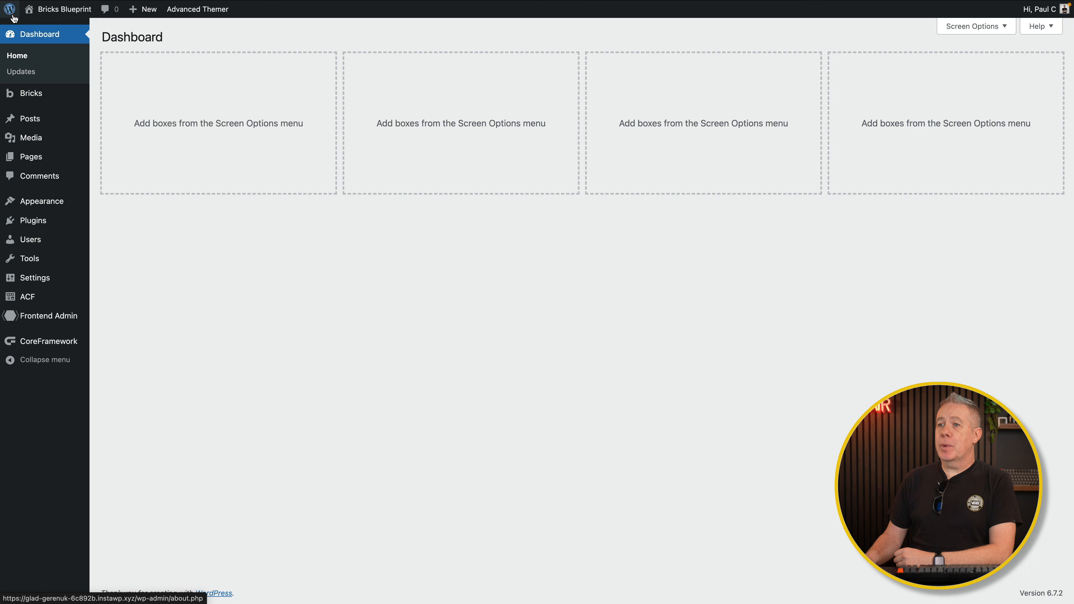
pyautogui.moveTo(30, 297)
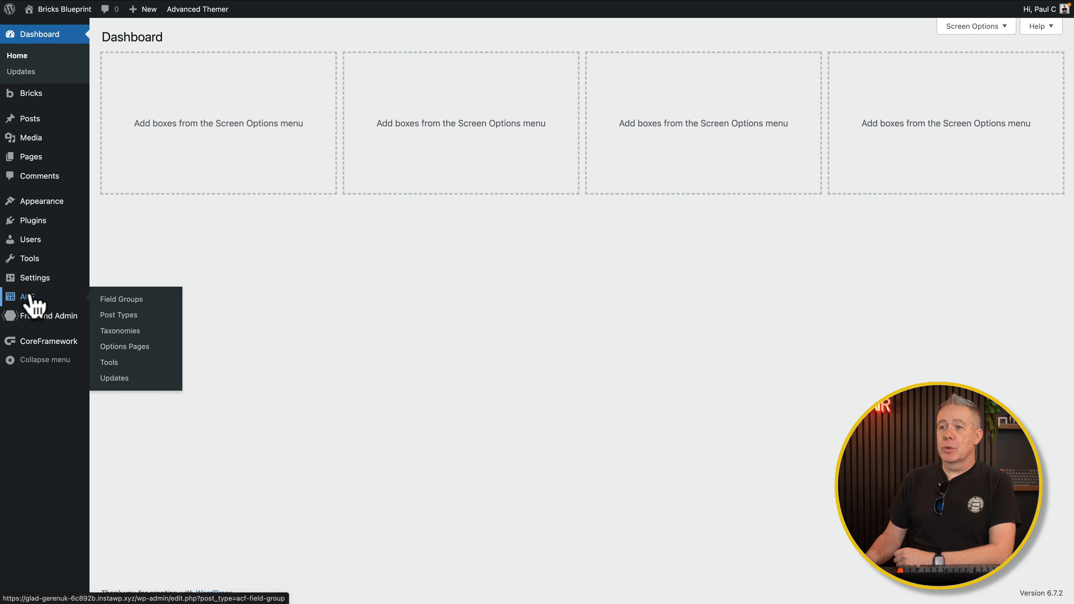
pyautogui.moveTo(31, 323)
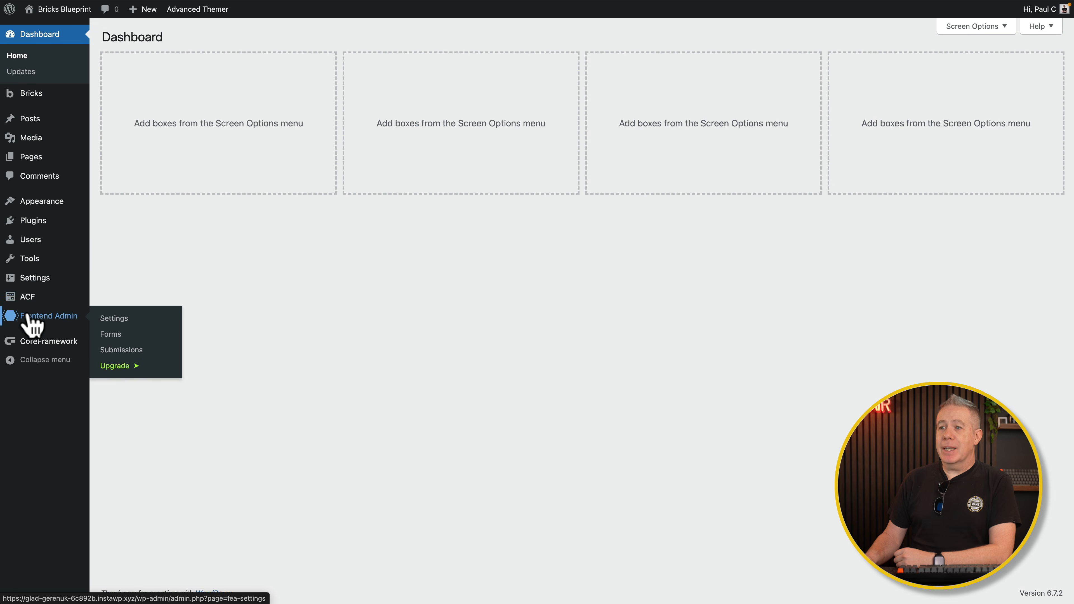
pyautogui.click(122, 334)
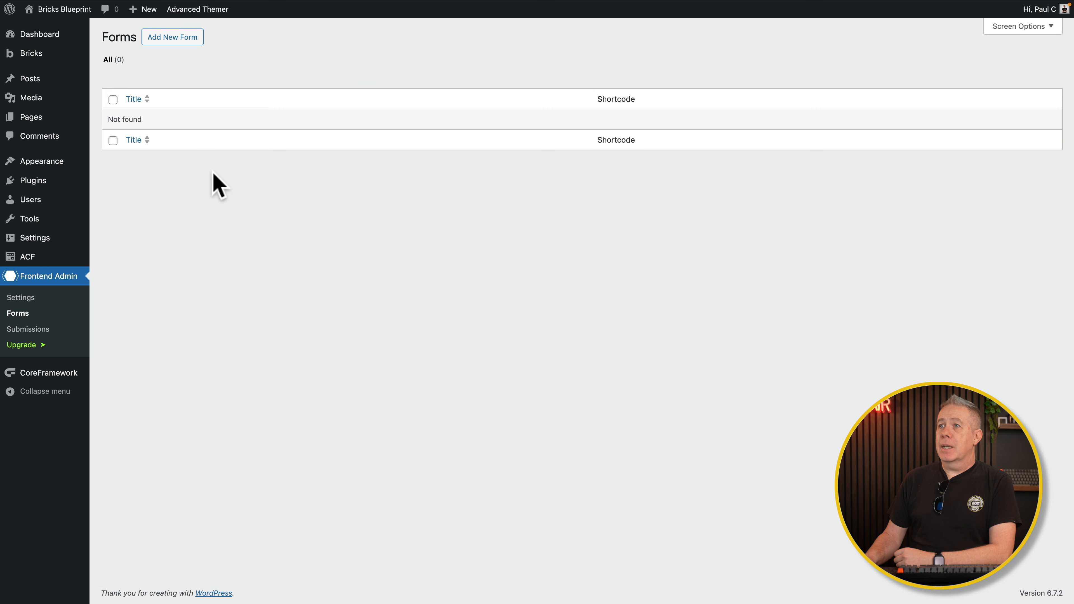
# Step: Add a new form titled "Edit Post", set its type to Edit Post Form and save it
pyautogui.click(186, 38)
pyautogui.tripleClick(229, 38)
pyautogui.write('Edit Post')
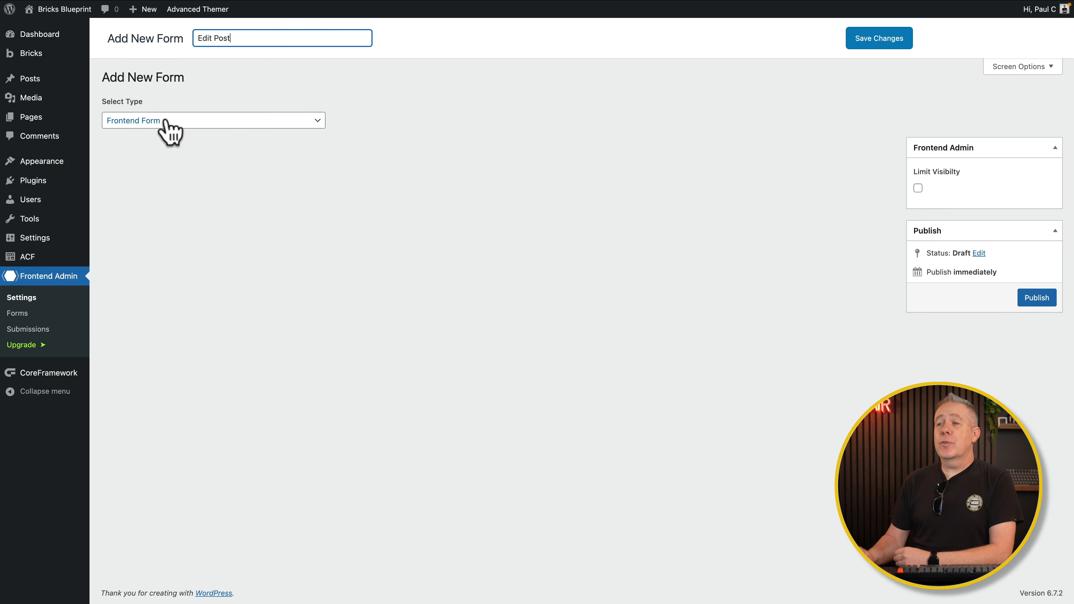
pyautogui.click(186, 122)
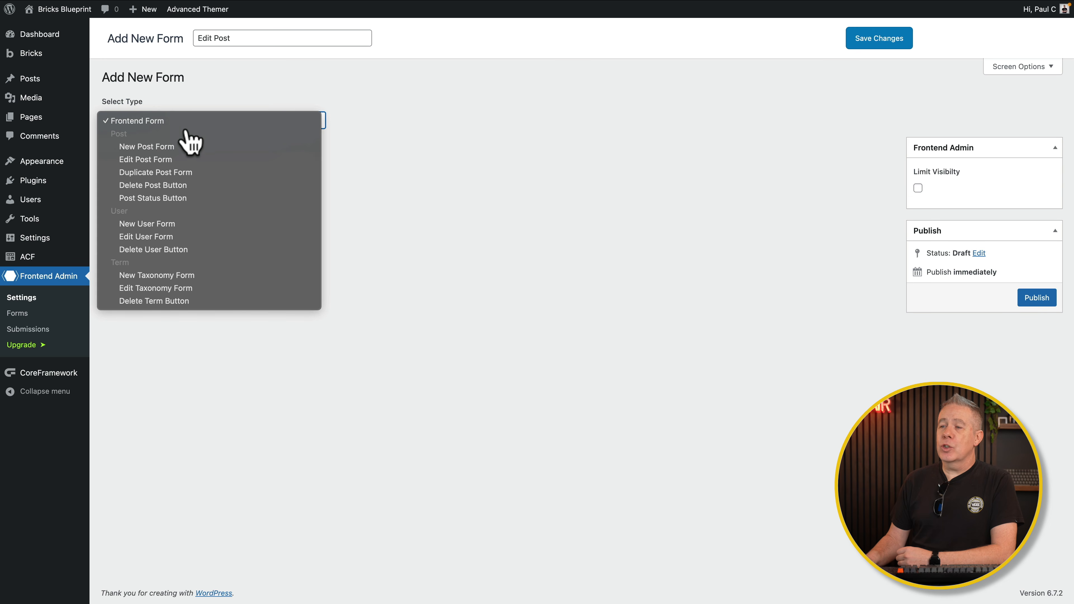
pyautogui.click(165, 162)
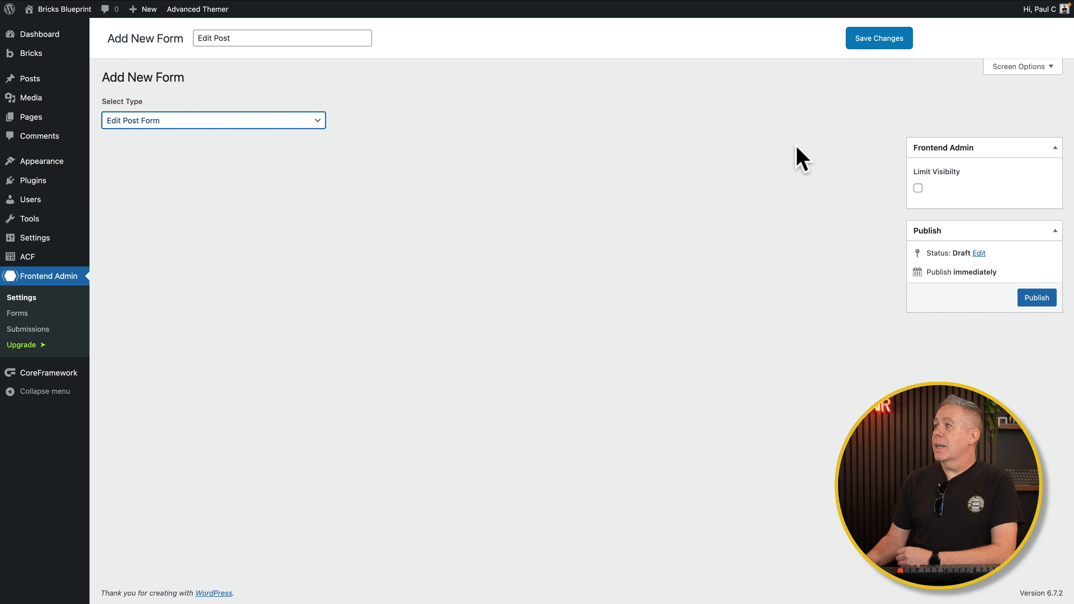
pyautogui.click(889, 40)
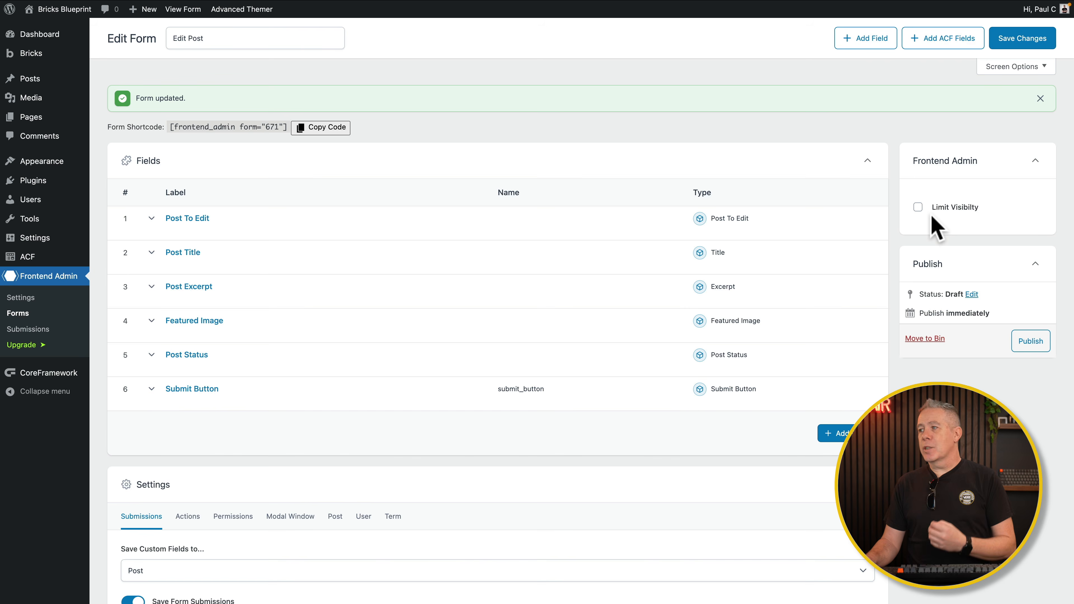
# Step: Limit the form's visibility and keep it shown for Logged In users
pyautogui.click(917, 207)
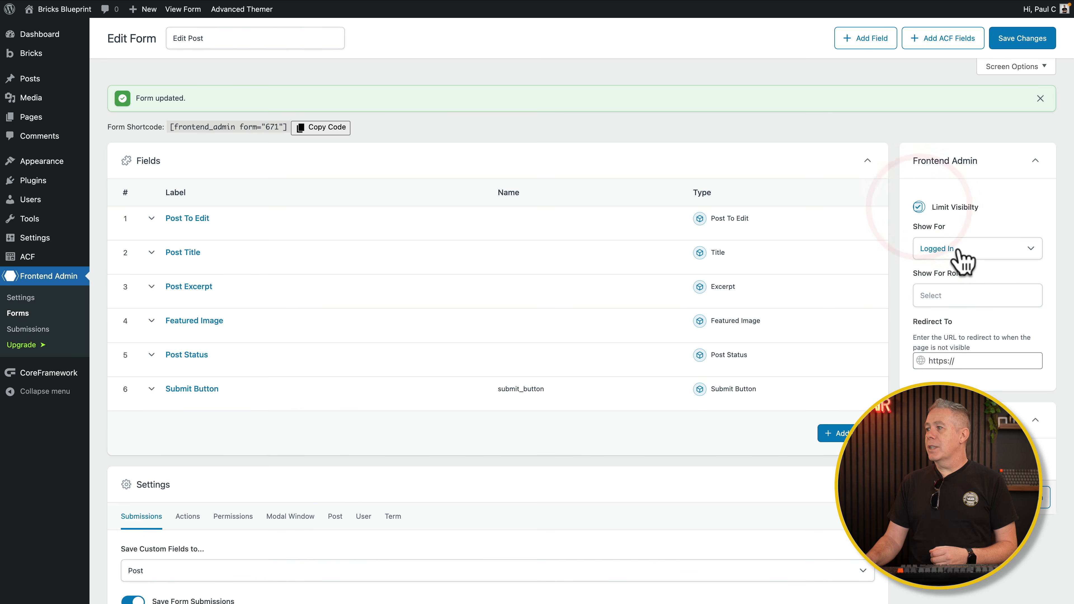
pyautogui.click(985, 251)
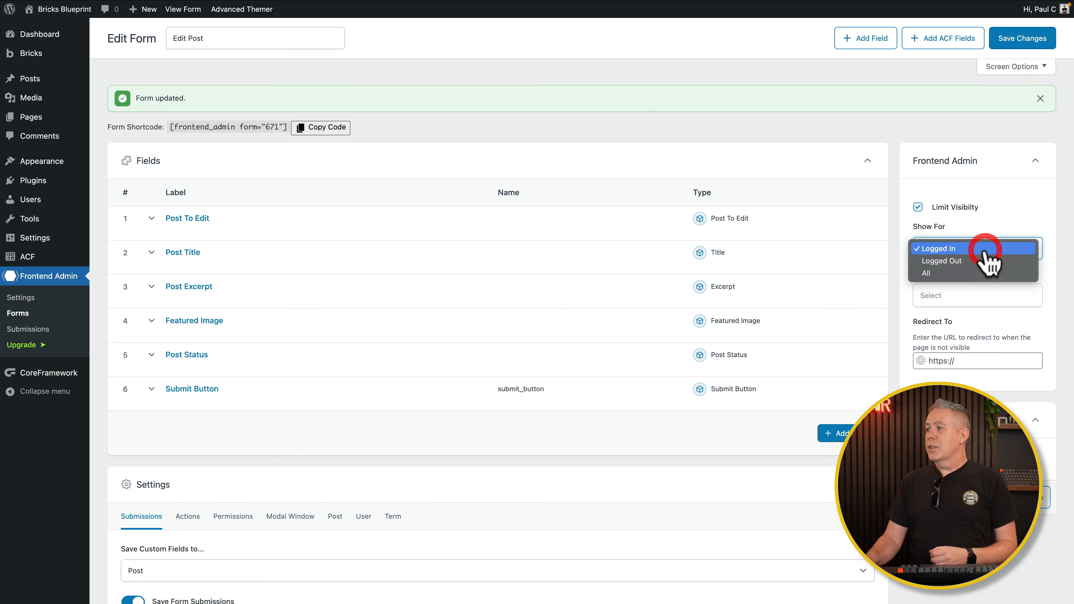
pyautogui.click(1007, 233)
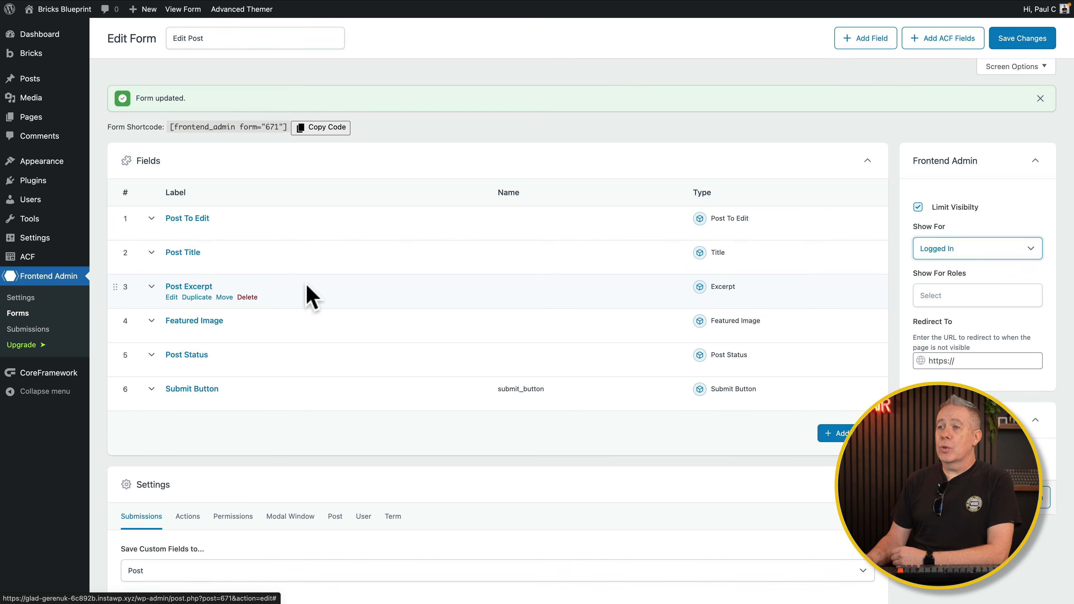
# Step: Set the display mode of the form's Post To Edit field to Hidden
pyautogui.click(152, 218)
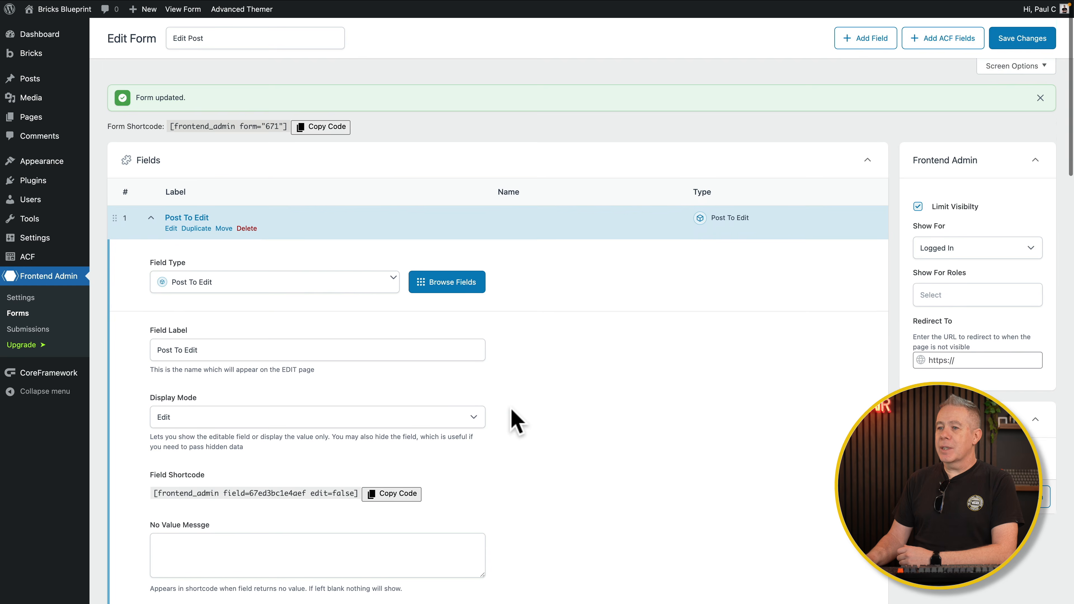
pyautogui.scroll(-3, 513, 421)
pyautogui.click(476, 294)
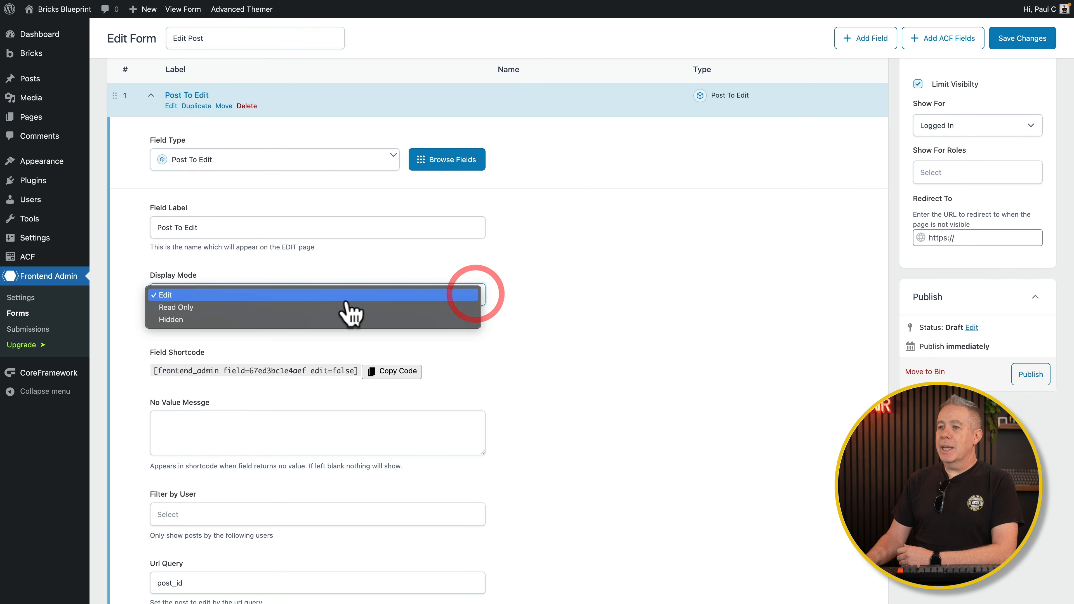
pyautogui.click(321, 319)
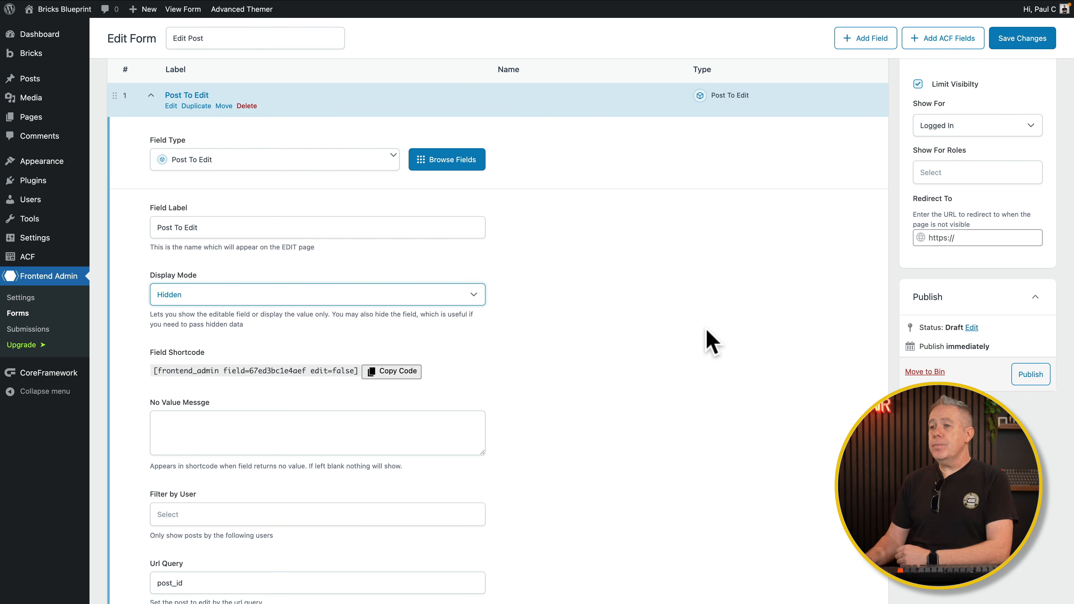
# Step: Review the Post To Edit field's remaining settings, especially its Url Query value, and collapse the field
pyautogui.scroll(-5, 654, 341)
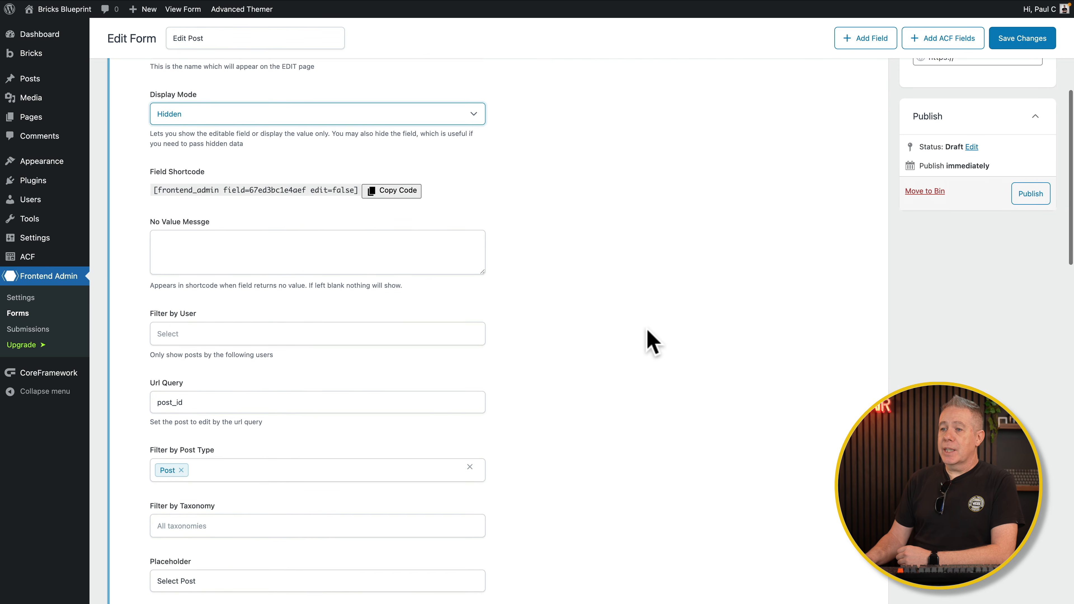
pyautogui.scroll(-3, 653, 342)
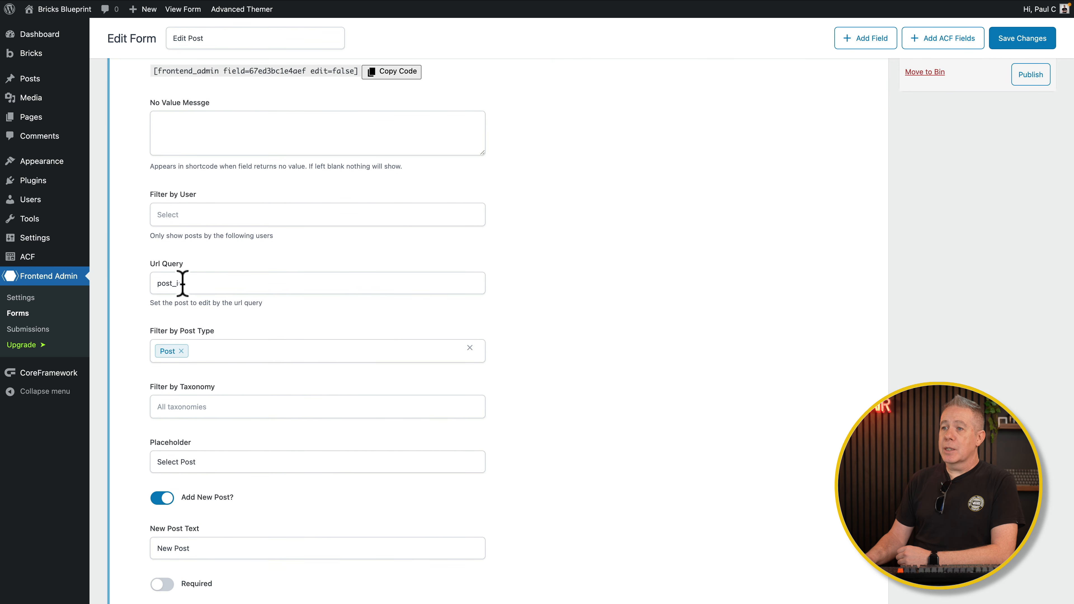
pyautogui.moveTo(188, 283); pyautogui.dragTo(154, 283)
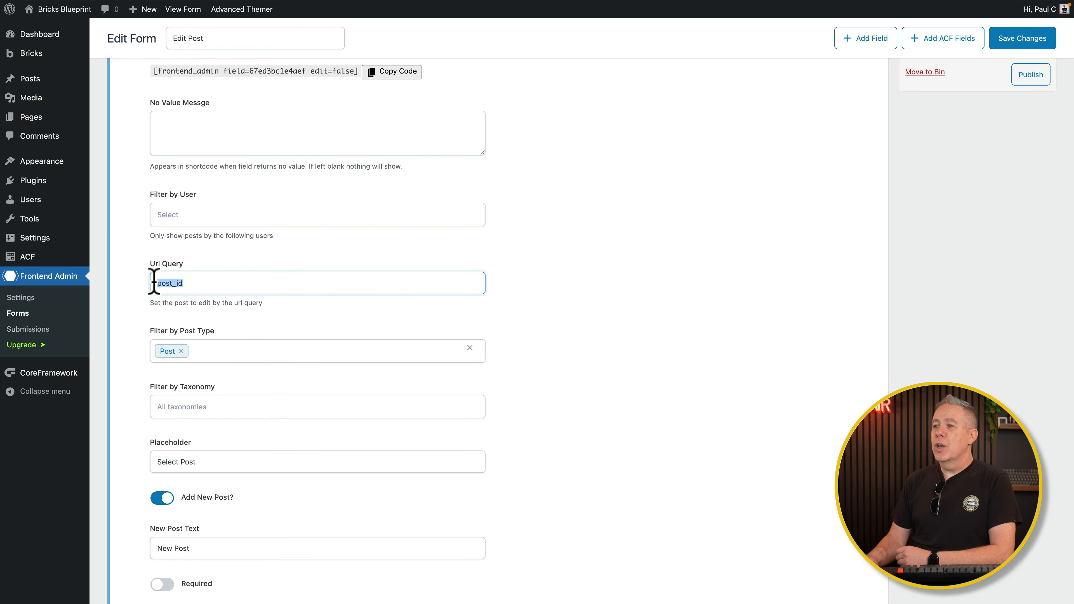
pyautogui.click(550, 260)
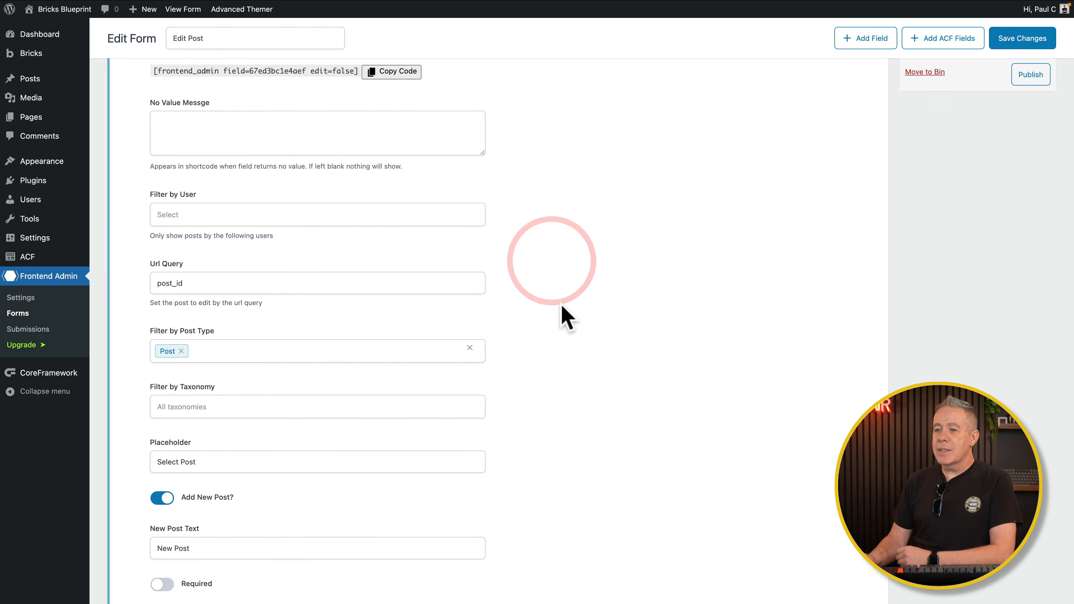
pyautogui.scroll(-6, 568, 355)
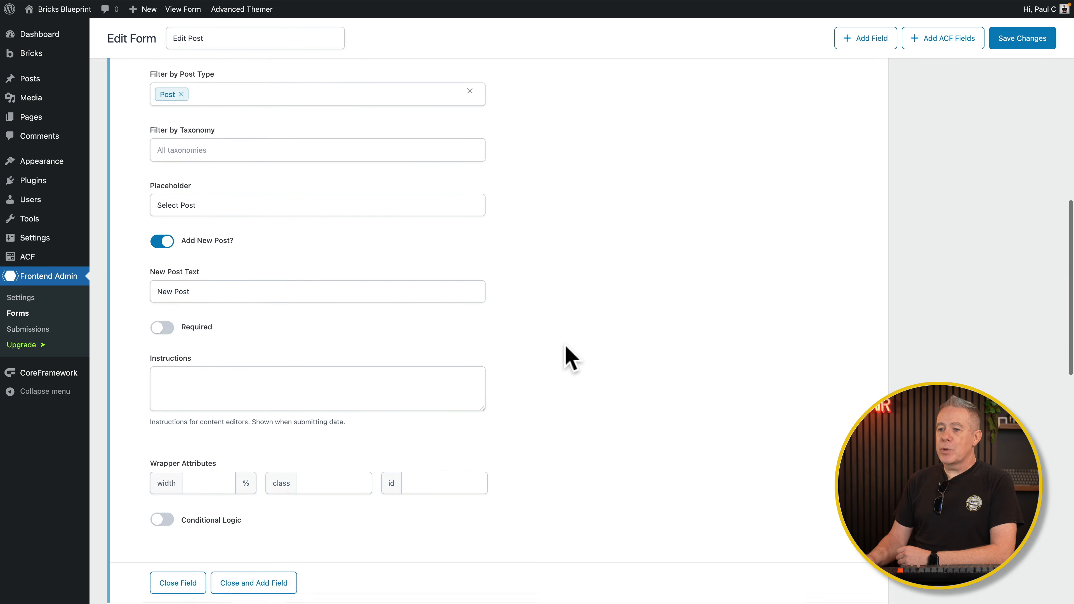
pyautogui.scroll(8, 566, 348)
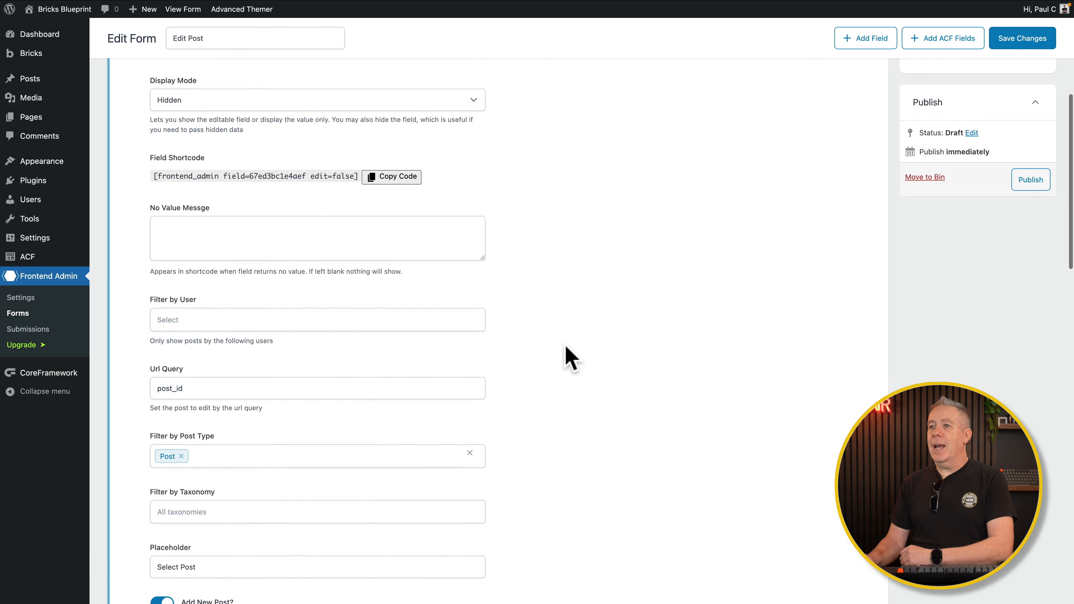
pyautogui.scroll(8, 569, 357)
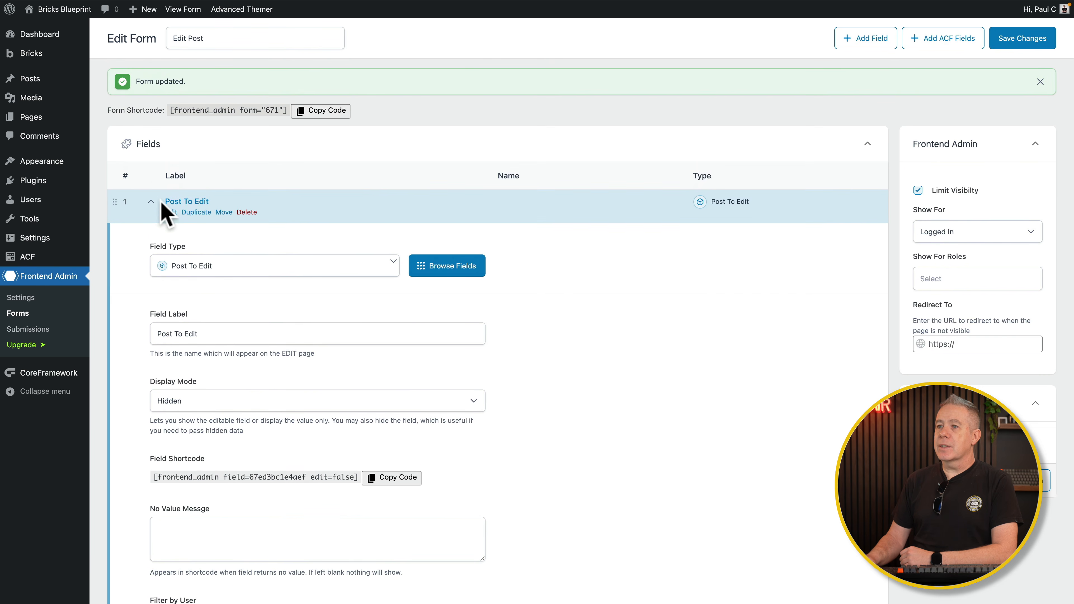
pyautogui.click(150, 202)
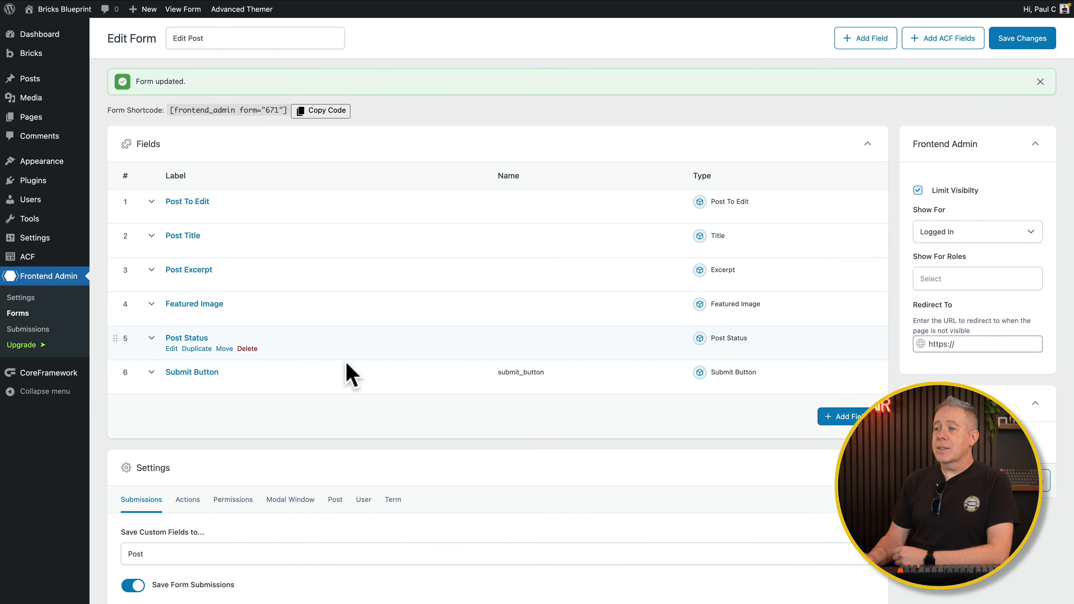
# Step: Set the default status of the form's Post Status field to Pending (pending)
pyautogui.click(151, 338)
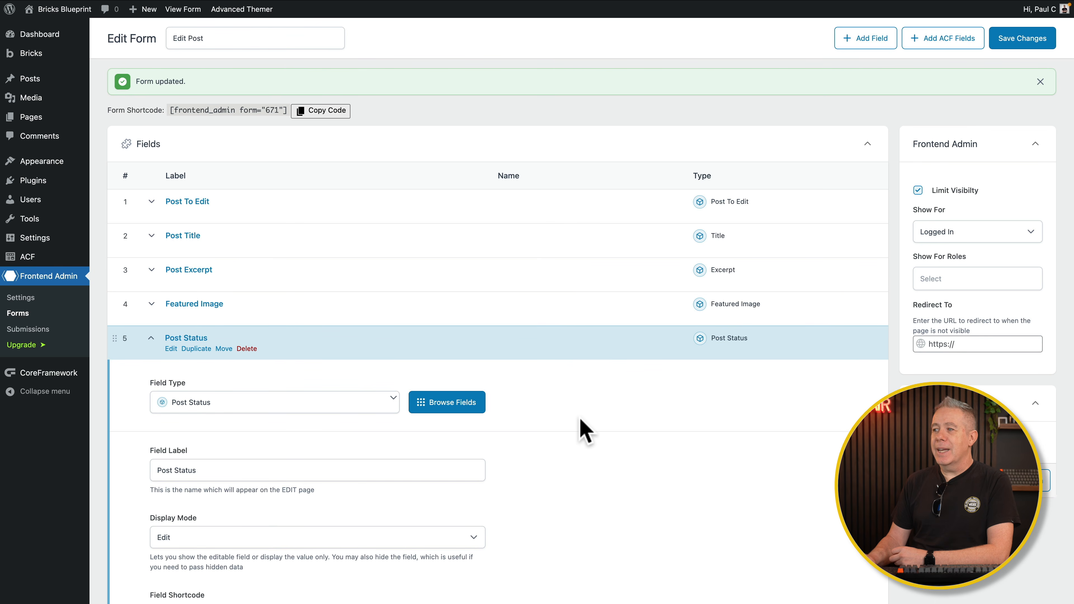
pyautogui.scroll(-3, 585, 431)
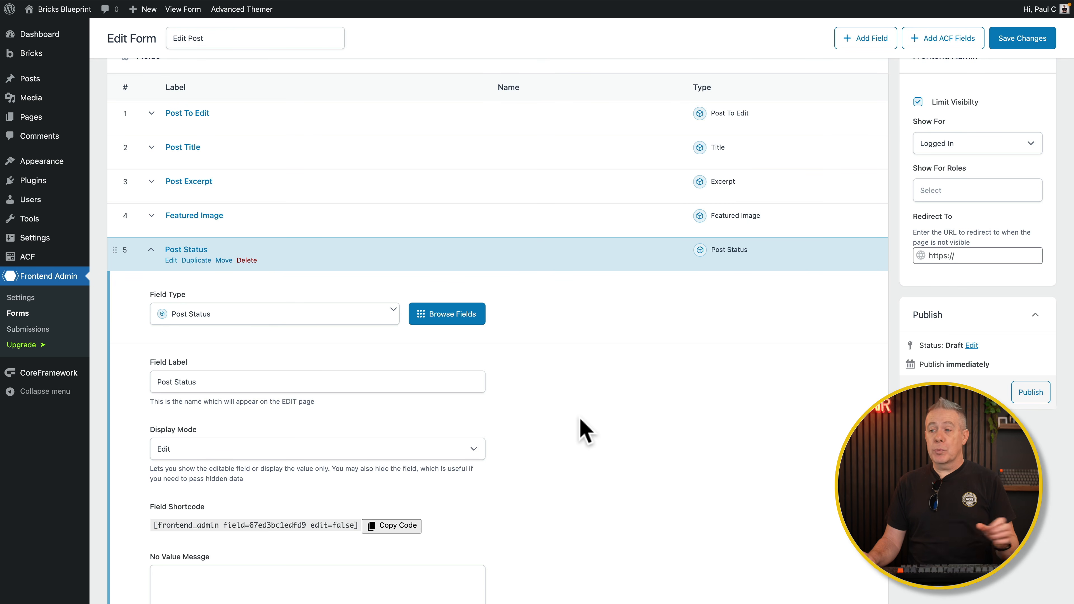
pyautogui.scroll(-2, 586, 432)
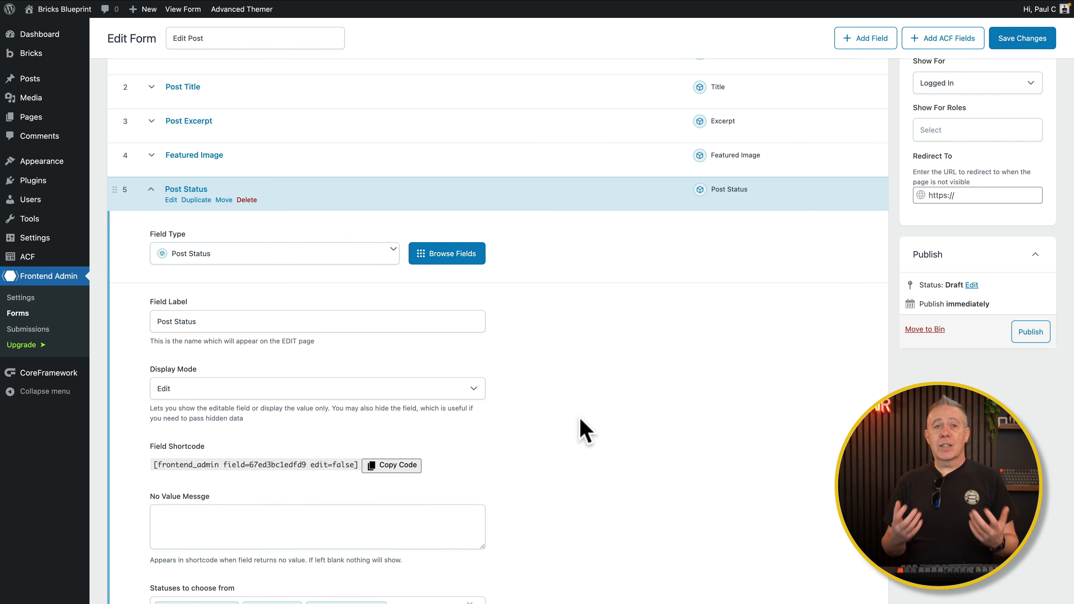
pyautogui.scroll(-5, 575, 431)
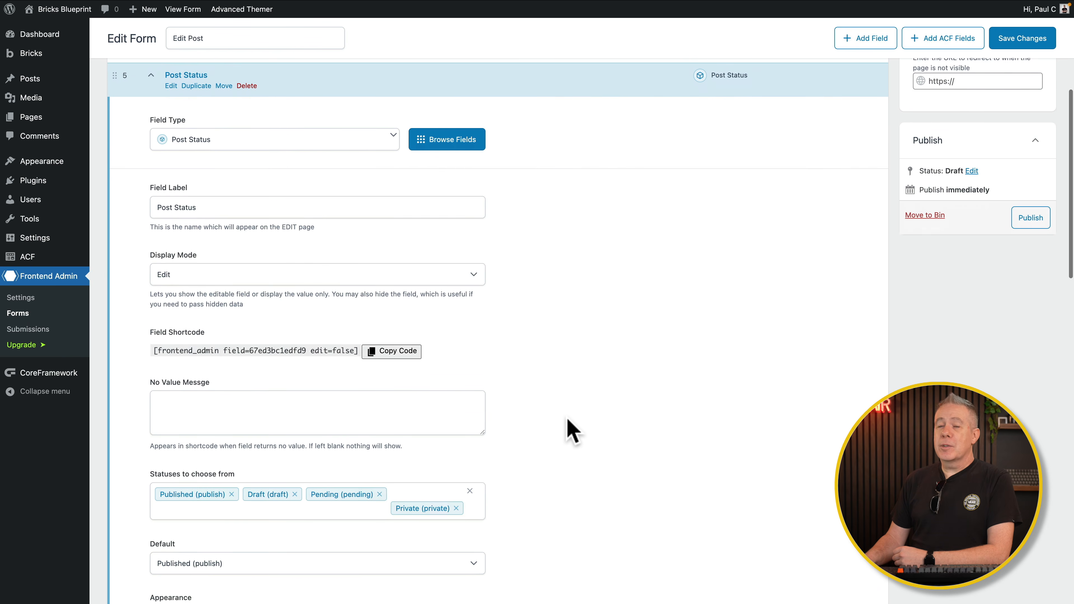
pyautogui.scroll(-5, 568, 420)
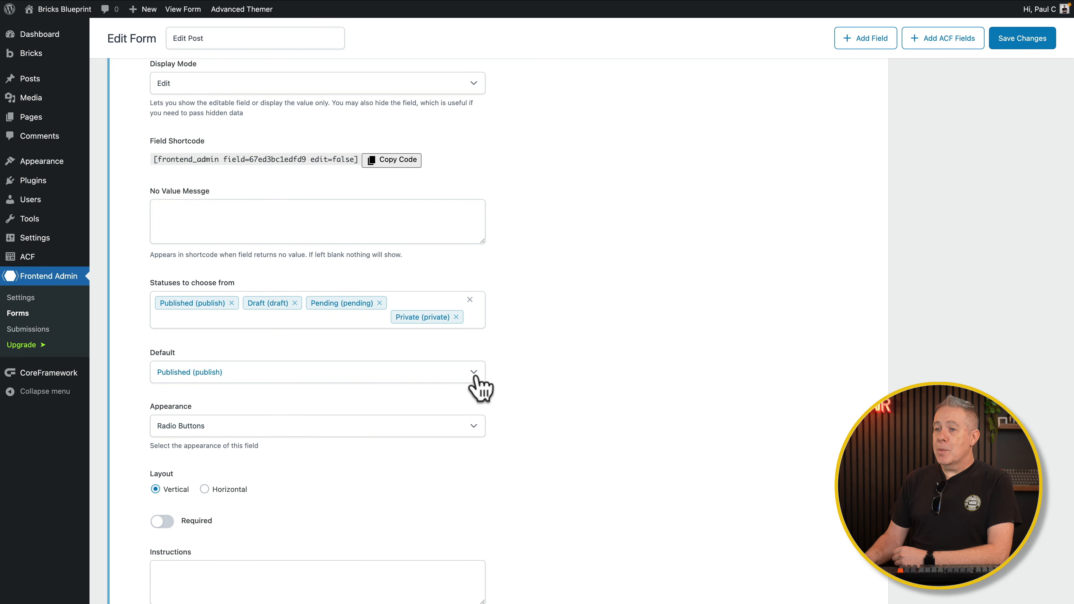
pyautogui.click(475, 373)
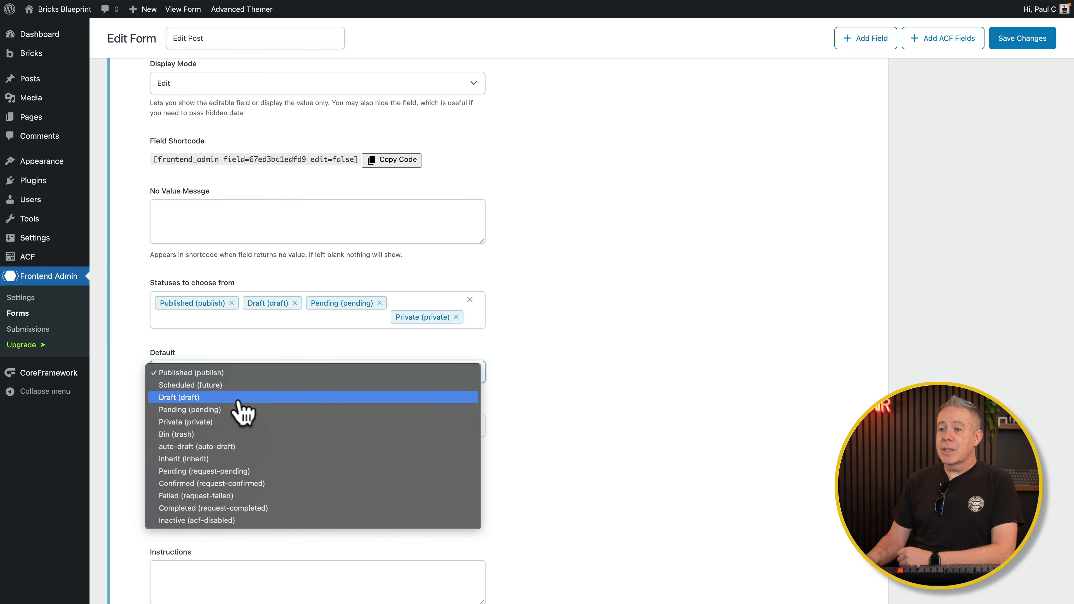
pyautogui.click(190, 410)
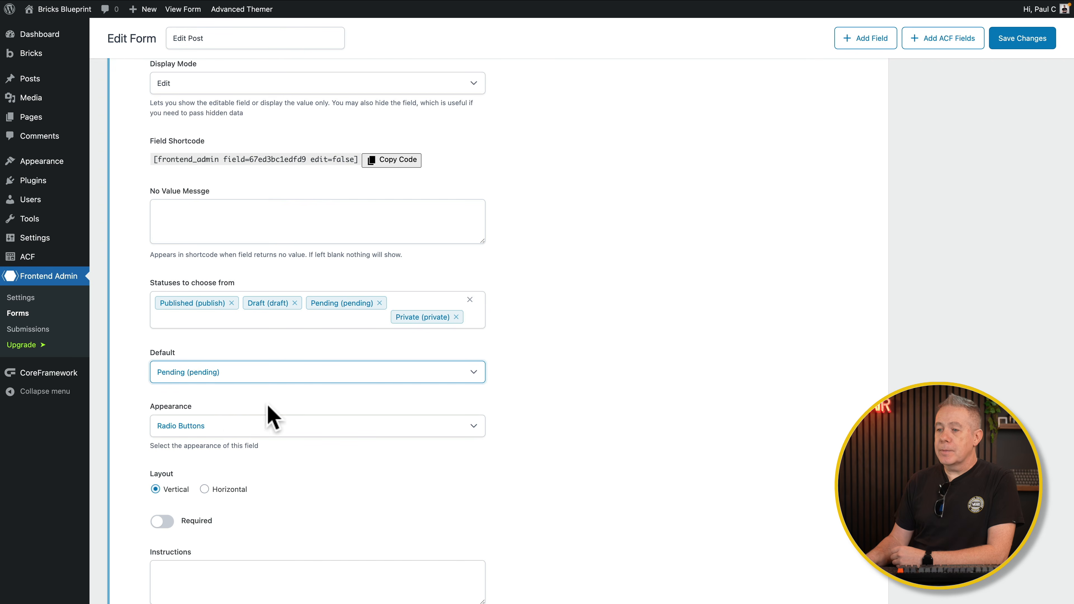
# Step: Set the Post Status field's display mode to Hidden and collapse the field
pyautogui.scroll(3, 514, 465)
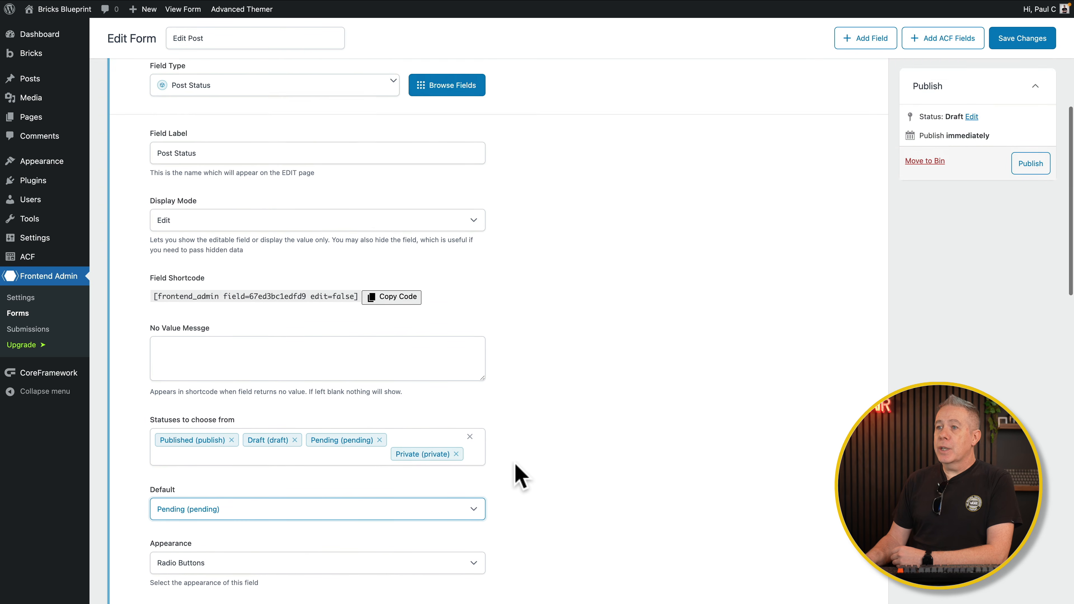
pyautogui.scroll(1, 516, 466)
pyautogui.click(407, 256)
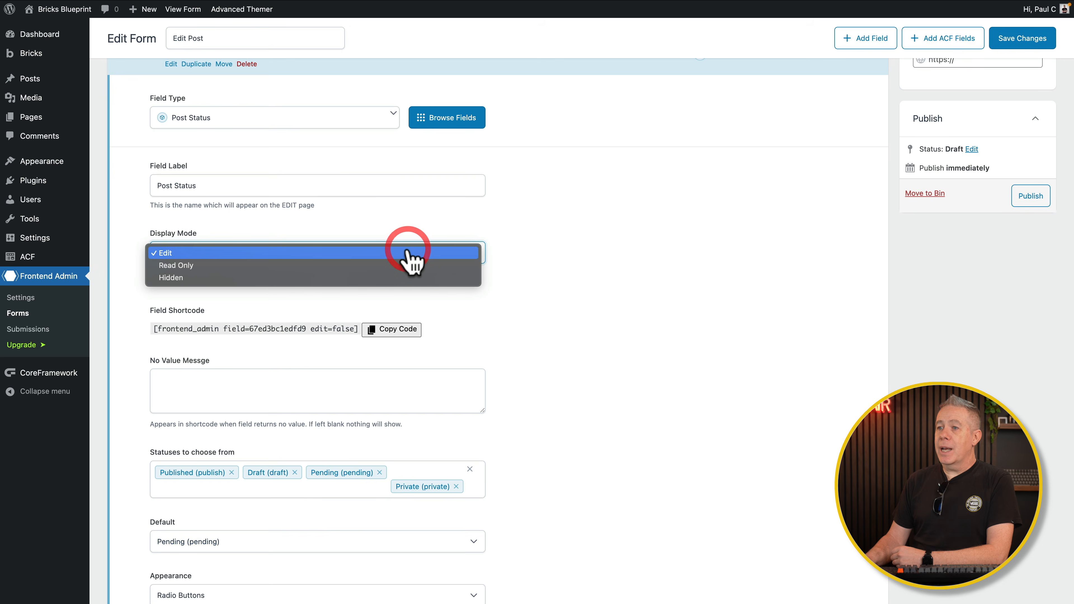
pyautogui.click(320, 277)
pyautogui.scroll(3, 516, 249)
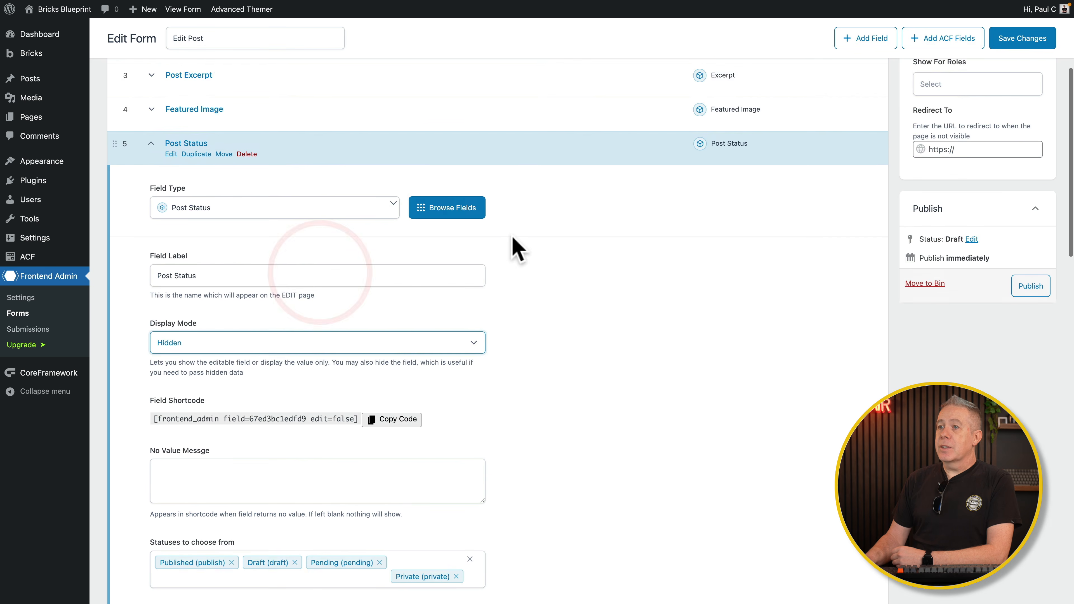
pyautogui.scroll(1, 513, 247)
pyautogui.click(186, 178)
pyautogui.scroll(1, 401, 248)
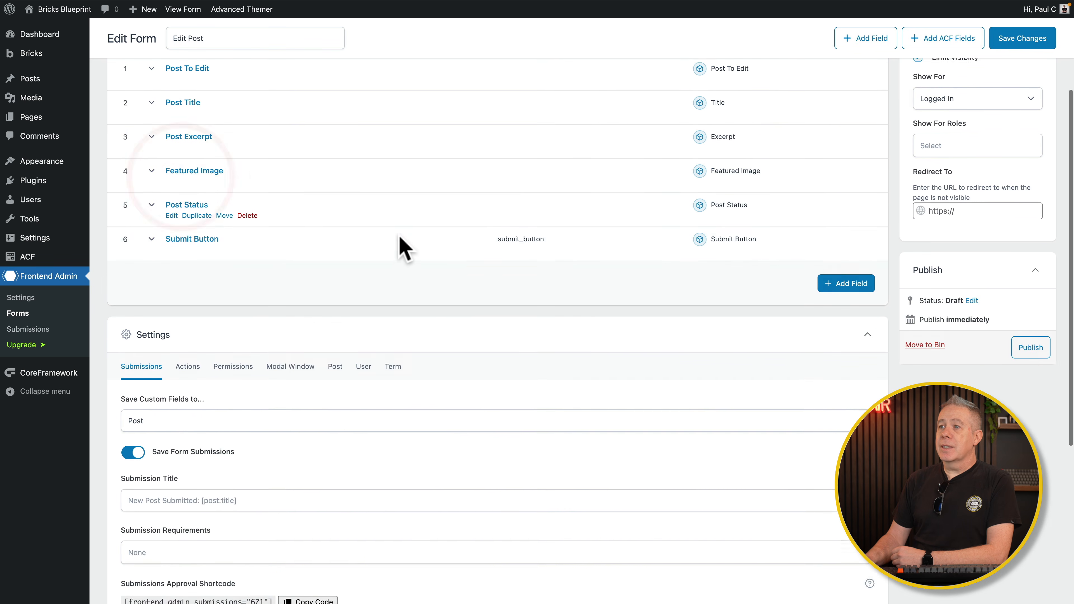
# Step: Expand the form's Post Title field and examine its settings, from Display Mode through Character Limit, Required and Wrapper Attributes
pyautogui.scroll(3, 401, 247)
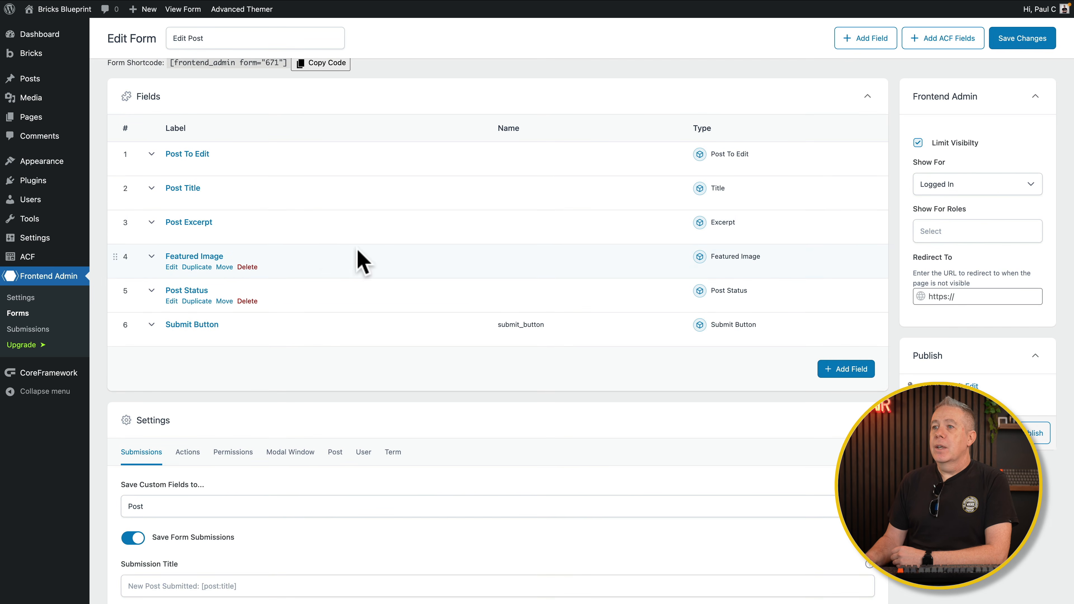
pyautogui.click(151, 189)
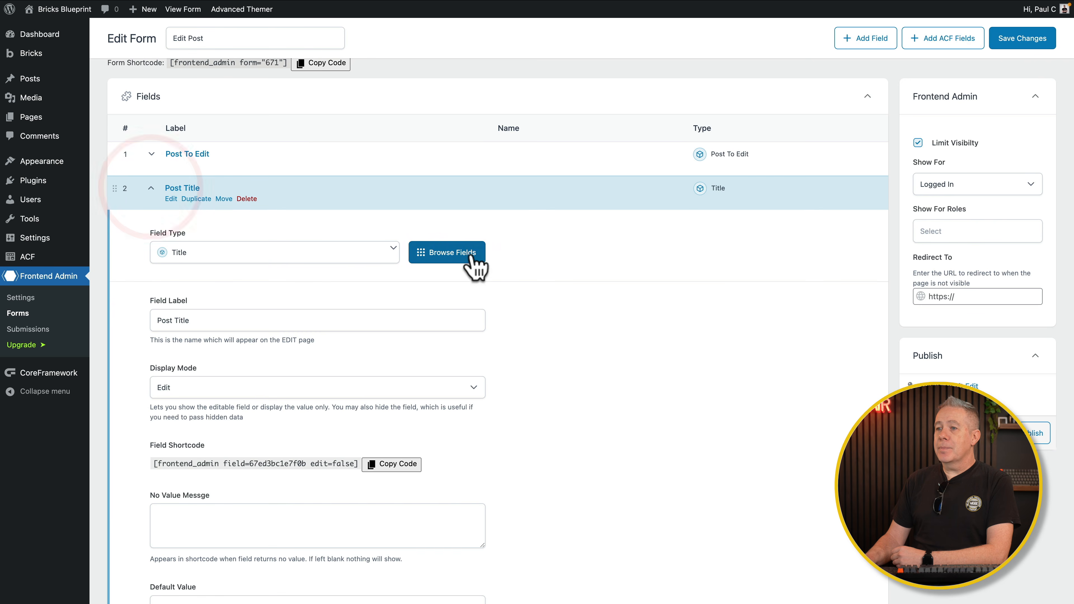
pyautogui.scroll(-4, 539, 312)
pyautogui.scroll(-2, 545, 315)
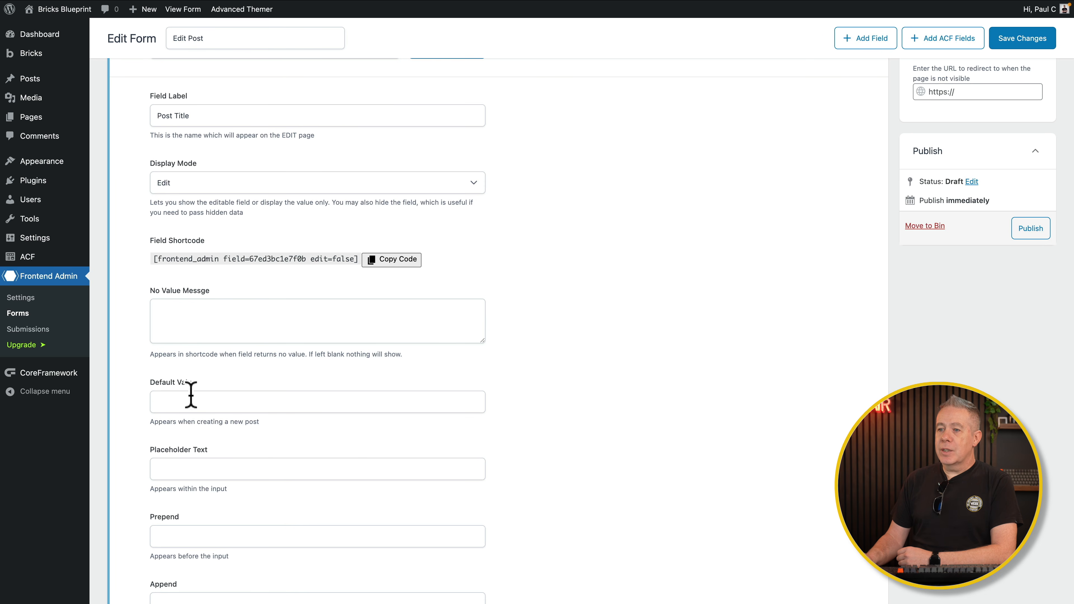
pyautogui.scroll(-1, 199, 504)
pyautogui.scroll(-6, 195, 494)
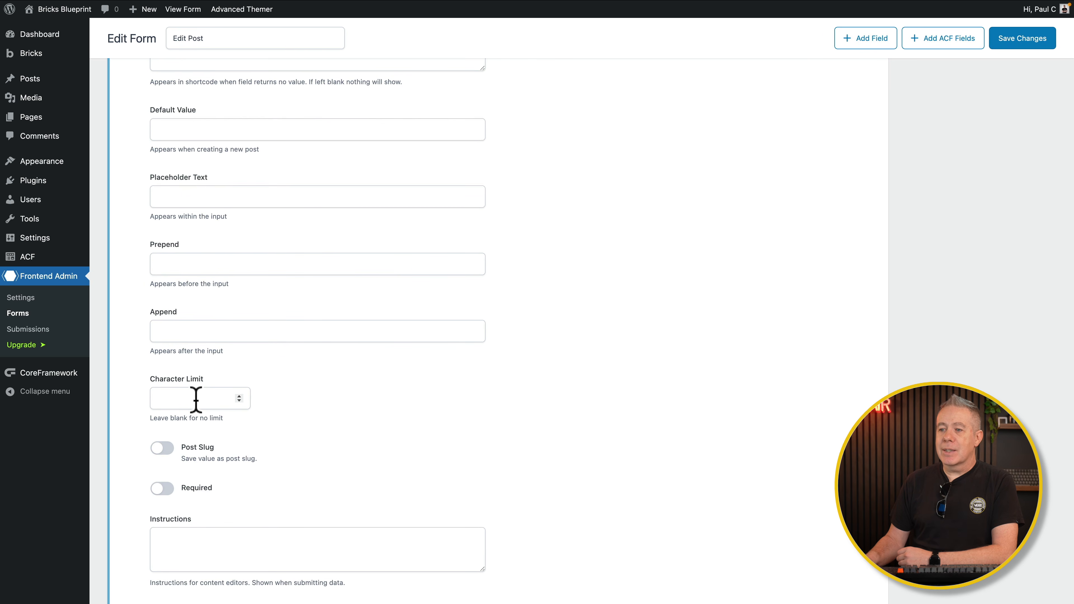
pyautogui.scroll(-3, 352, 415)
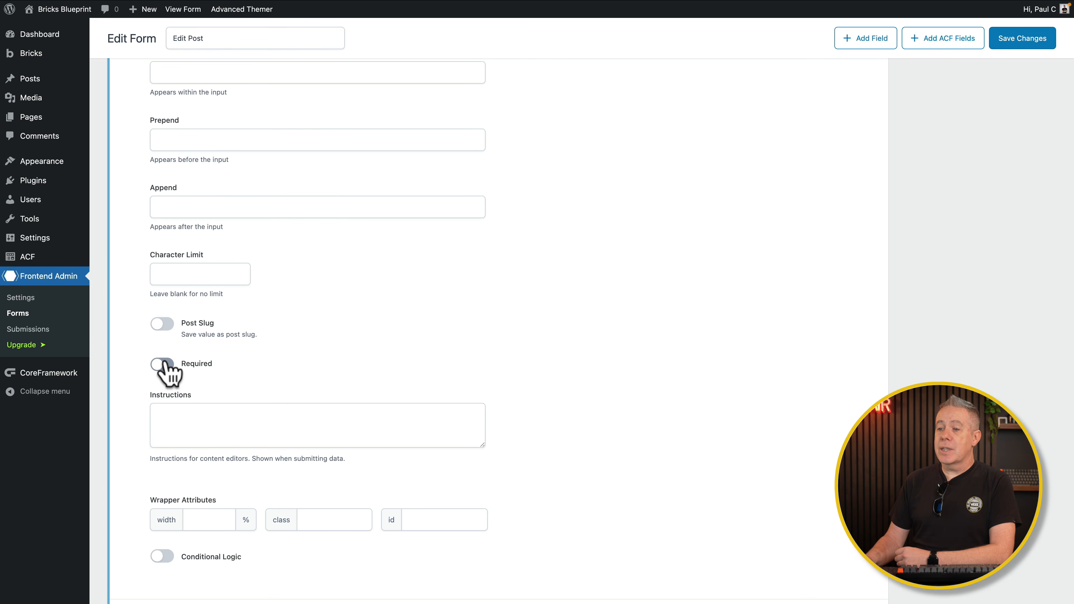
pyautogui.scroll(-5, 434, 355)
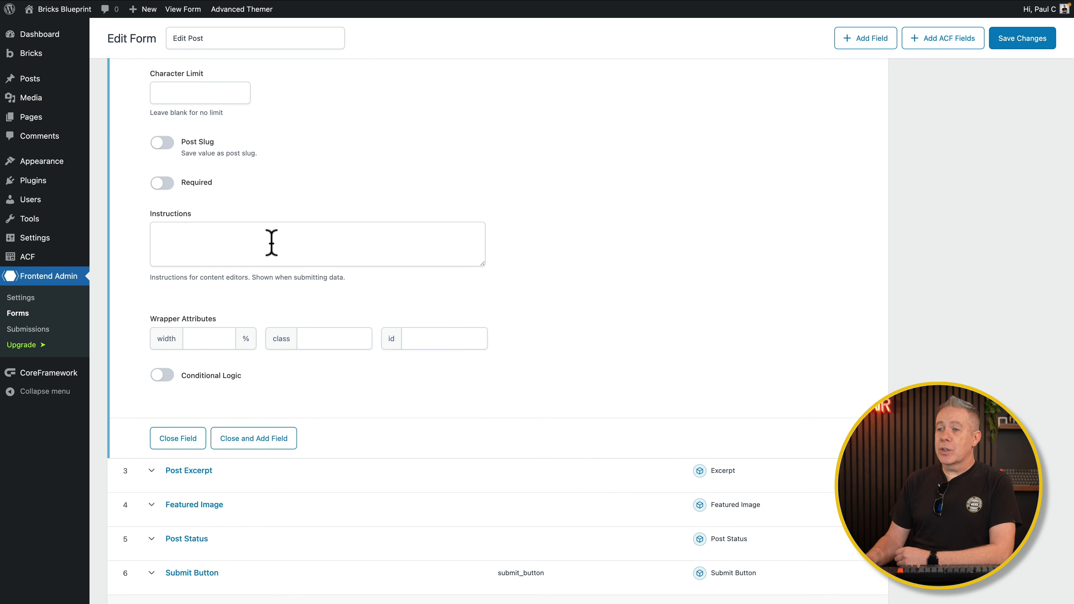
# Step: Preview the Post Title field's Conditional Logic rule options, switch the option back off and collapse the field
pyautogui.click(163, 375)
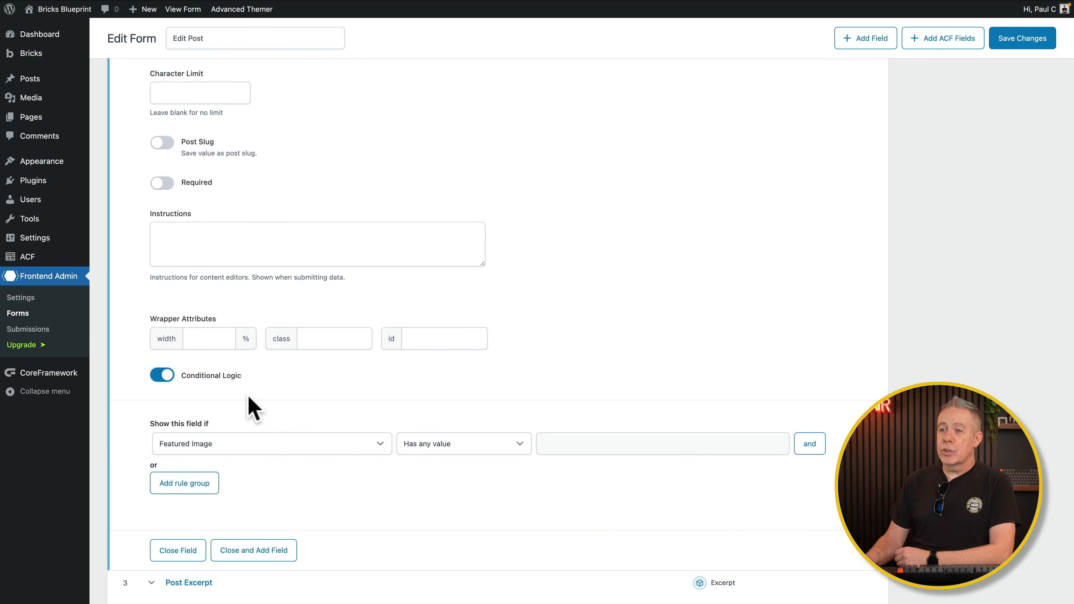
pyautogui.click(163, 375)
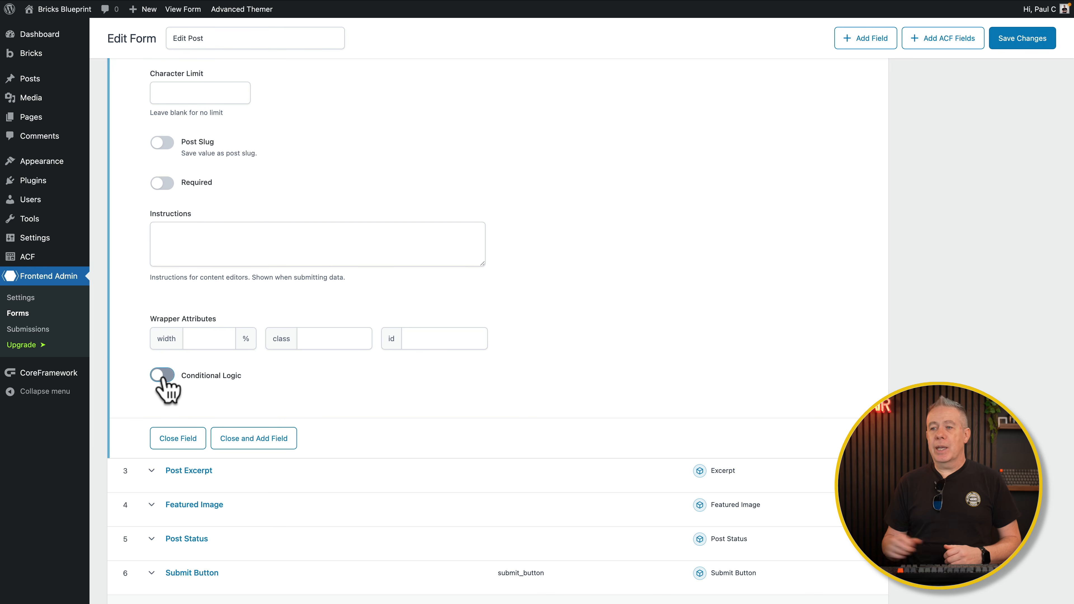
pyautogui.scroll(8, 164, 378)
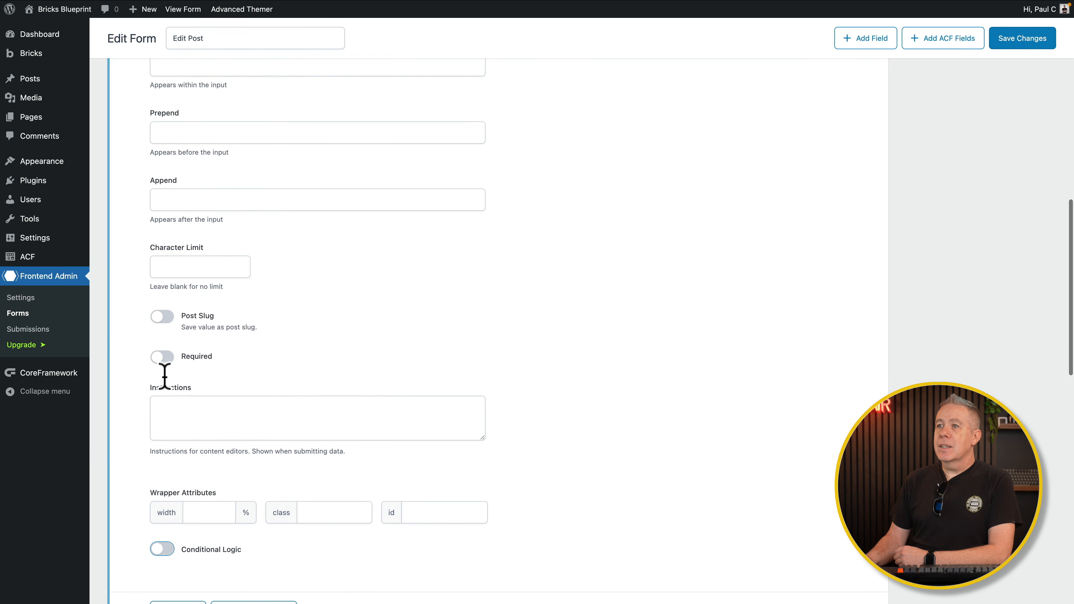
pyautogui.scroll(10, 164, 378)
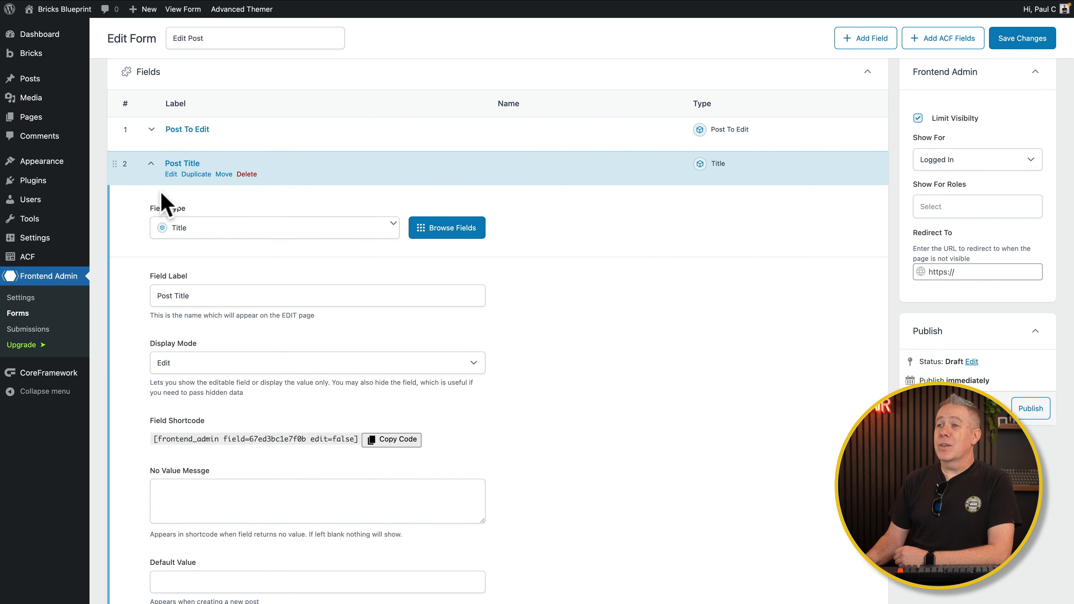
pyautogui.click(151, 164)
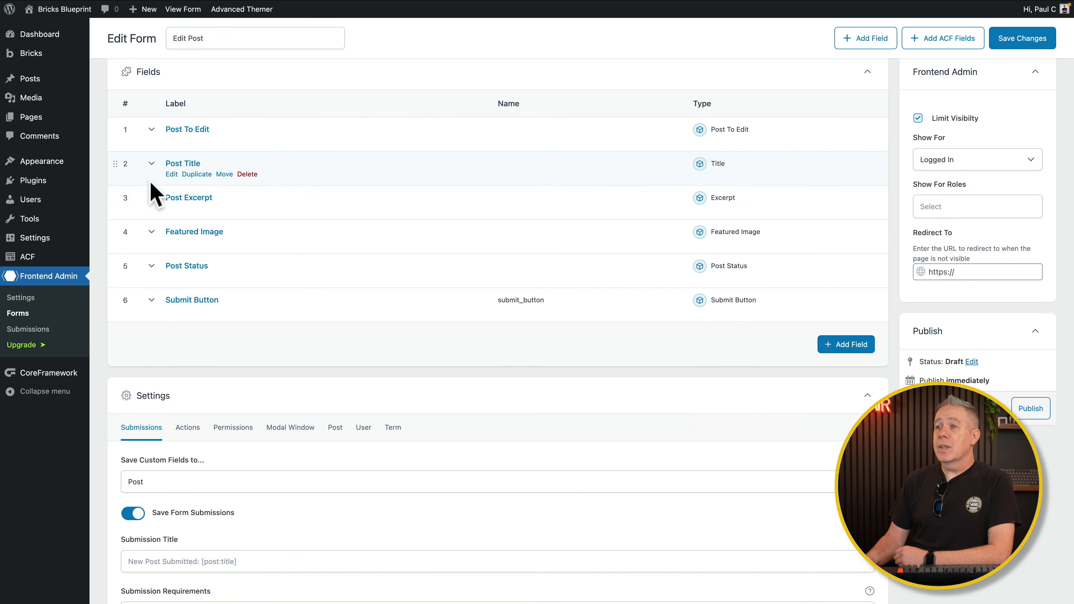
# Step: Look through the Post Excerpt field's settings and collapse the field again
pyautogui.click(151, 198)
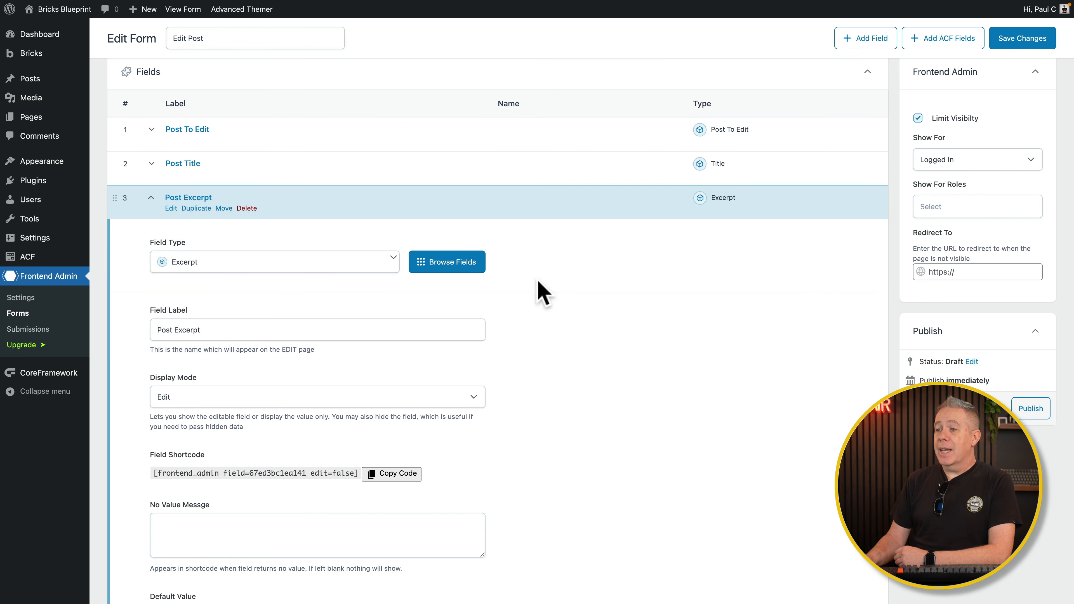
pyautogui.scroll(-7, 576, 365)
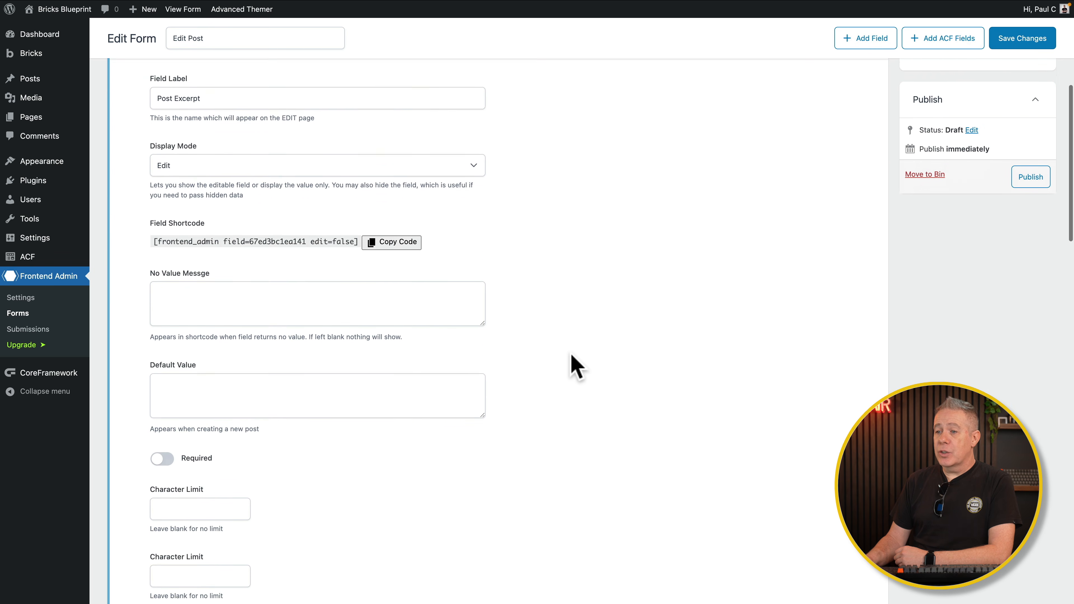
pyautogui.scroll(7, 576, 366)
pyautogui.click(151, 193)
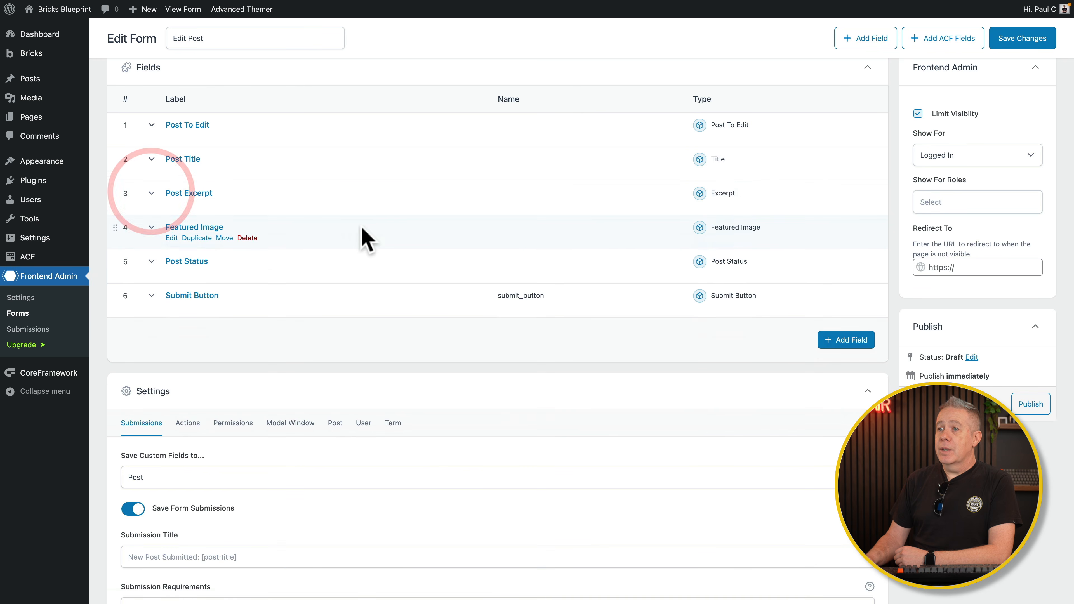
# Step: Restrict the Featured Image field's image size to a minimum of 1 MB and a maximum of 2 MB
pyautogui.click(151, 227)
pyautogui.scroll(-3, 465, 288)
pyautogui.scroll(-5, 546, 292)
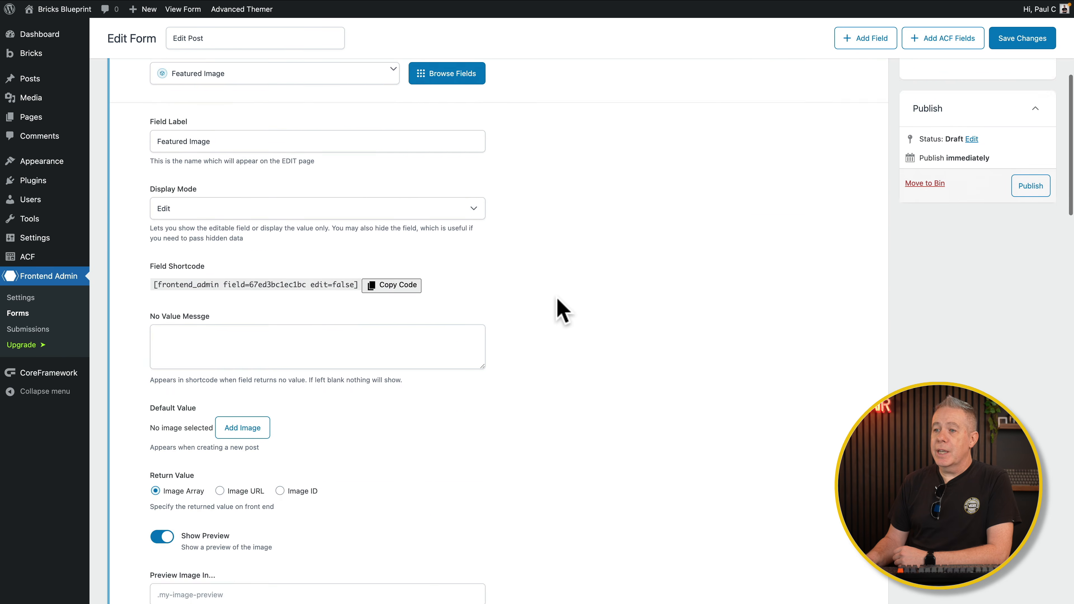
pyautogui.scroll(-3, 560, 309)
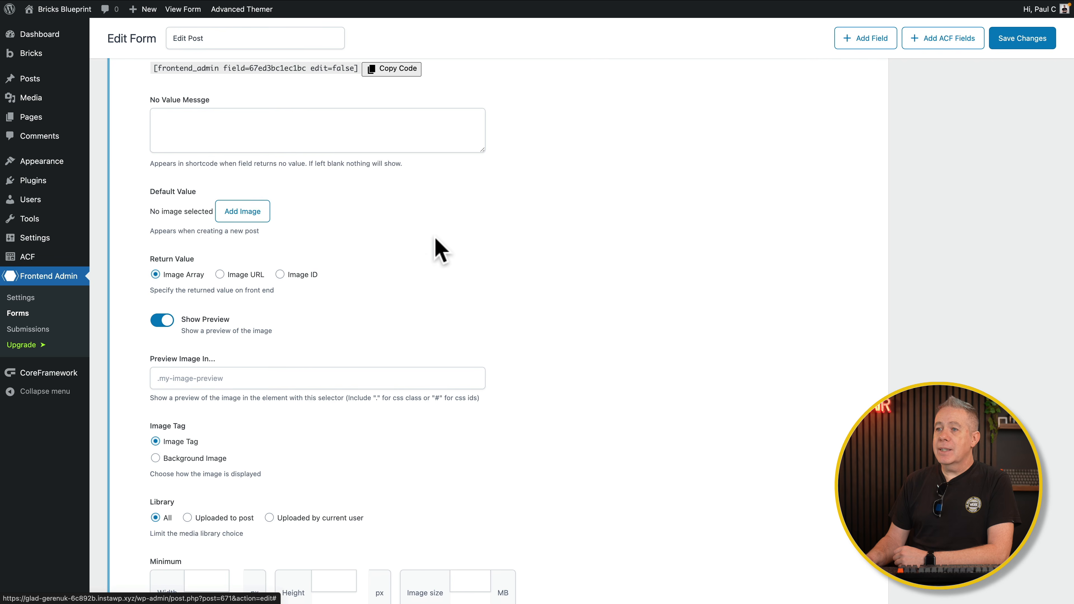
pyautogui.scroll(-1, 436, 247)
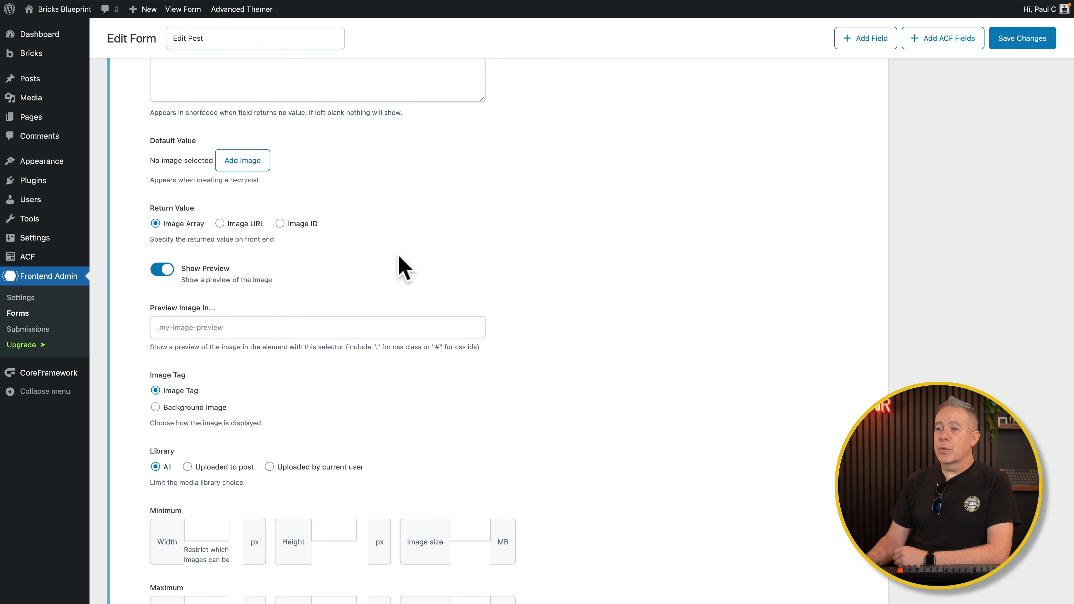
pyautogui.scroll(-3, 381, 265)
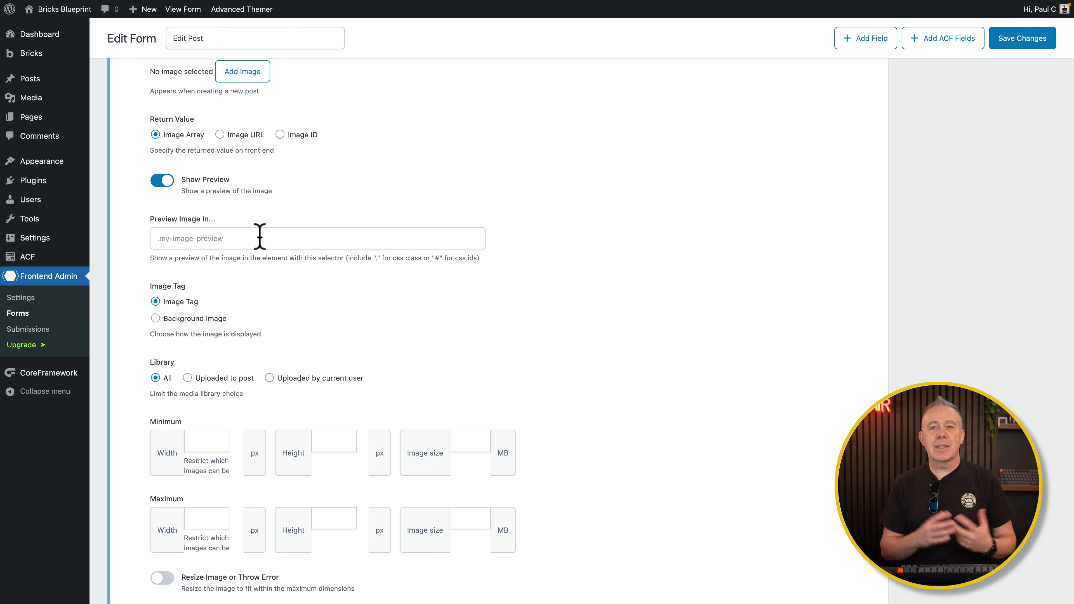
pyautogui.scroll(-3, 426, 288)
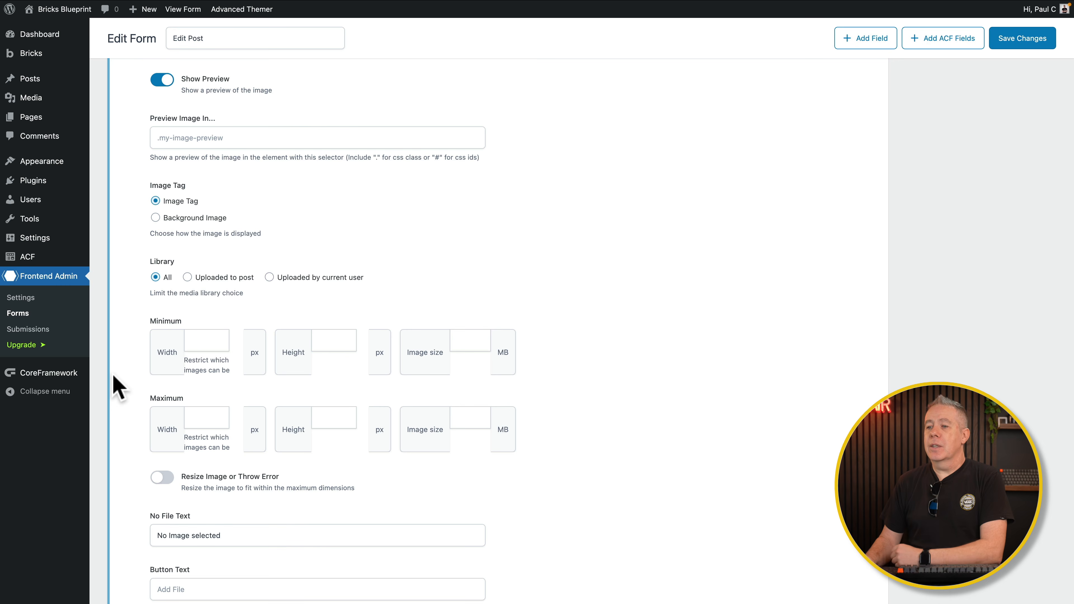
pyautogui.scroll(-2, 597, 389)
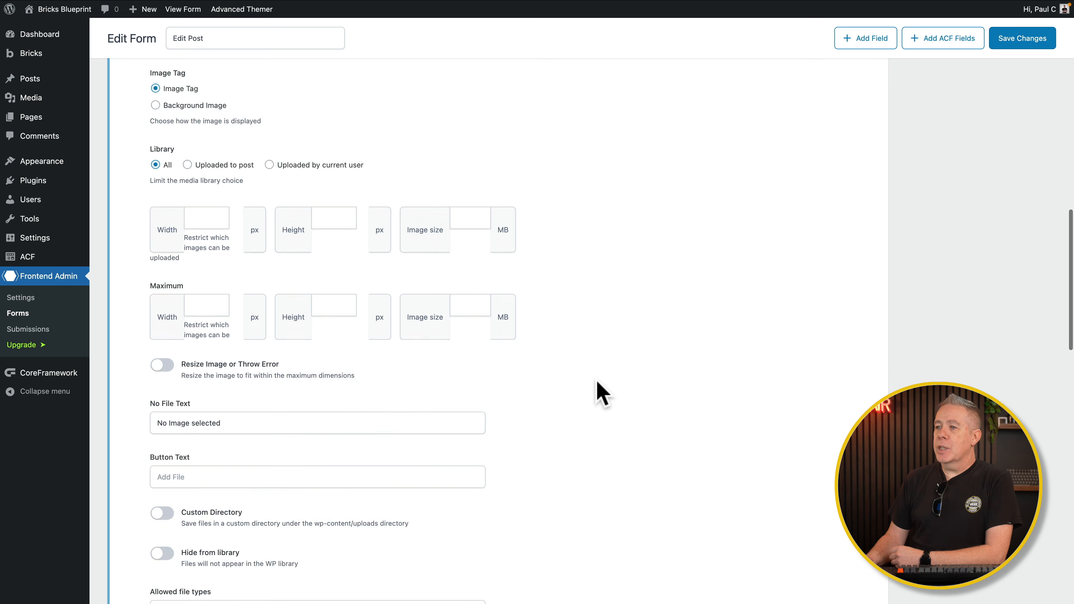
pyautogui.scroll(-5, 602, 394)
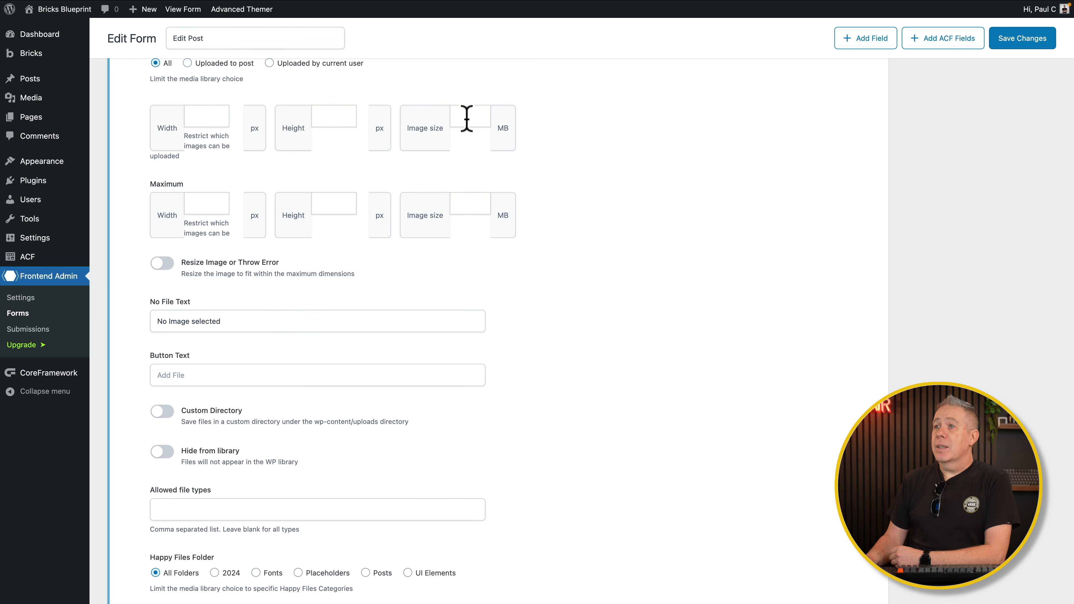
pyautogui.click(470, 203)
pyautogui.write('2')
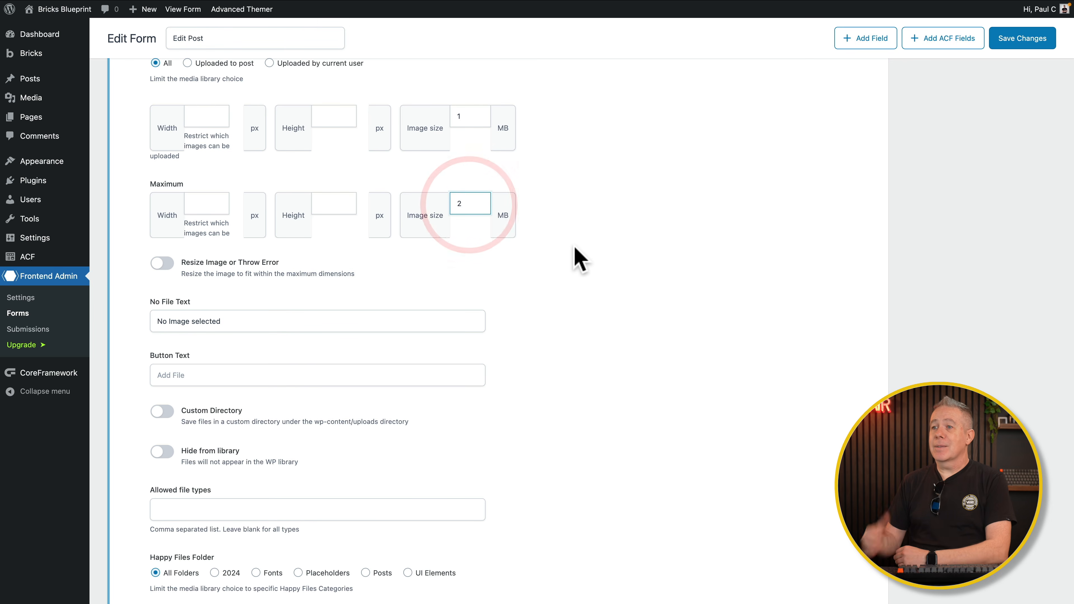
# Step: Set the Featured Image field's button text to "Edit Featured Image"
pyautogui.scroll(-2, 578, 257)
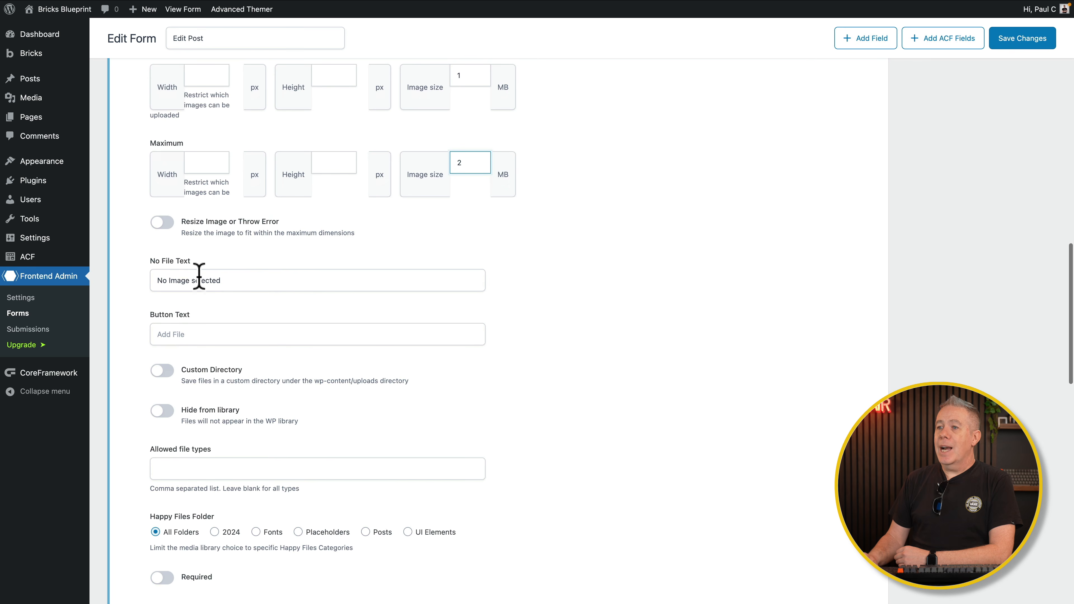
pyautogui.click(201, 332)
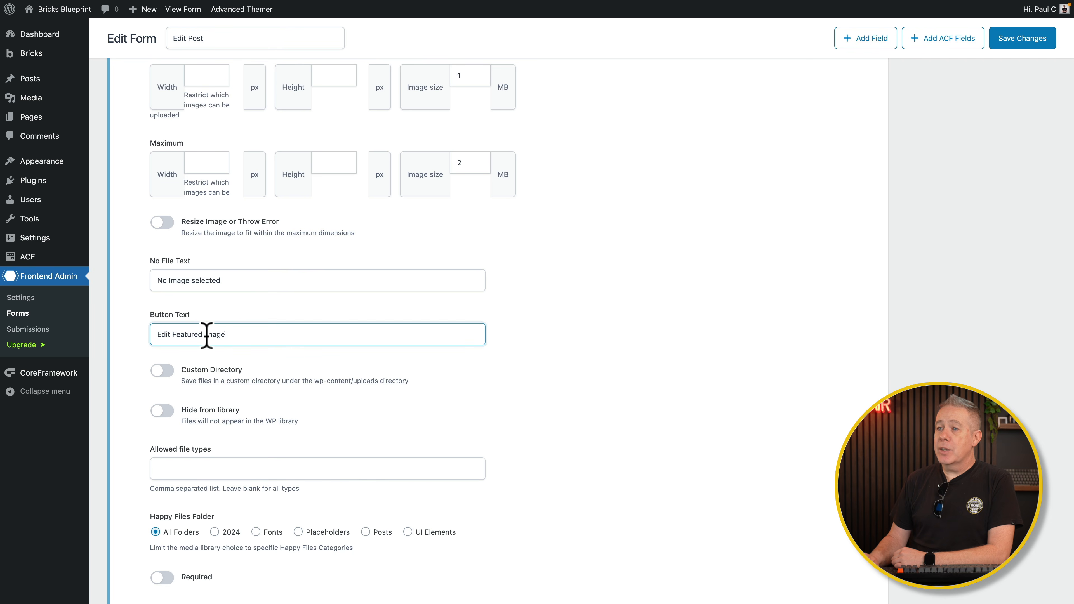
pyautogui.press('BackSpace')
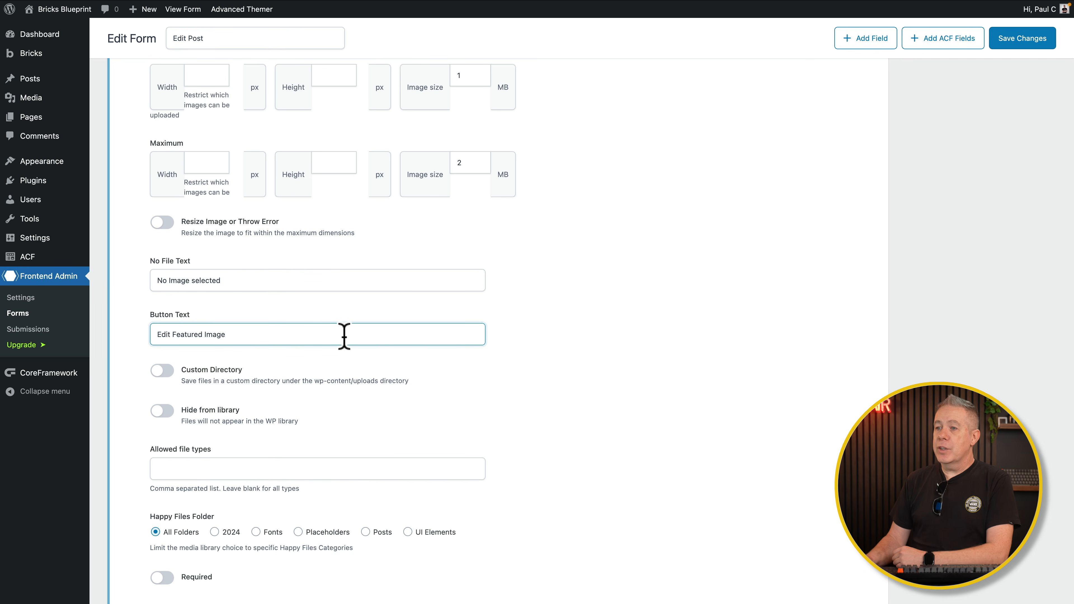
# Step: Try the Featured Image field's Custom Directory option to view its Folder Name setting, and switch it back off
pyautogui.click(160, 370)
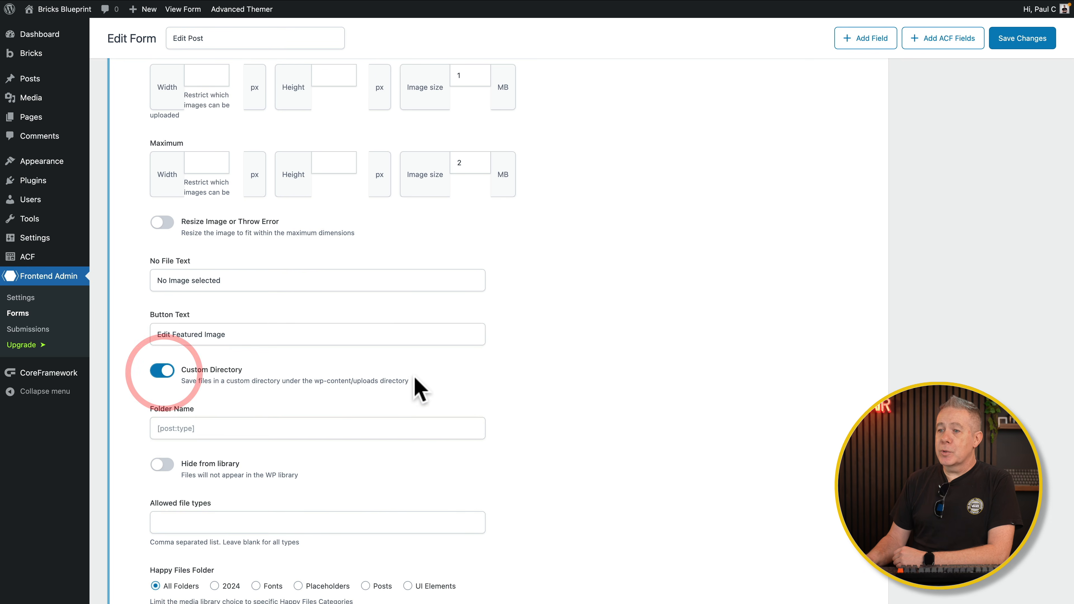
pyautogui.scroll(-1, 220, 359)
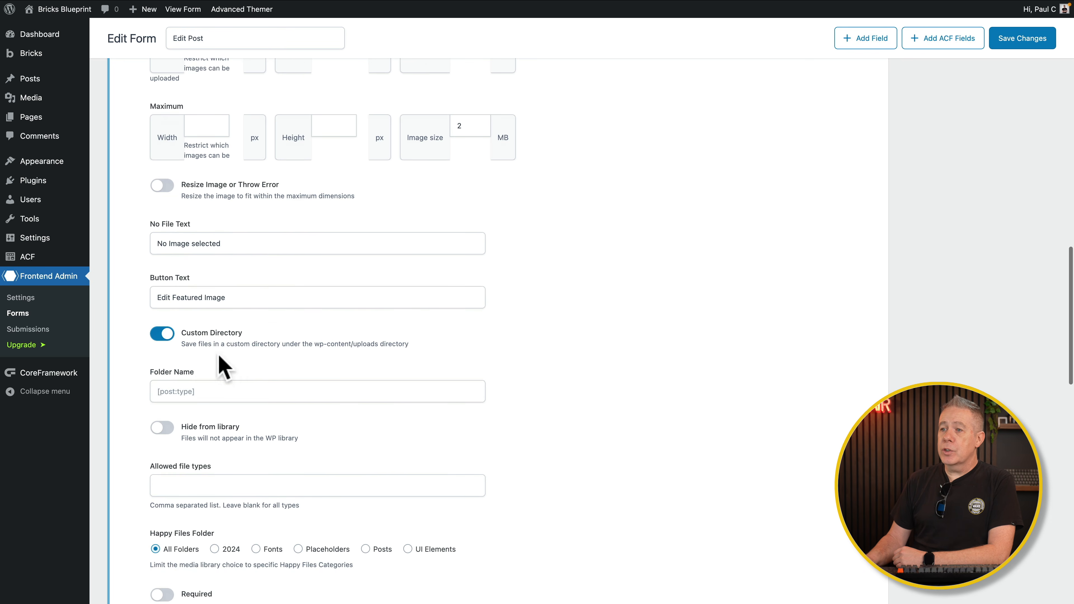
pyautogui.click(162, 334)
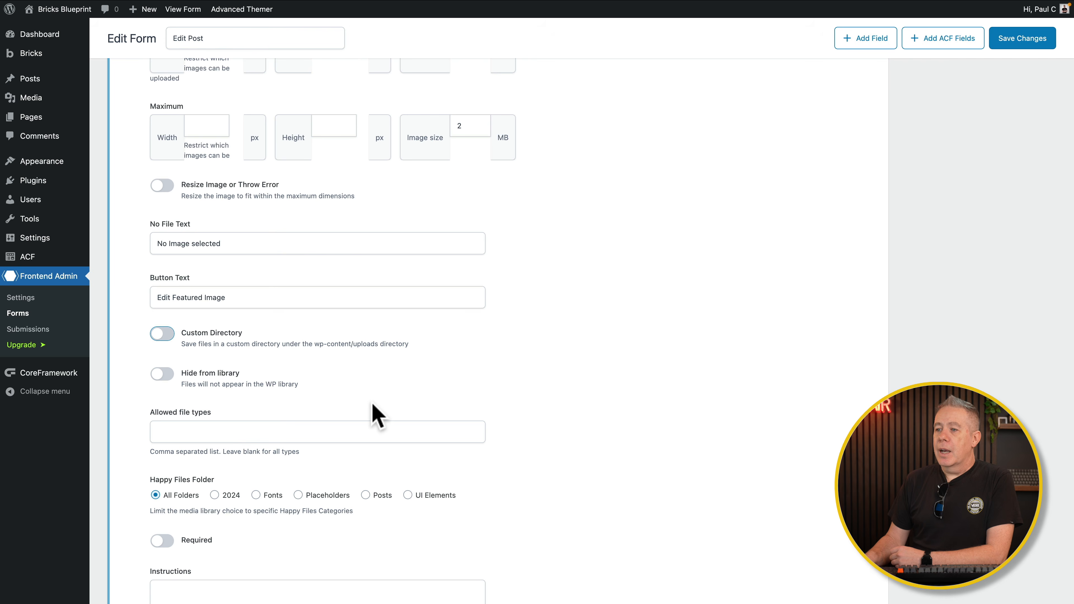
# Step: Restrict the Featured Image field's allowed file types to jpeg,png,webp and return to the field's heading
pyautogui.click(263, 431)
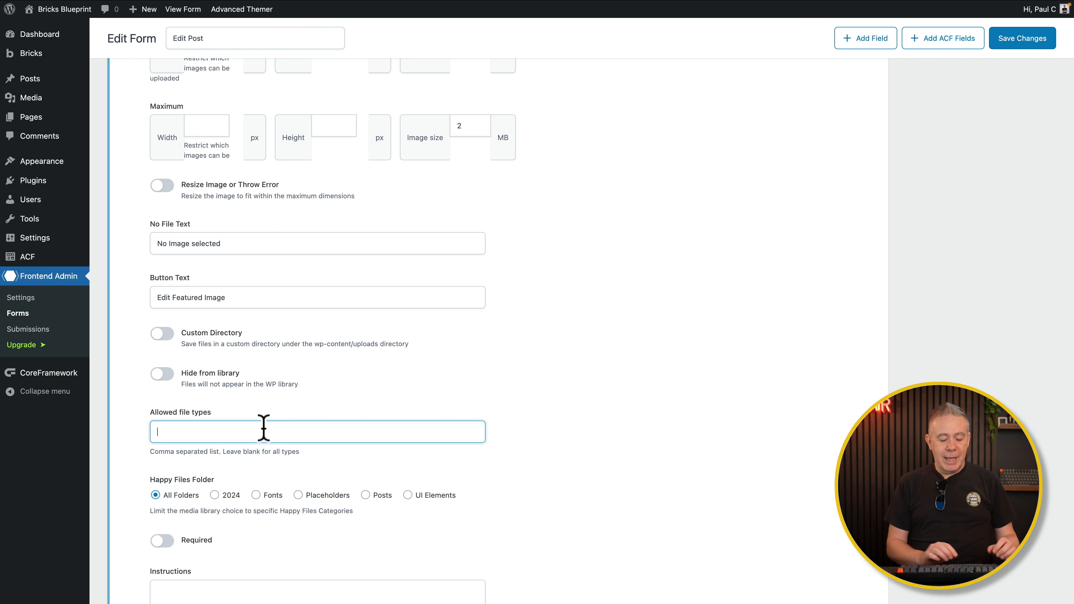
pyautogui.write('jpeg')
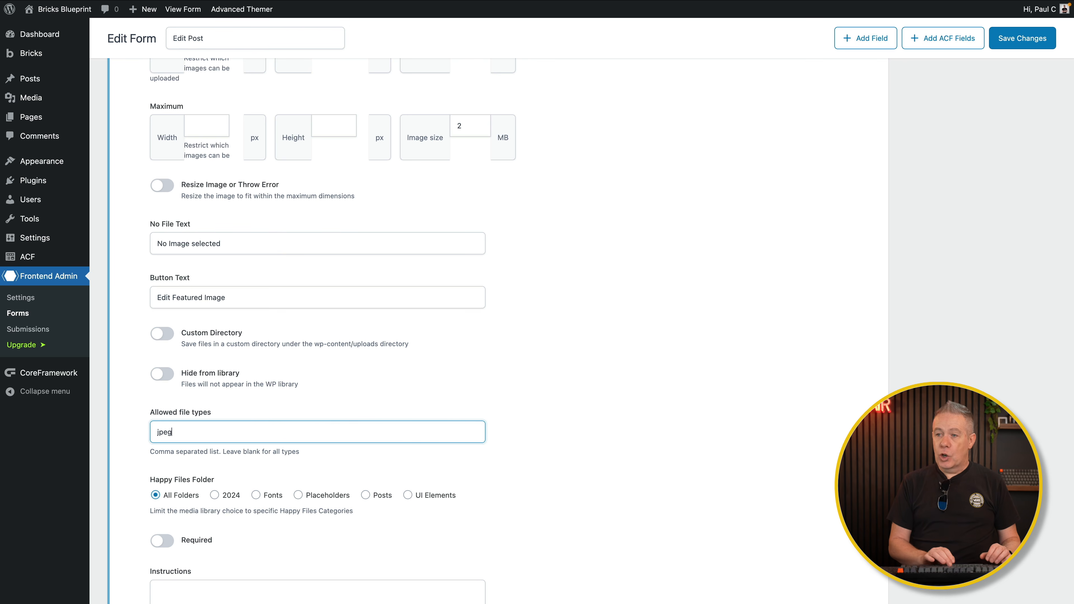
pyautogui.write(',png,webp')
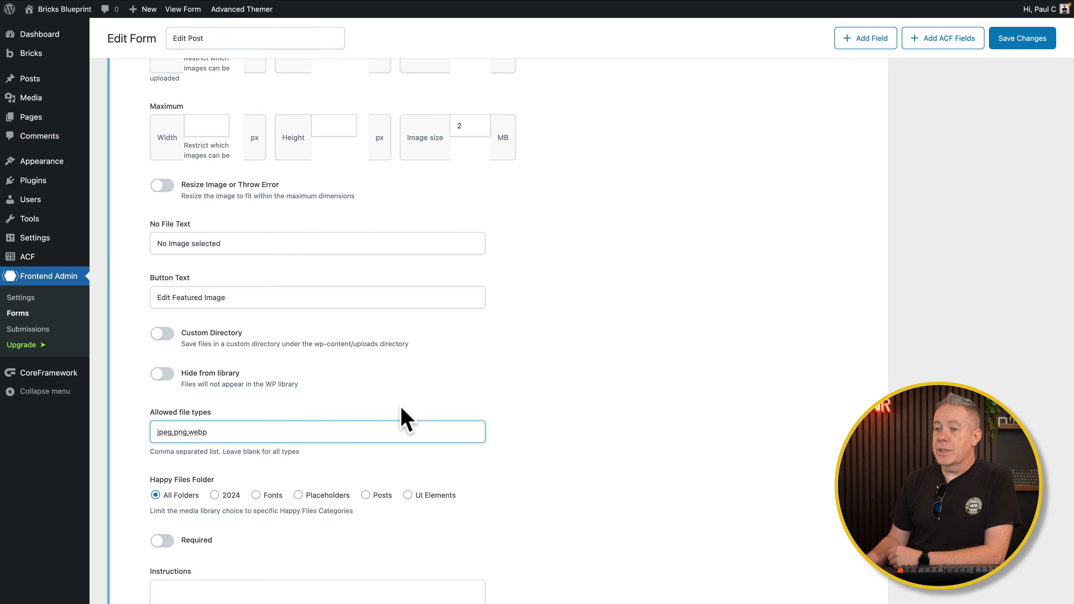
pyautogui.scroll(-4, 534, 427)
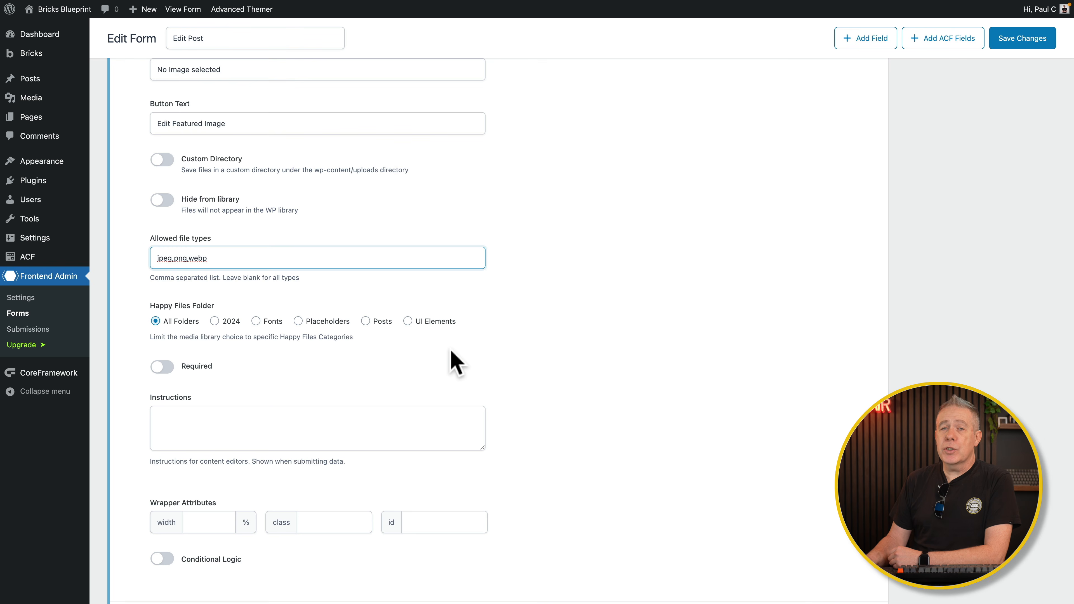
pyautogui.scroll(-3, 549, 362)
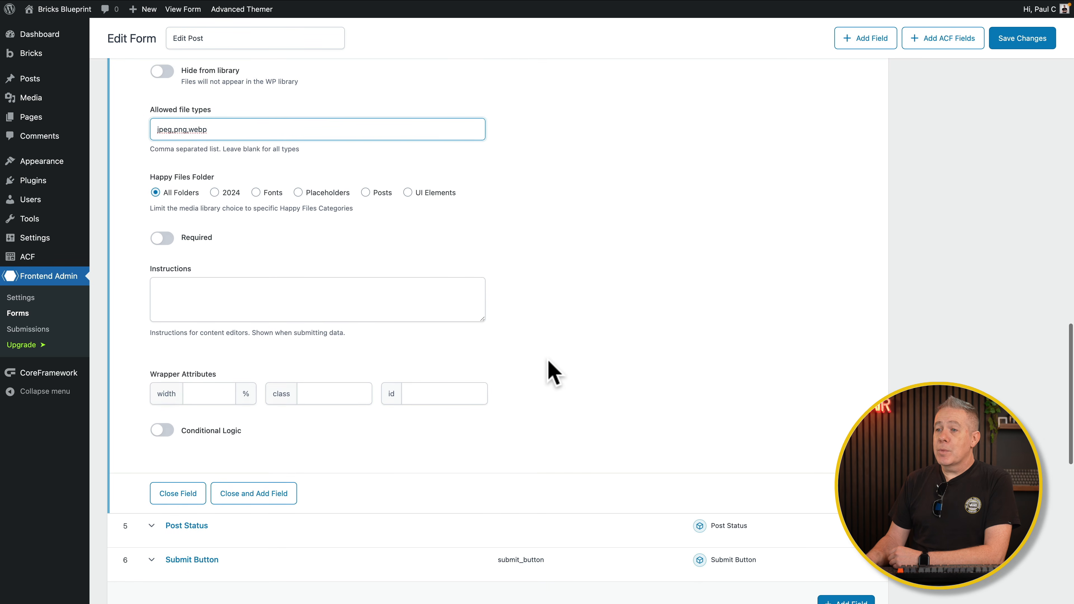
pyautogui.scroll(20, 526, 292)
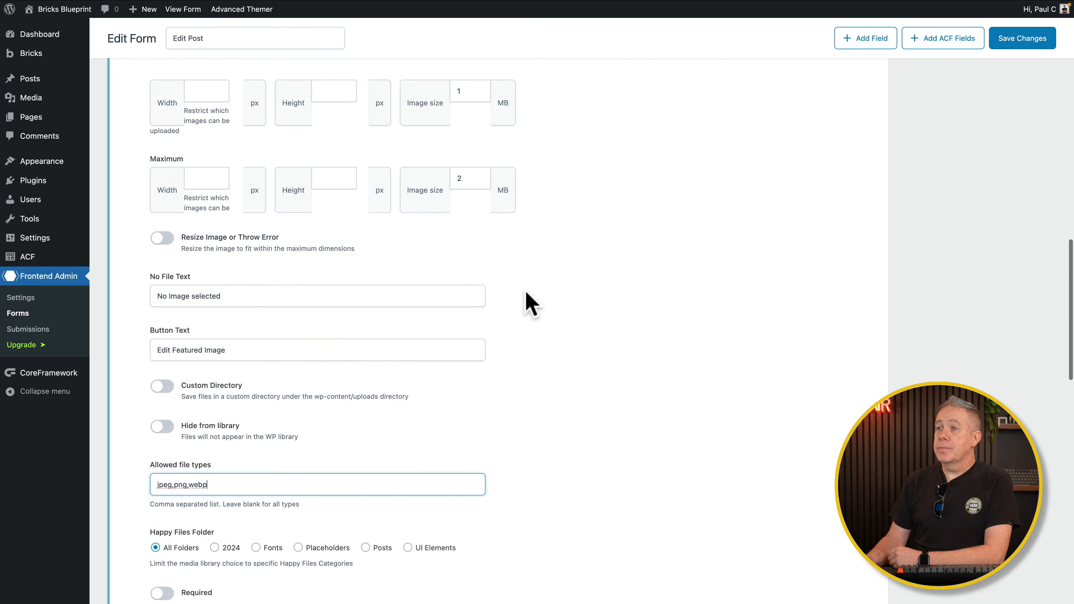
pyautogui.scroll(10, 526, 292)
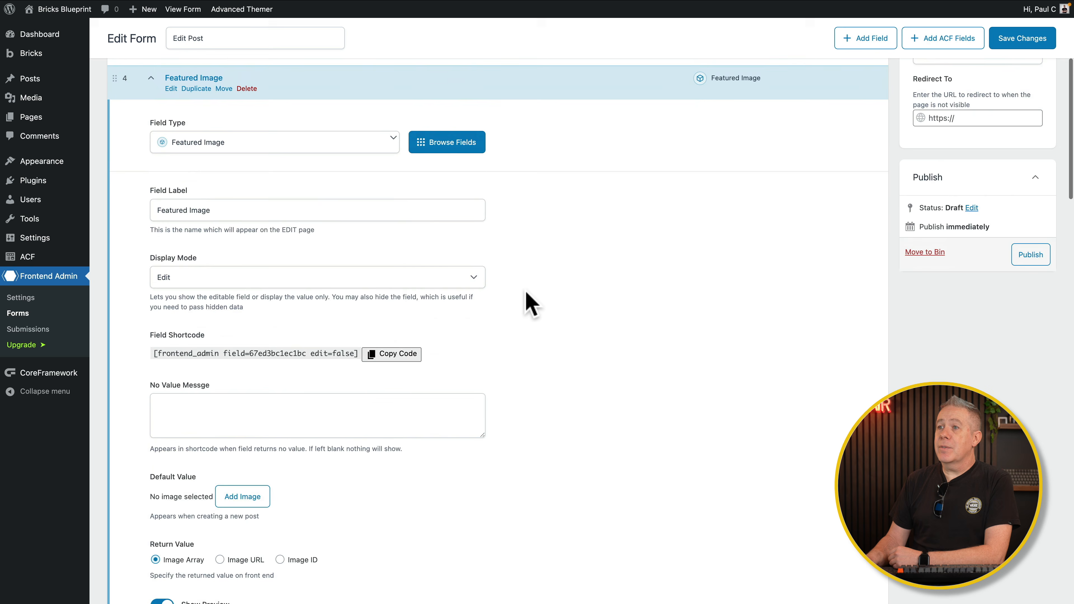
# Step: Collapse the Featured Image field and set the Submit Button field's button text to "Update Post"
pyautogui.click(151, 200)
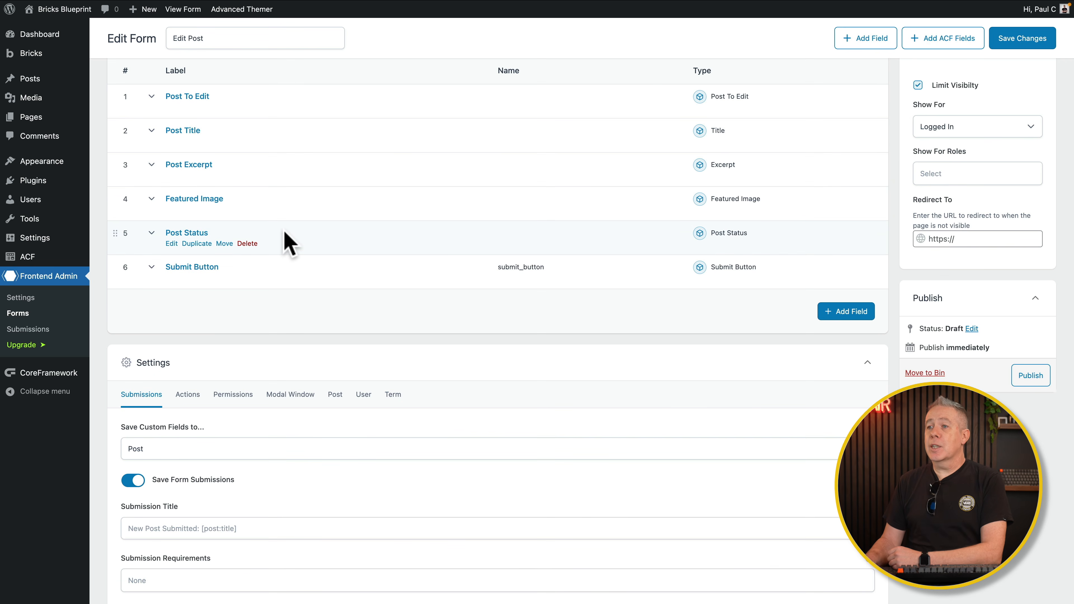
pyautogui.click(150, 269)
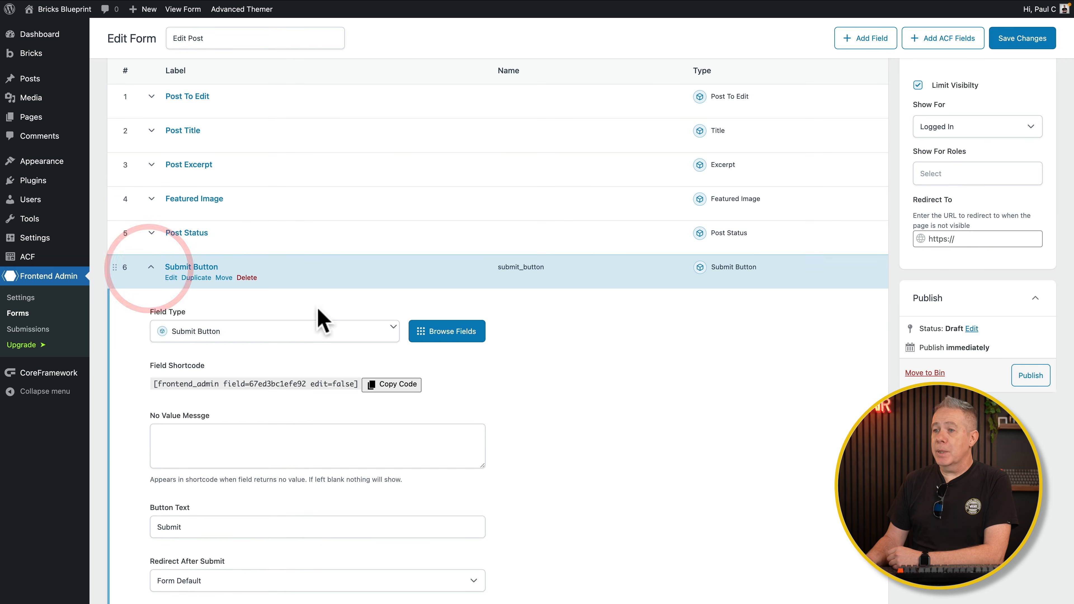
pyautogui.scroll(-4, 262, 372)
pyautogui.moveTo(218, 368); pyautogui.dragTo(154, 368)
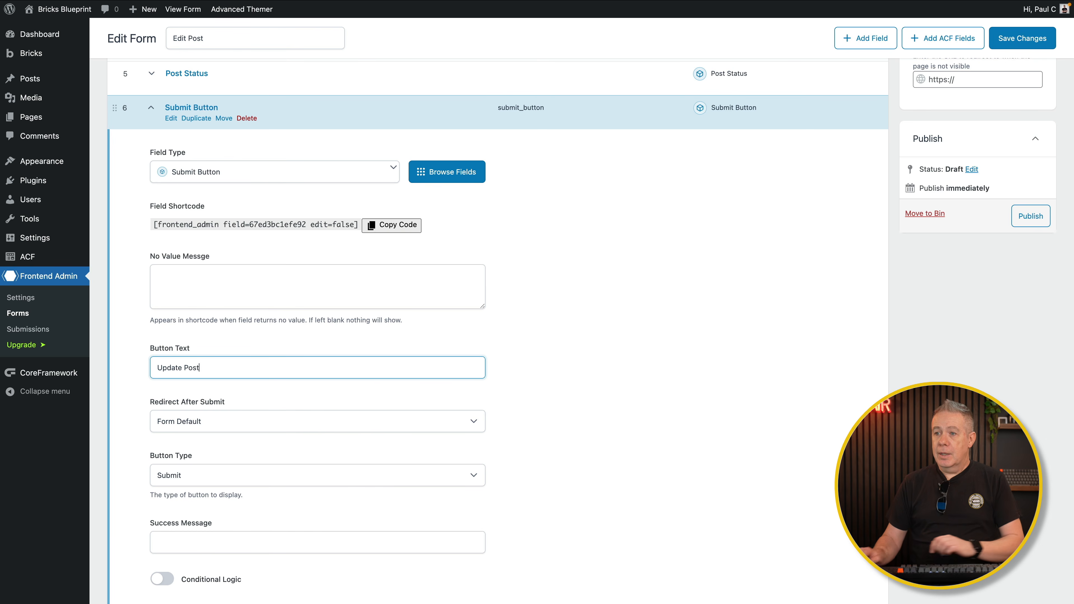
# Step: Set the Submit Button field's Redirect After Submit option to Reload Current Page
pyautogui.scroll(-3, 583, 406)
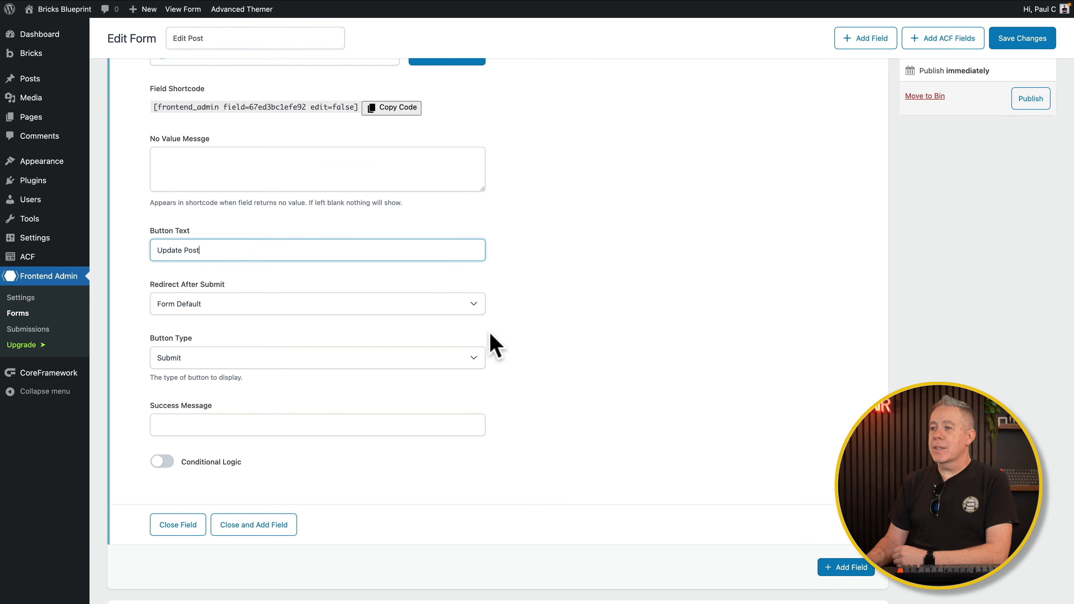
pyautogui.click(476, 304)
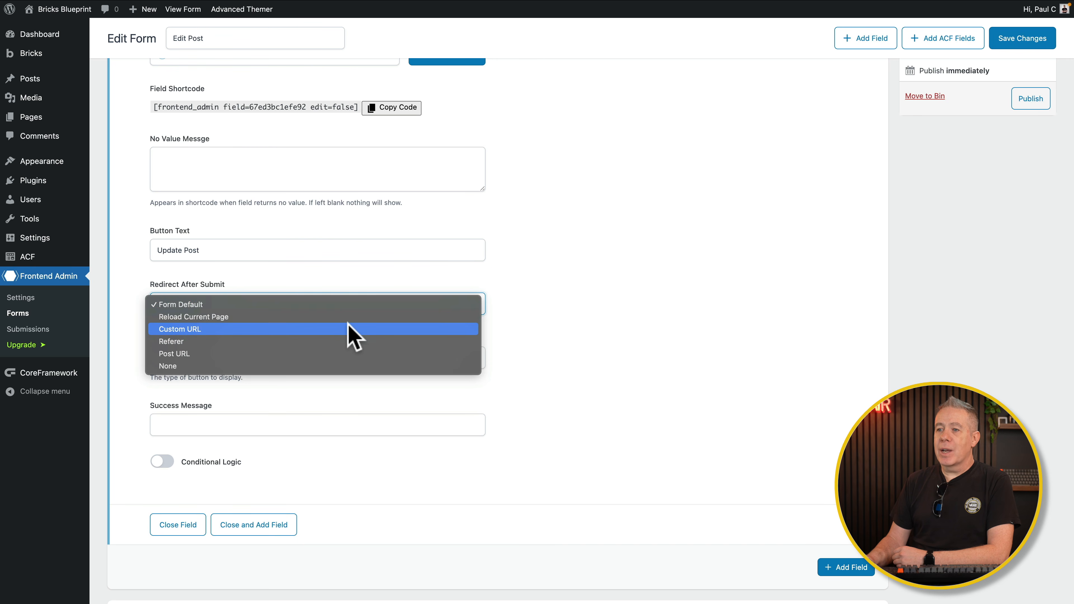
pyautogui.click(322, 316)
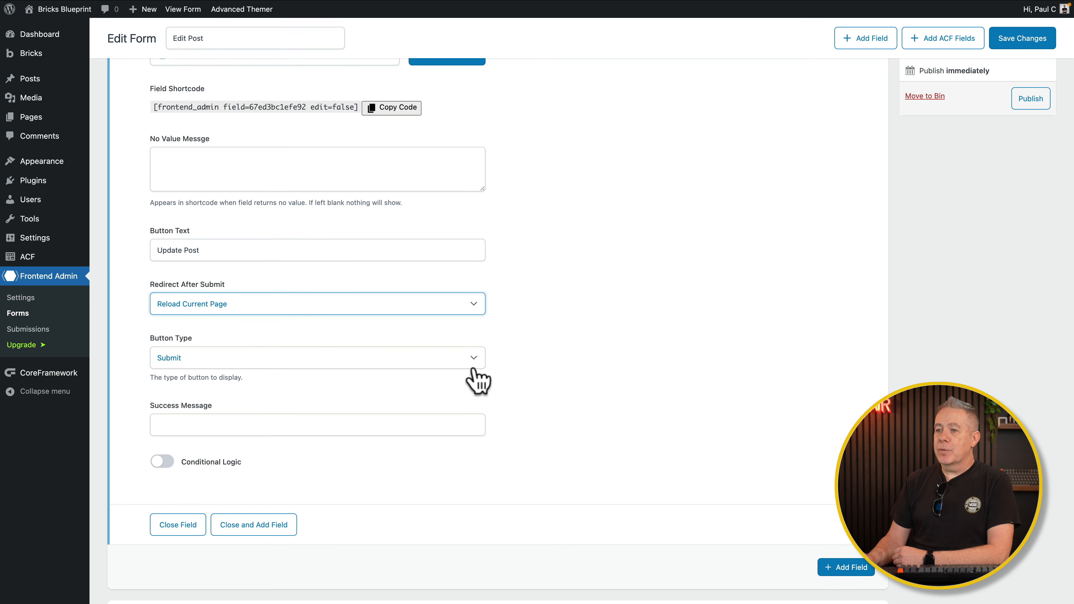
# Step: Enter "Post successfully submitted & awaiting approval." as the Submit Button's success message and collapse the field
pyautogui.click(269, 424)
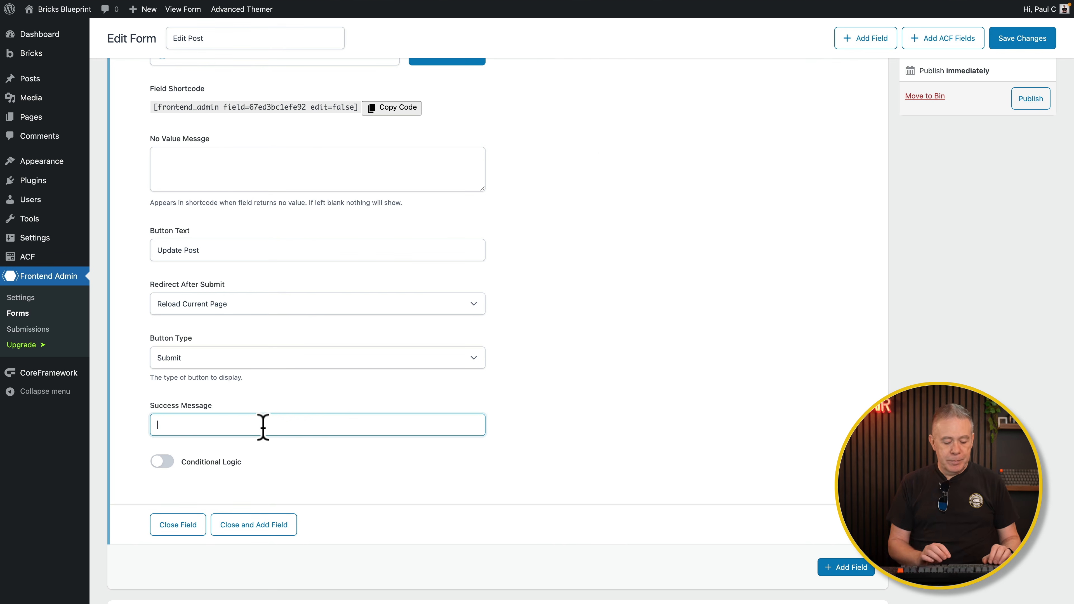
pyautogui.write('Post successfully submitted & awaiting approval.')
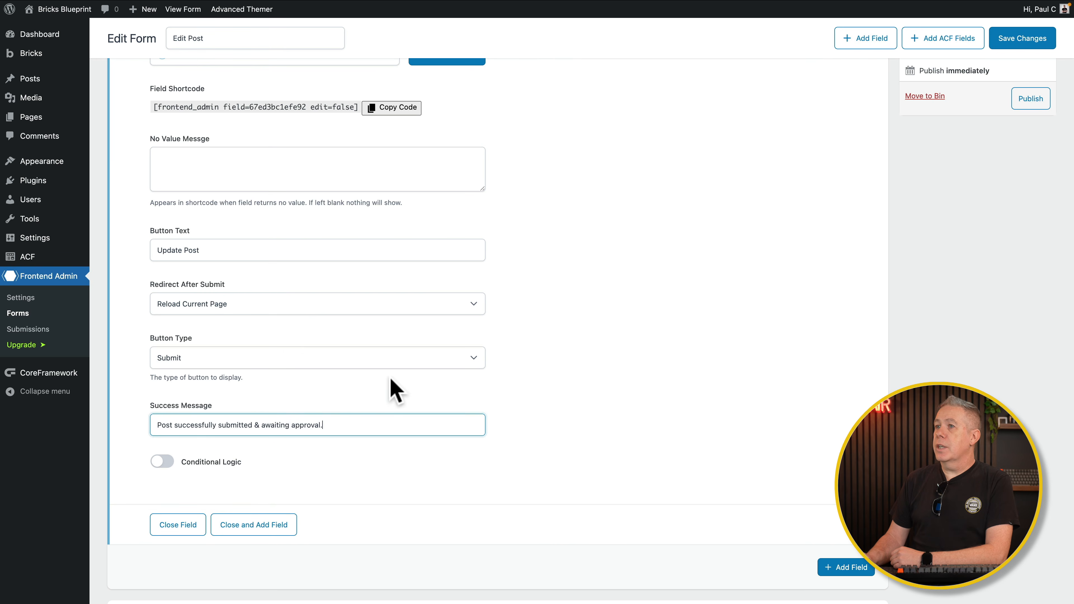
pyautogui.scroll(10, 395, 390)
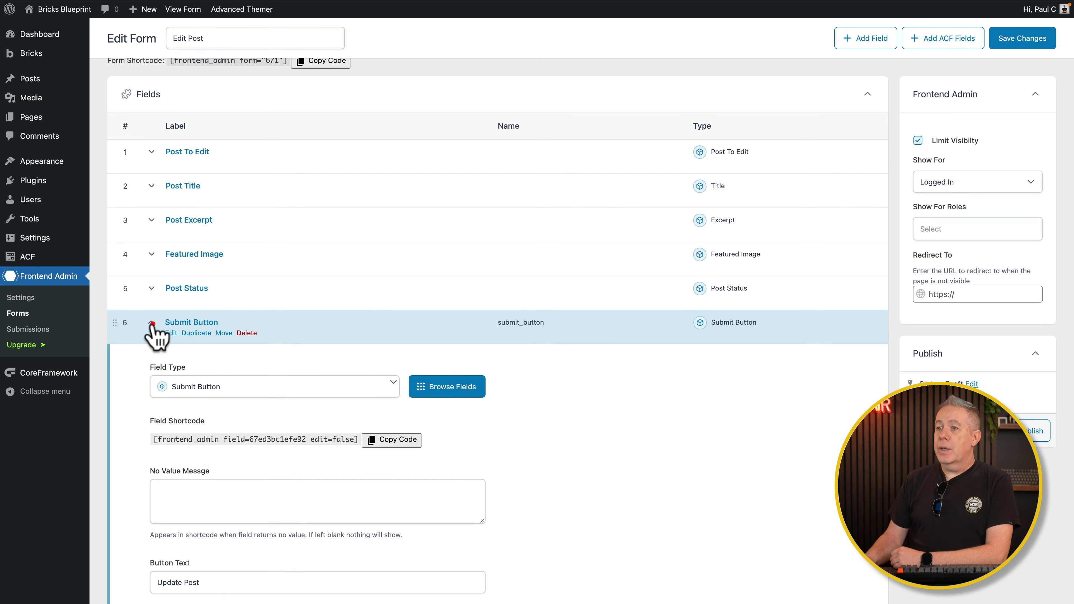
pyautogui.click(151, 324)
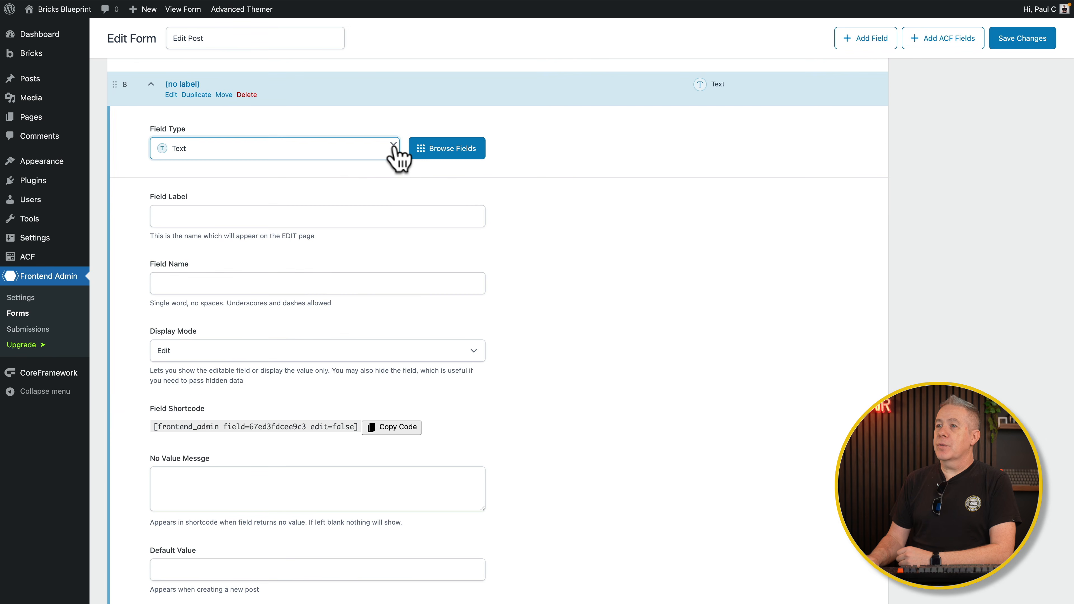
# Step: Change the new unlabelled field's type to the post Content type and label it "Post Content"
pyautogui.click(393, 146)
pyautogui.click(326, 168)
pyautogui.write('cont')
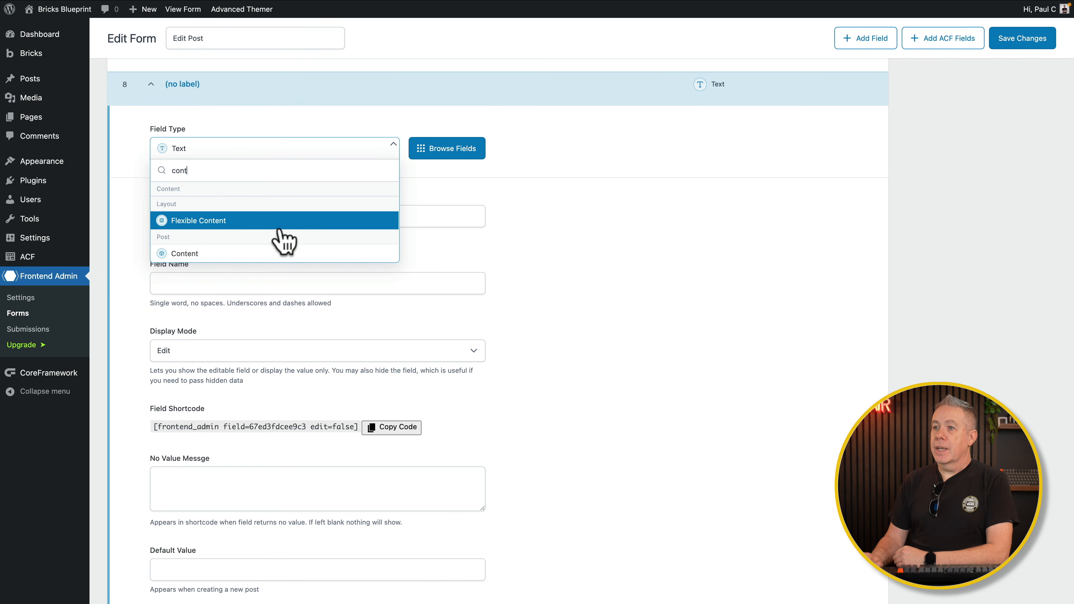
pyautogui.click(199, 254)
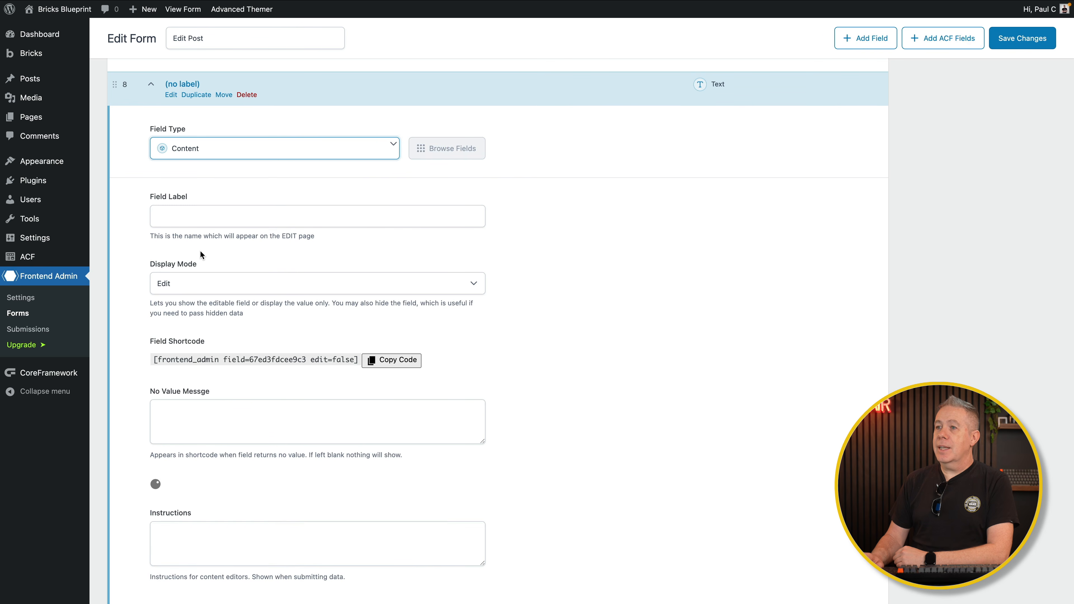
pyautogui.click(208, 218)
pyautogui.write('Post Content')
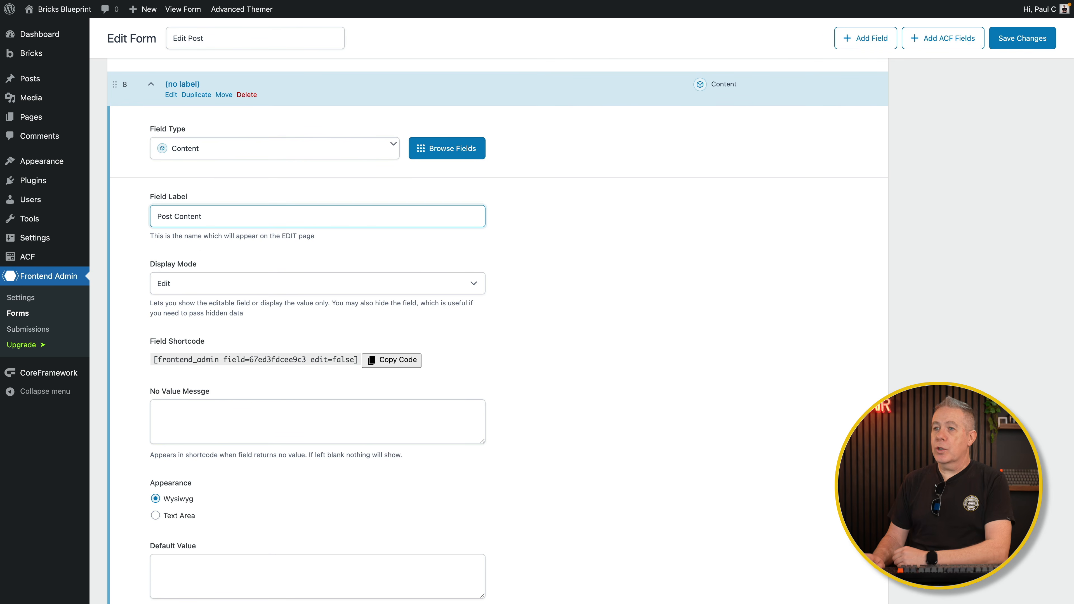
# Step: Set the Post Content field's editor tabs to Visual Only and its toolbar to Basic
pyautogui.scroll(-5, 534, 396)
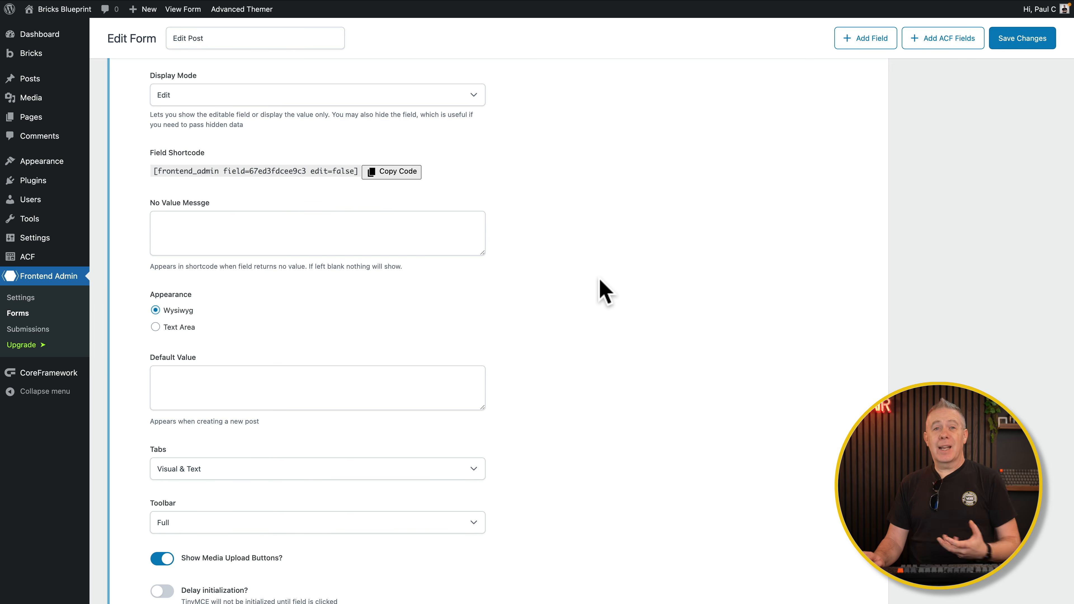
pyautogui.scroll(-5, 608, 322)
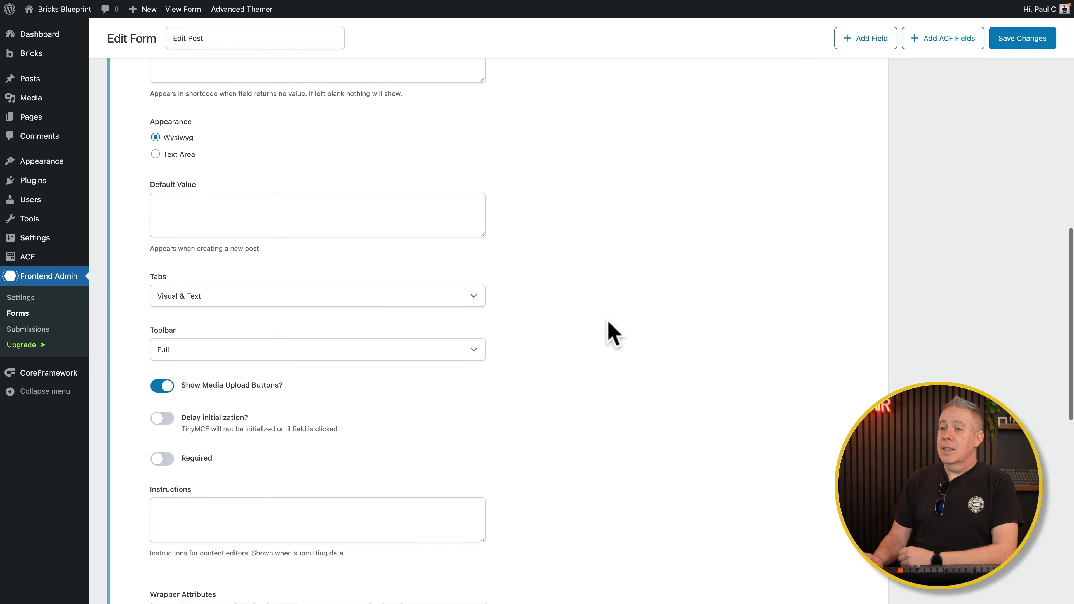
pyautogui.click(466, 294)
pyautogui.click(399, 307)
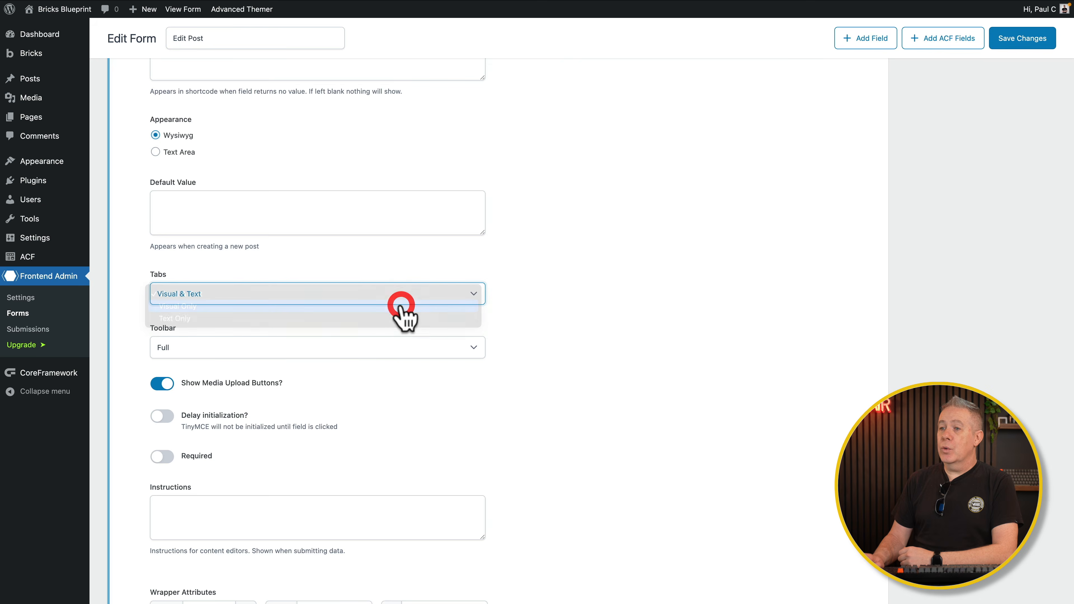
pyautogui.click(474, 348)
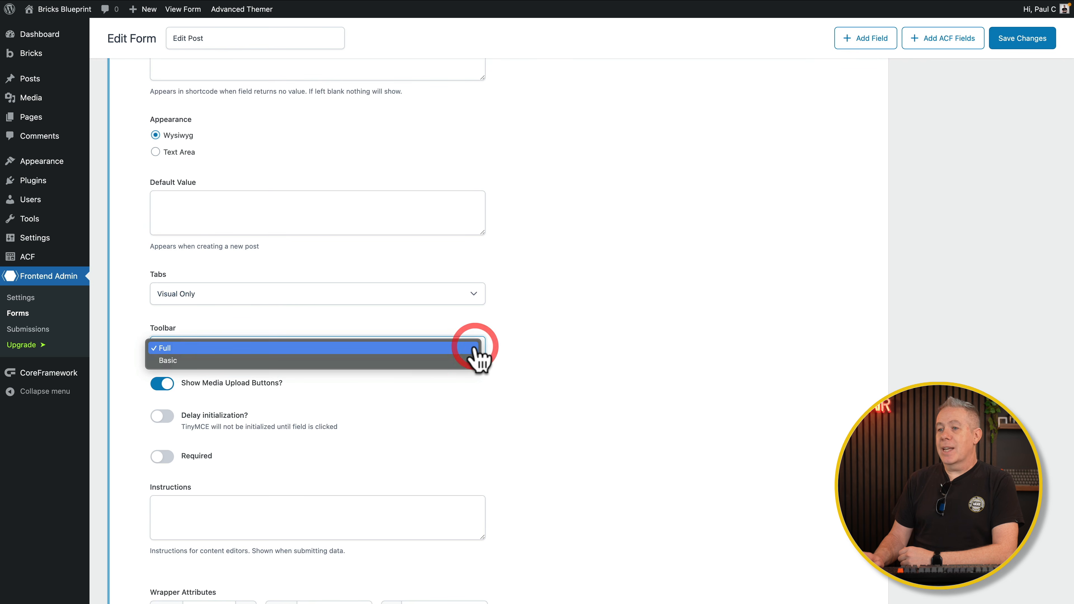
pyautogui.click(412, 359)
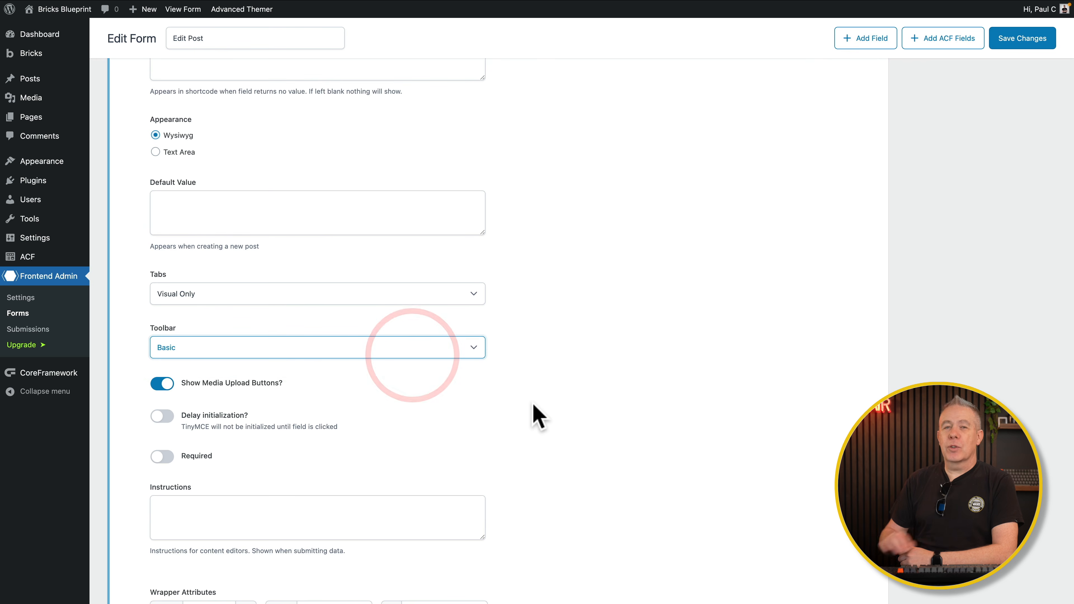
# Step: Close the Post Content field and move it up the field list to directly below Post Title
pyautogui.scroll(-3, 534, 414)
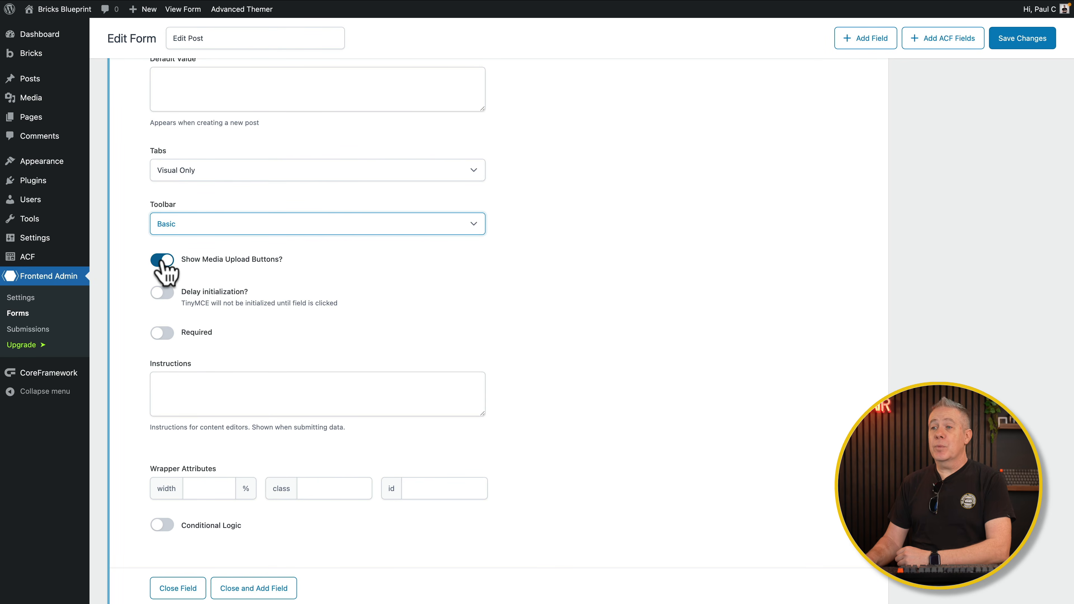
pyautogui.scroll(-3, 365, 329)
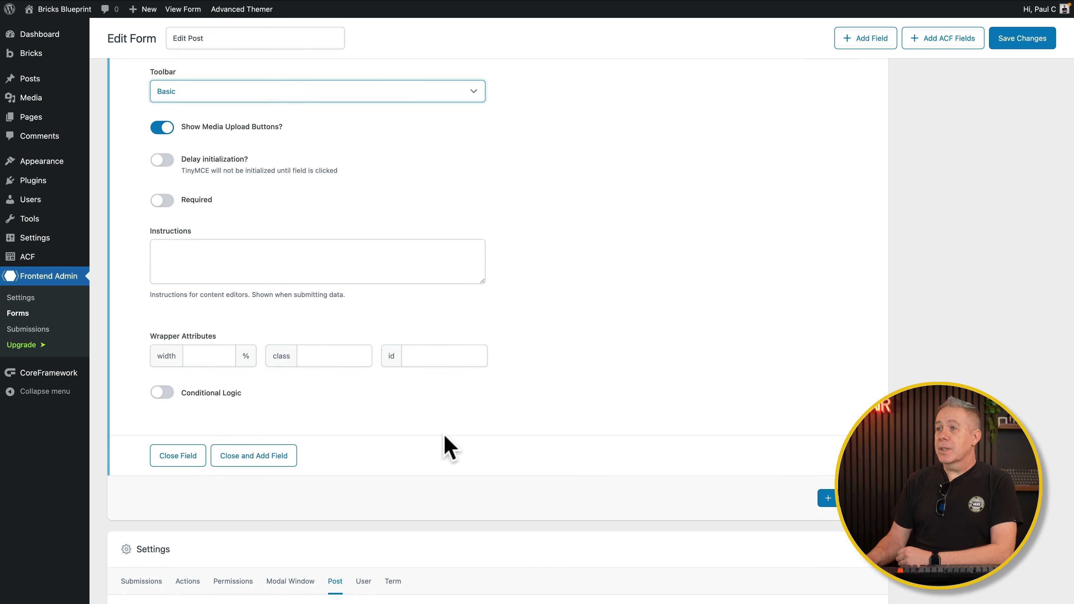
pyautogui.scroll(1, 486, 400)
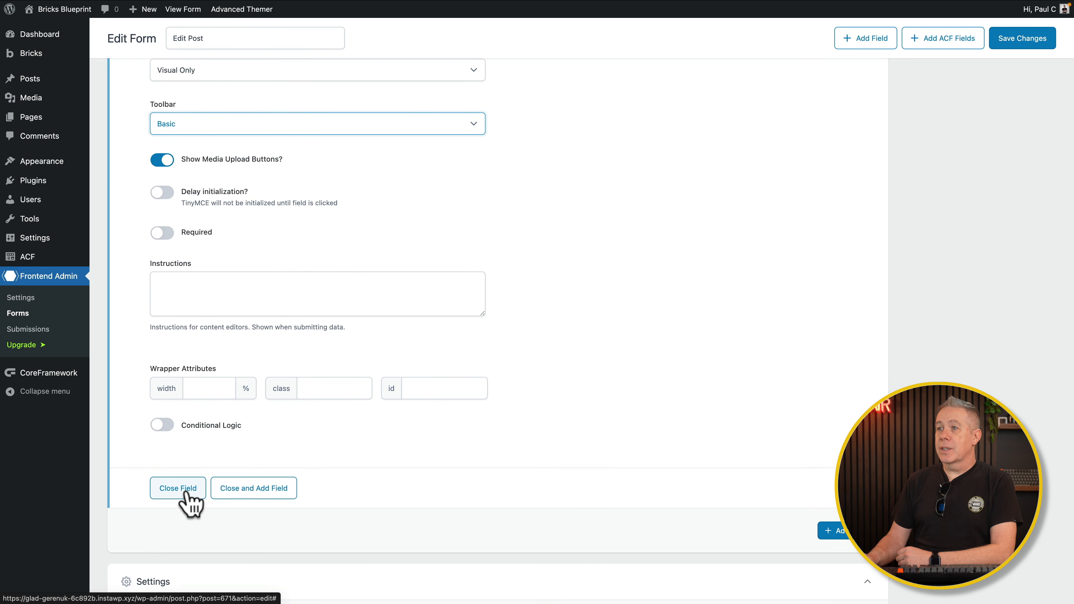
pyautogui.click(187, 491)
pyautogui.scroll(5, 503, 288)
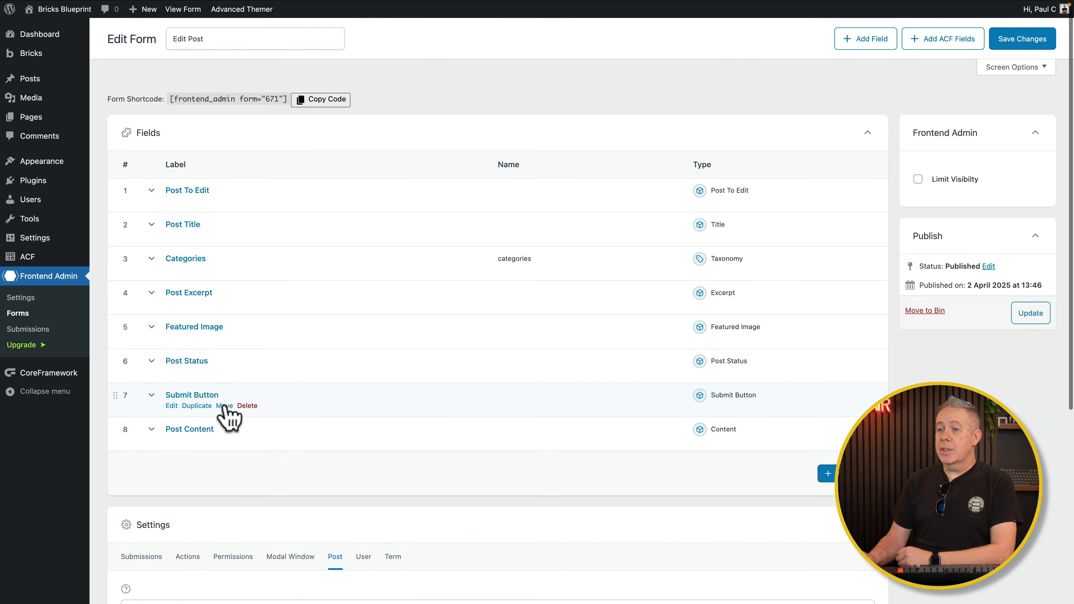
pyautogui.moveTo(115, 428); pyautogui.dragTo(119, 257)
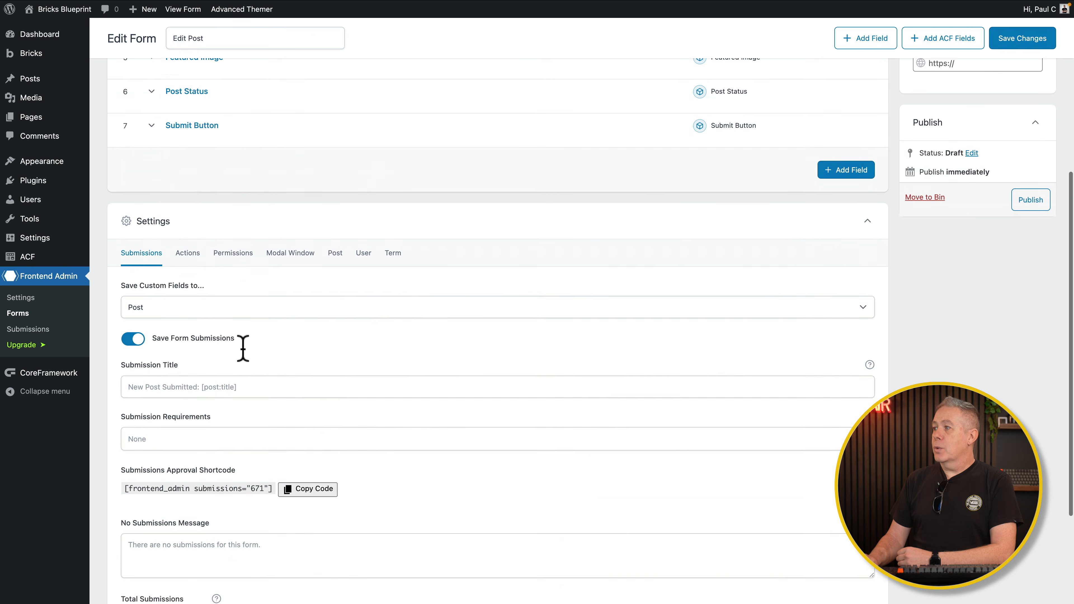
# Step: Add a Taxonomy field to the form with the label "Categories" and the field name "categories"
pyautogui.scroll(2, 423, 339)
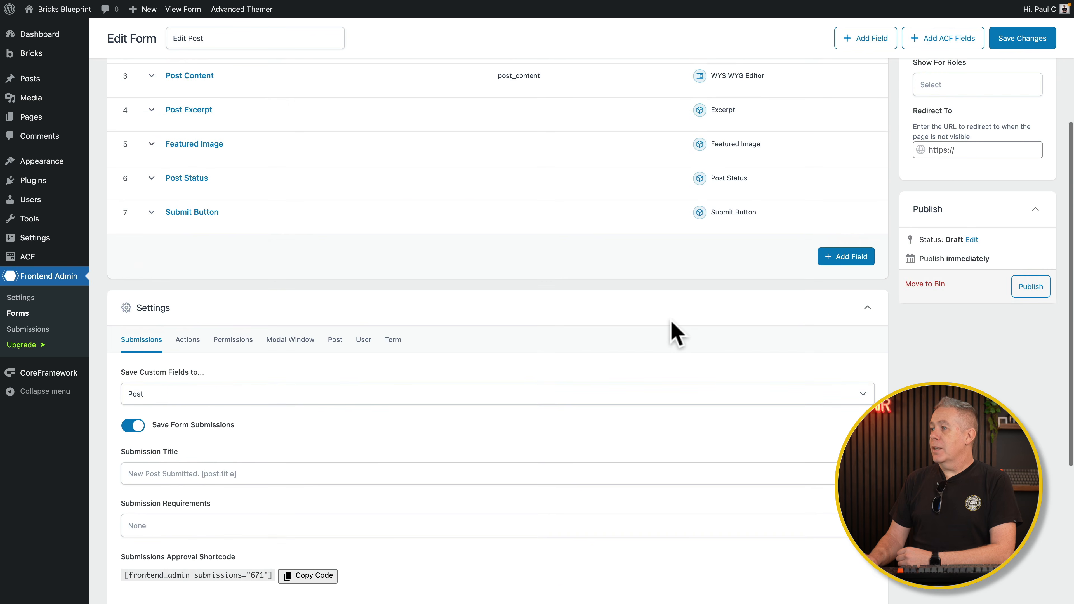
pyautogui.click(862, 256)
pyautogui.click(232, 309)
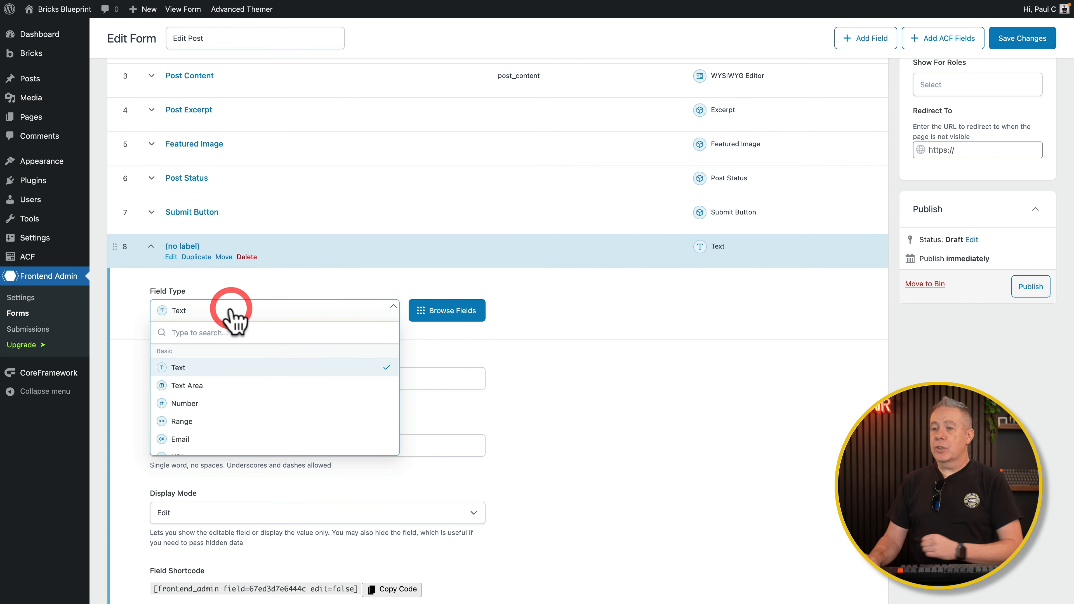
pyautogui.write('tax')
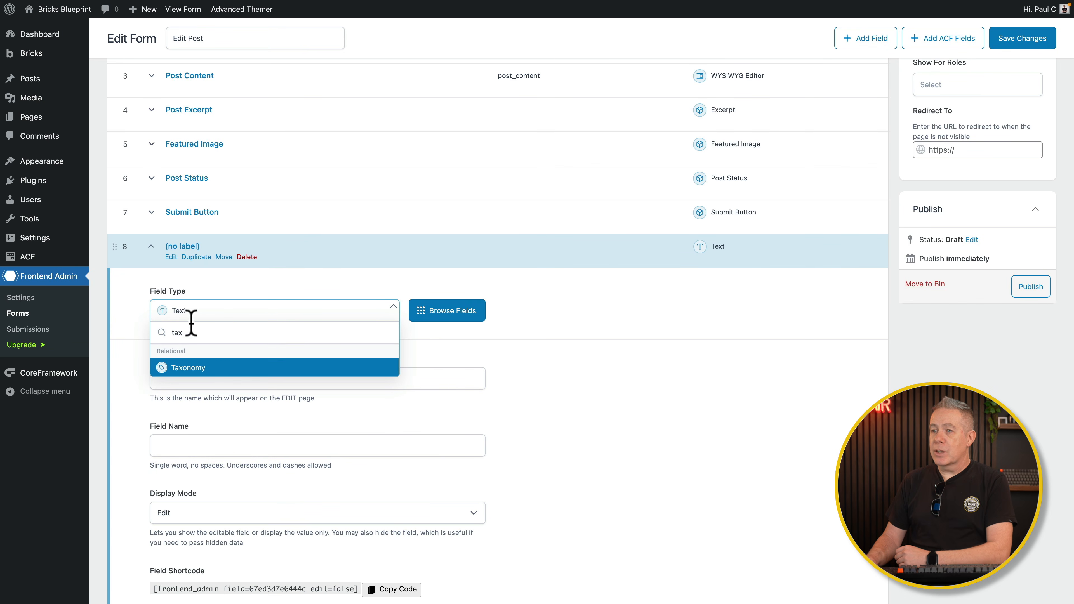
pyautogui.click(182, 368)
pyautogui.click(196, 378)
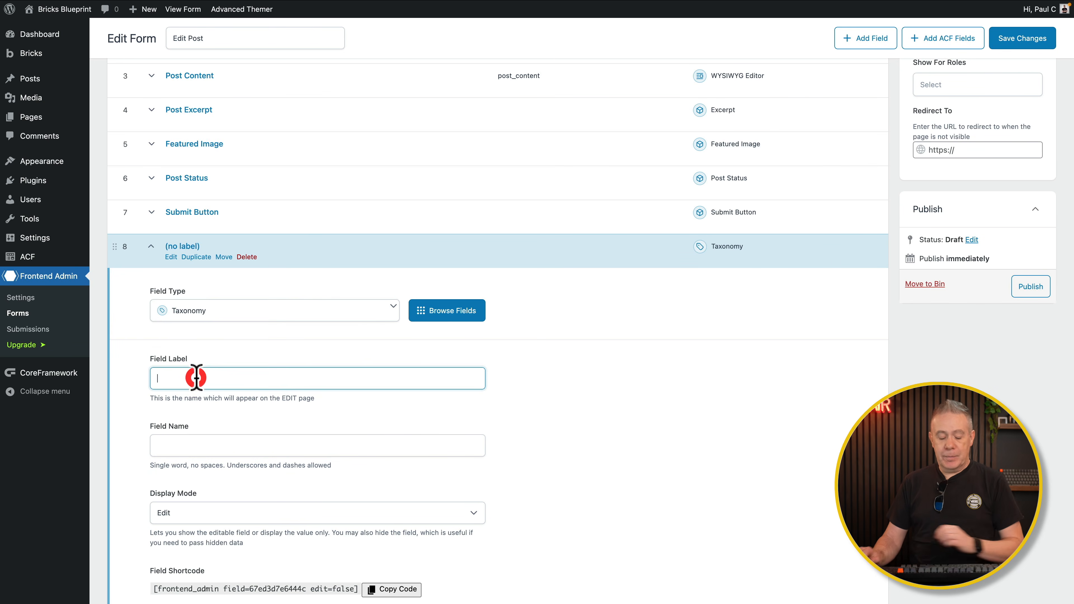
pyautogui.click(248, 446)
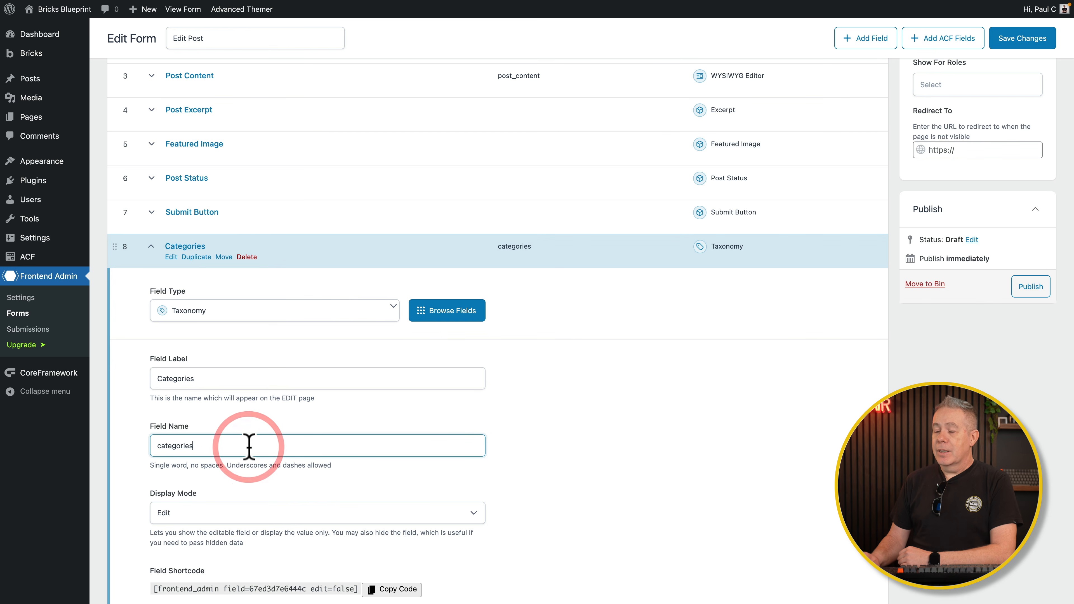
# Step: Set the Categories field's taxonomy to Category
pyautogui.scroll(-4, 521, 444)
pyautogui.scroll(-7, 521, 444)
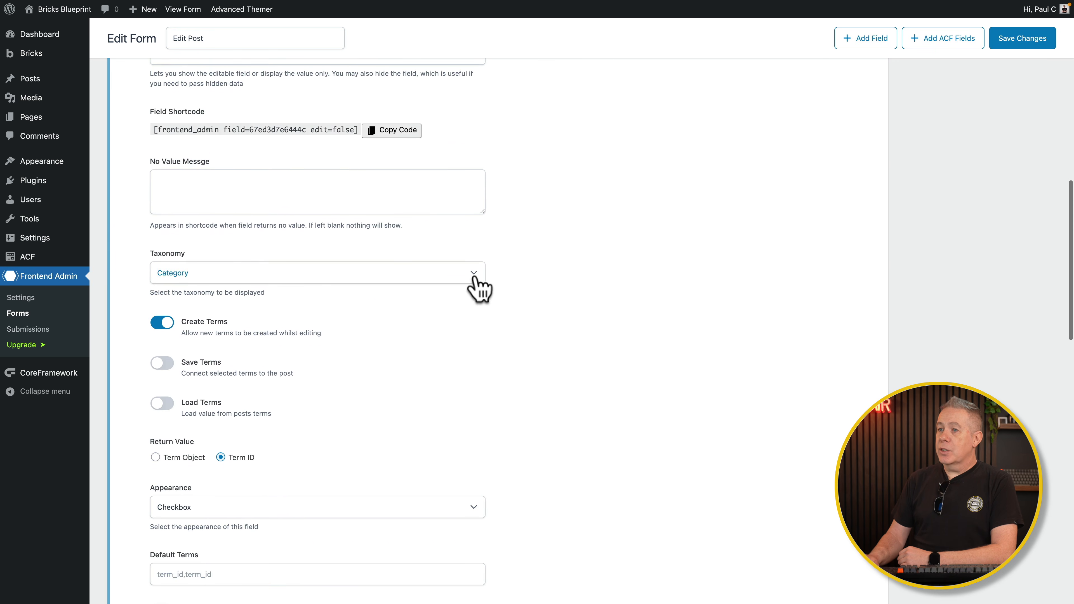
pyautogui.click(474, 275)
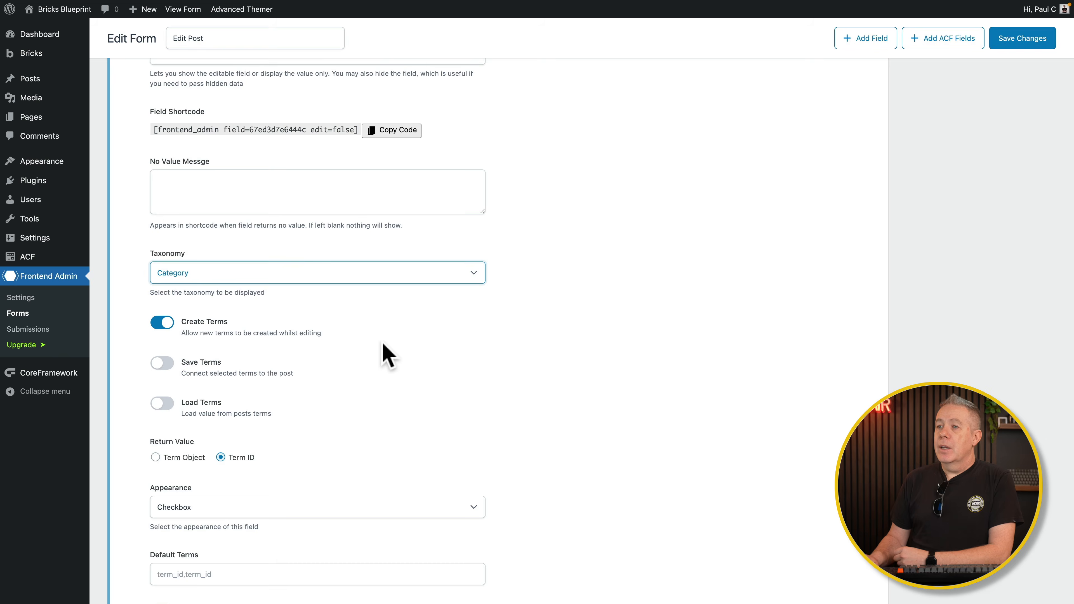
# Step: Disable Create Terms and enable Save Terms and Load Terms for the Categories field
pyautogui.scroll(-5, 384, 345)
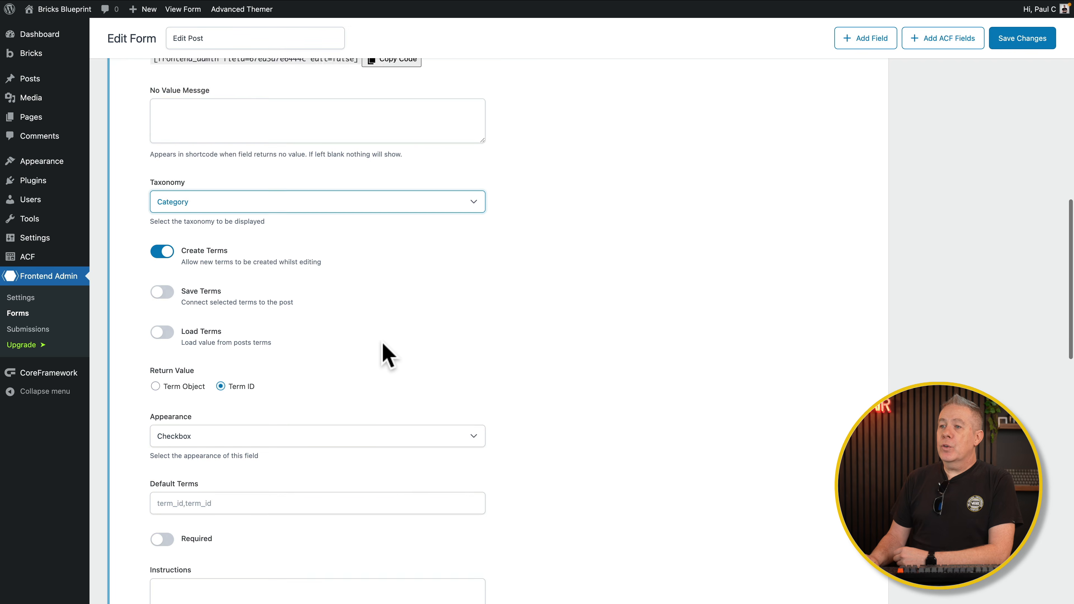
pyautogui.scroll(-1, 388, 355)
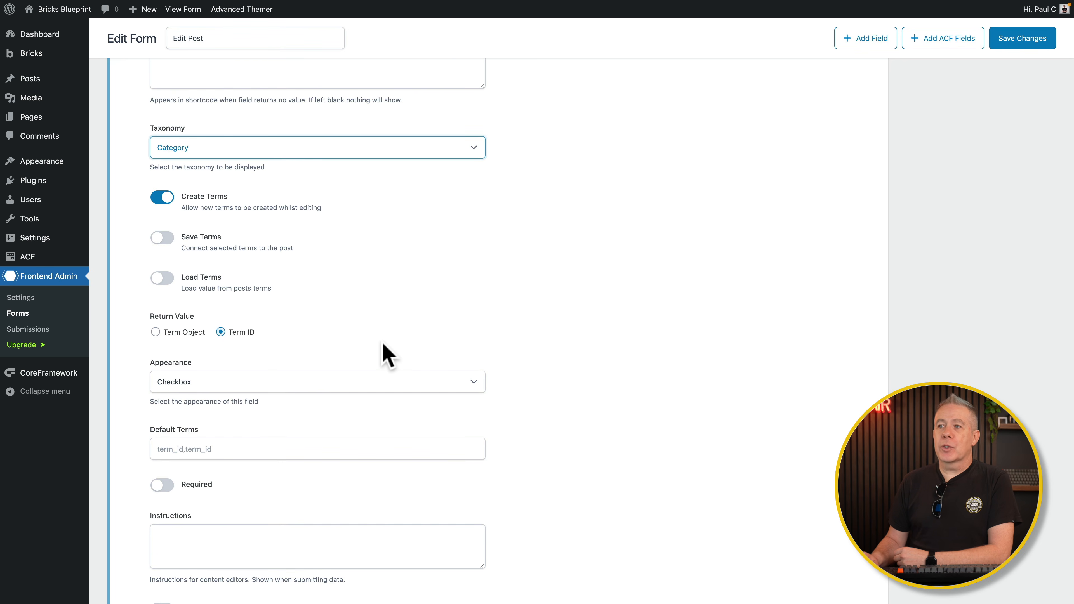
pyautogui.click(154, 201)
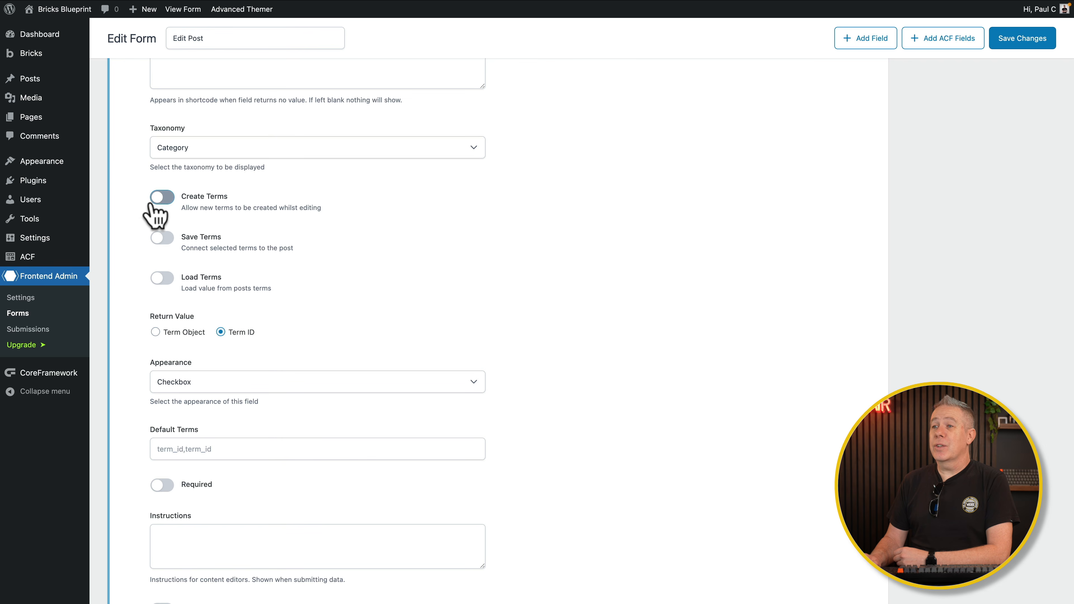
pyautogui.click(165, 280)
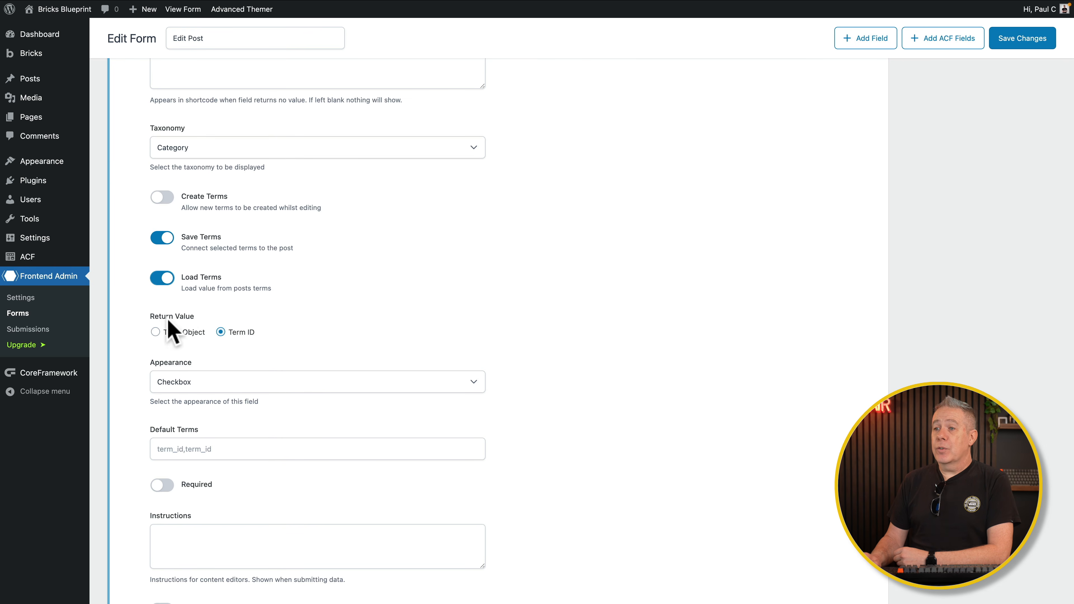
pyautogui.scroll(-3, 145, 356)
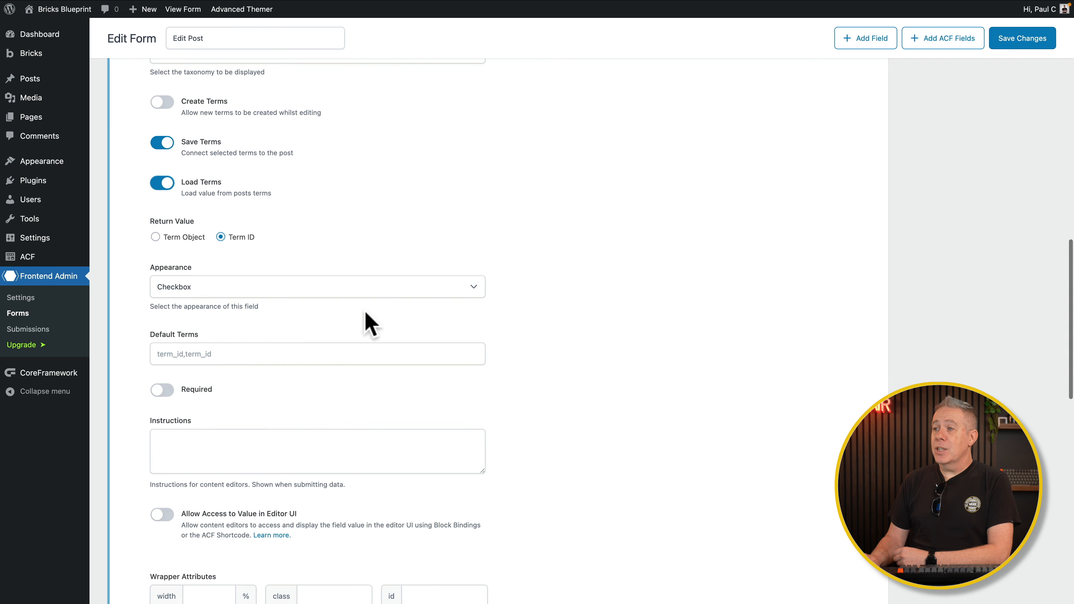
# Step: Set the Categories field's appearance to Multi Select
pyautogui.click(441, 303)
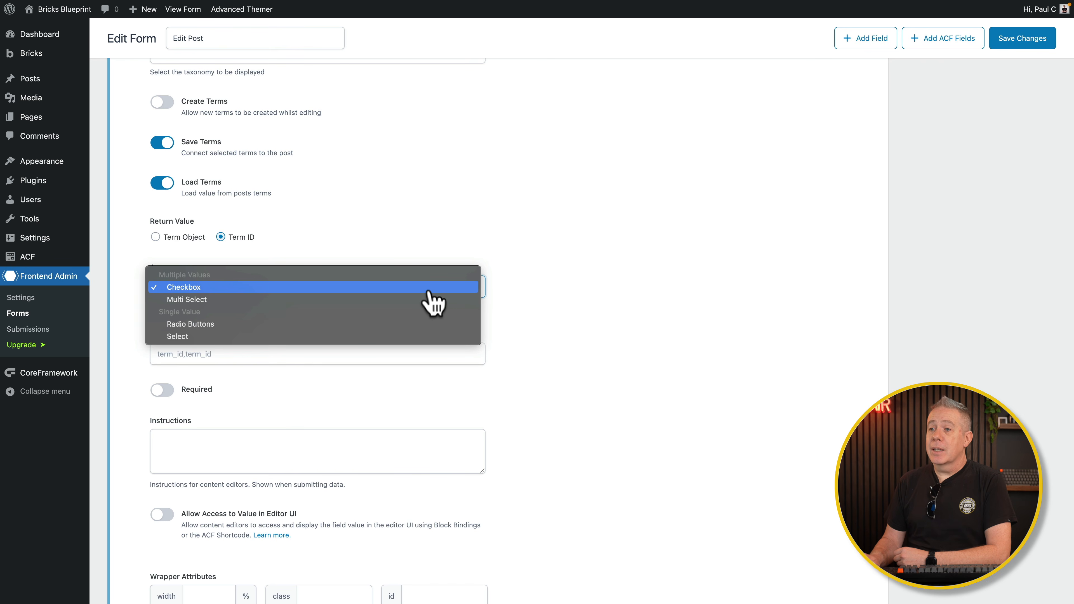
pyautogui.click(402, 301)
pyautogui.scroll(-2, 502, 349)
pyautogui.scroll(-1, 499, 338)
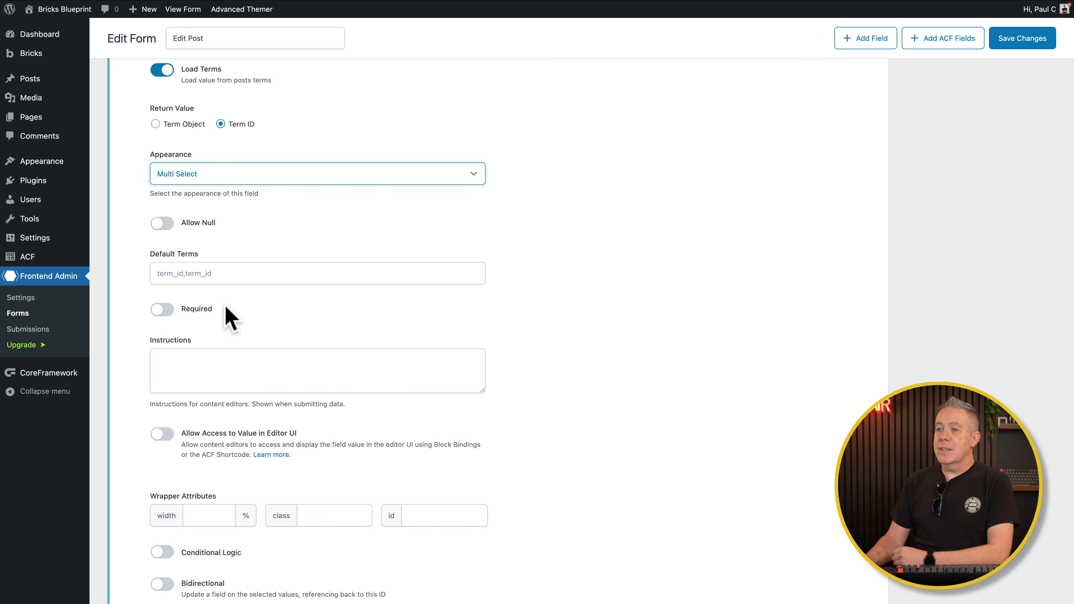
pyautogui.scroll(-4, 231, 317)
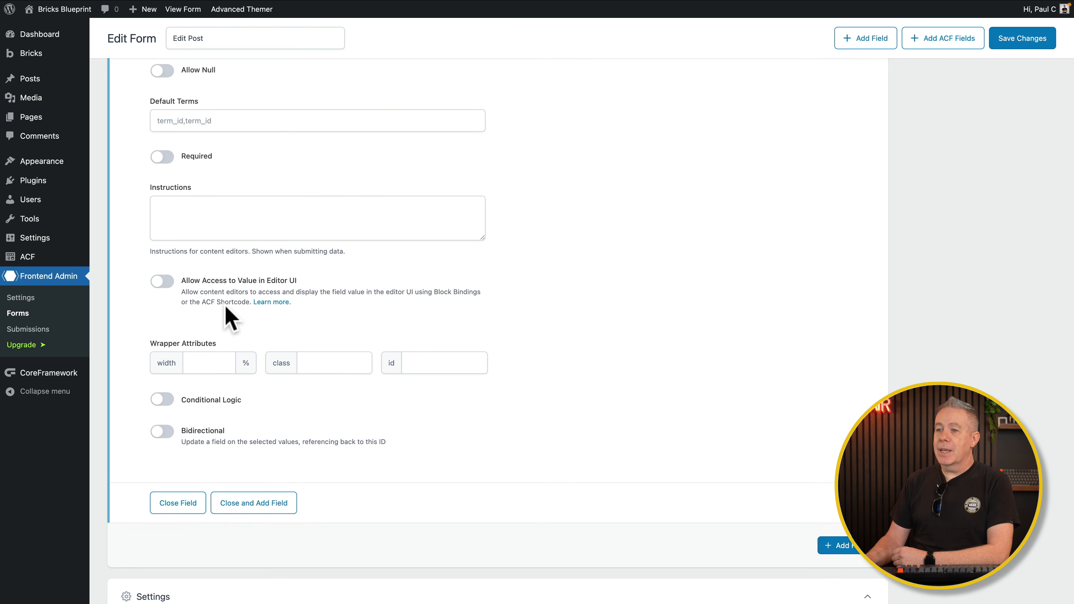
pyautogui.scroll(-2, 229, 320)
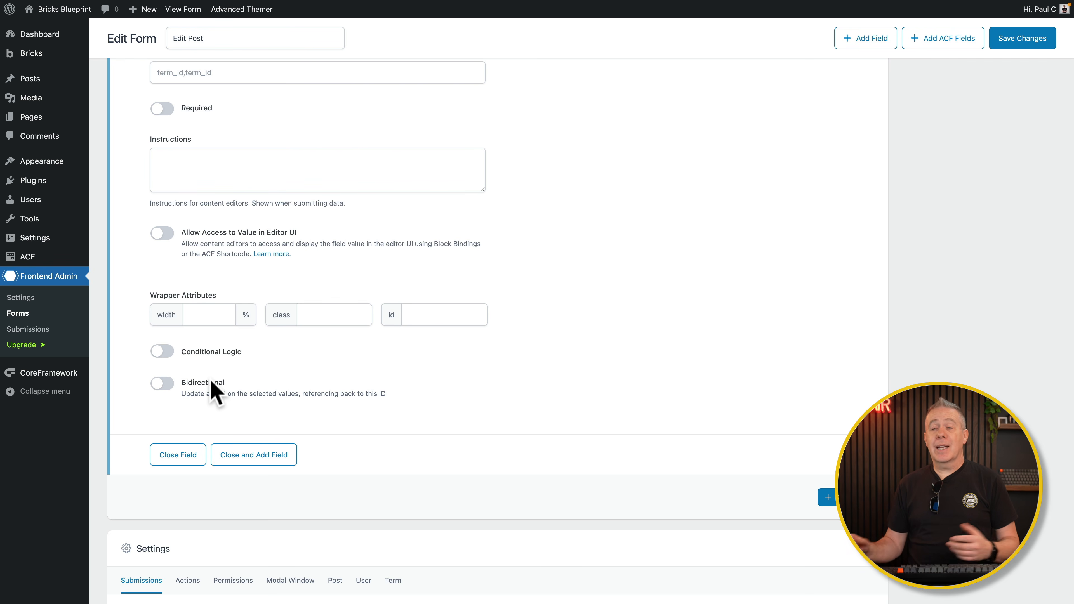
# Step: Close the Categories field and move it up the field list to directly below Post Content
pyautogui.scroll(15, 212, 382)
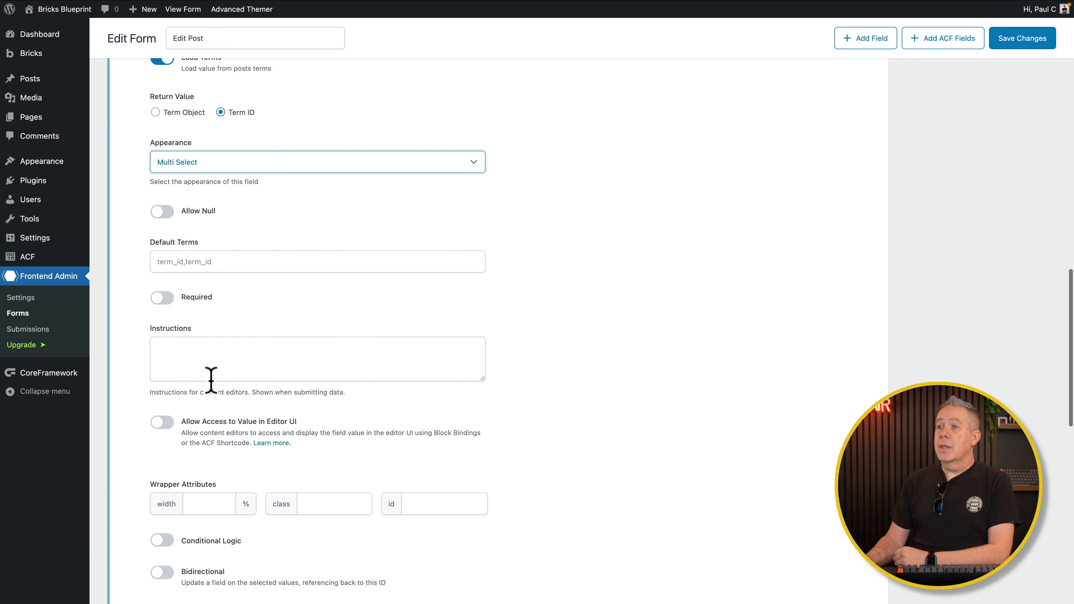
pyautogui.scroll(4, 211, 380)
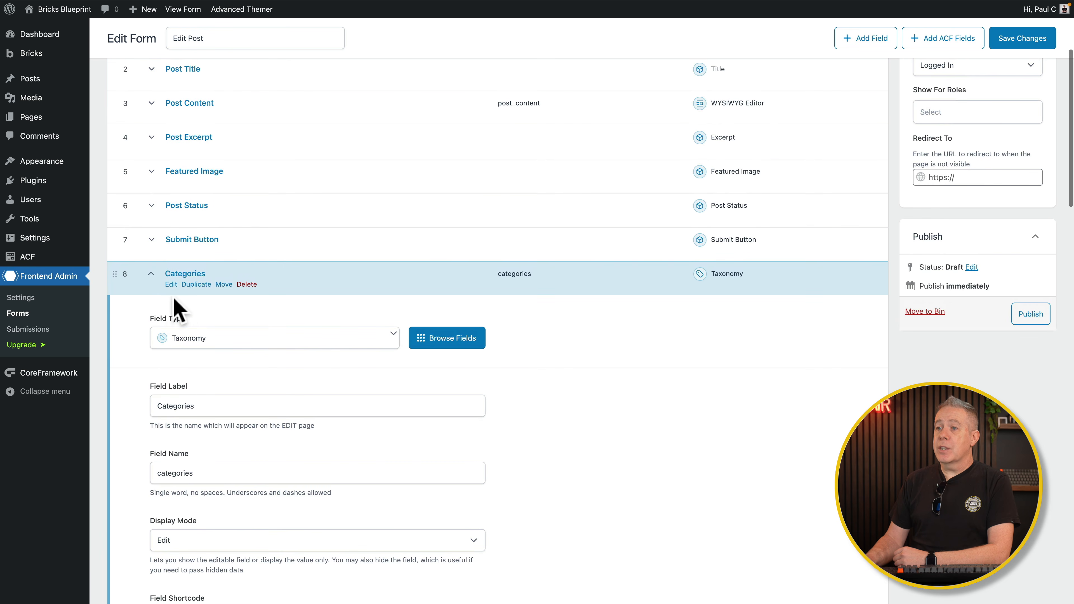
pyautogui.click(151, 280)
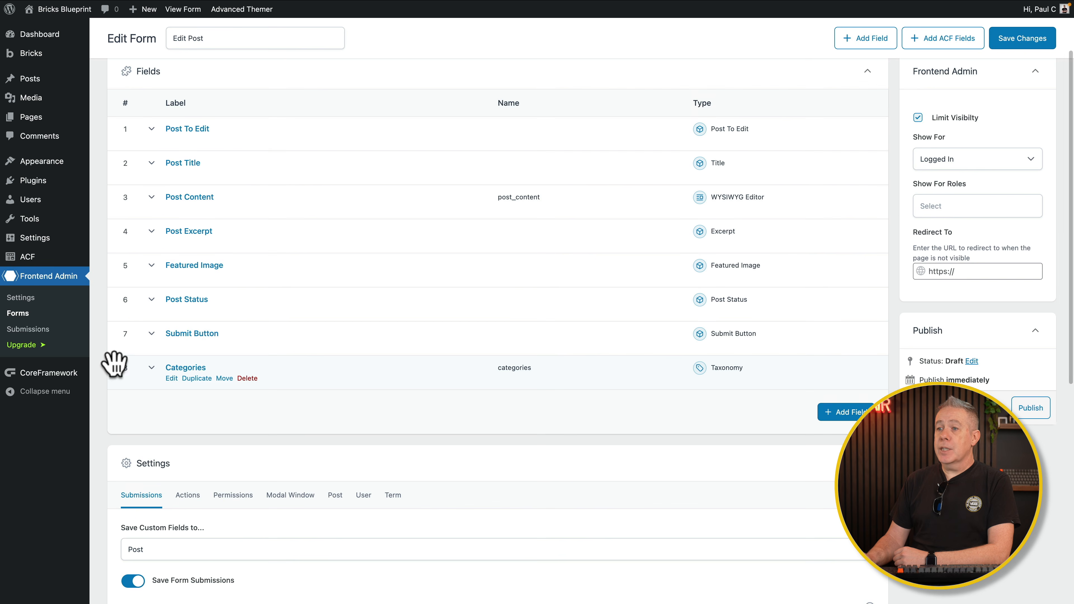
pyautogui.moveTo(113, 367); pyautogui.dragTo(113, 228)
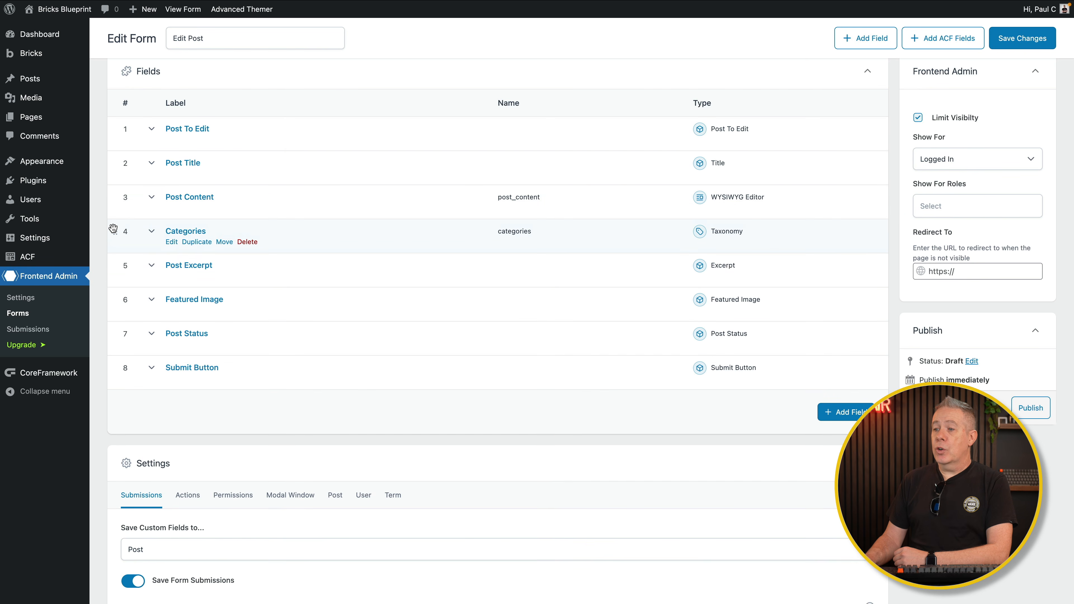
# Step: Review the form's Submissions settings, including the options for where custom fields are saved
pyautogui.scroll(-10, 365, 368)
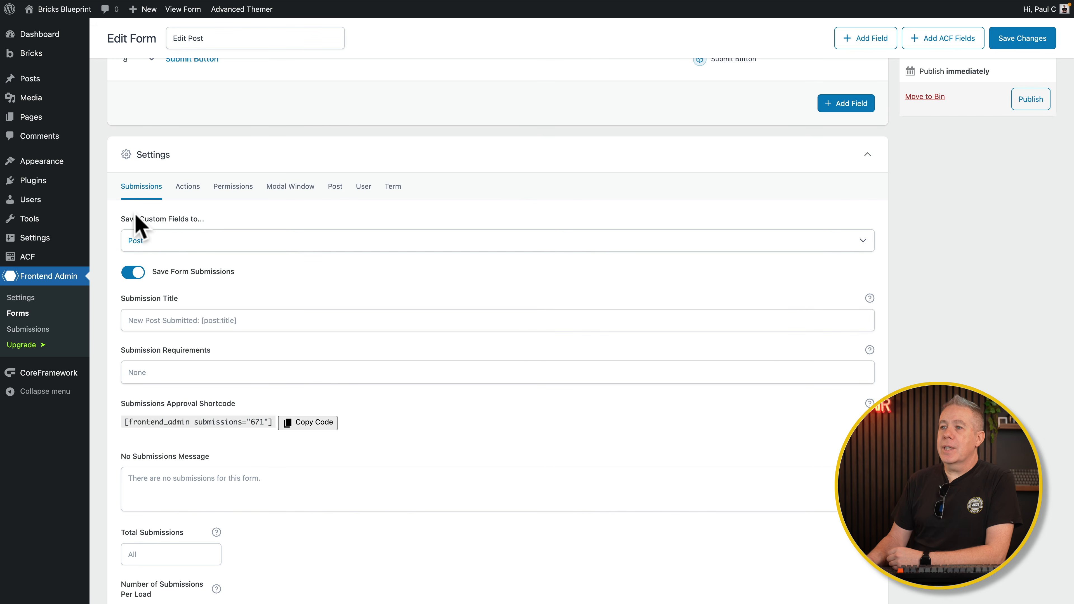
pyautogui.click(164, 245)
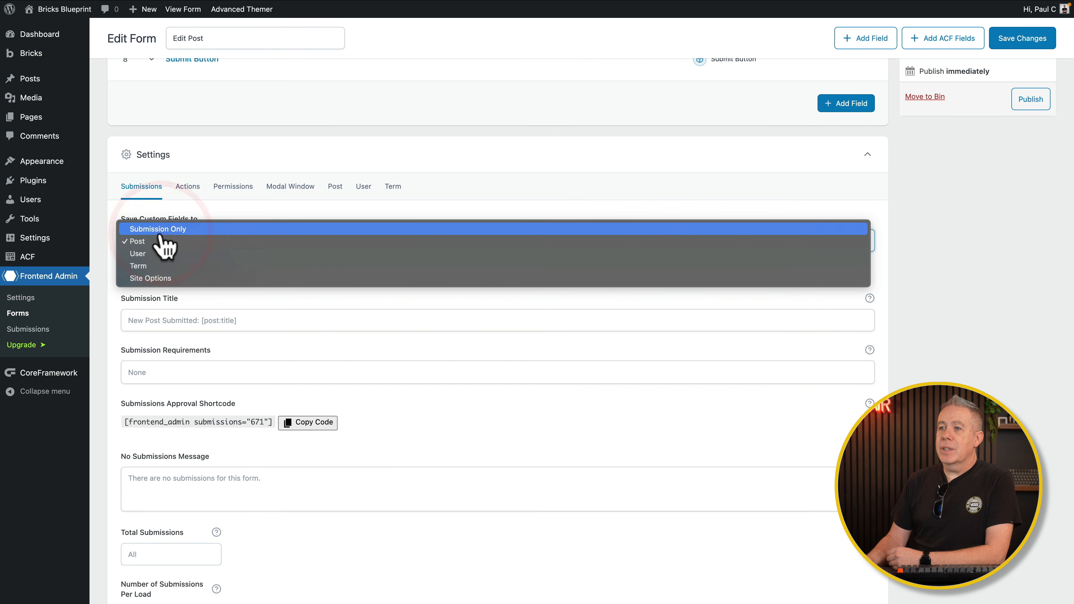
pyautogui.click(163, 241)
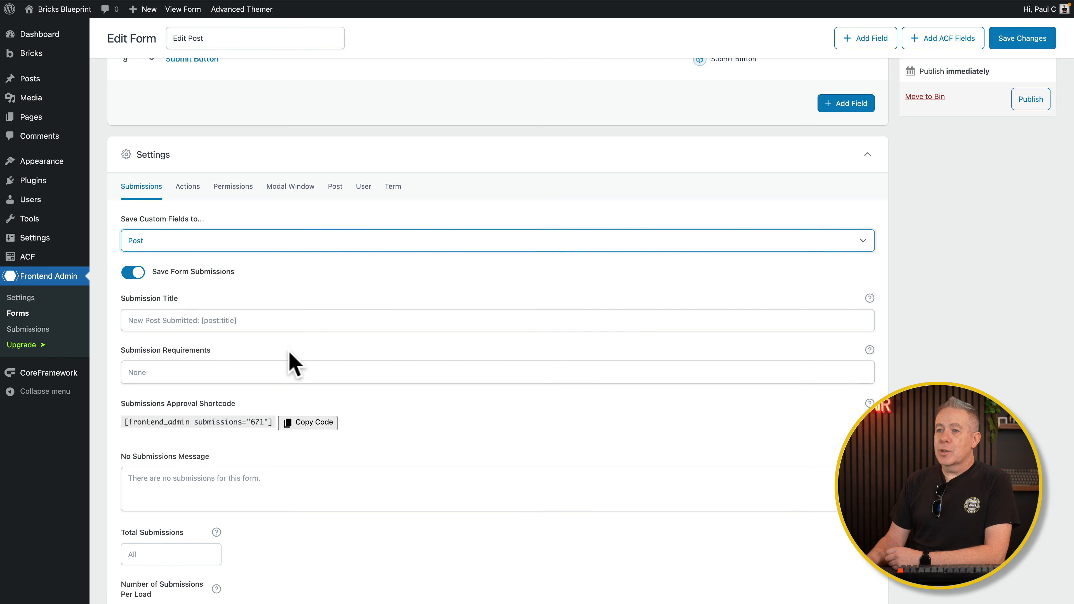
pyautogui.scroll(-2, 295, 365)
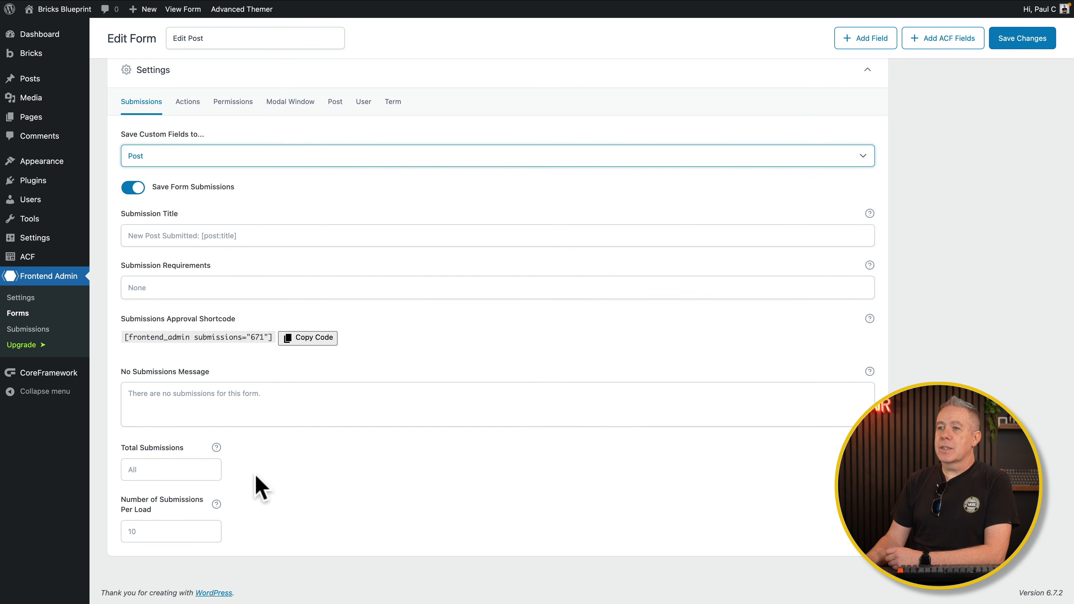
pyautogui.scroll(3, 320, 474)
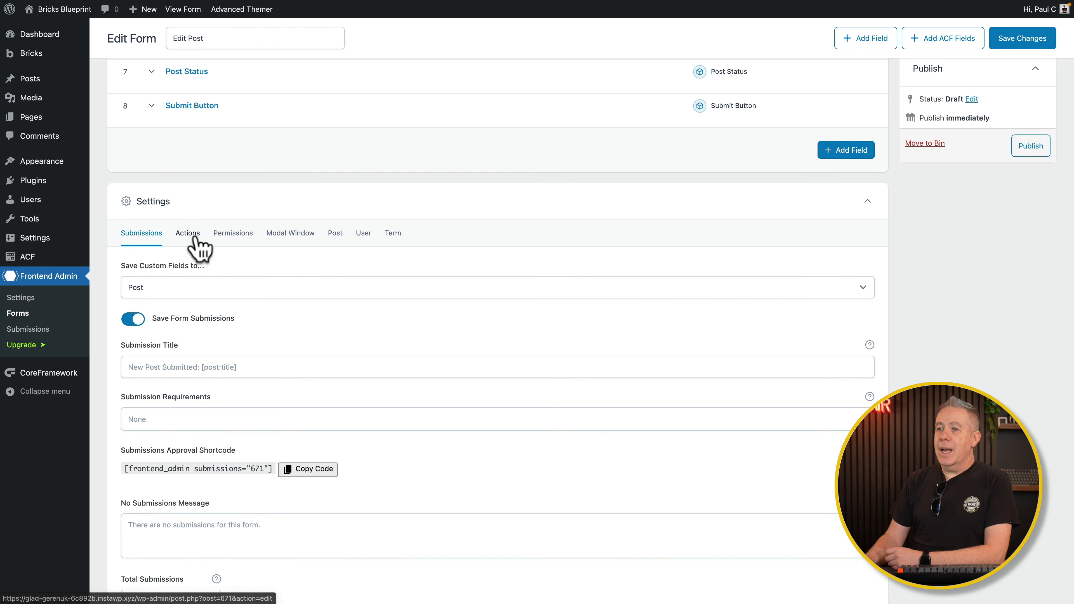
# Step: Set After Reload to Edit Content in the form's Actions settings
pyautogui.click(193, 235)
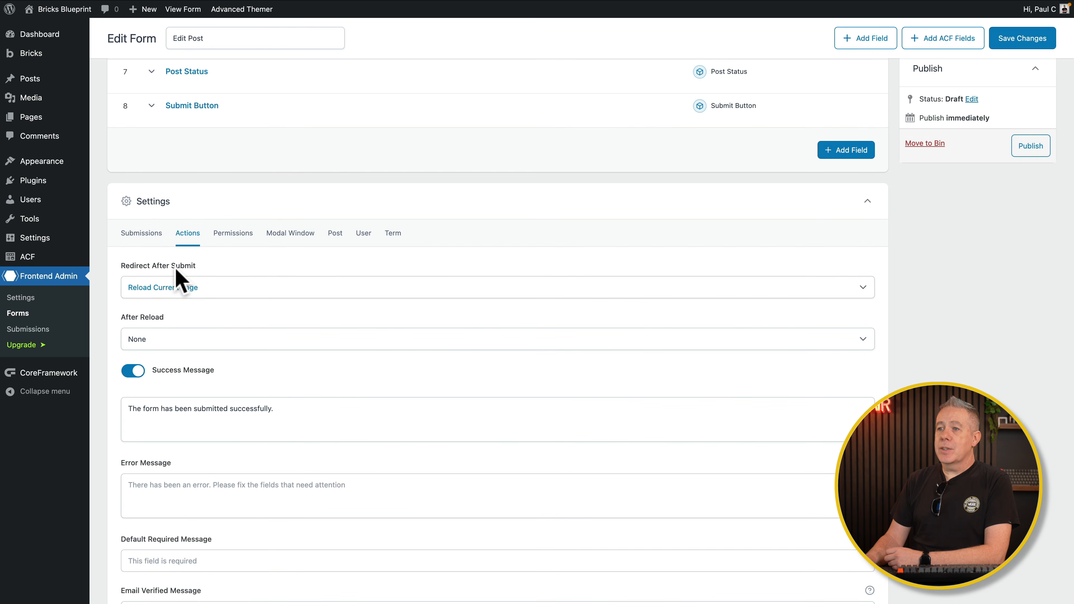
pyautogui.scroll(-2, 181, 324)
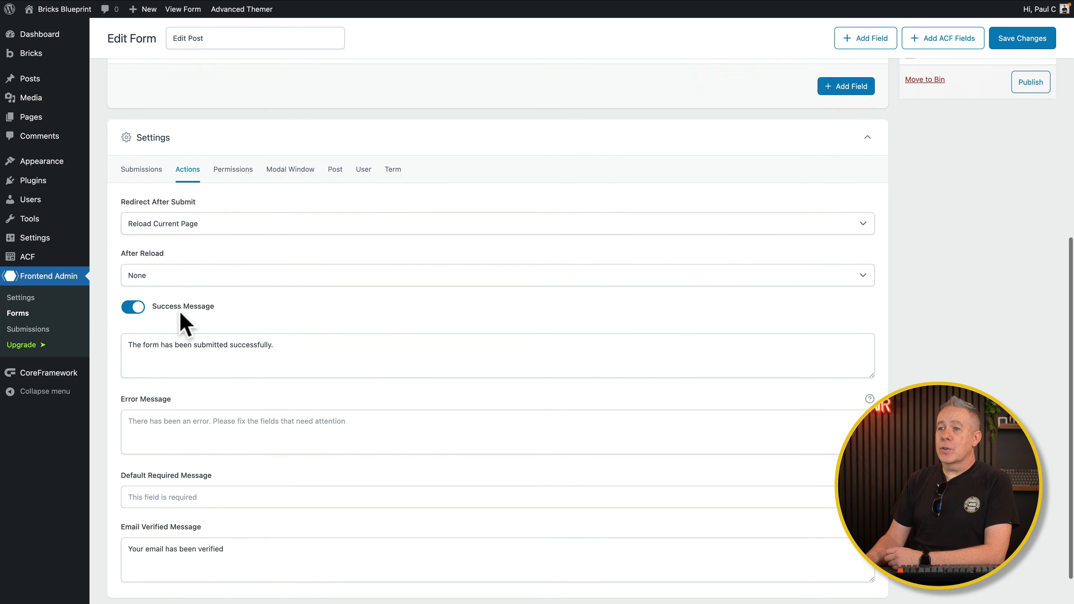
pyautogui.click(176, 283)
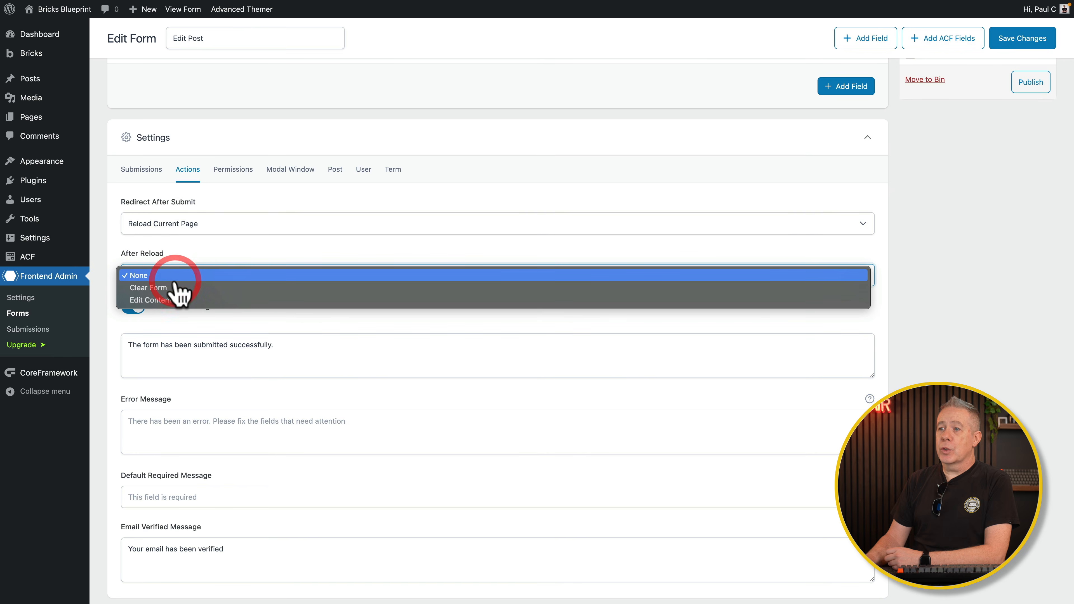
pyautogui.click(168, 301)
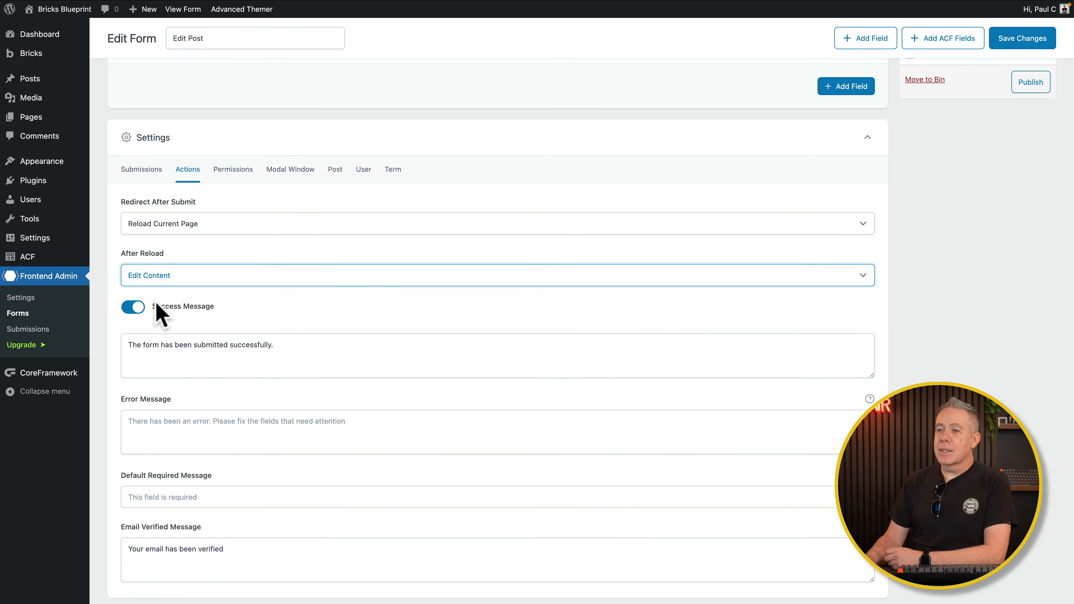
pyautogui.scroll(-2, 216, 313)
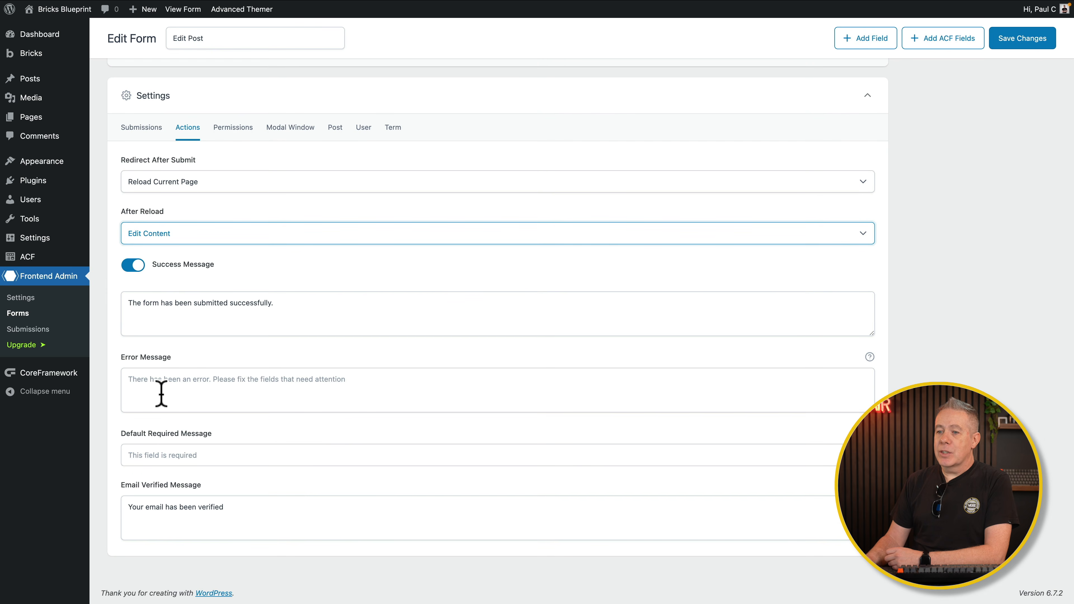
pyautogui.scroll(2, 180, 449)
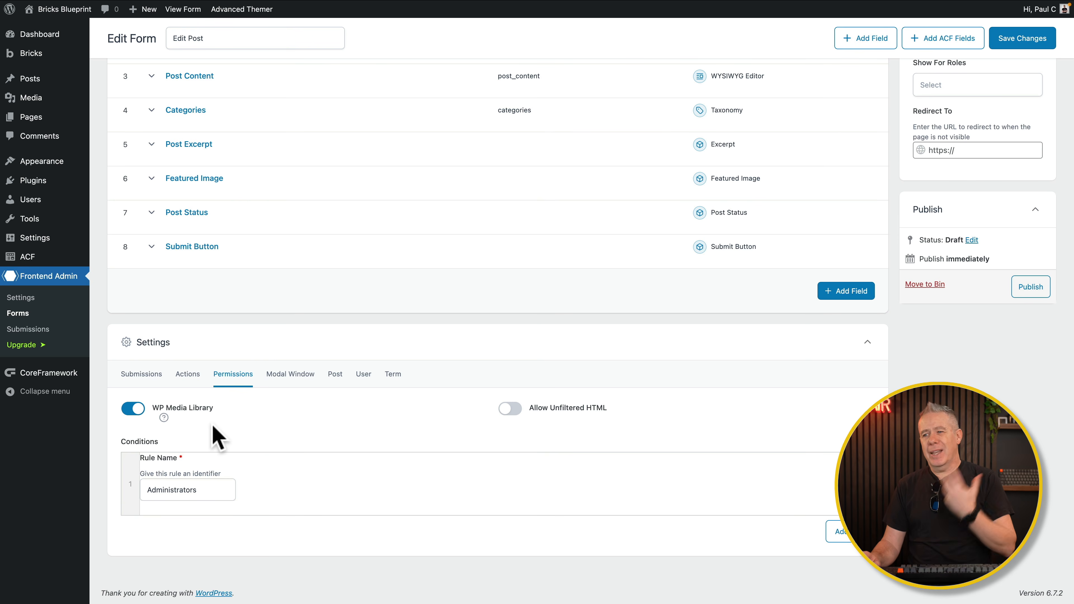
# Step: Review the form's Modal Window settings and its Post settings, including the available post actions, post sources and post types
pyautogui.click(297, 374)
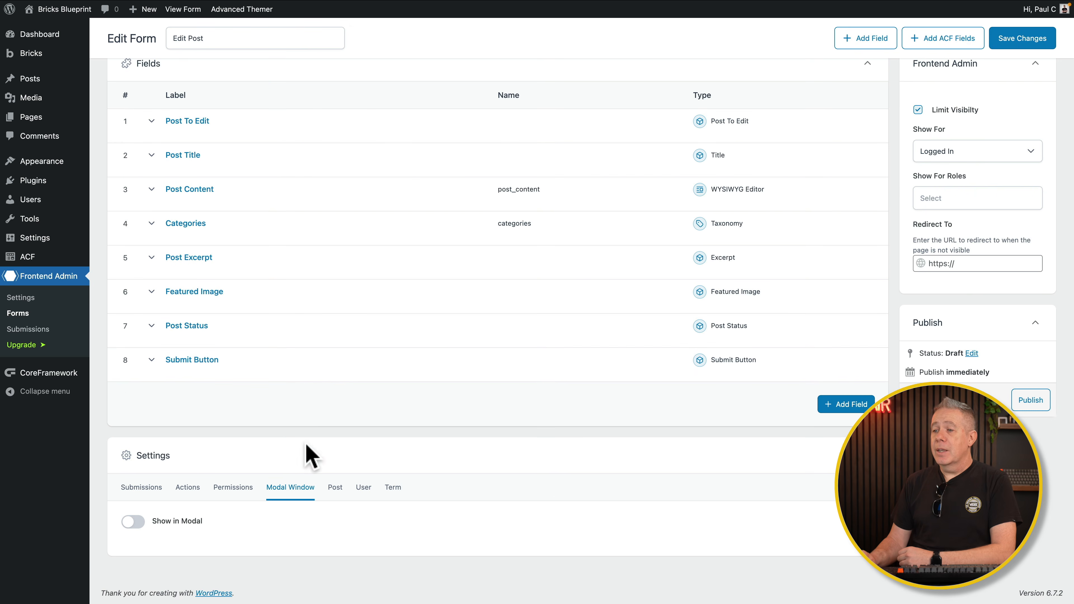
pyautogui.click(335, 486)
pyautogui.scroll(-5, 333, 493)
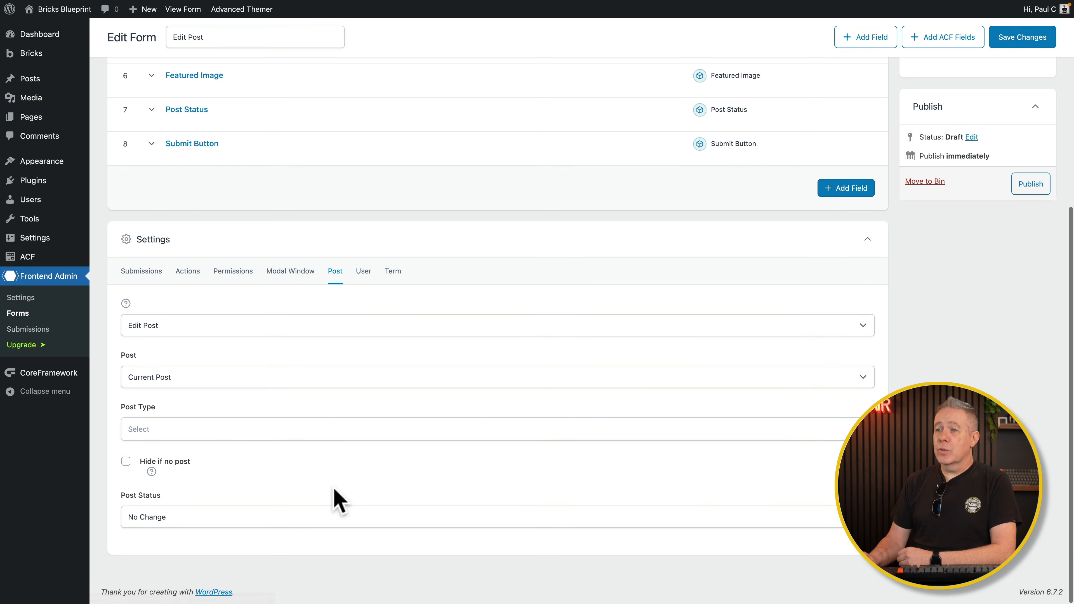
pyautogui.click(677, 330)
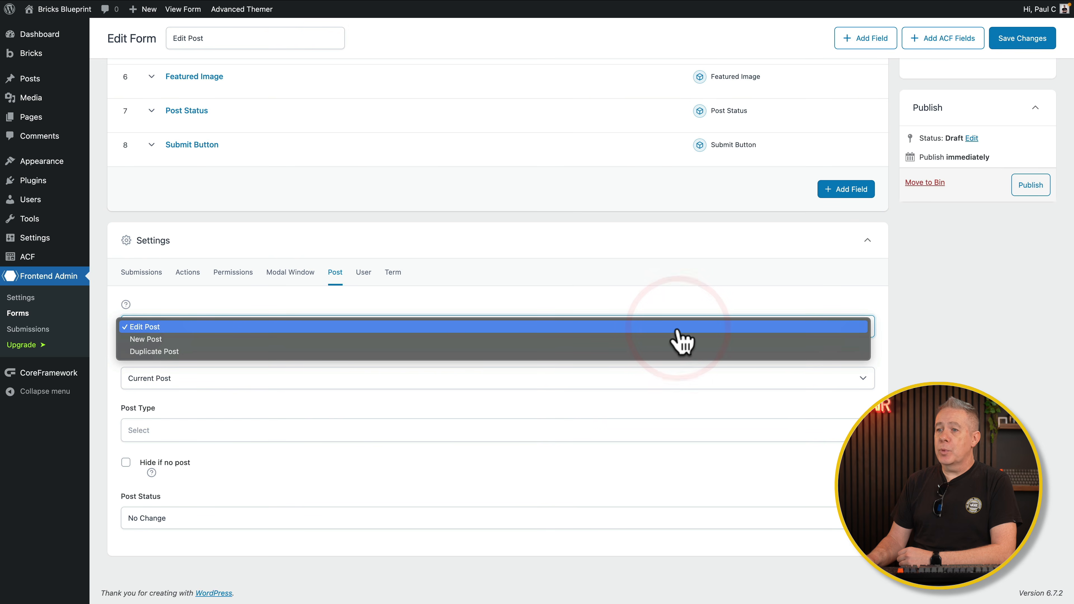
pyautogui.click(647, 303)
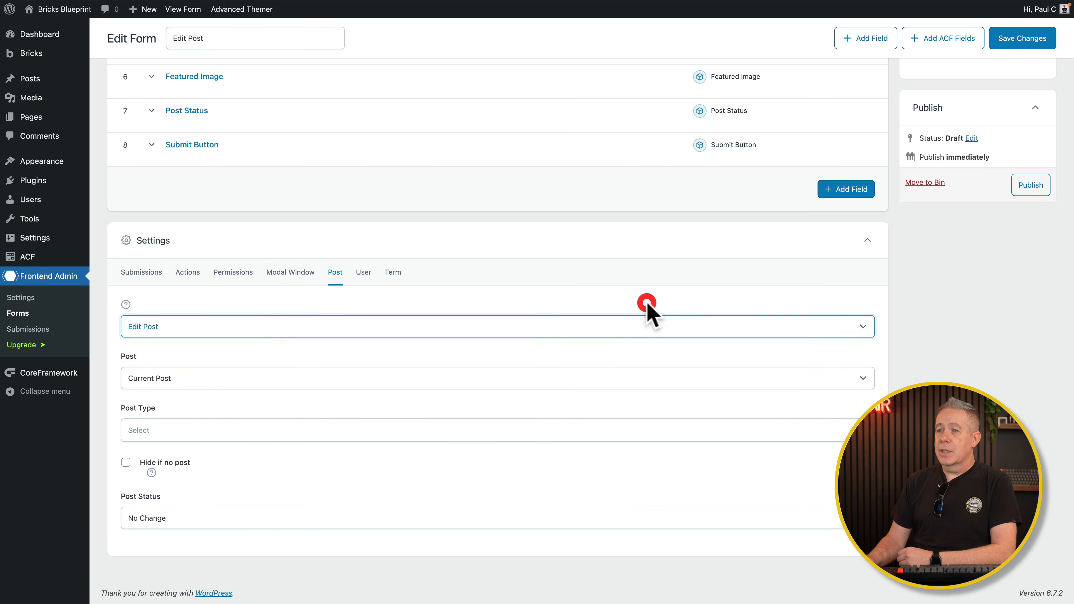
pyautogui.click(220, 379)
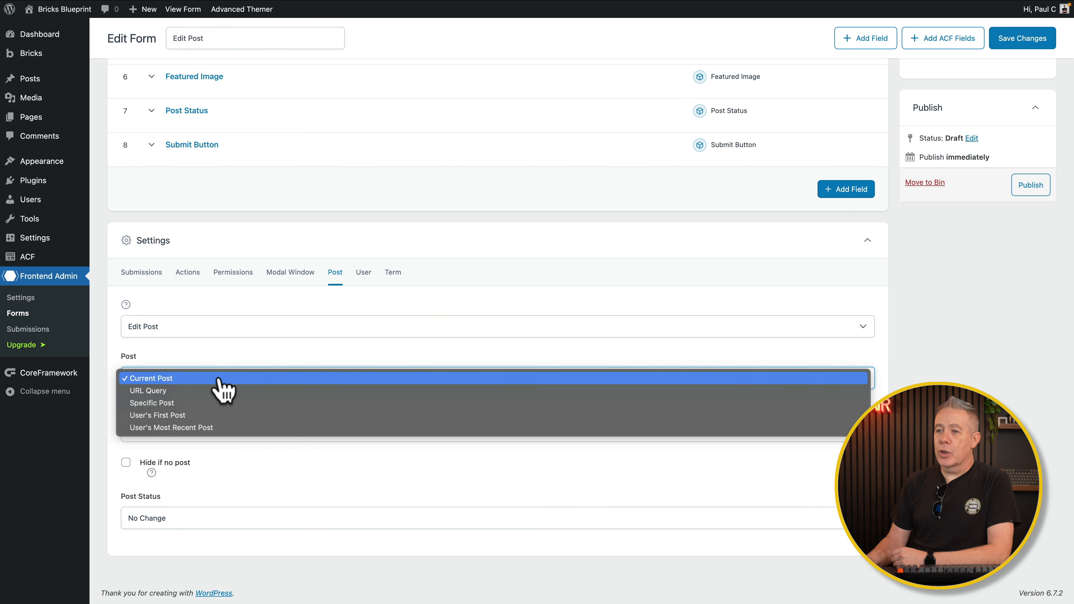
pyautogui.click(222, 351)
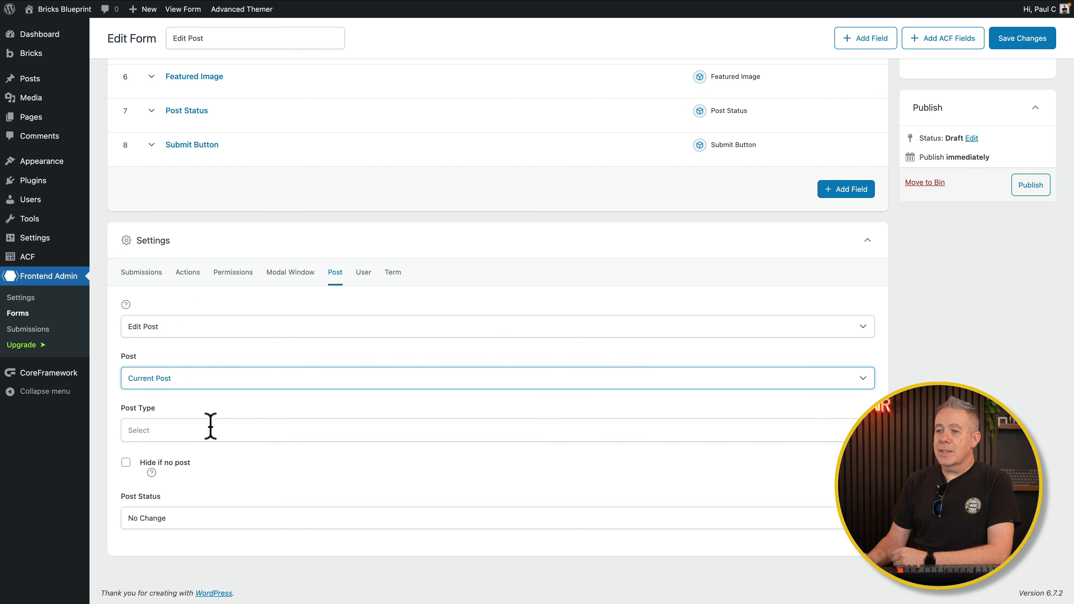
pyautogui.click(208, 434)
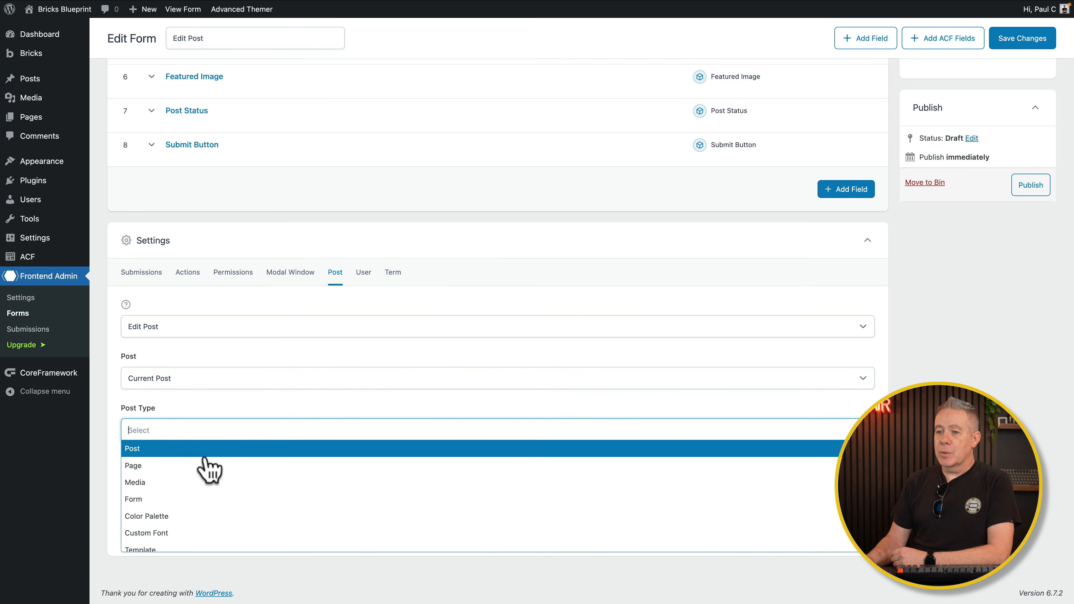
pyautogui.scroll(-1, 208, 469)
pyautogui.scroll(1, 209, 465)
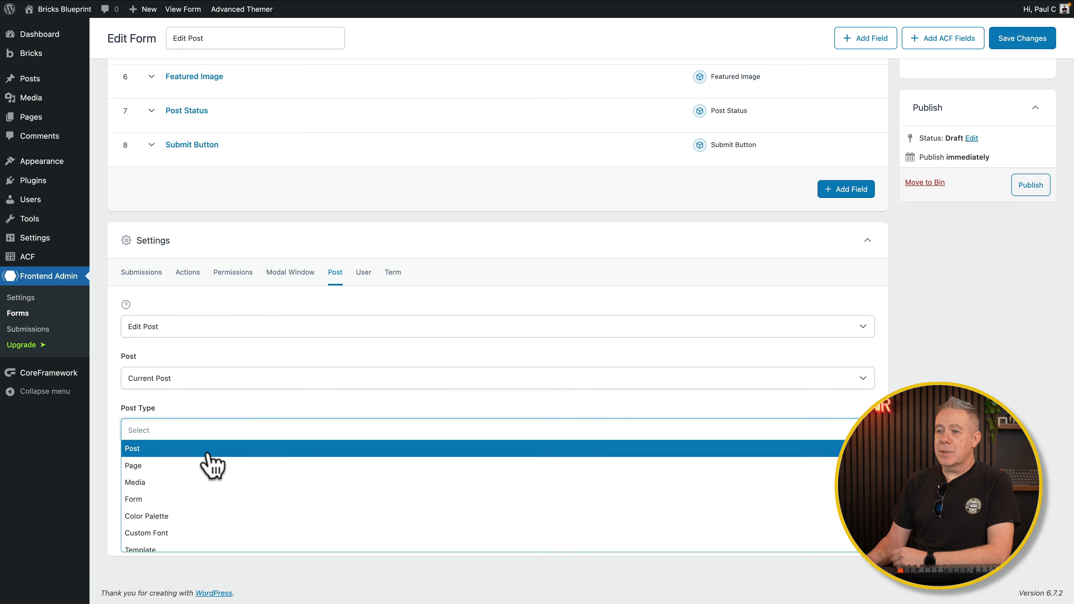
pyautogui.click(231, 412)
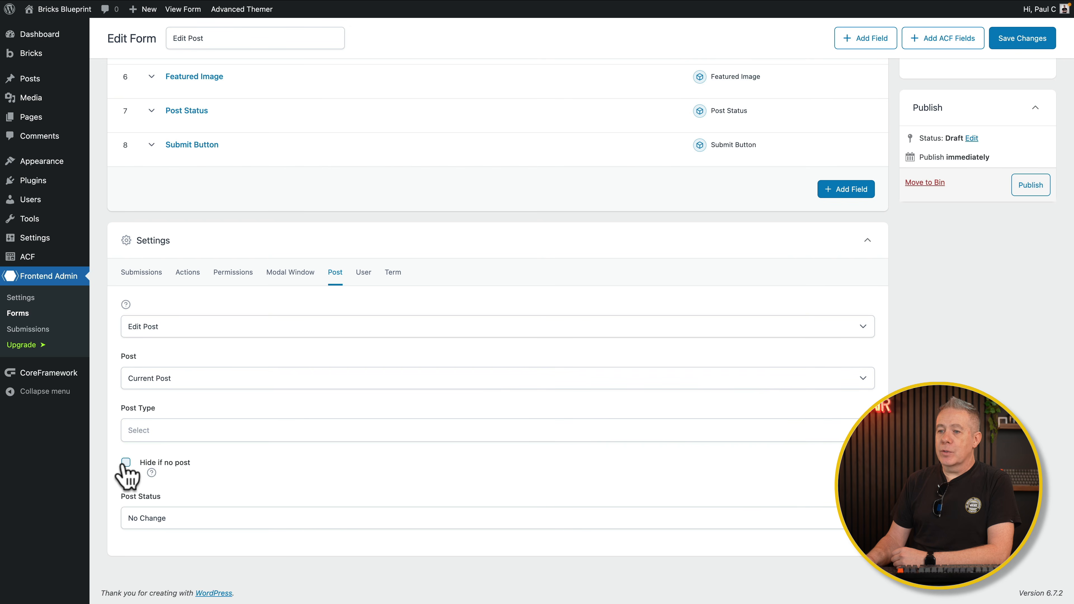
# Step: Set Post Status to Pending Review in the form's Post settings and save the form
pyautogui.click(220, 522)
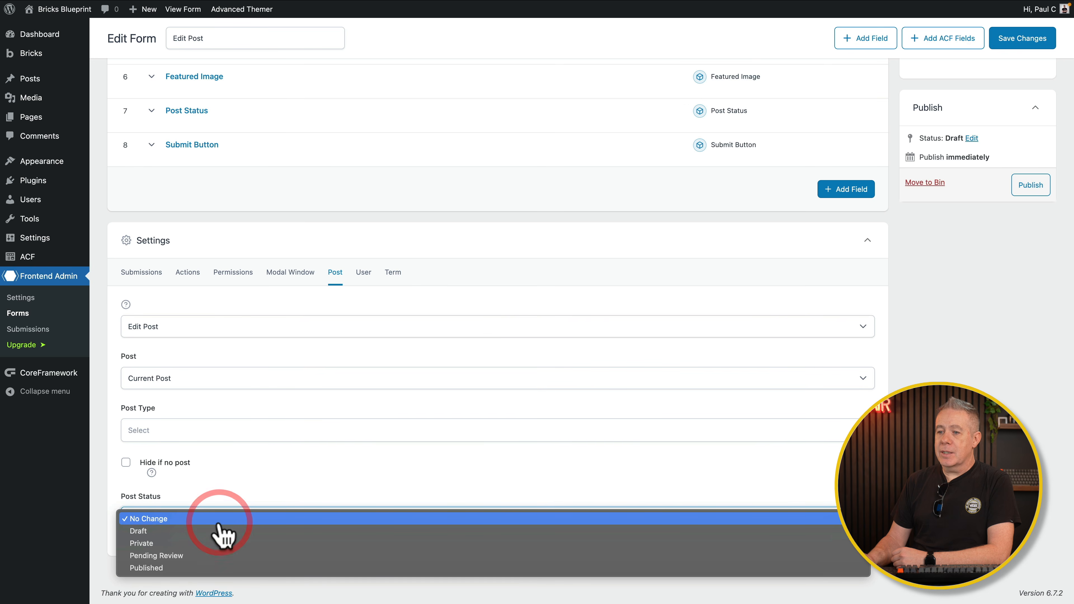
pyautogui.click(172, 557)
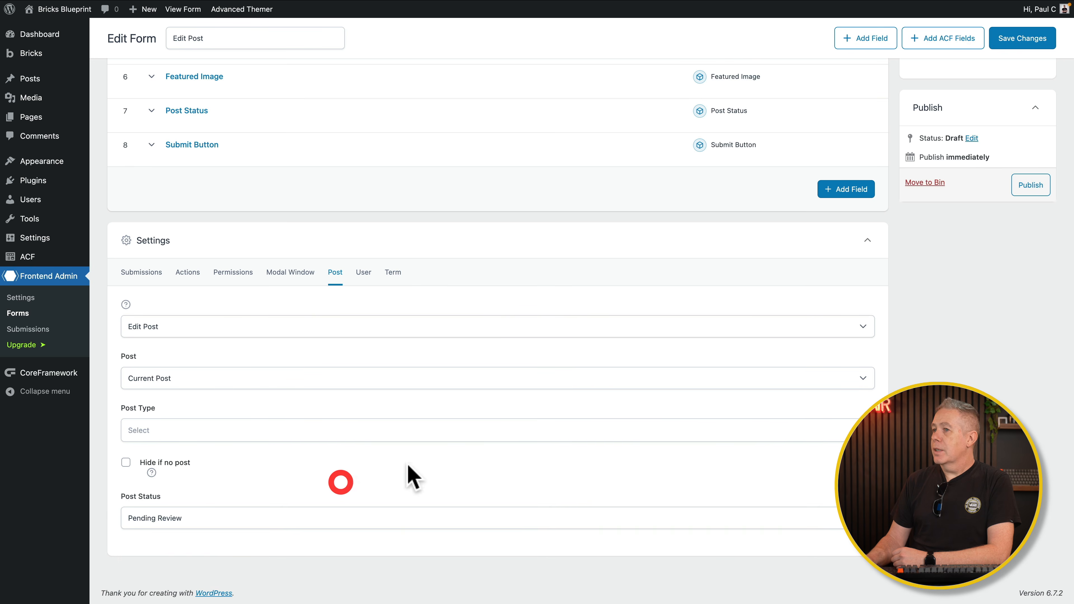
pyautogui.scroll(1, 676, 397)
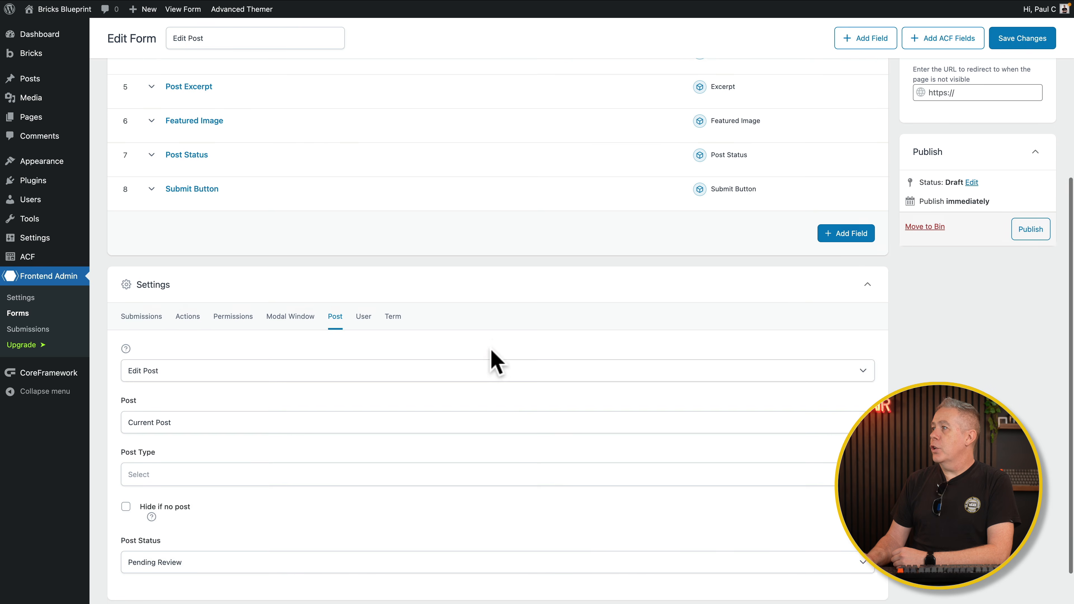
pyautogui.scroll(4, 492, 357)
pyautogui.scroll(1, 495, 361)
pyautogui.click(1030, 38)
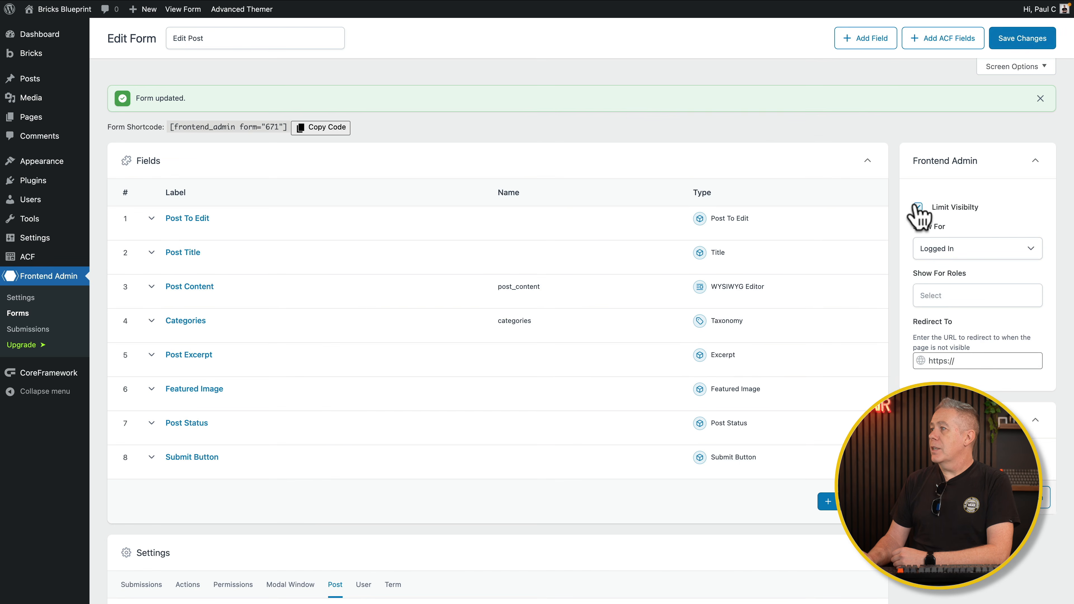
# Step: Disable Limit Visibility for the form and copy the form's shortcode
pyautogui.click(918, 207)
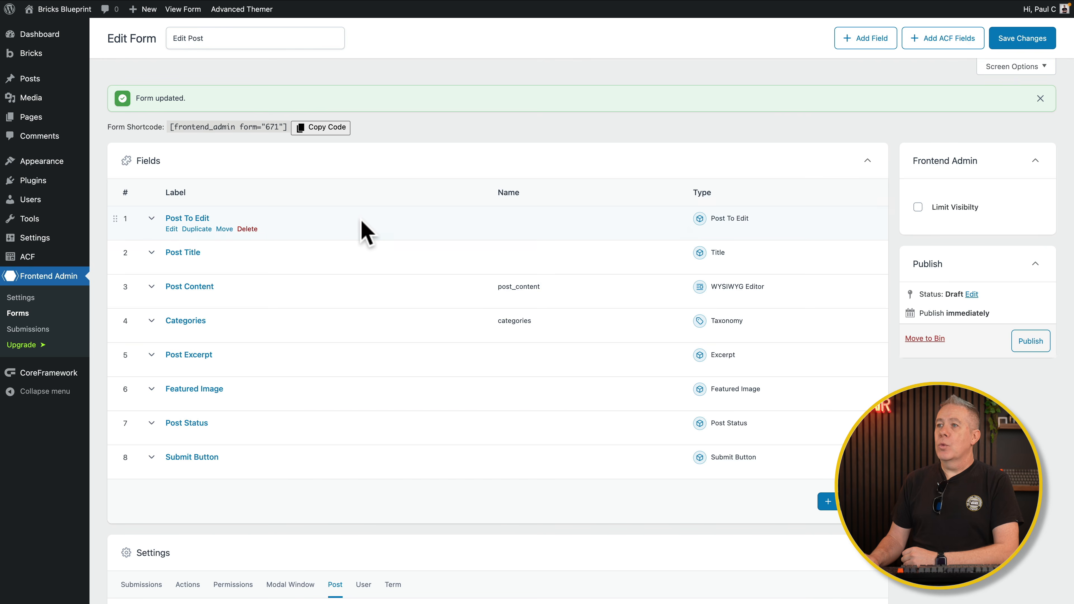
pyautogui.click(328, 129)
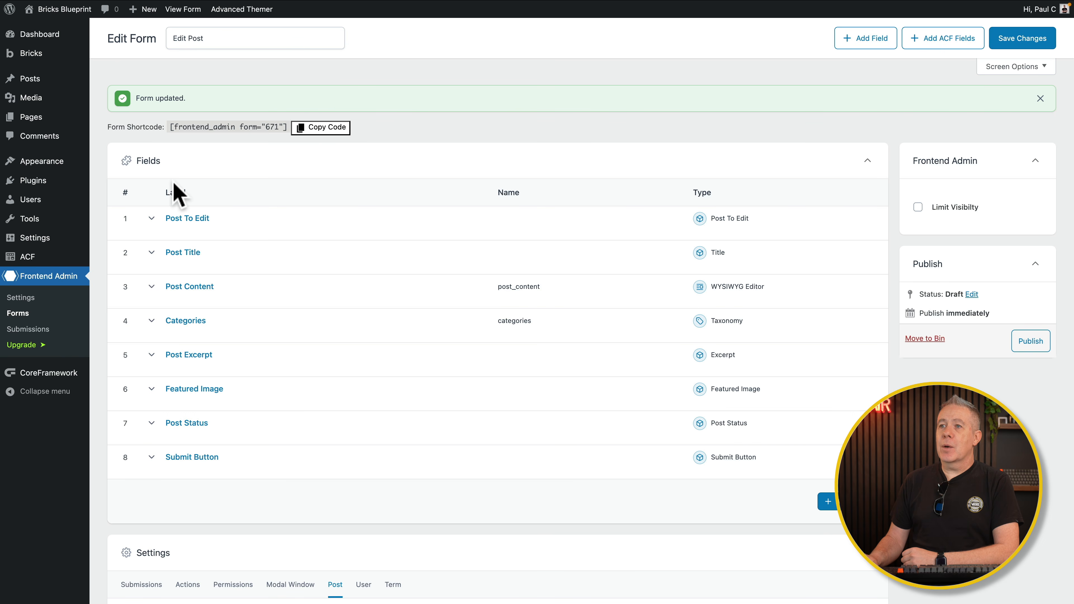
# Step: Open the site's pages list showing the Dashboard Pages folder
pyautogui.click(105, 120)
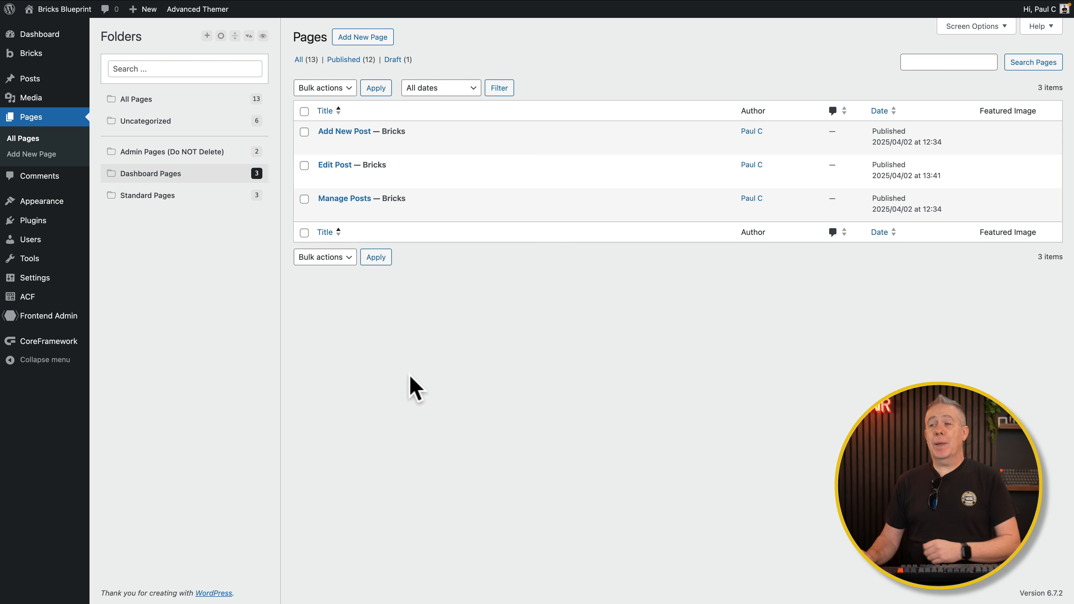
# Step: Open the Edit Post page in Bricks and add a Shortcode element inside the section's container
pyautogui.click(508, 178)
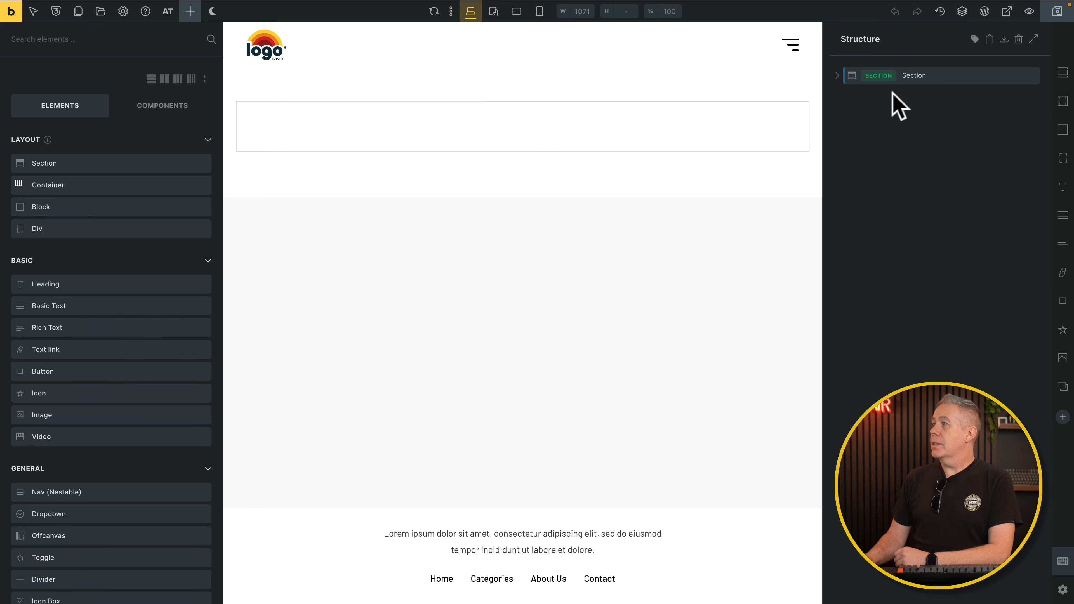
pyautogui.click(1009, 83)
pyautogui.click(968, 97)
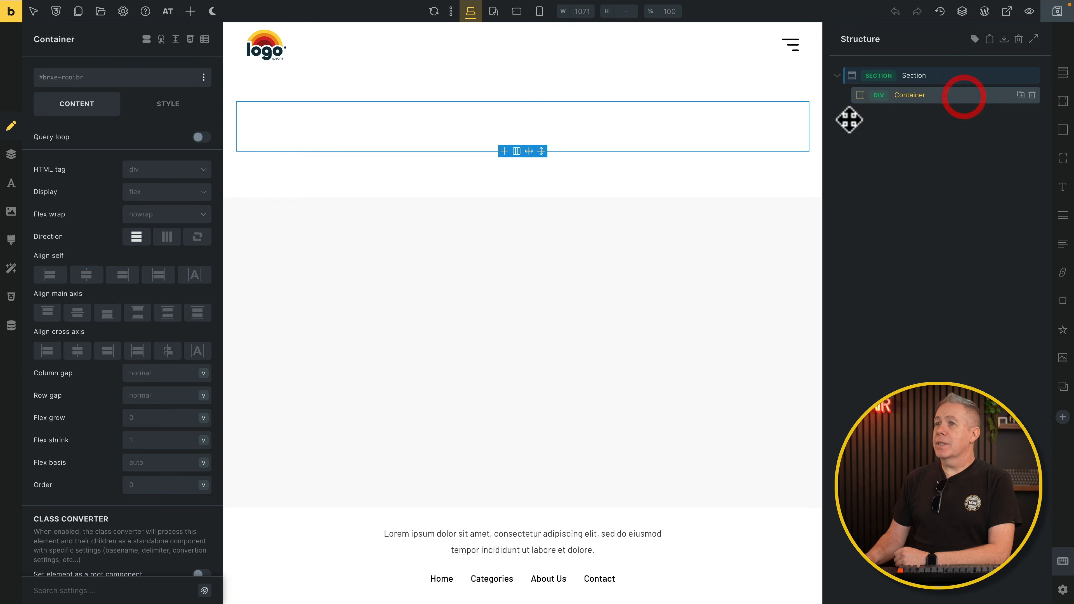
pyautogui.click(190, 12)
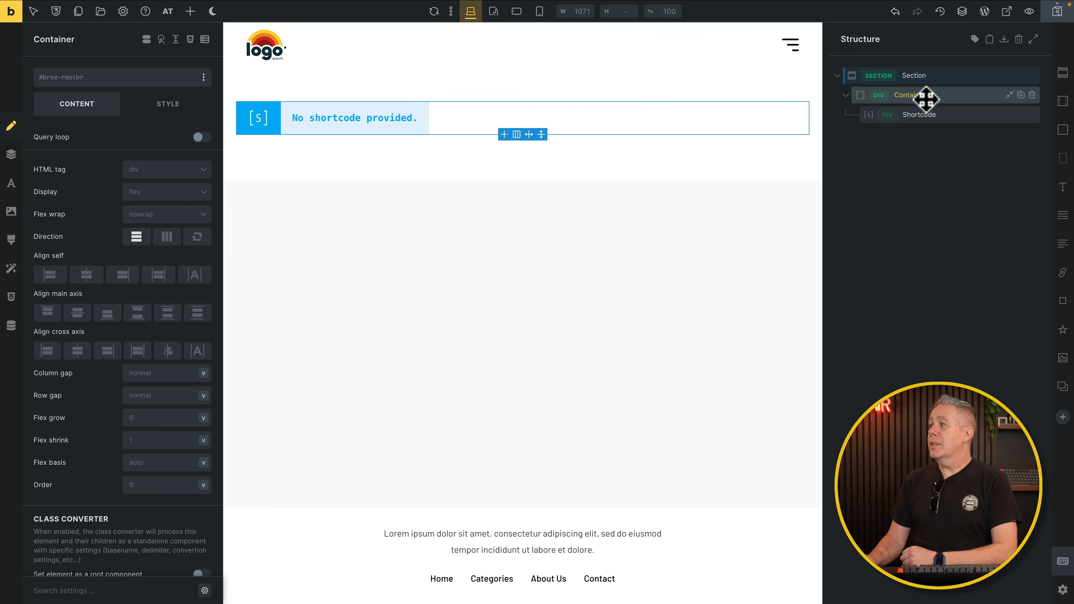
# Step: Enter [frontend_admin form=671] in the Shortcode element and look over the rendered form
pyautogui.click(925, 114)
pyautogui.click(136, 153)
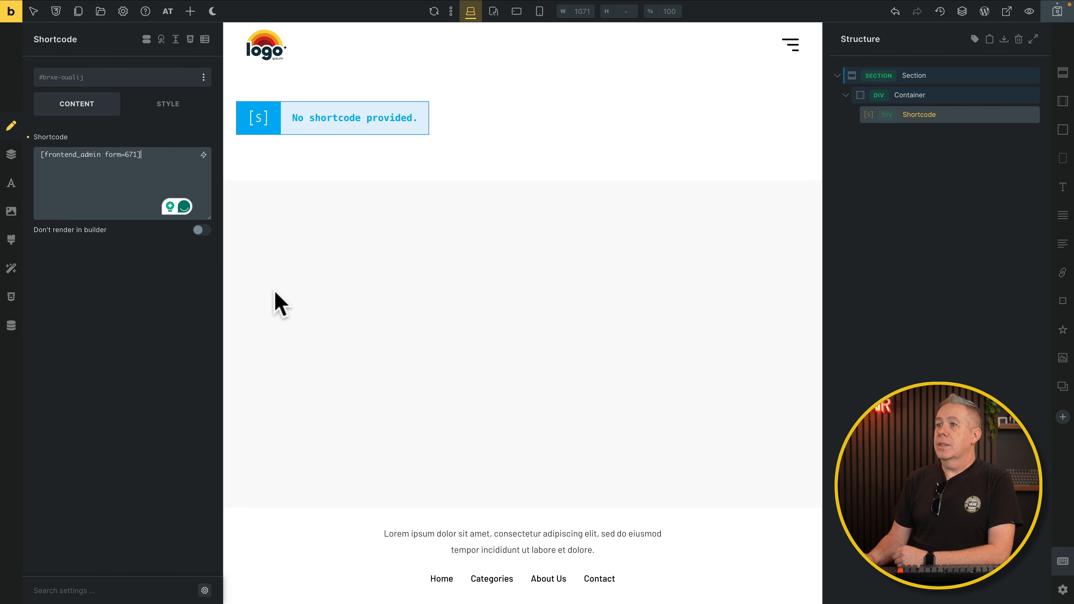
pyautogui.scroll(-1, 497, 344)
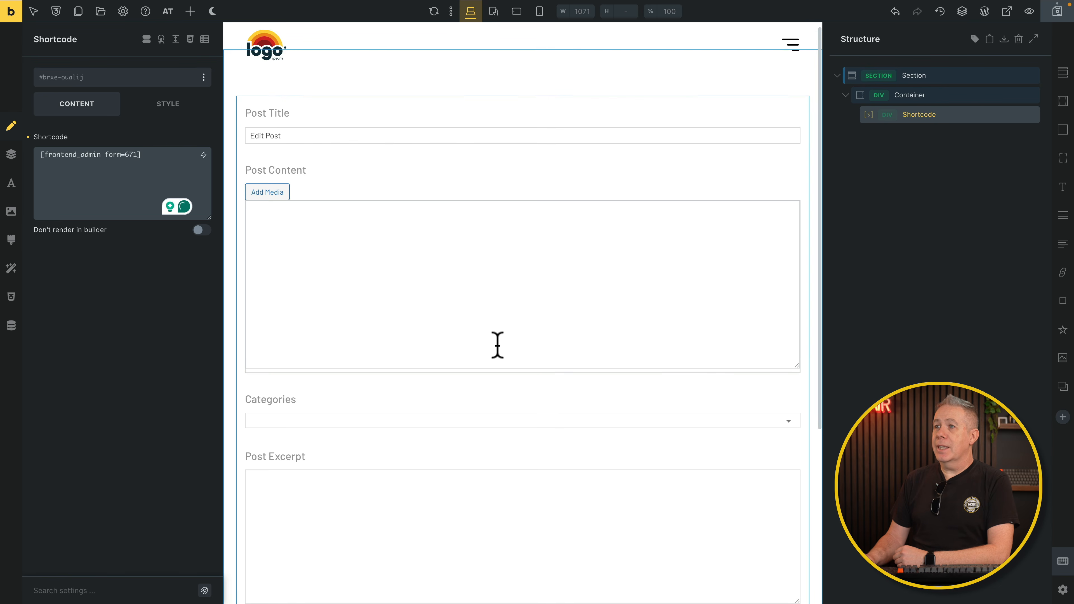
pyautogui.scroll(1, 498, 345)
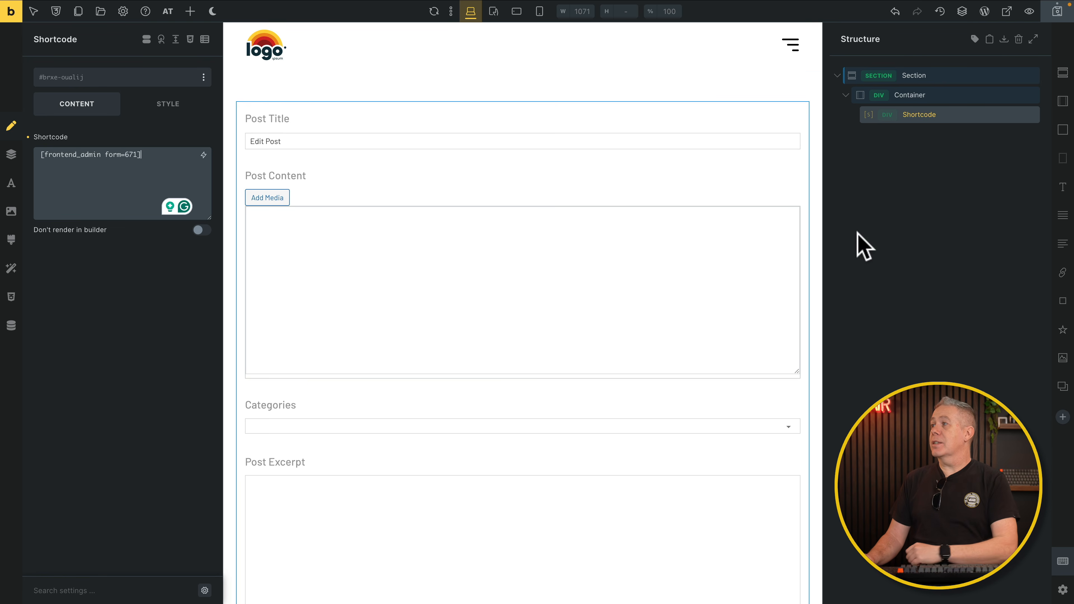
# Step: Add a display condition to the form's container requiring that User login is Logged in
pyautogui.click(964, 96)
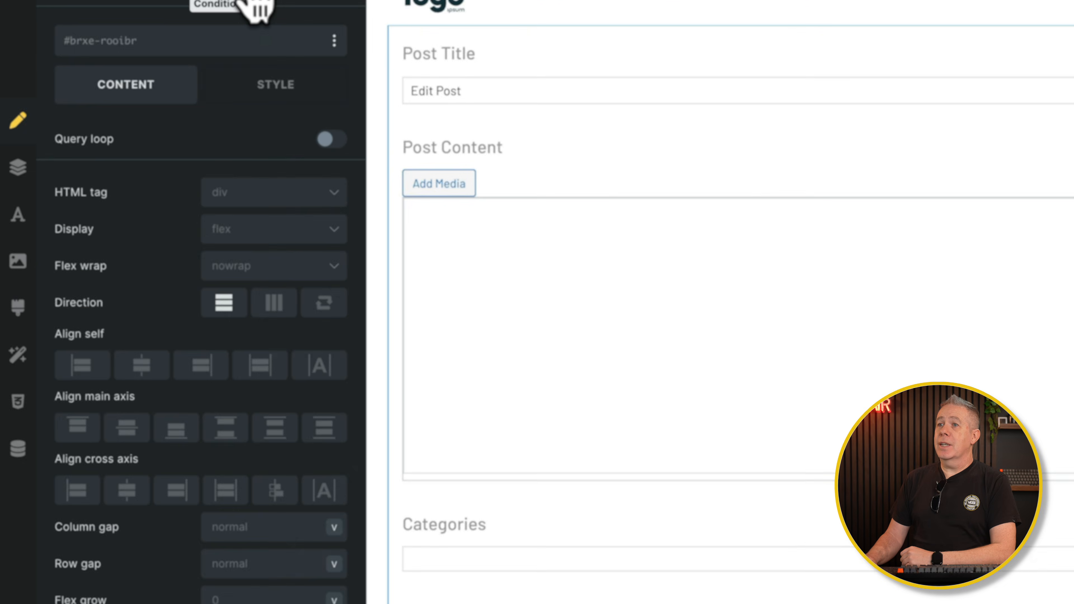
pyautogui.click(186, 14)
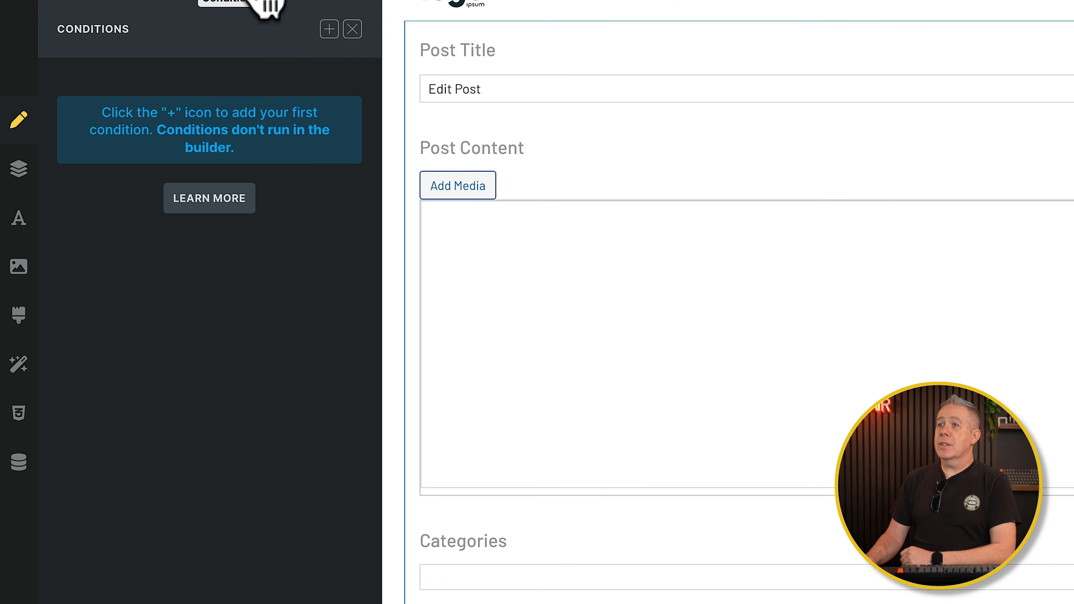
pyautogui.click(329, 28)
pyautogui.click(315, 113)
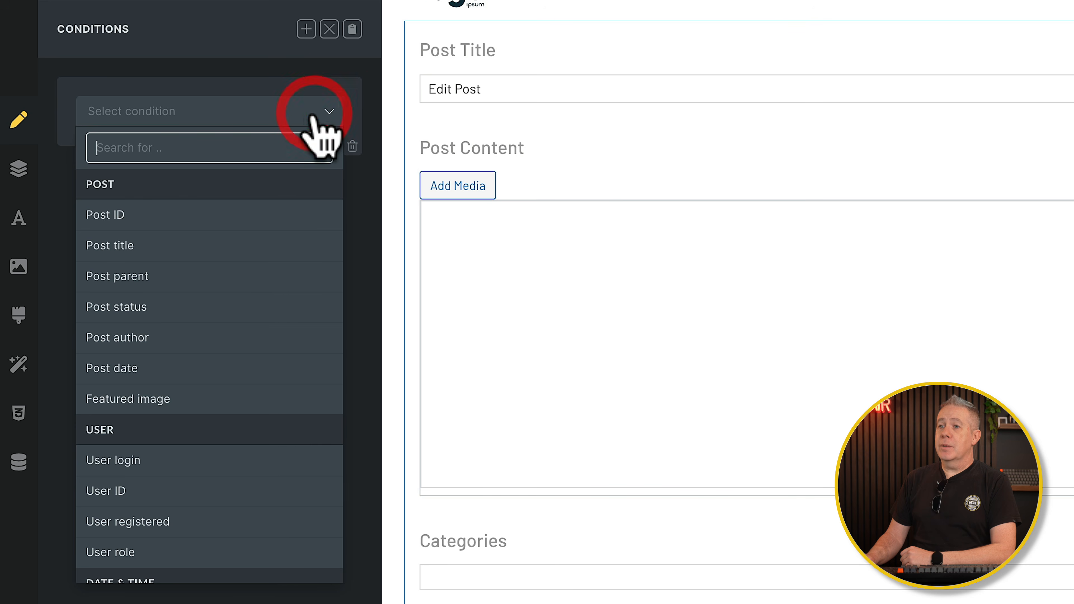
pyautogui.click(197, 459)
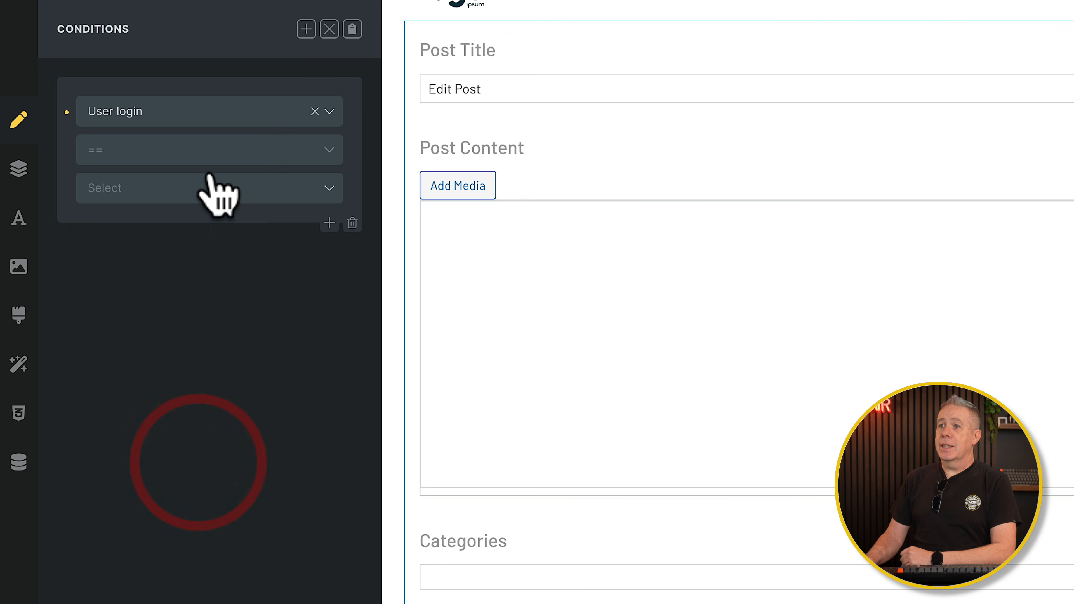
pyautogui.click(208, 153)
pyautogui.click(203, 181)
pyautogui.click(200, 187)
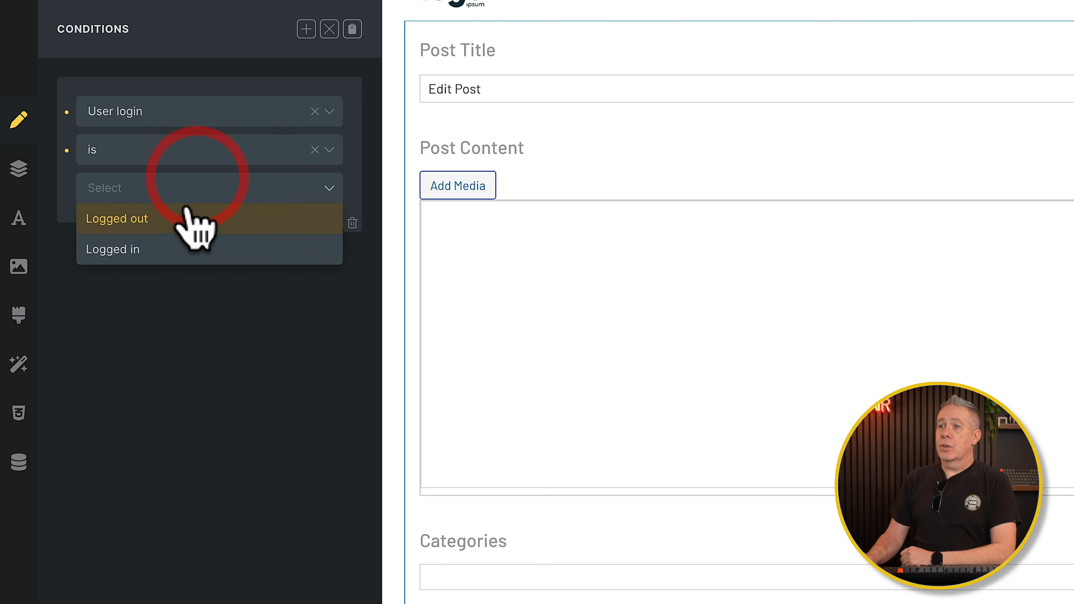
pyautogui.click(182, 250)
# Step: Add a second AND condition to the container requiring that User role is Administrator
pyautogui.click(329, 223)
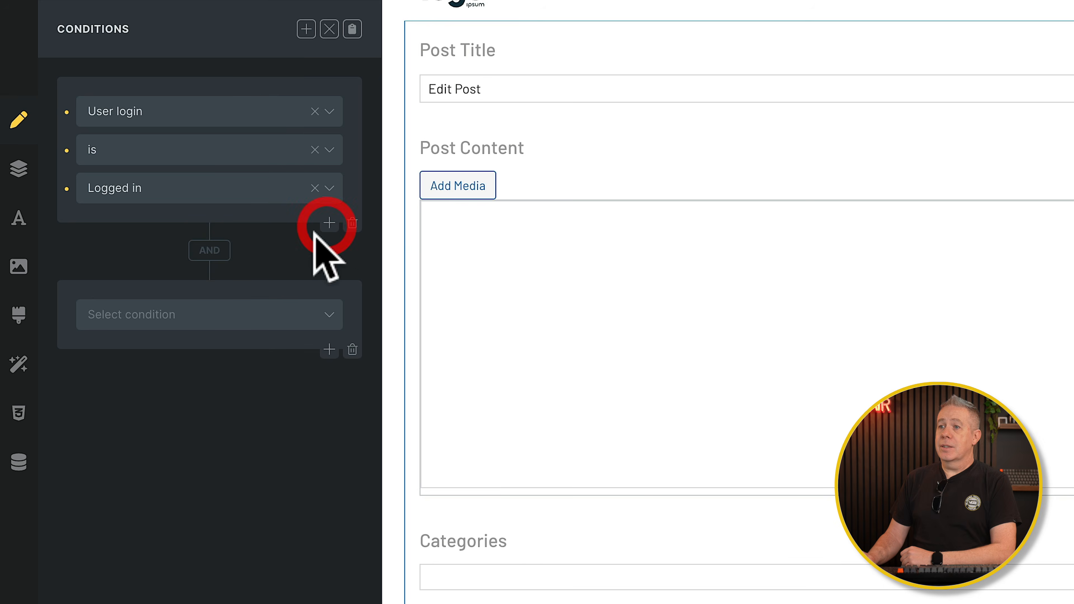
pyautogui.click(232, 311)
pyautogui.click(190, 602)
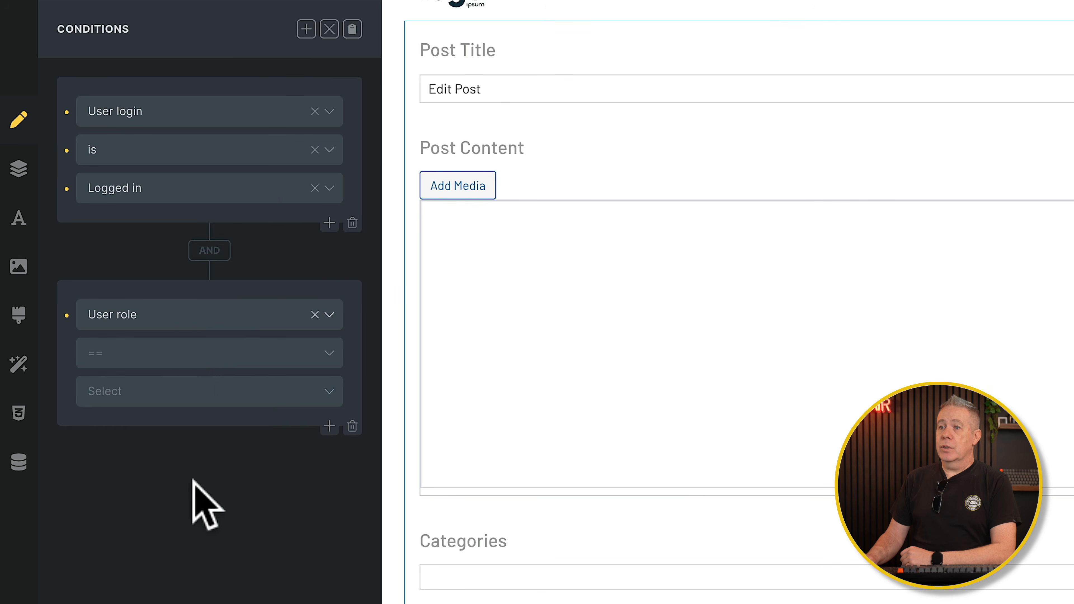
pyautogui.click(211, 351)
pyautogui.click(196, 374)
pyautogui.click(203, 392)
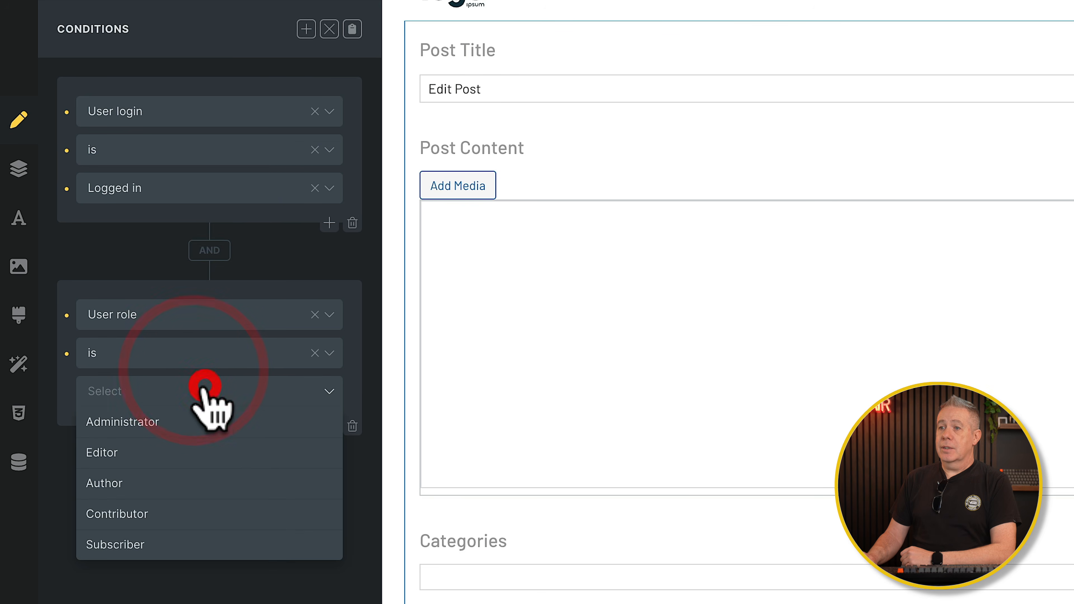
pyautogui.click(181, 415)
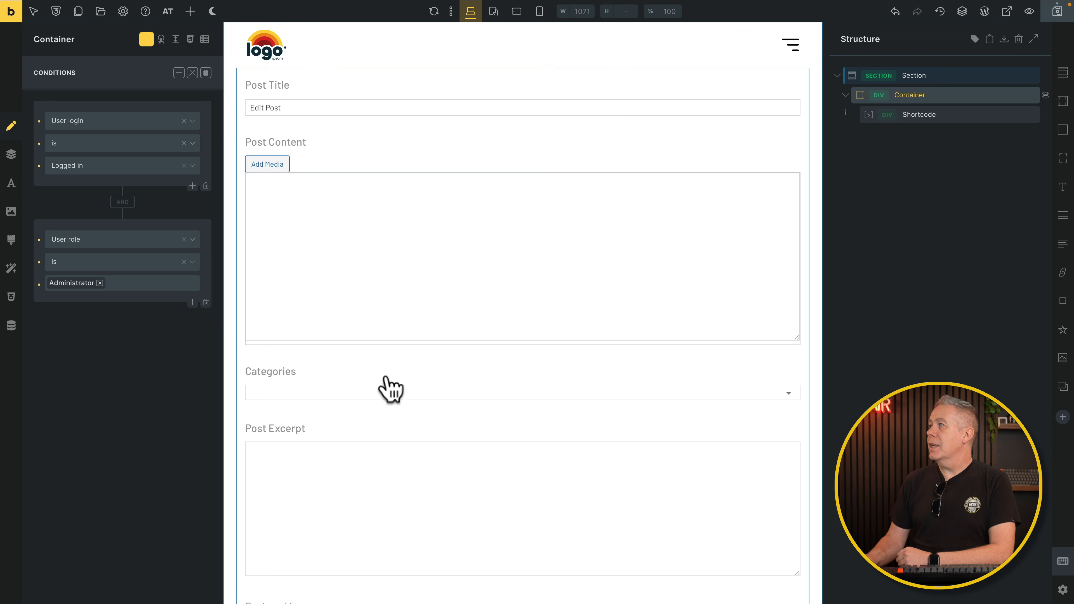
# Step: Save the Edit Post page and view its form on the front end
pyautogui.click(1057, 12)
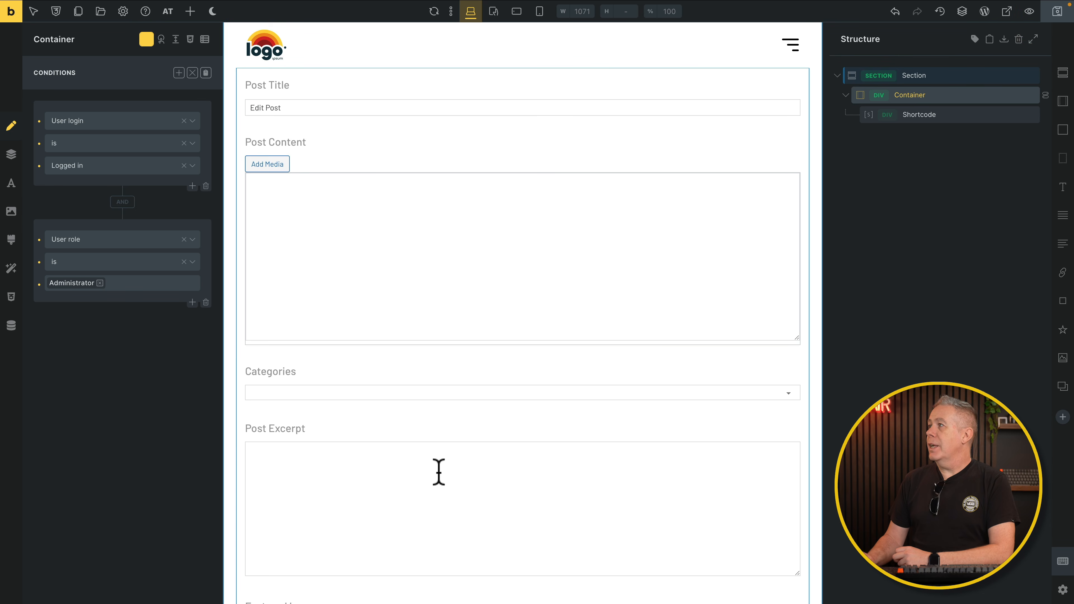
pyautogui.click(1007, 13)
pyautogui.scroll(-9, 288, 379)
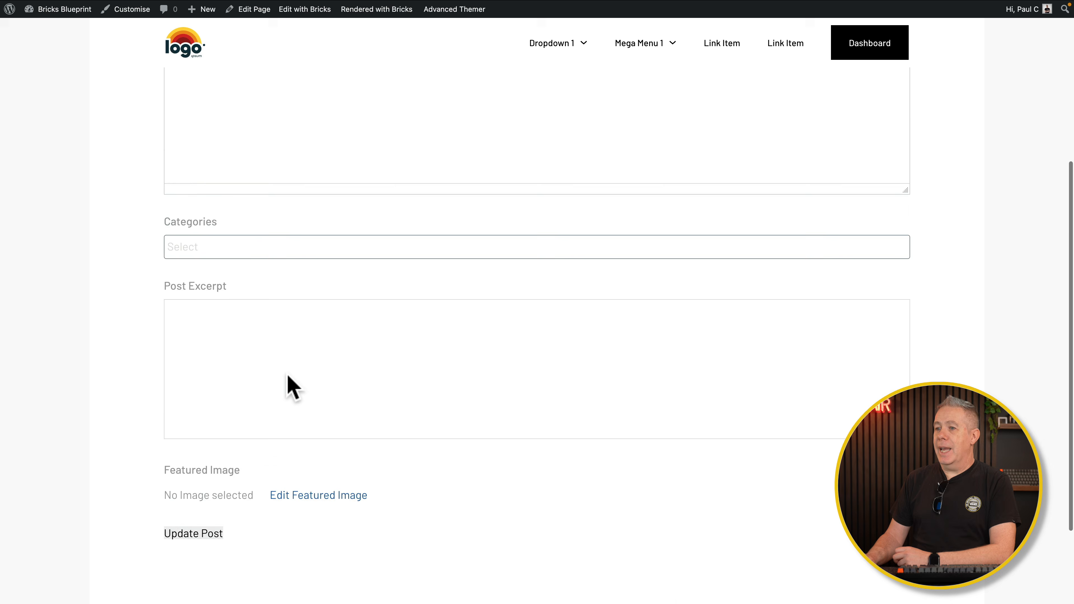
pyautogui.scroll(5, 288, 381)
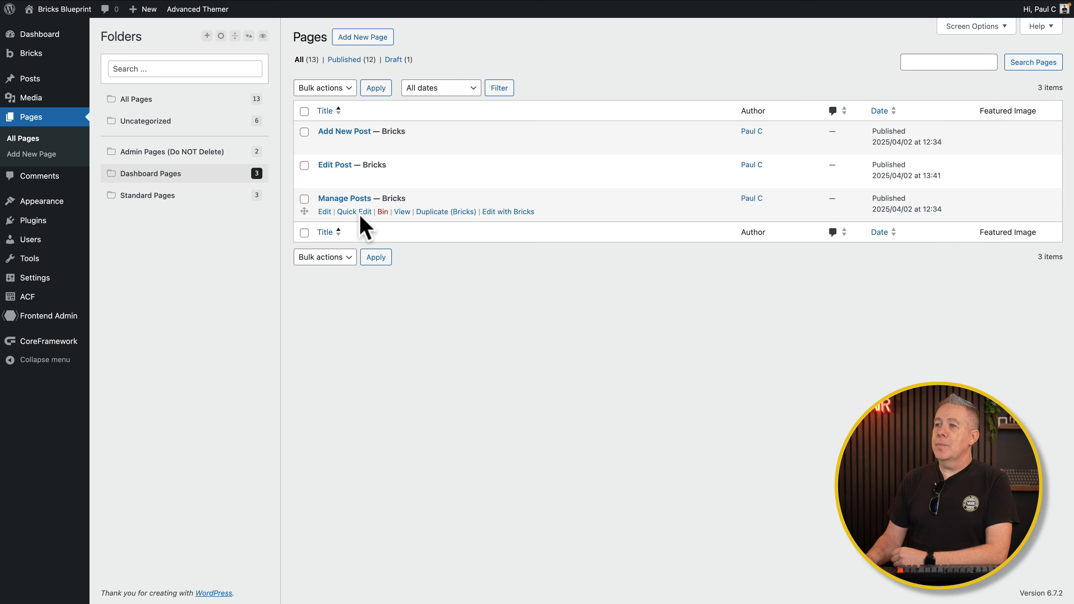
# Step: Open the Manage Posts page in Bricks and set the link type of the Post Card's .post-card__edit-button class to Custom URL
pyautogui.click(505, 211)
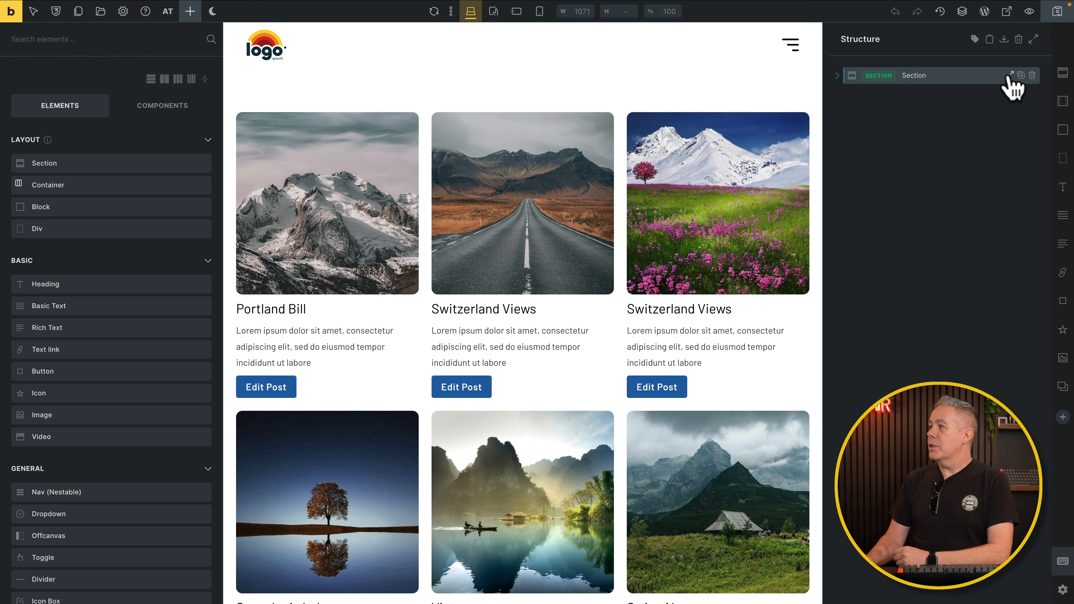
pyautogui.click(1009, 76)
pyautogui.click(954, 194)
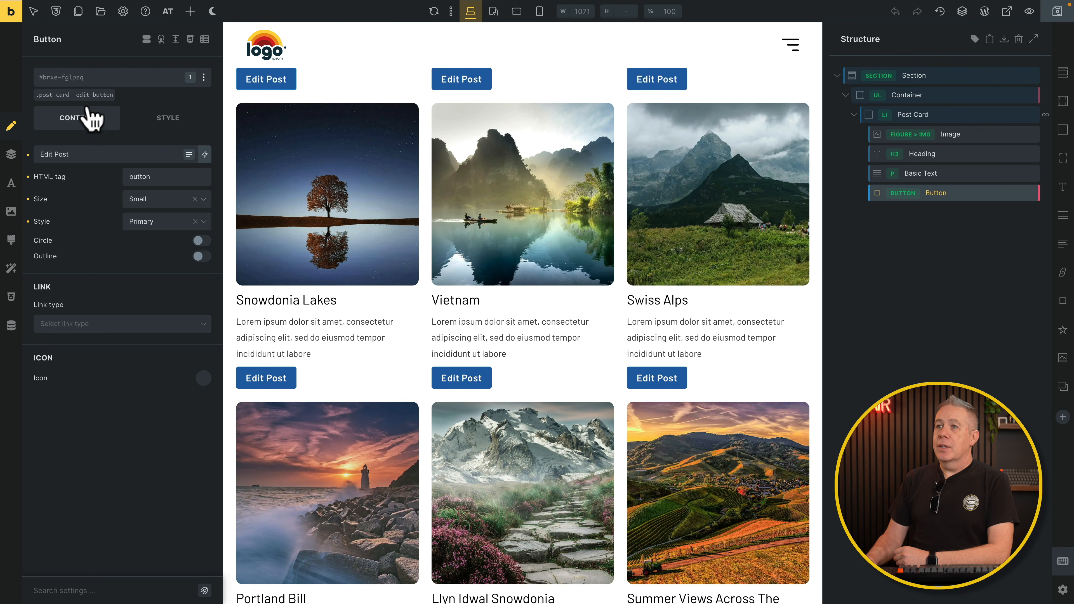
pyautogui.click(80, 94)
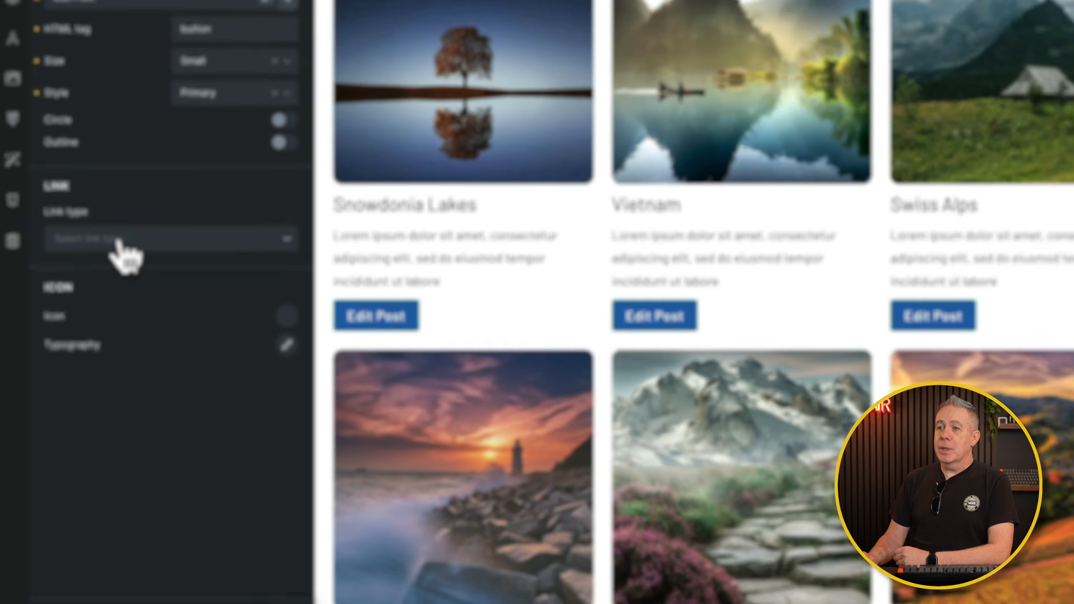
pyautogui.click(87, 324)
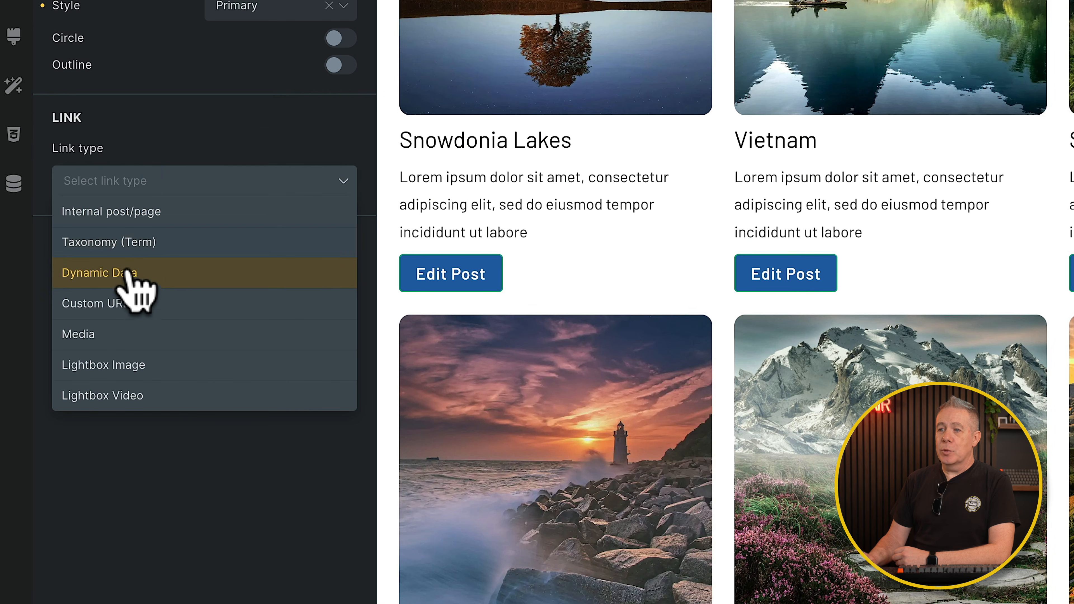
pyautogui.click(129, 304)
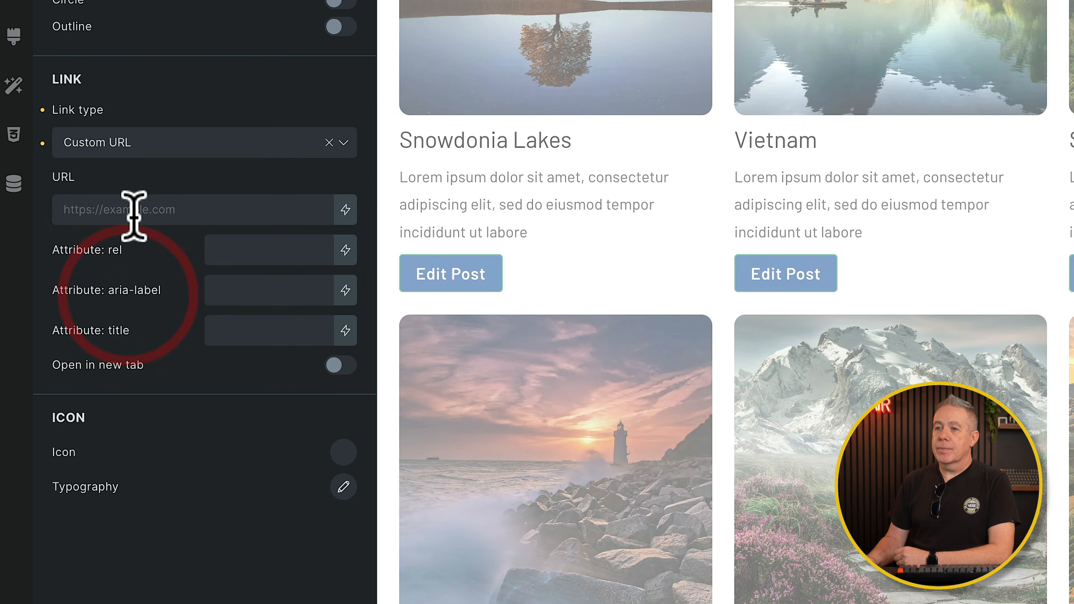
# Step: Copy the Edit Post page's slug and enter /edit-post/ as the Edit Post button's link URL
pyautogui.click(137, 209)
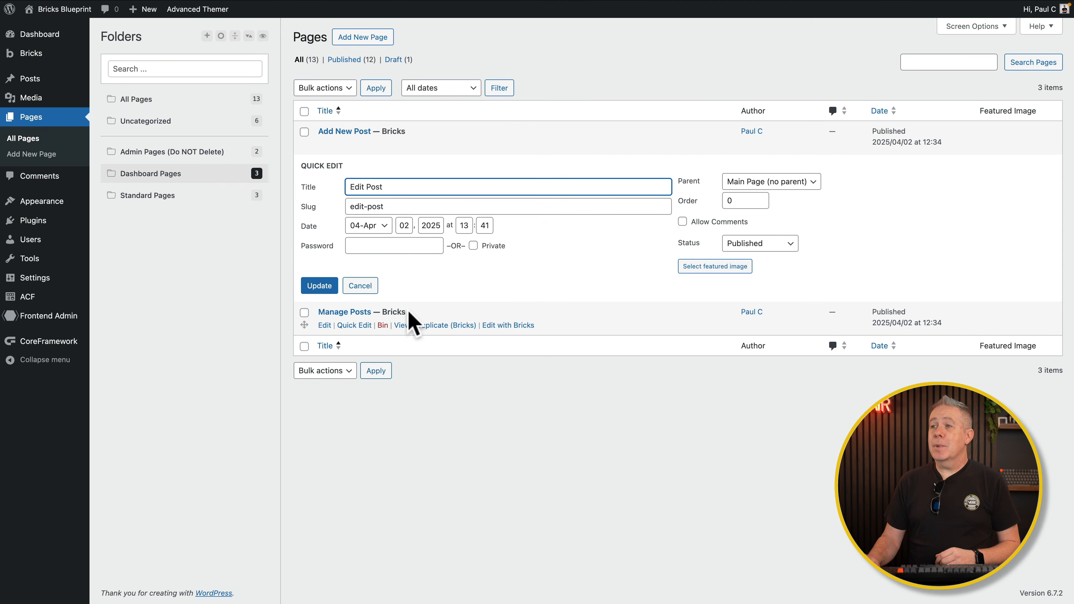
pyautogui.moveTo(396, 206); pyautogui.dragTo(377, 206)
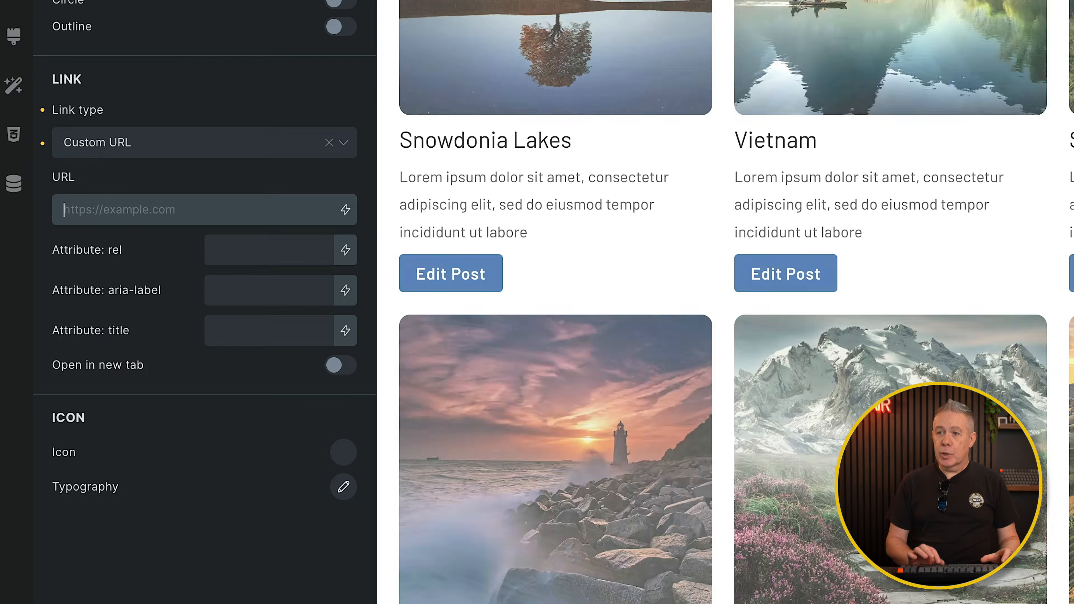
pyautogui.write('/')
pyautogui.write('edit-post')
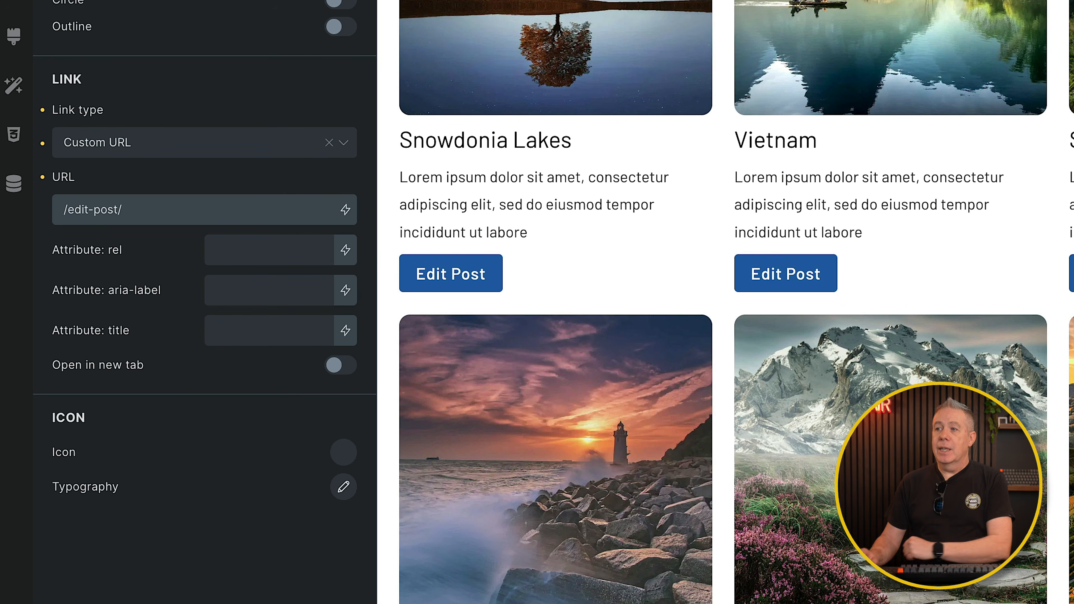
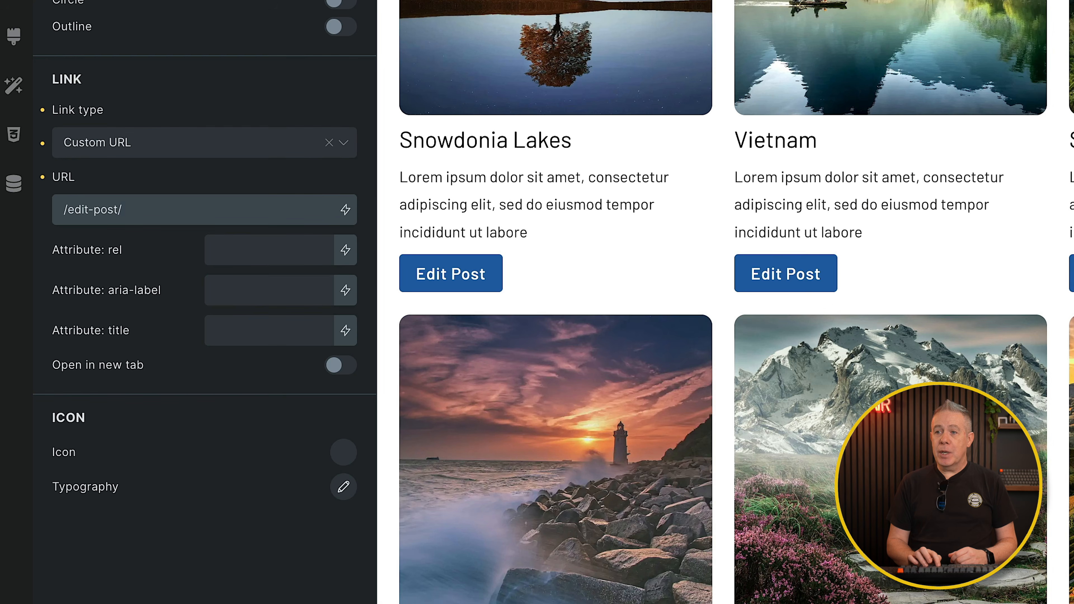
# Step: Append ?post_id= followed by the Post ID dynamic tag {post_id} to the button's link URL
pyautogui.write('?post_id=')
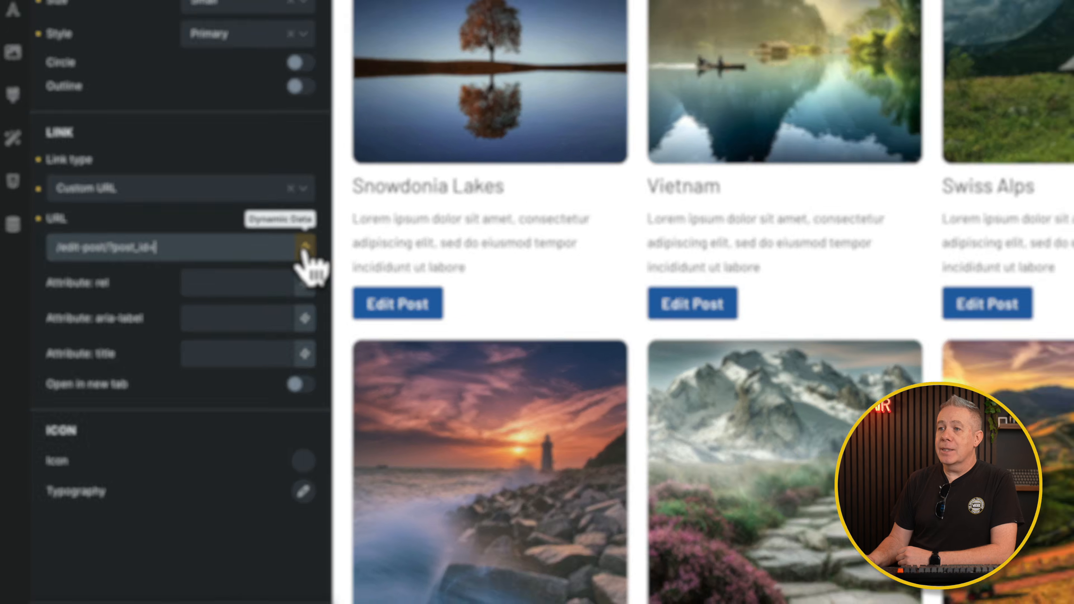
pyautogui.click(345, 209)
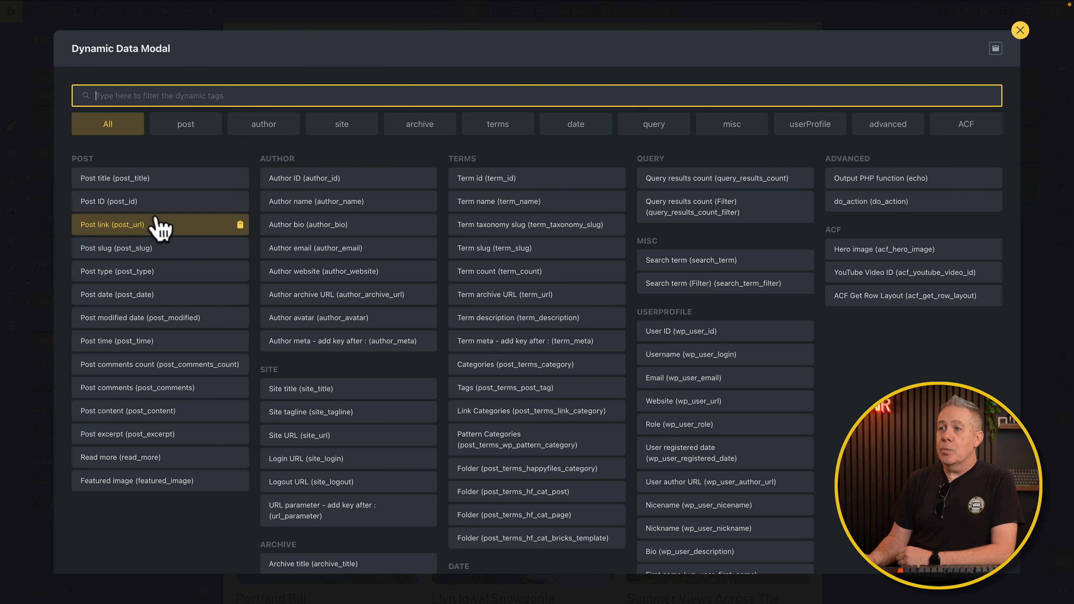
pyautogui.click(163, 202)
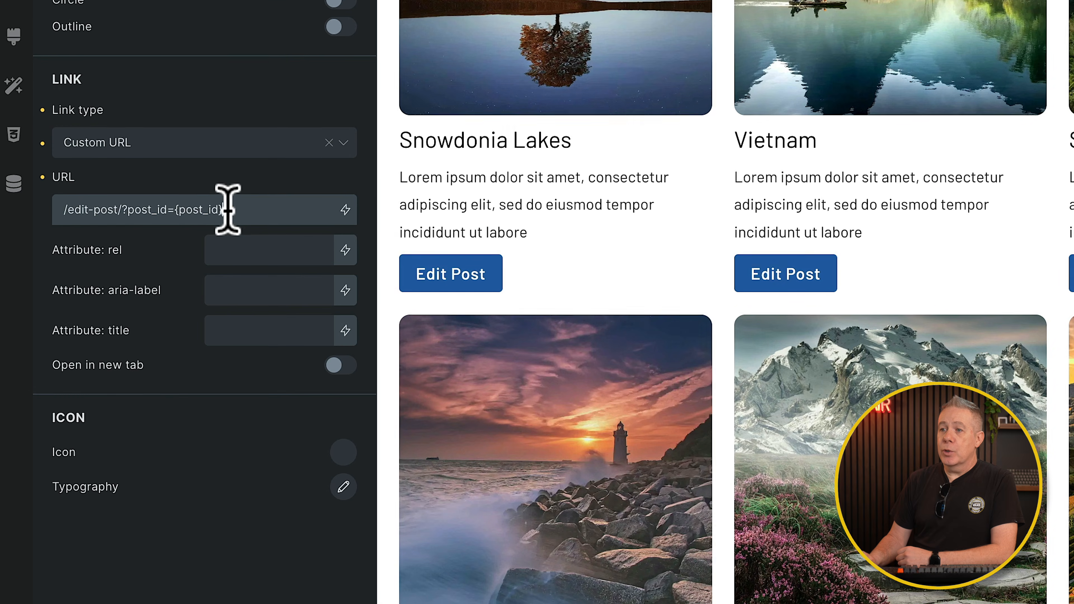
pyautogui.moveTo(228, 210); pyautogui.dragTo(174, 209)
pyautogui.click(237, 212)
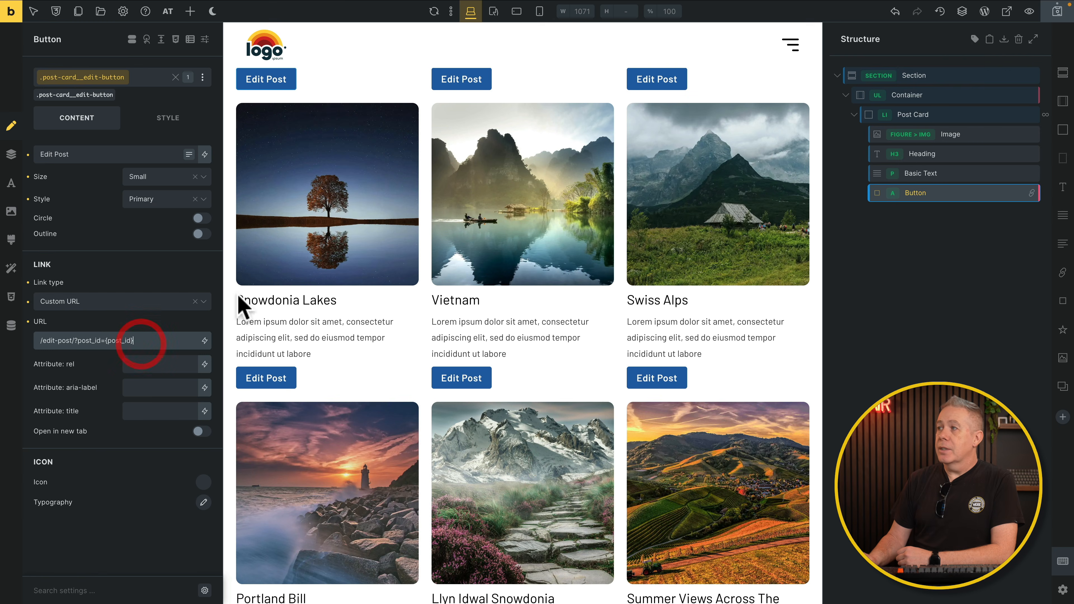
# Step: Save the Manage Posts page, open the Portland Bill post's edit form on the front end and review its fields
pyautogui.click(1056, 17)
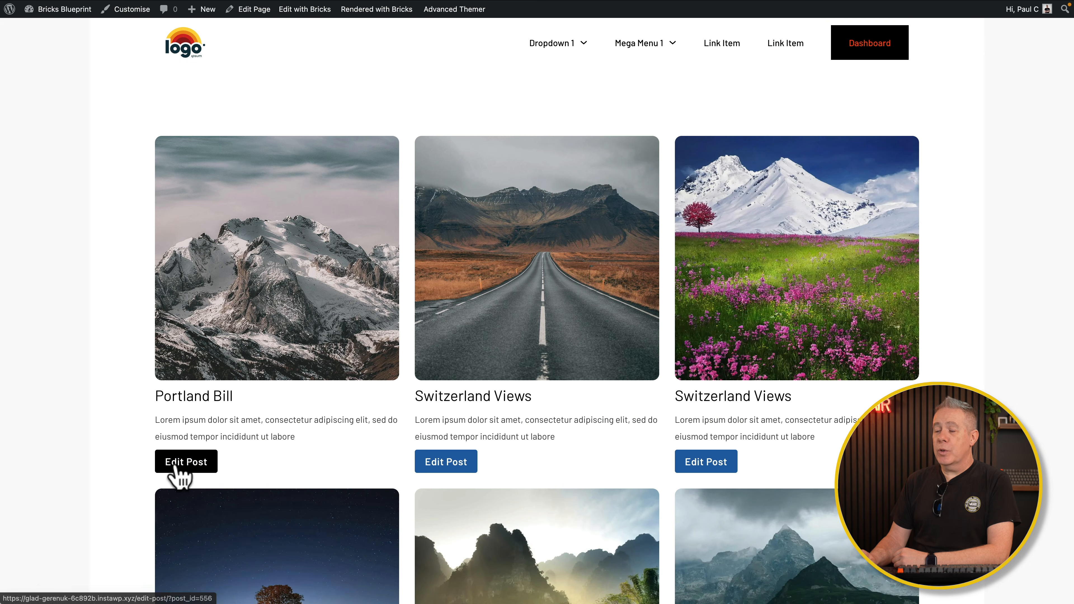
pyautogui.click(176, 465)
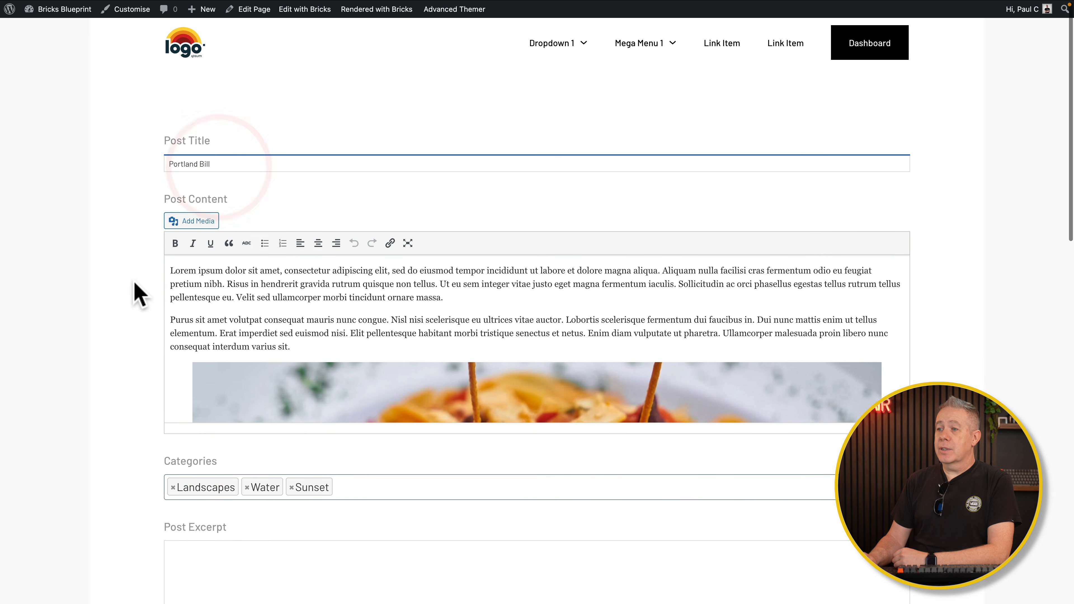
pyautogui.scroll(-2, 132, 293)
pyautogui.scroll(-5, 282, 276)
pyautogui.scroll(-2, 285, 275)
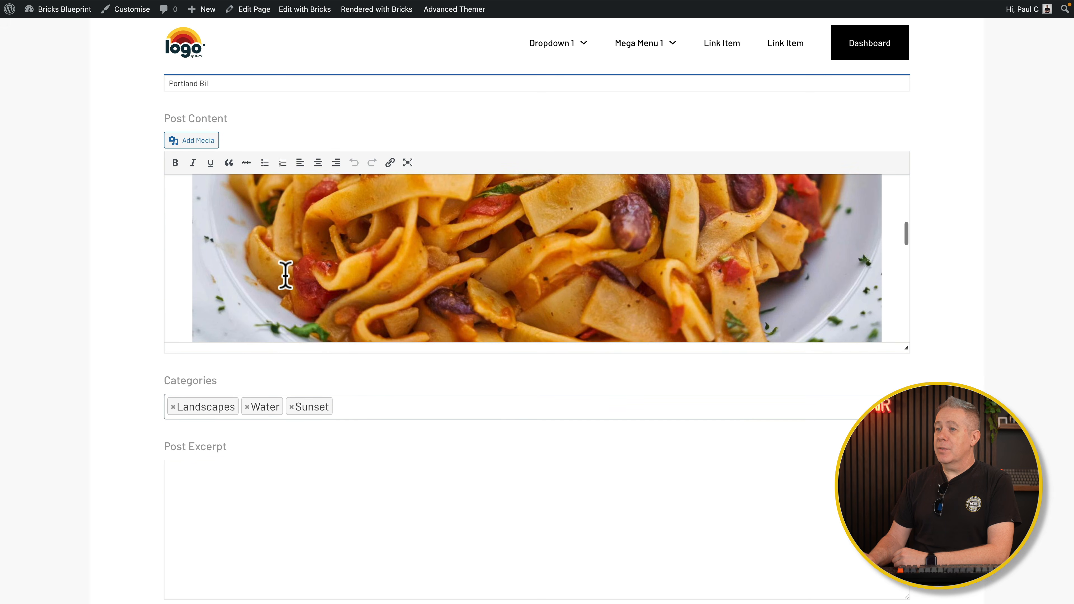
pyautogui.scroll(-5, 146, 402)
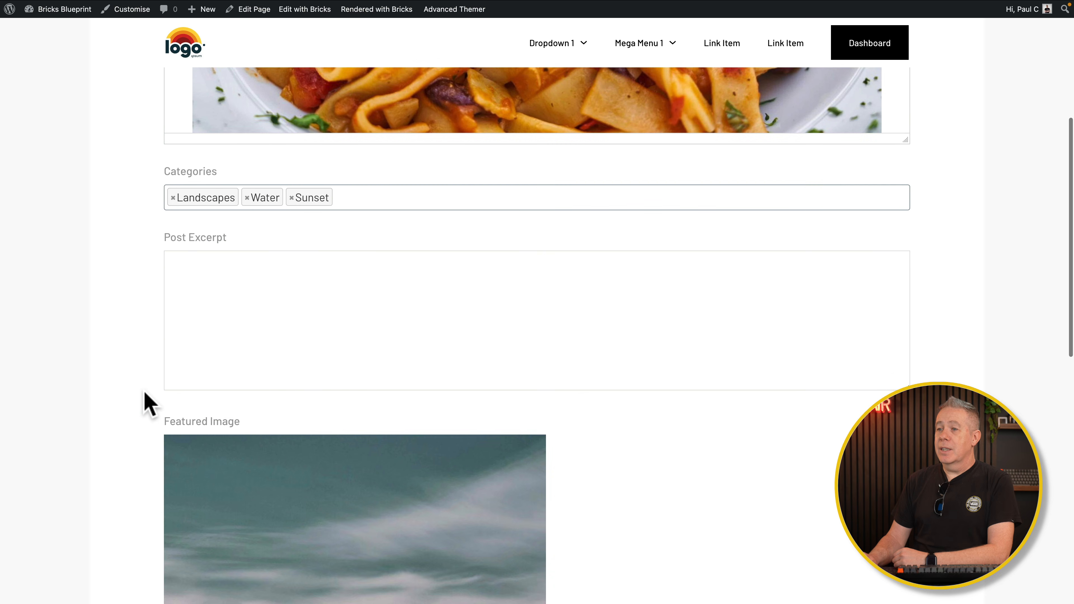
# Step: Change the post title to "Portland Bill - OKAY!" in the front-end edit form and submit the update
pyautogui.scroll(-15, 220, 300)
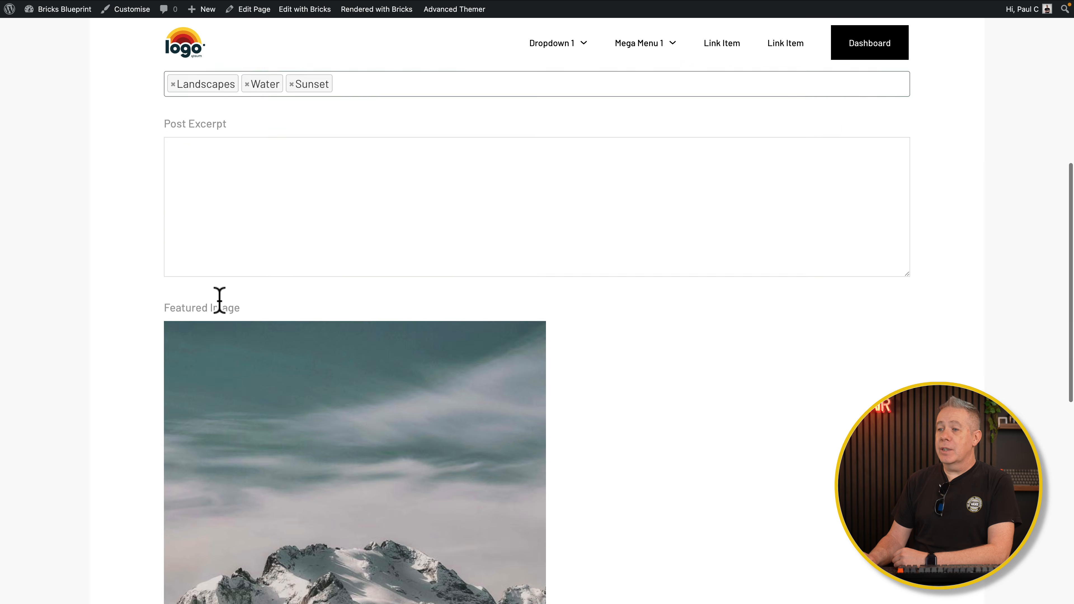
pyautogui.scroll(20, 220, 300)
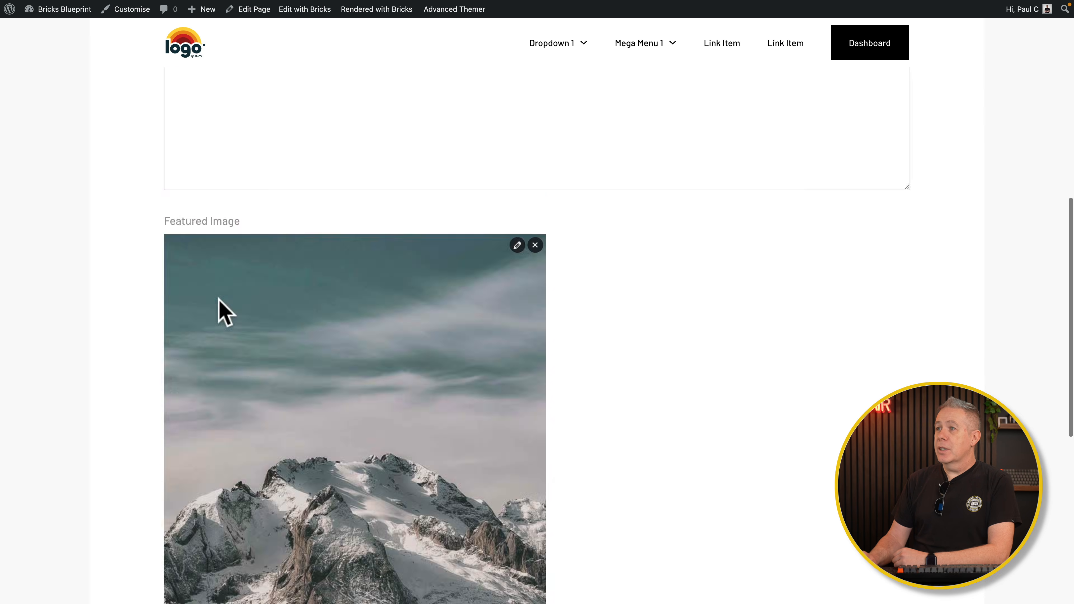
pyautogui.scroll(1, 220, 301)
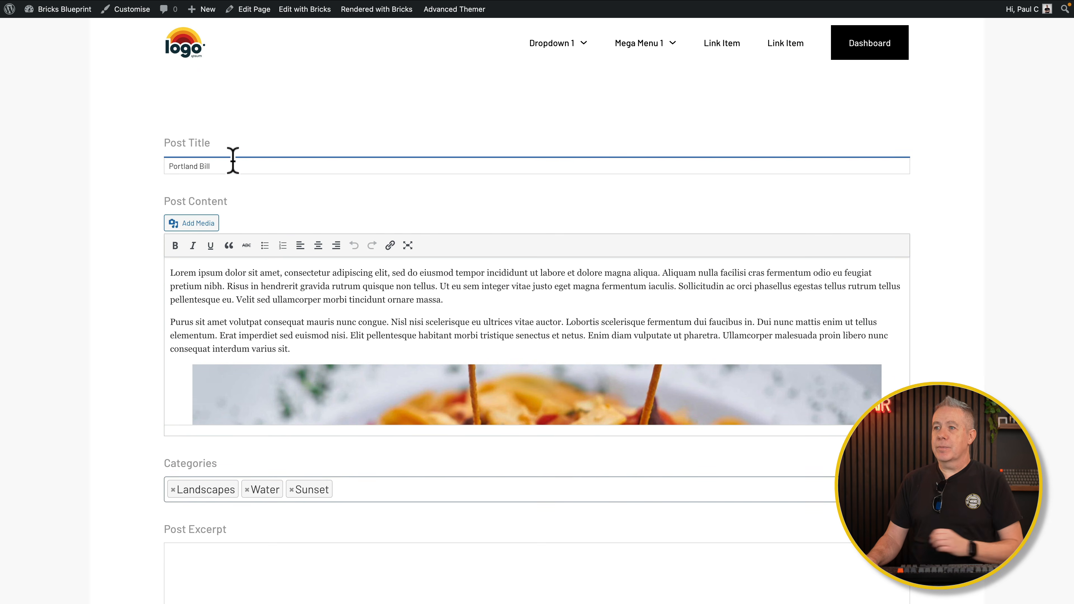
pyautogui.write('Y!')
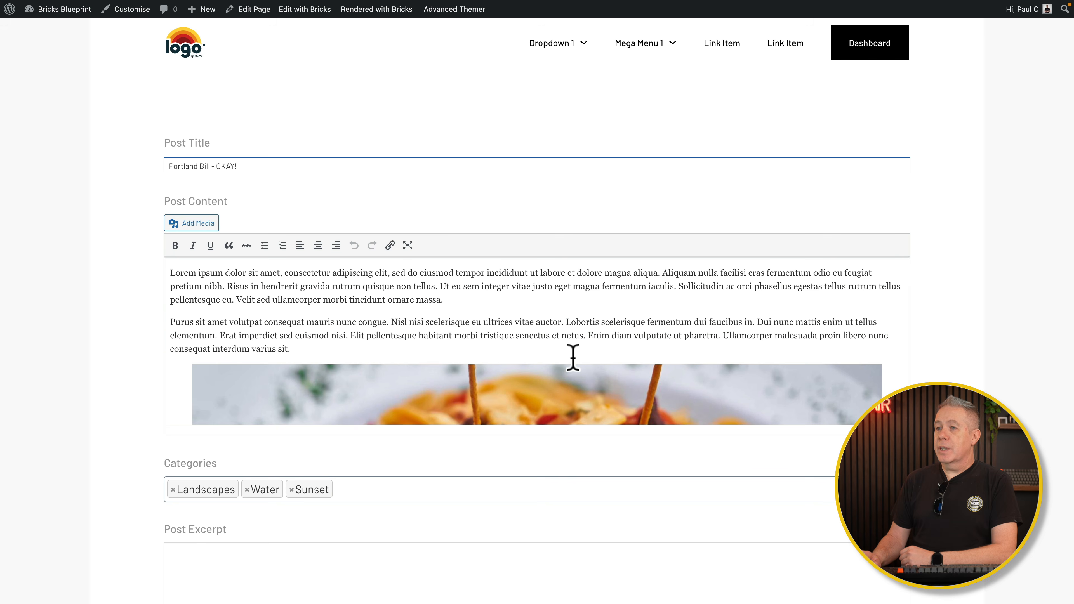
pyautogui.scroll(-10, 573, 358)
pyautogui.scroll(-1, 104, 433)
pyautogui.scroll(-15, 104, 433)
pyautogui.click(196, 417)
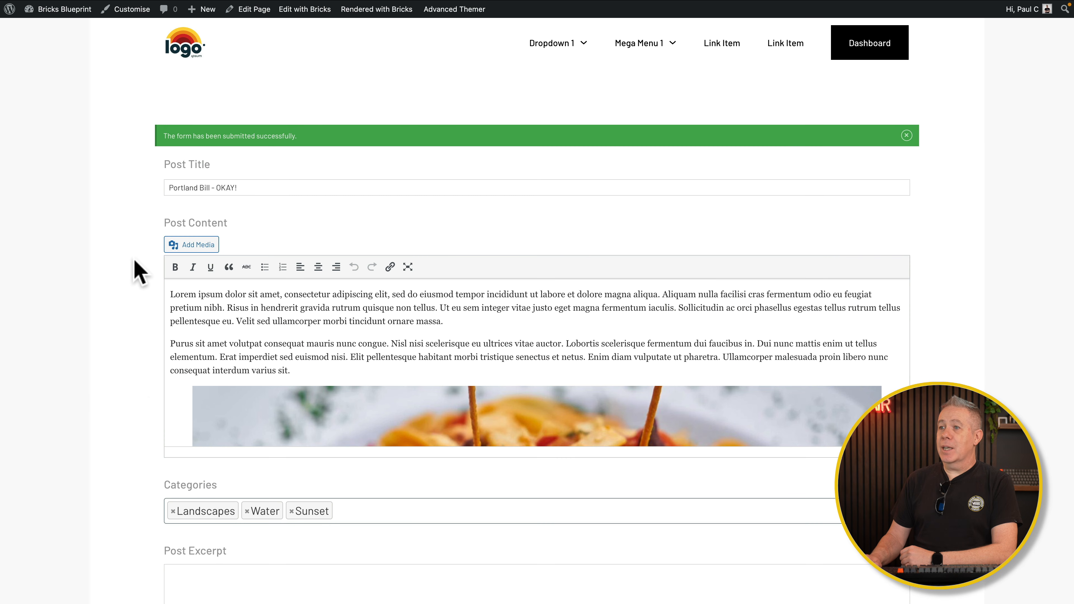
pyautogui.click(240, 190)
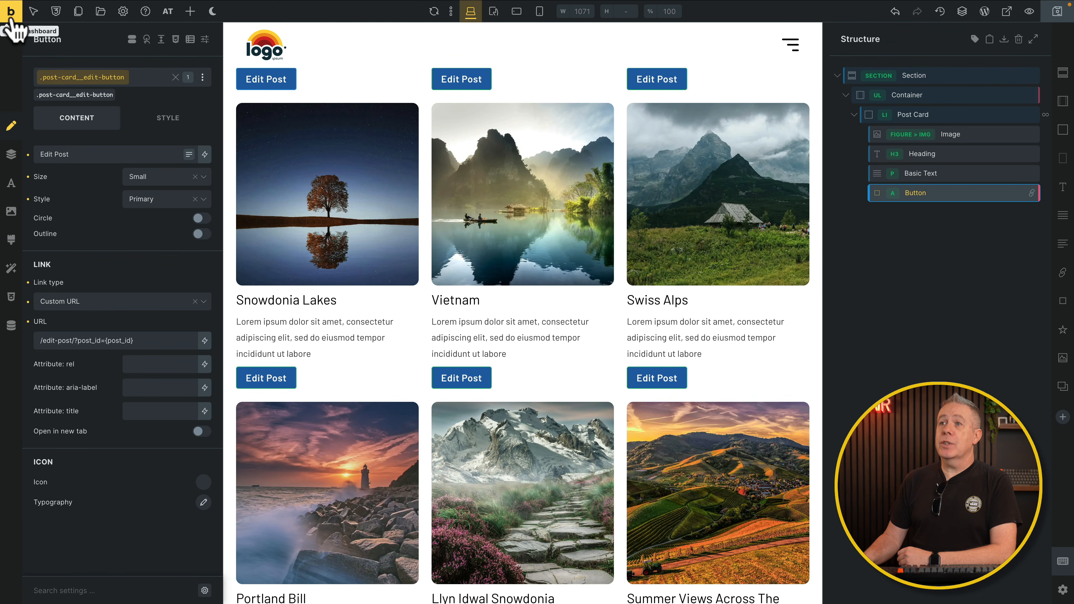
# Step: Create and save a Frontend Admin form titled Add New Post with the type New Post Form
pyautogui.click(11, 17)
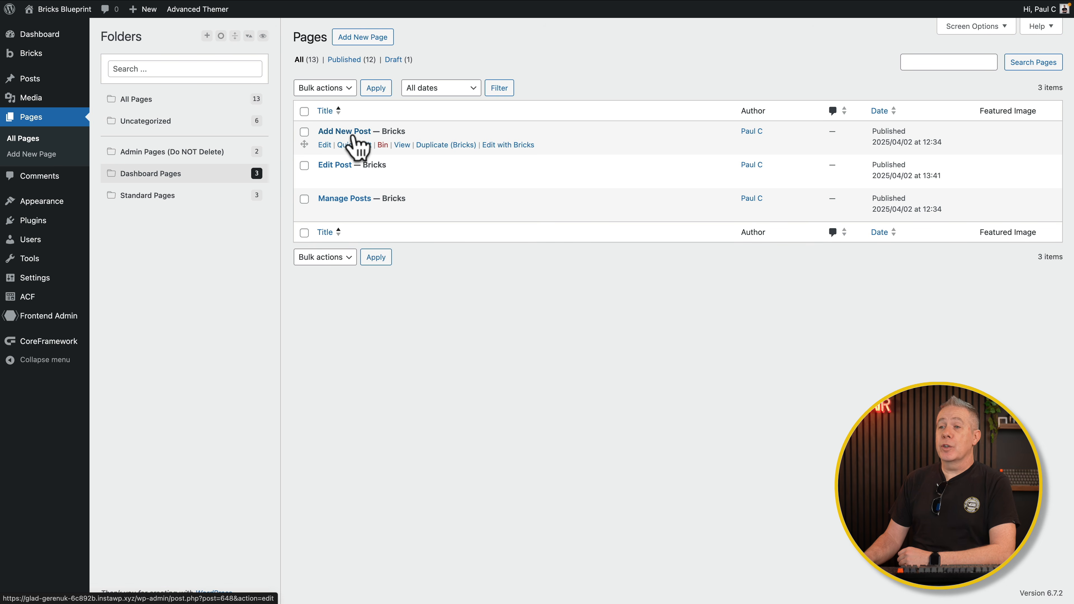
pyautogui.moveTo(34, 324)
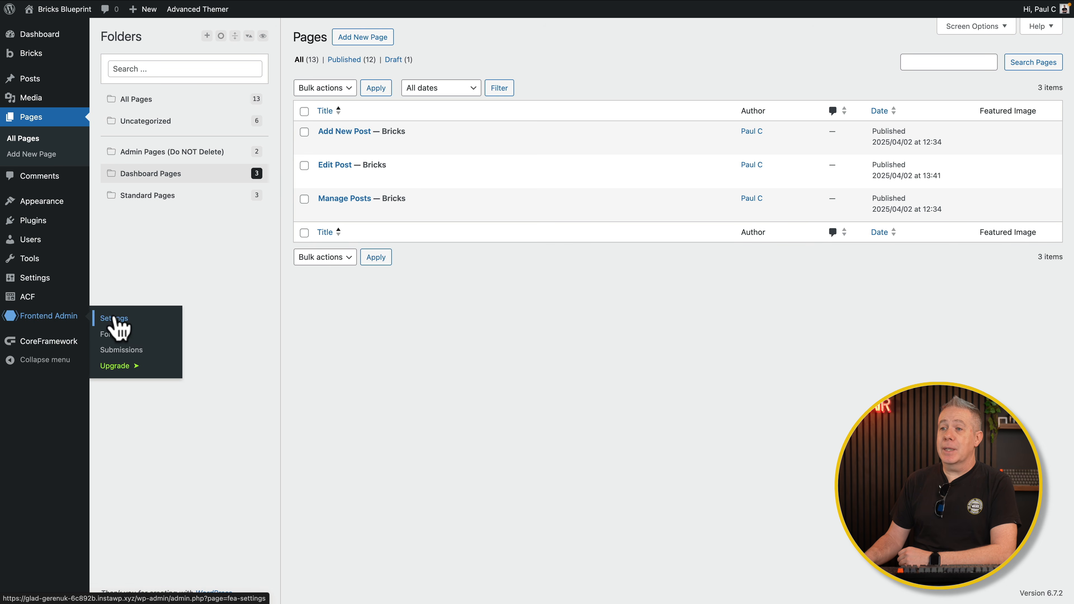
pyautogui.click(117, 333)
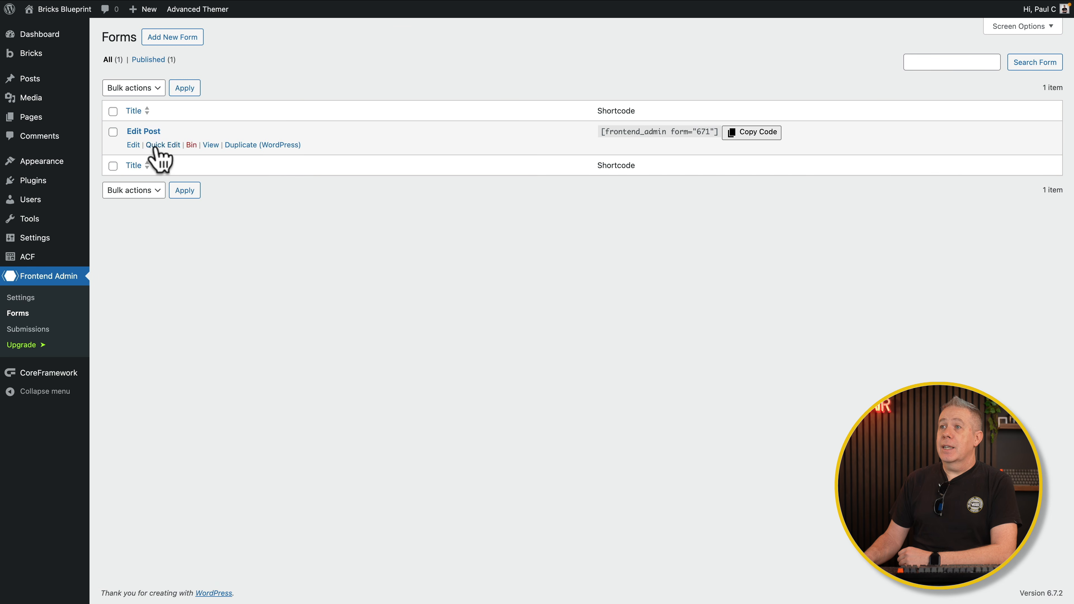
pyautogui.click(177, 38)
pyautogui.click(241, 38)
pyautogui.click(288, 123)
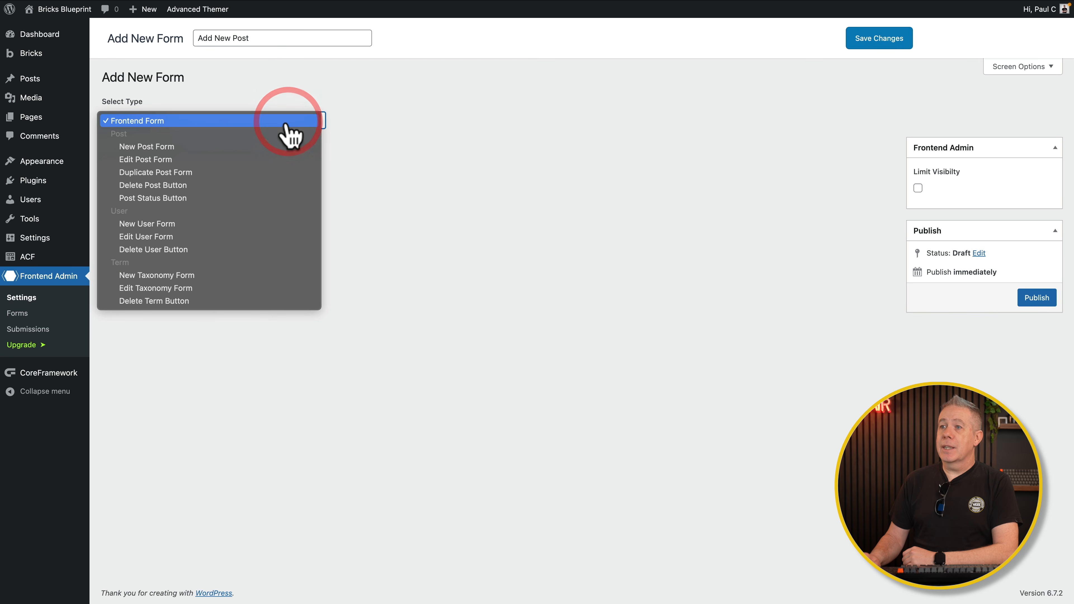
pyautogui.click(189, 148)
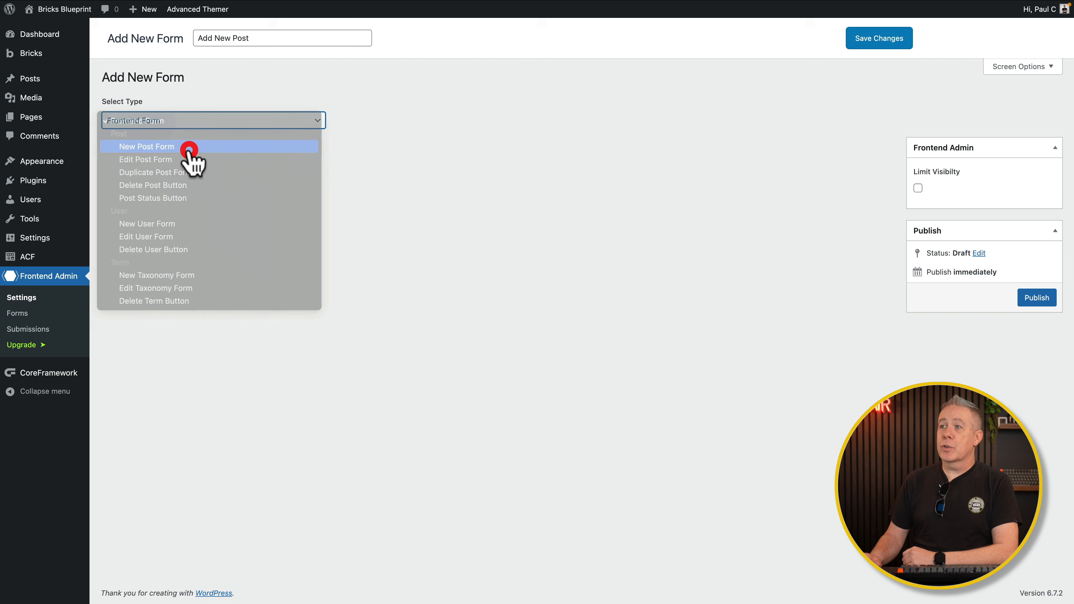
pyautogui.click(870, 38)
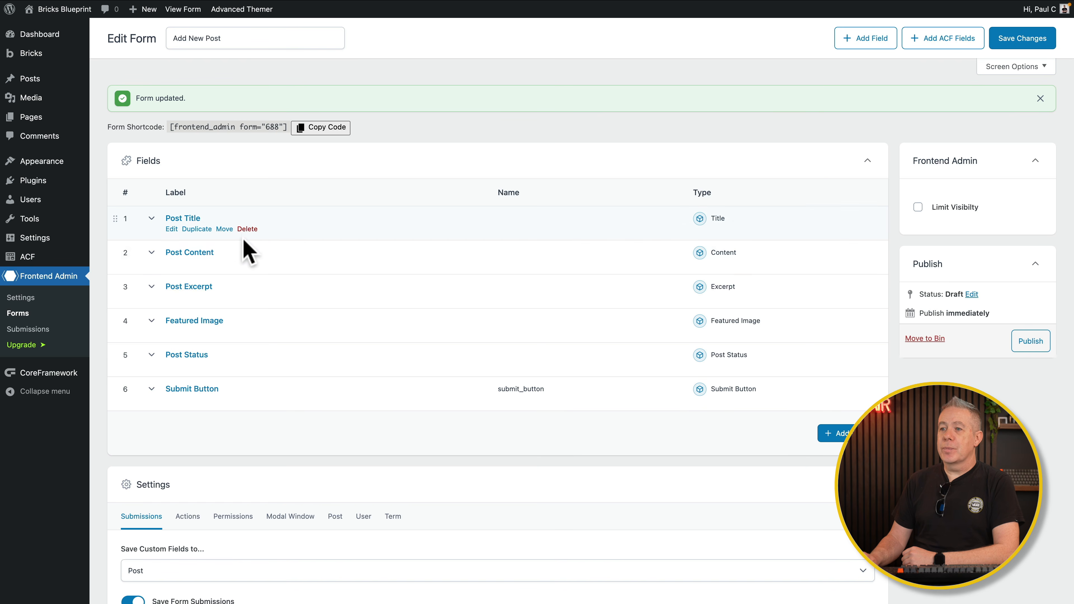
# Step: Set the Post Status field's display mode to Hidden
pyautogui.click(152, 355)
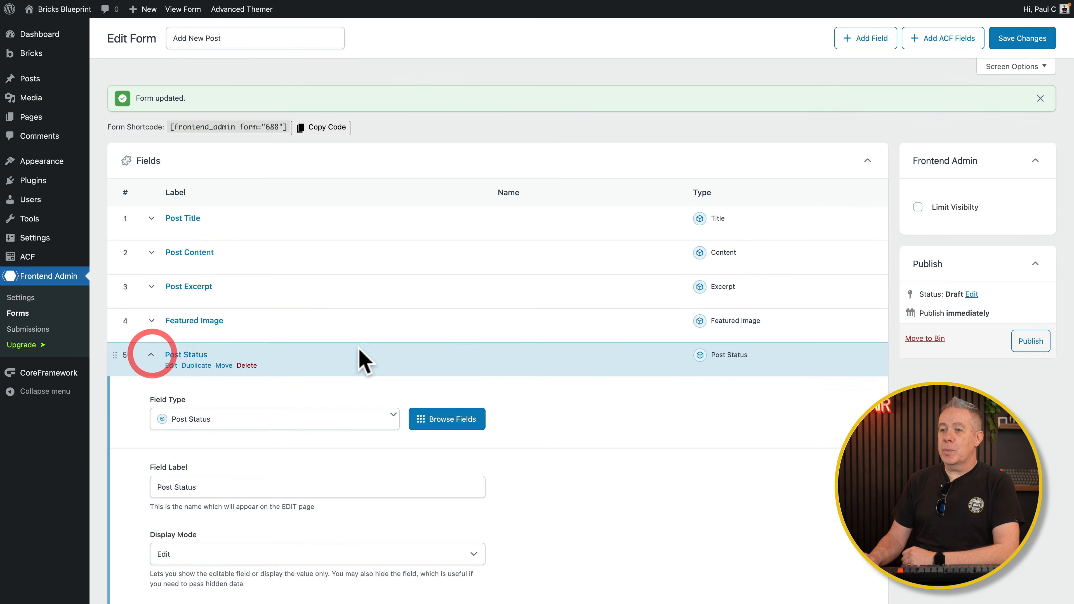
pyautogui.scroll(-5, 360, 360)
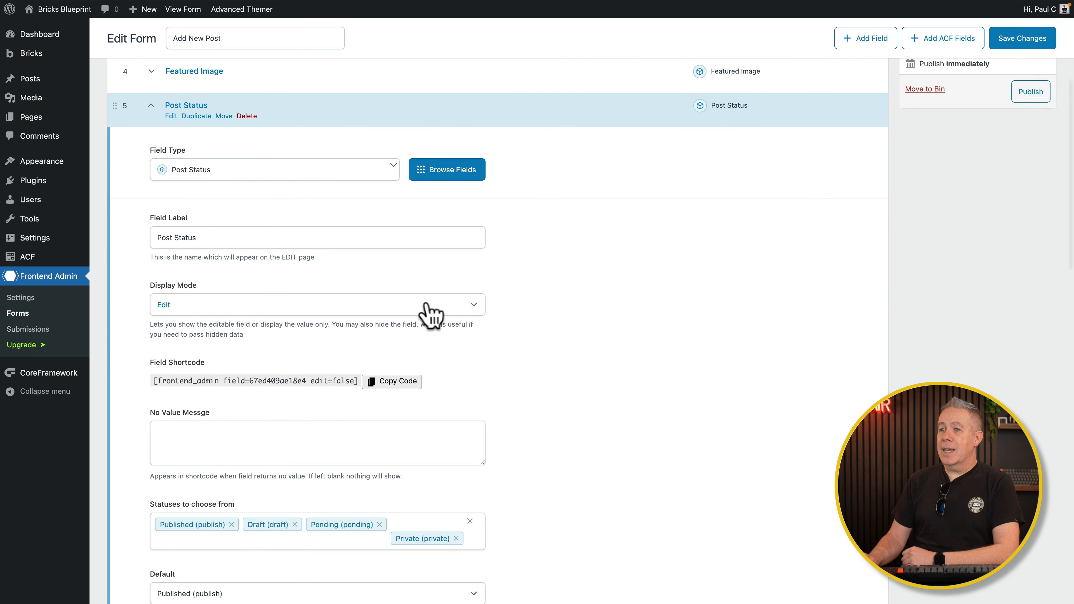
pyautogui.click(425, 305)
pyautogui.click(251, 328)
# Step: Set the Post Status field's default to Draft (draft), then check the Post Title field's settings
pyautogui.scroll(-5, 529, 419)
pyautogui.click(474, 356)
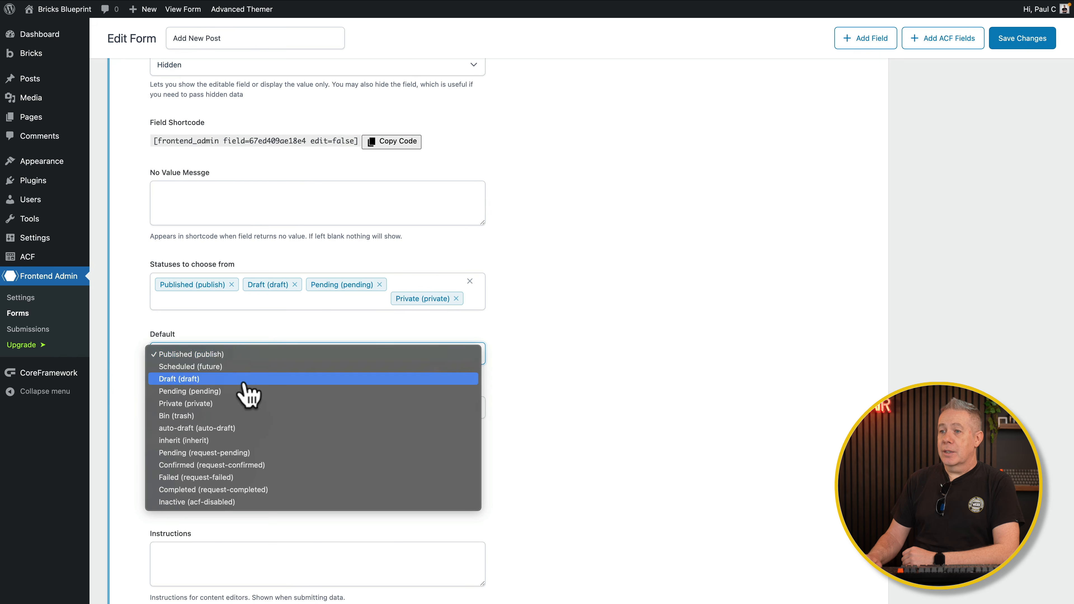
pyautogui.click(247, 383)
pyautogui.scroll(-2, 592, 365)
pyautogui.scroll(-4, 597, 376)
pyautogui.scroll(13, 596, 377)
pyautogui.scroll(1, 596, 377)
pyautogui.click(151, 250)
pyautogui.scroll(1, 254, 203)
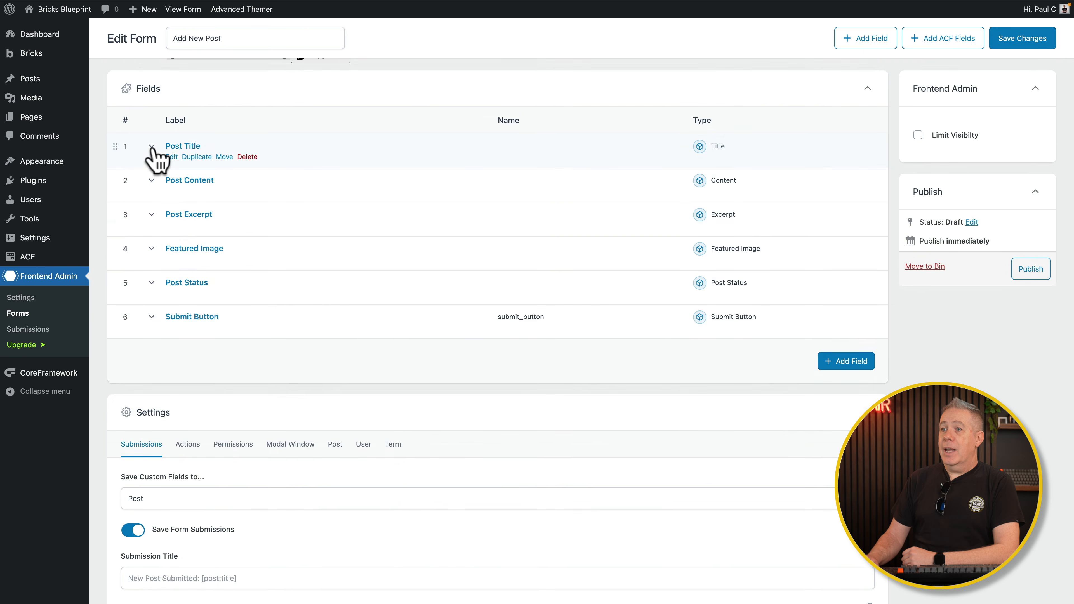
pyautogui.click(151, 147)
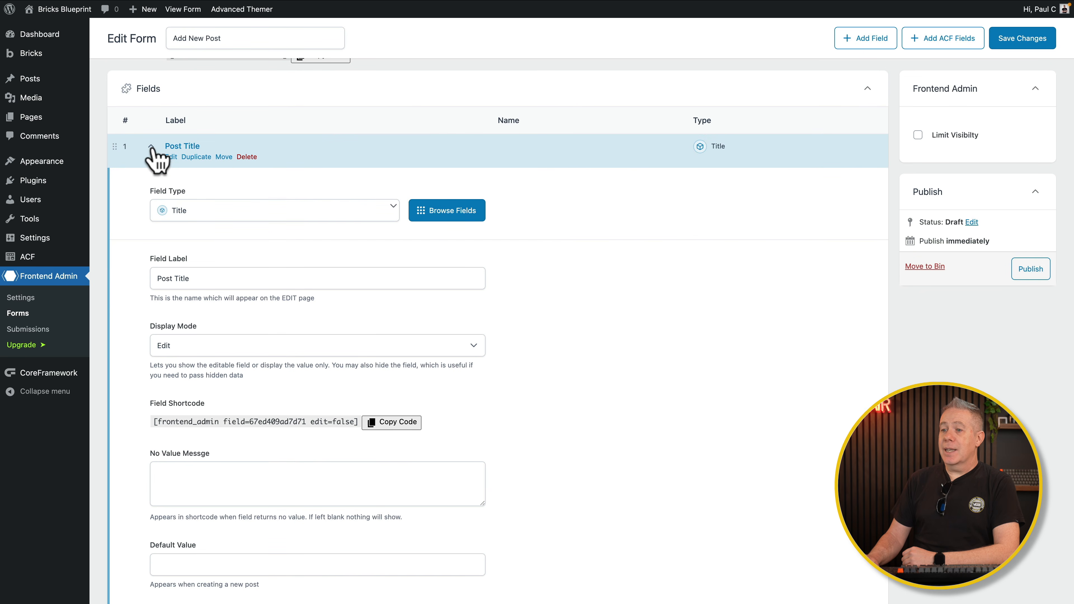
pyautogui.click(151, 146)
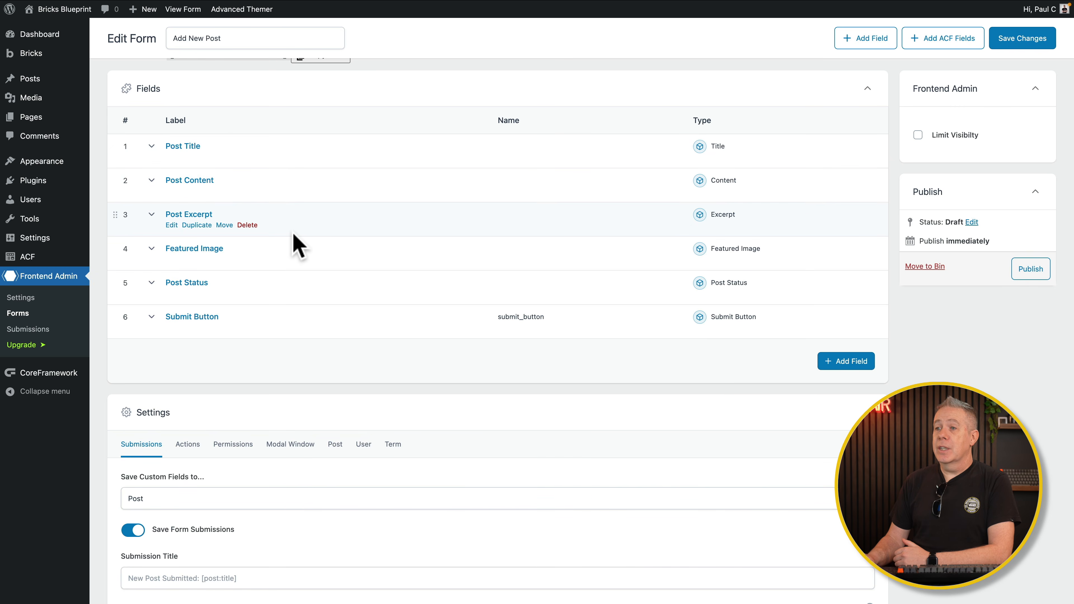
# Step: Add a Taxonomy field to the form with the label Categories and the field name categories
pyautogui.click(844, 364)
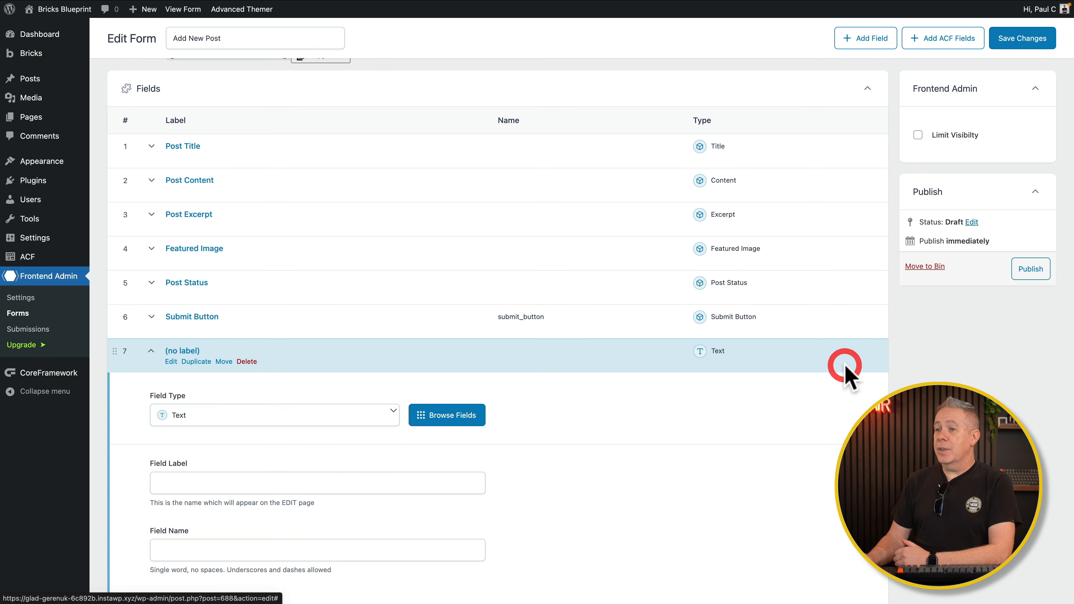
pyautogui.click(307, 415)
pyautogui.write('tax')
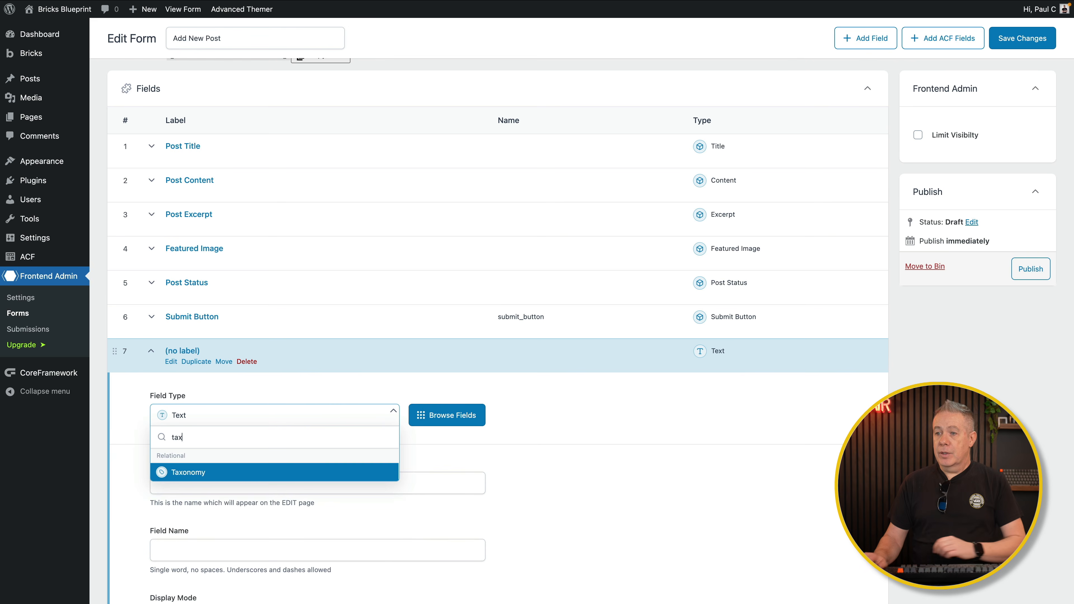
pyautogui.click(215, 482)
pyautogui.scroll(-5, 229, 423)
pyautogui.click(250, 278)
pyautogui.write('Categories')
pyautogui.click(235, 341)
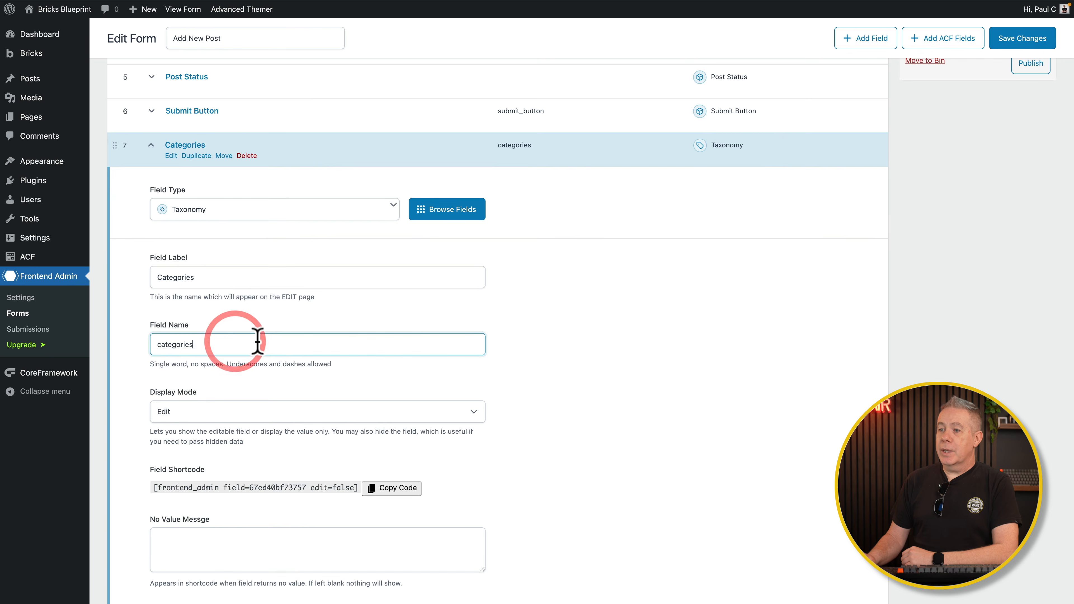
# Step: Disable Create Terms and enable Save Terms and Load Terms for the Categories field
pyautogui.scroll(-3, 503, 425)
pyautogui.scroll(-6, 505, 425)
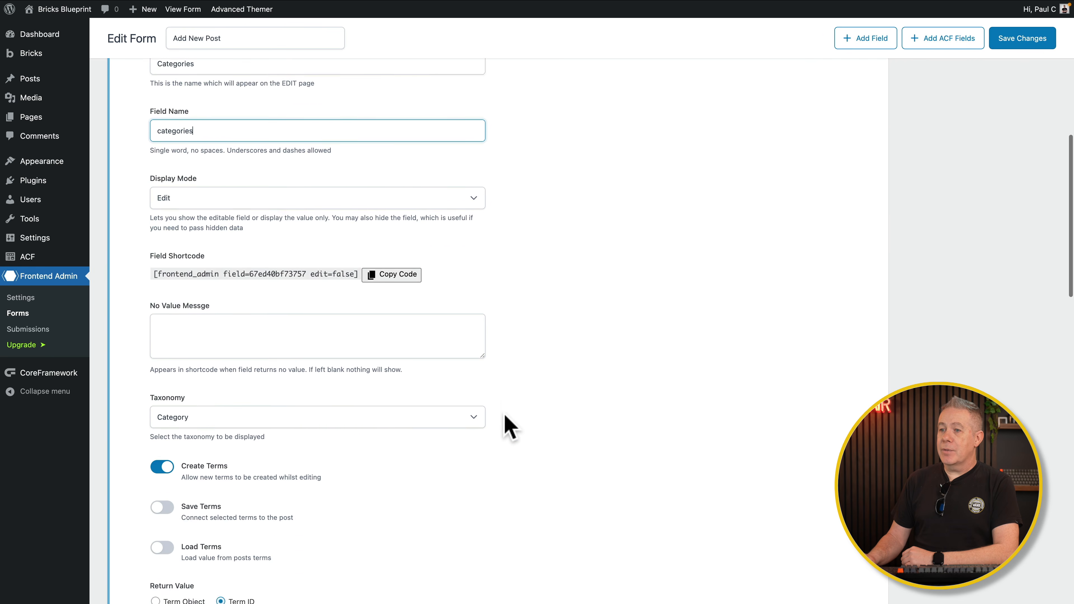
pyautogui.click(163, 357)
pyautogui.click(163, 398)
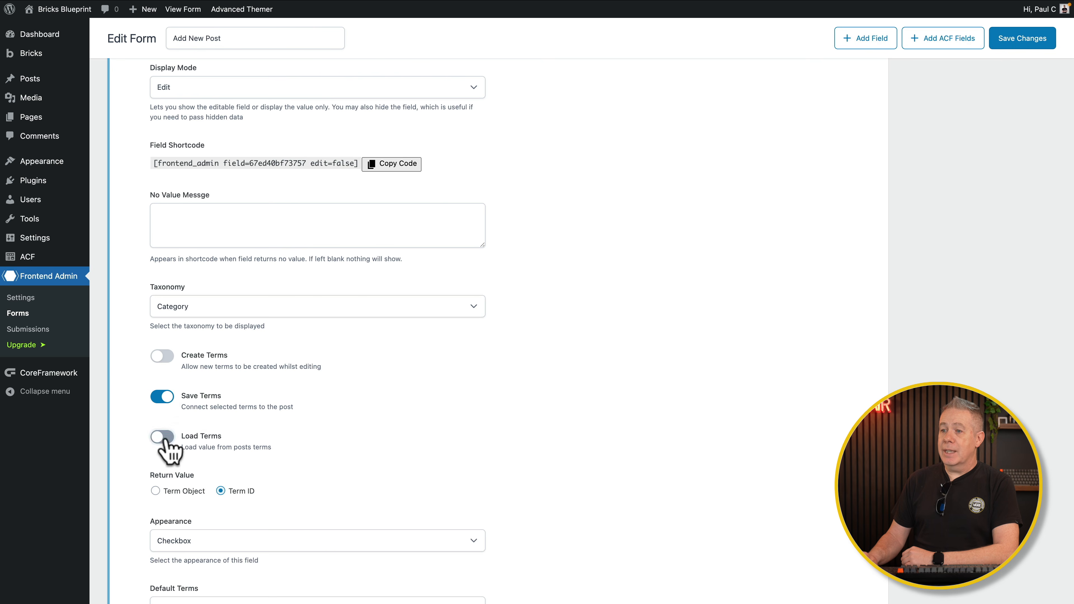
pyautogui.click(163, 436)
# Step: Set the Categories field's appearance to Multi Select and close its settings
pyautogui.scroll(-6, 451, 451)
pyautogui.click(465, 290)
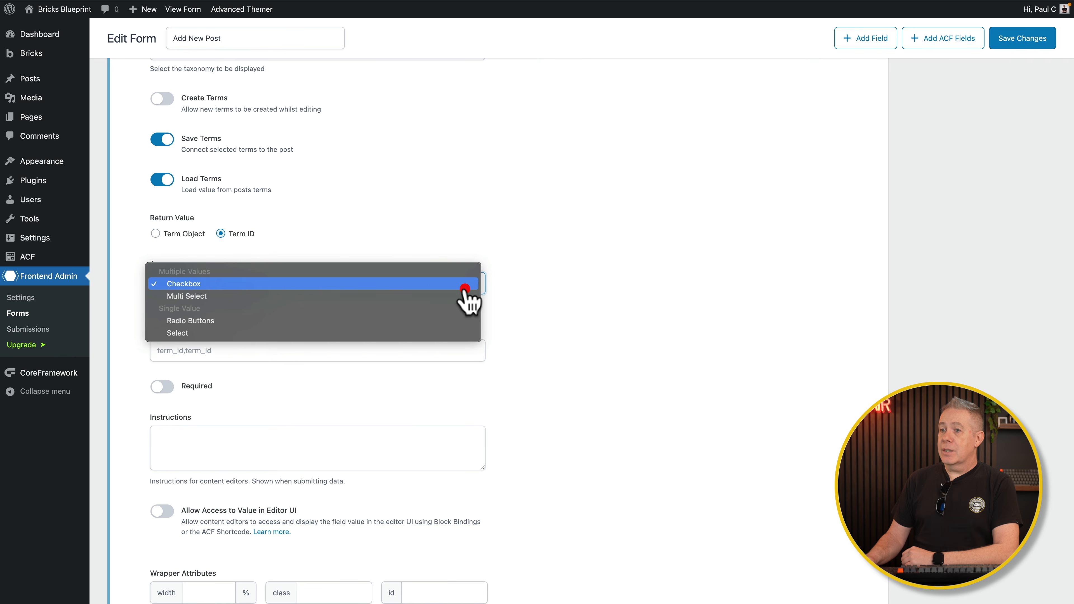
pyautogui.click(350, 294)
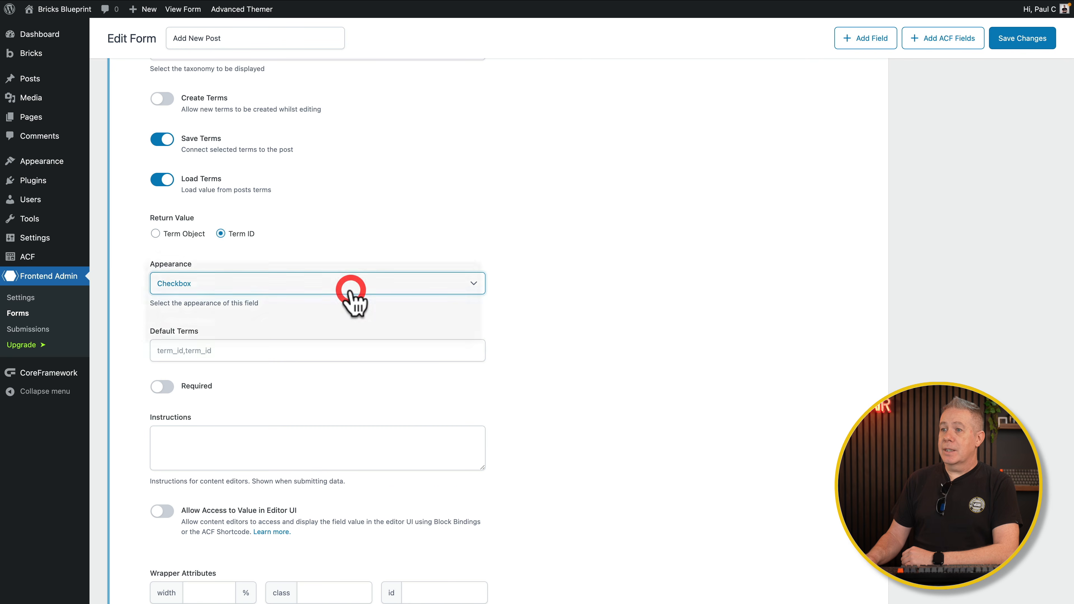
pyautogui.scroll(-3, 520, 370)
pyautogui.scroll(-3, 524, 372)
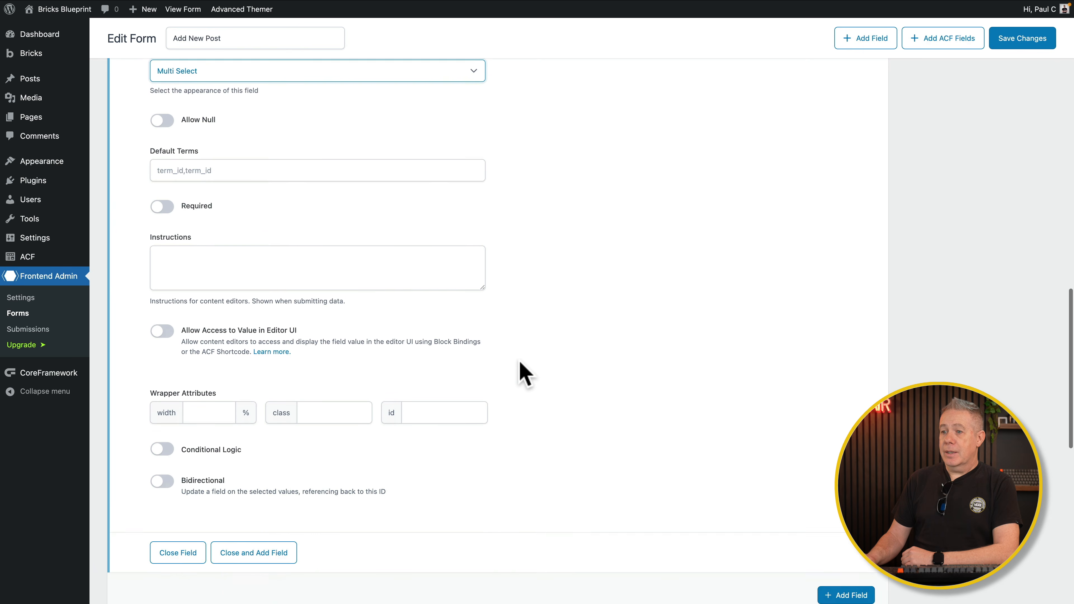
pyautogui.scroll(3, 524, 372)
pyautogui.scroll(-5, 524, 374)
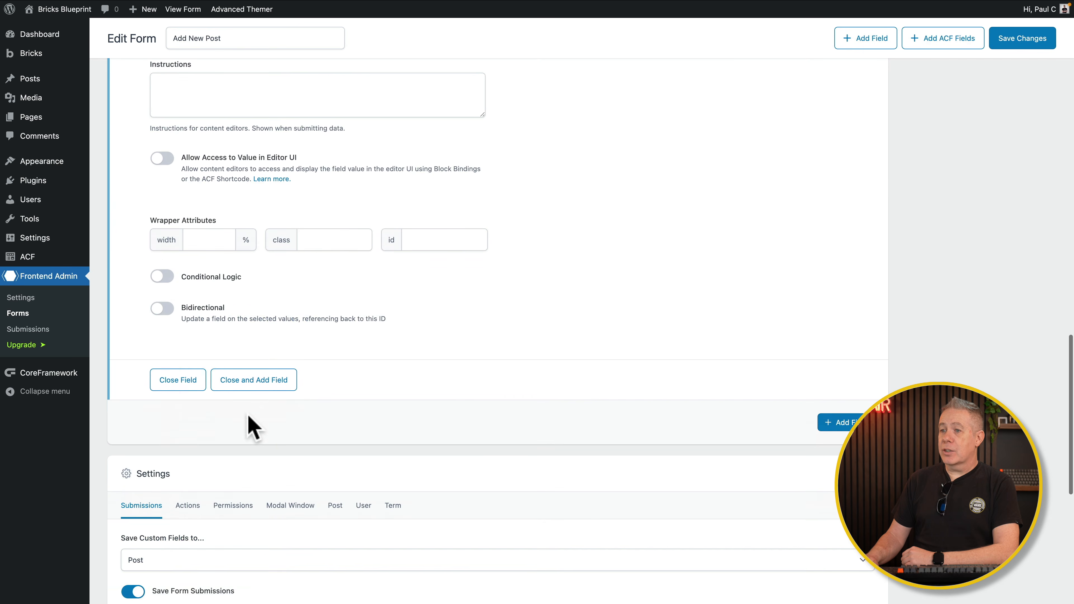
pyautogui.click(165, 372)
# Step: Move the Categories field up to sit between Post Content and Post Excerpt
pyautogui.scroll(5, 571, 313)
pyautogui.scroll(6, 572, 313)
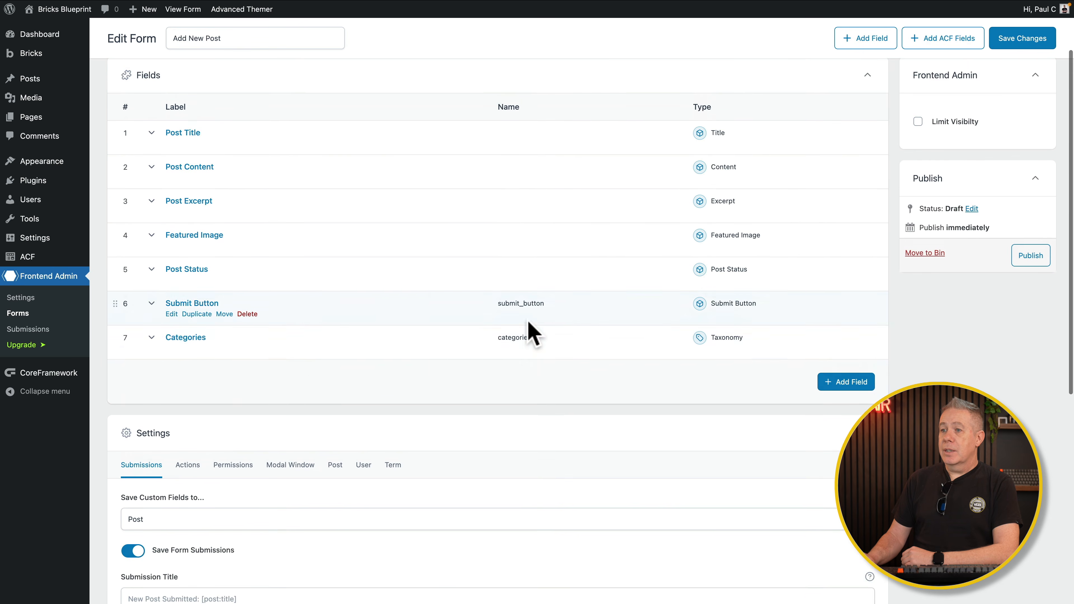
pyautogui.moveTo(114, 392); pyautogui.dragTo(112, 253)
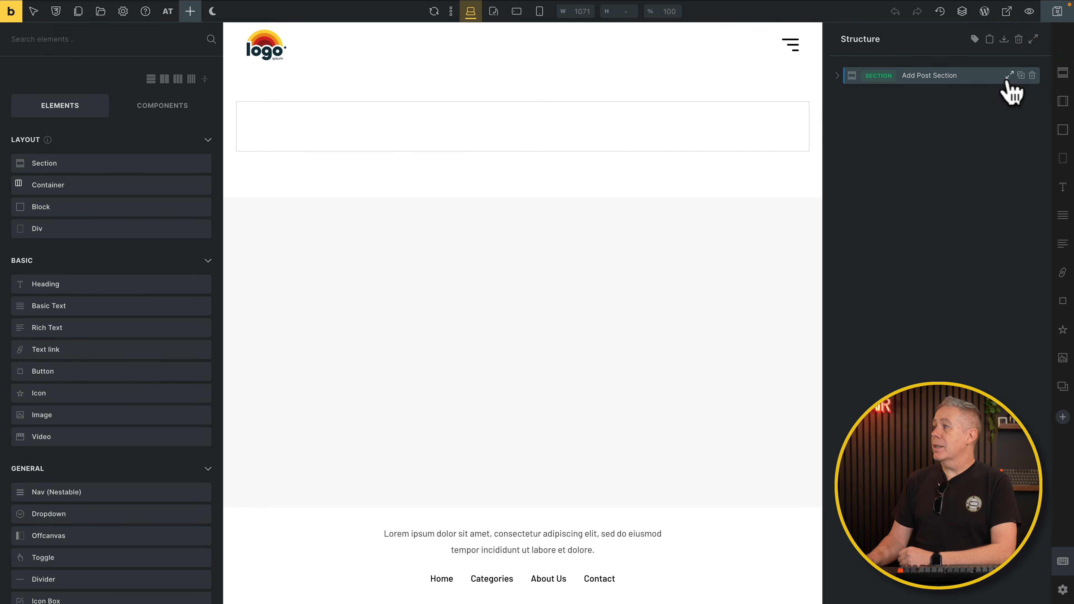
# Step: On the Add New Post page in Bricks, add a Shortcode element to the section's container with [frontend_admin form=688]
pyautogui.click(1009, 76)
pyautogui.click(974, 91)
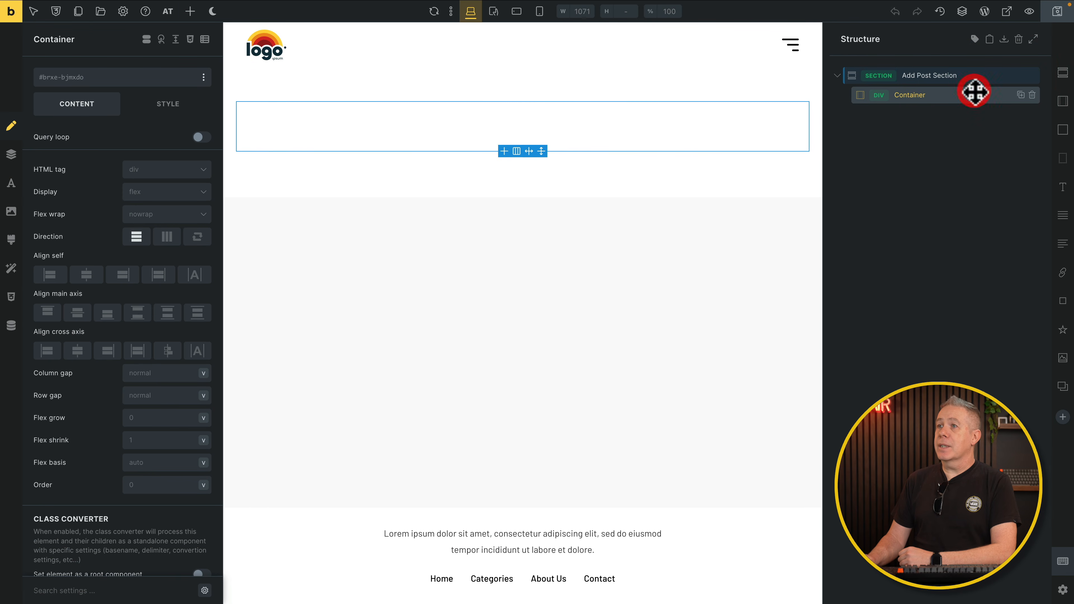
pyautogui.click(191, 11)
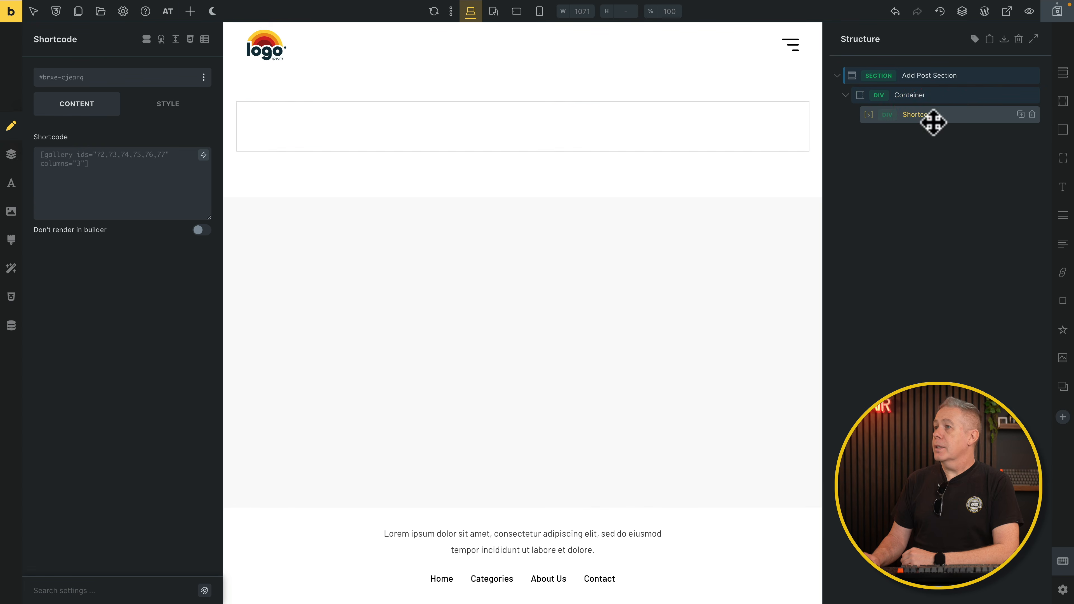
pyautogui.click(930, 120)
pyautogui.click(130, 158)
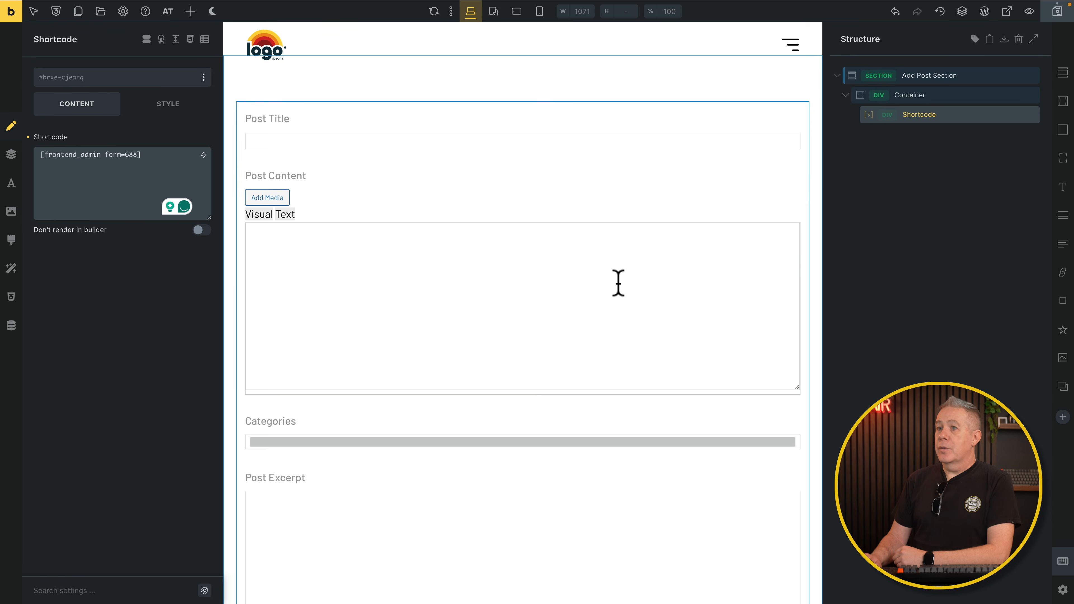
# Step: Check the form in the builder, save the Add New Post page and open its front-end preview
pyautogui.scroll(-6, 618, 283)
pyautogui.scroll(6, 618, 283)
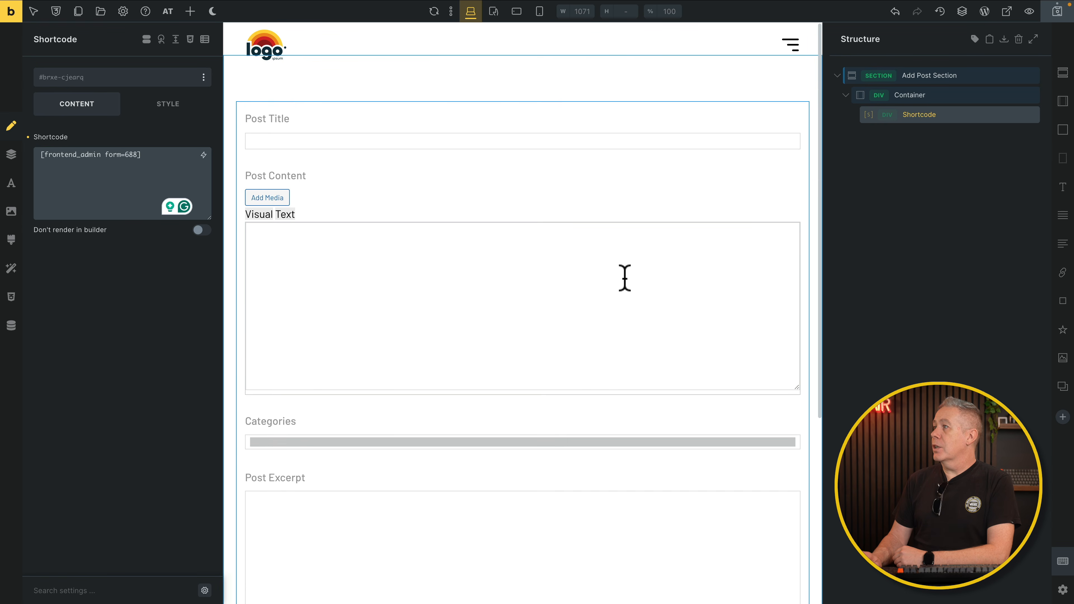
pyautogui.click(1056, 16)
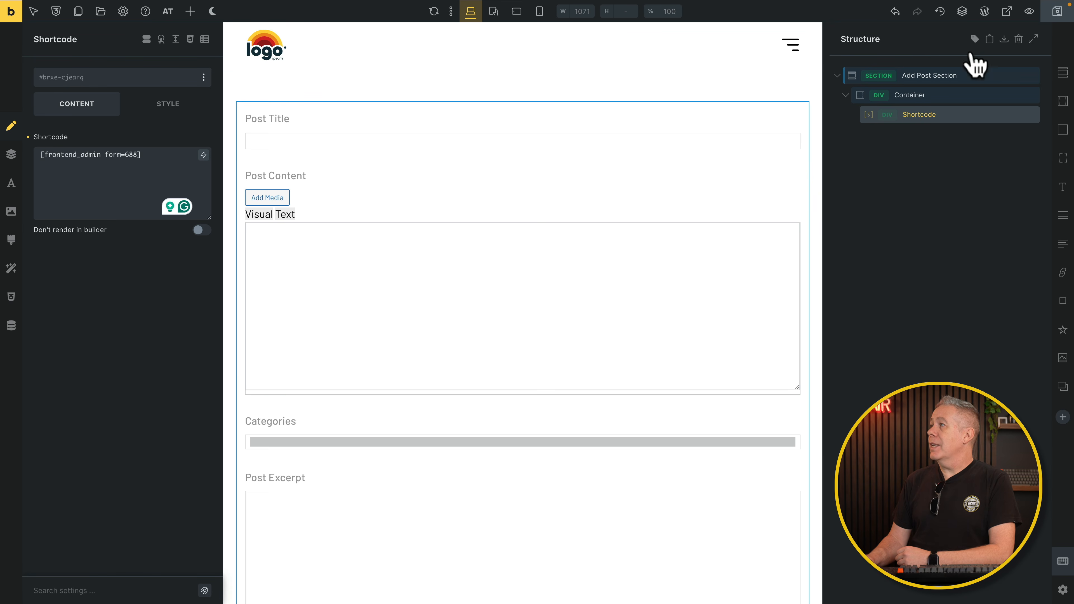
pyautogui.click(1007, 12)
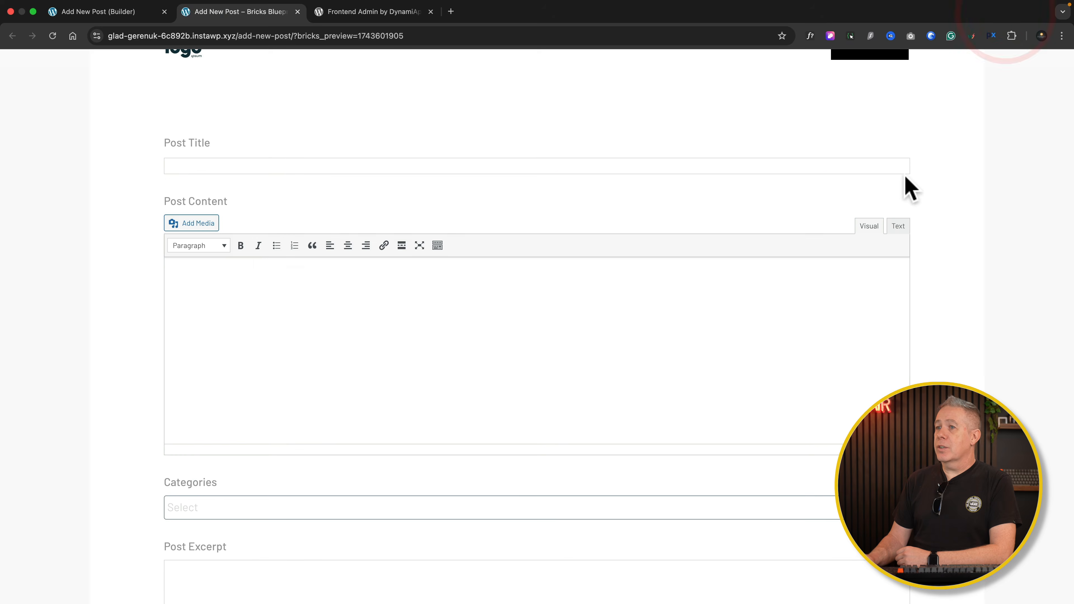
# Step: Choose the News and Sunset categories for the new post in the front-end form
pyautogui.scroll(-3, 113, 409)
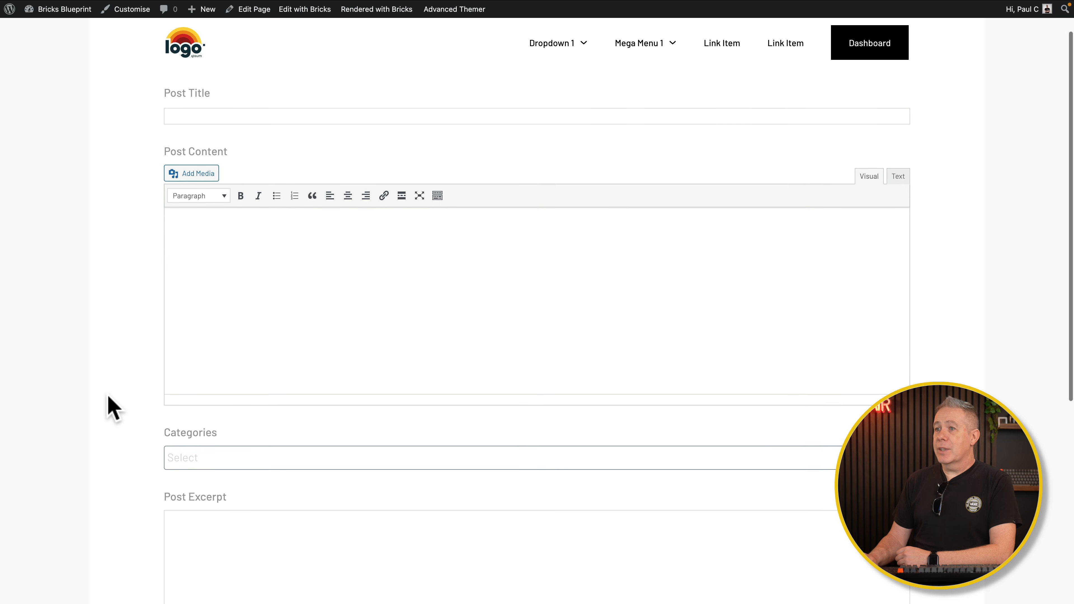
pyautogui.click(199, 449)
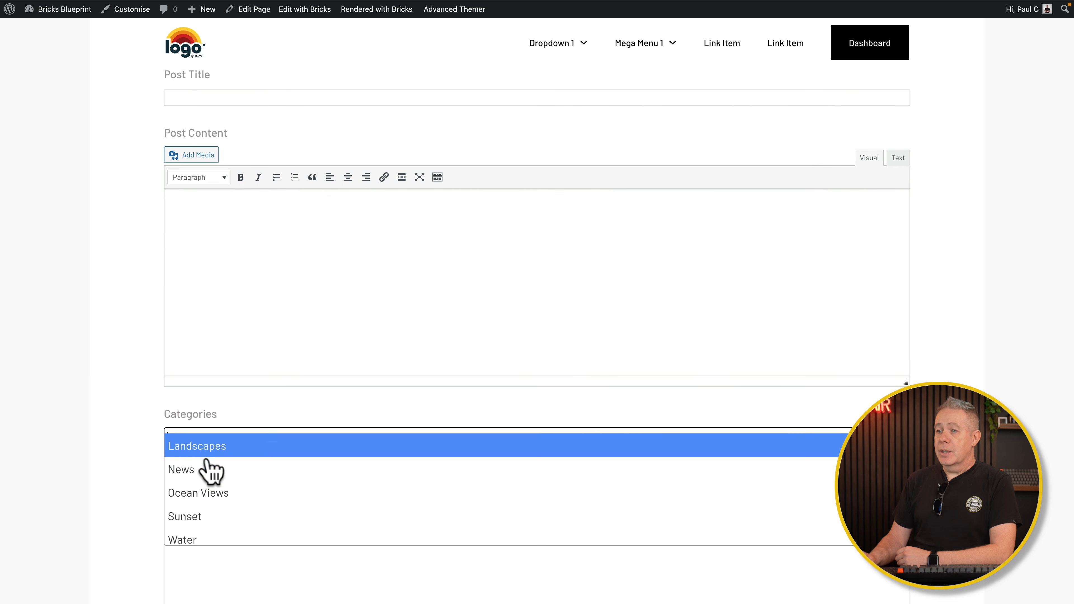
pyautogui.click(208, 468)
pyautogui.click(266, 445)
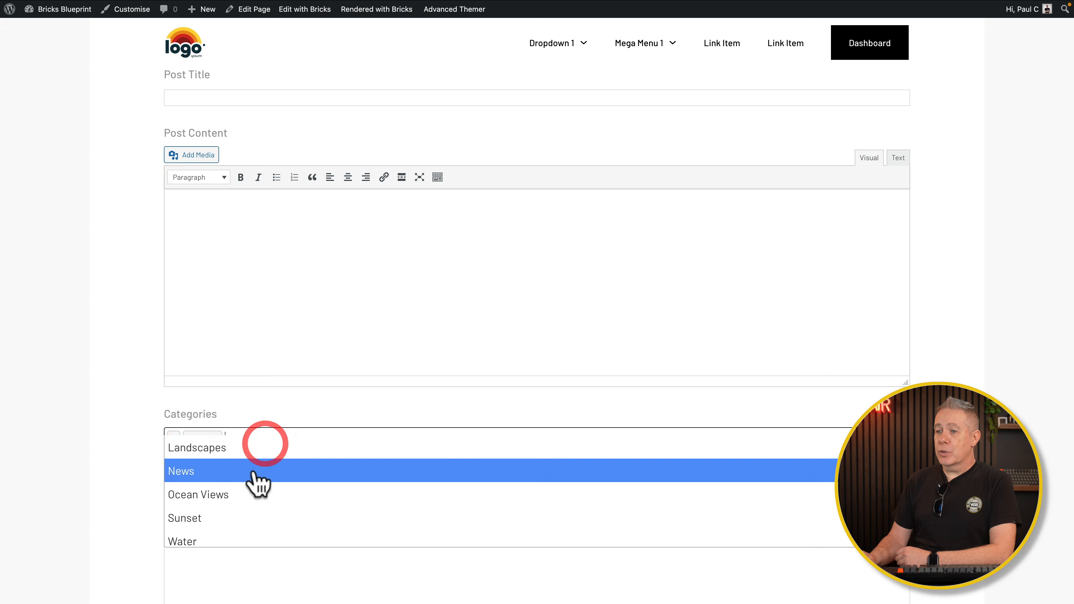
pyautogui.click(226, 517)
# Step: Enter "Excerpt here!" as the post excerpt
pyautogui.scroll(-6, 118, 476)
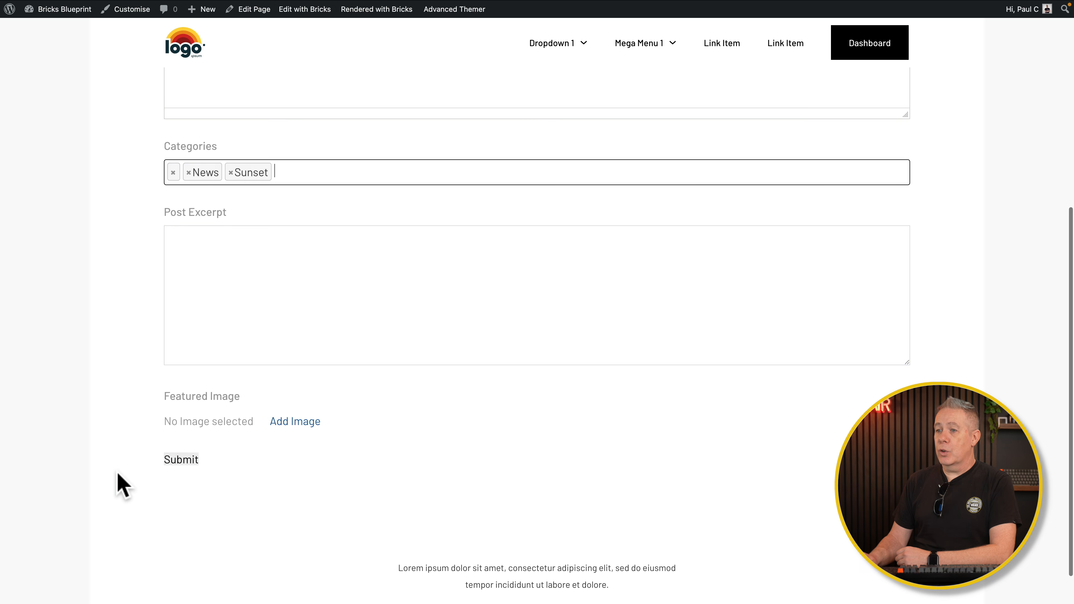
pyautogui.click(216, 317)
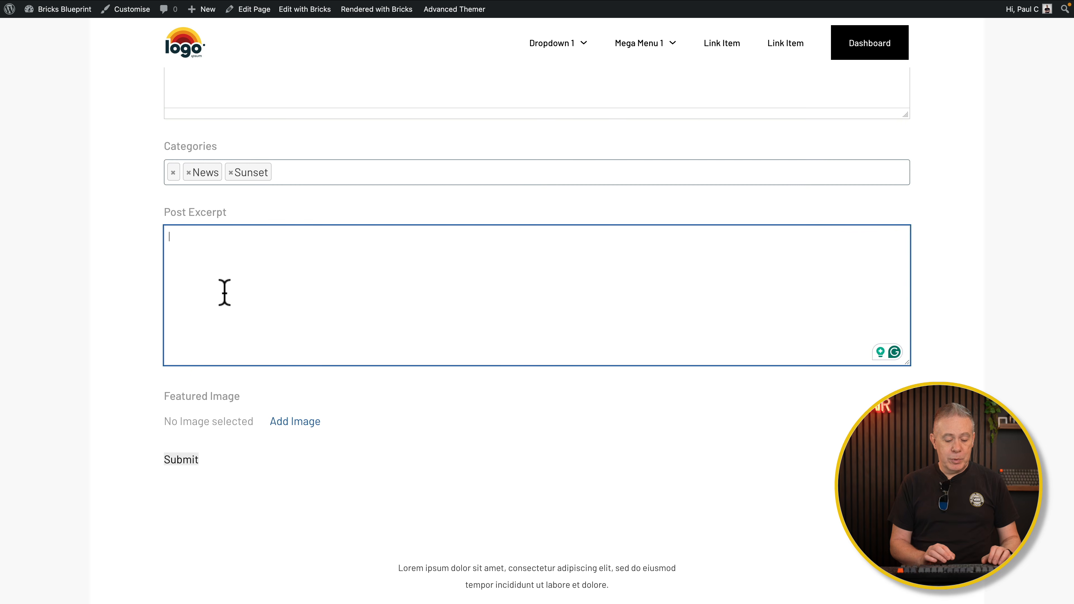
pyautogui.write('Excerpt here!')
# Step: Insert the lake sunset image on a new line between the Post Content paragraphs and centre-align it
pyautogui.scroll(2, 210, 302)
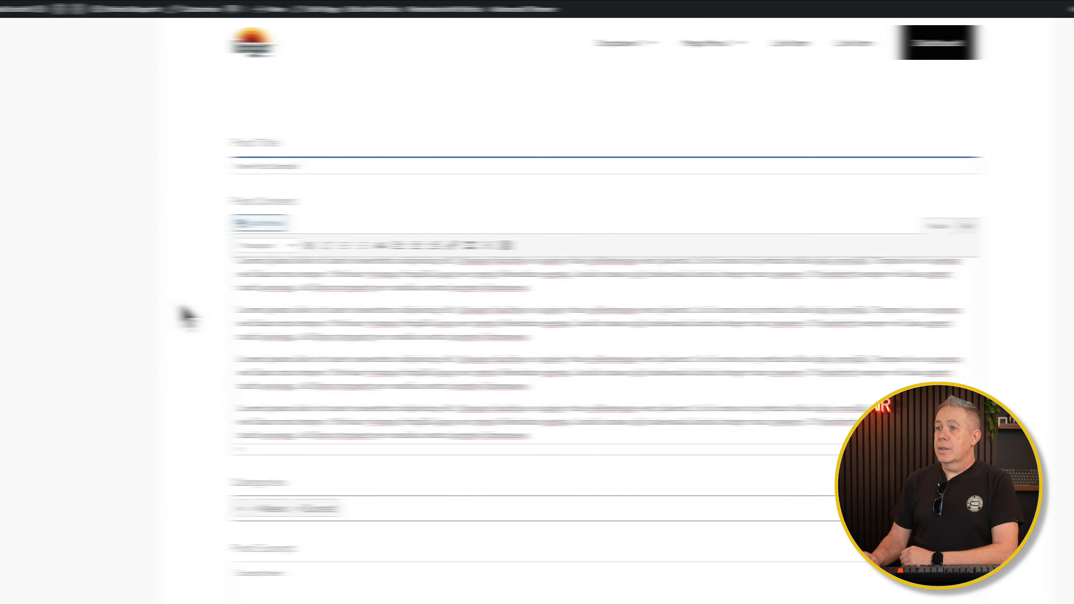
pyautogui.click(499, 290)
pyautogui.press('Return')
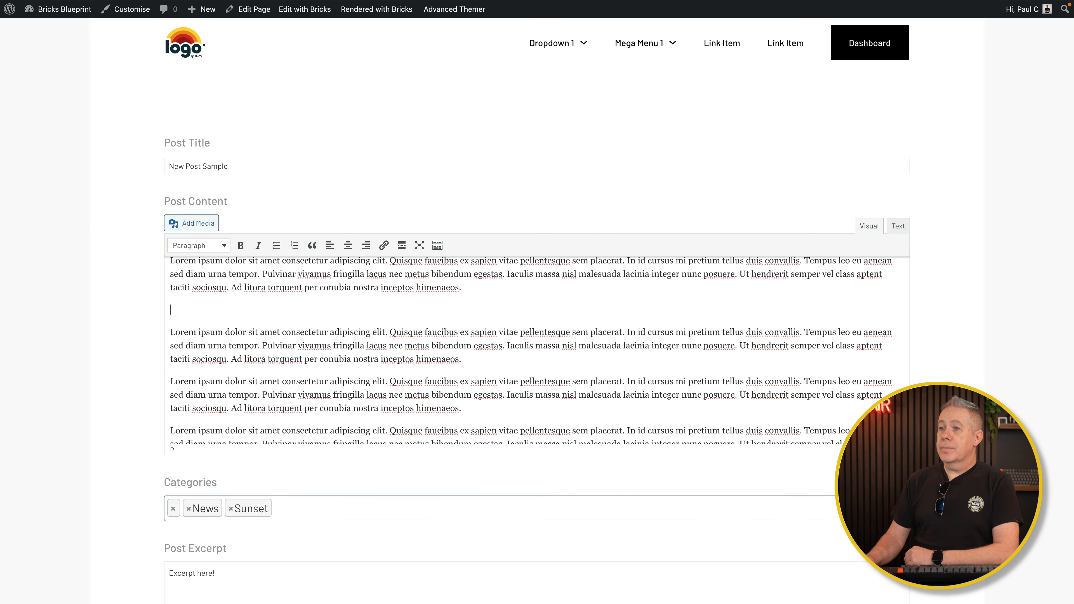
pyautogui.hotkey('ctrl', 'v')
pyautogui.click(726, 328)
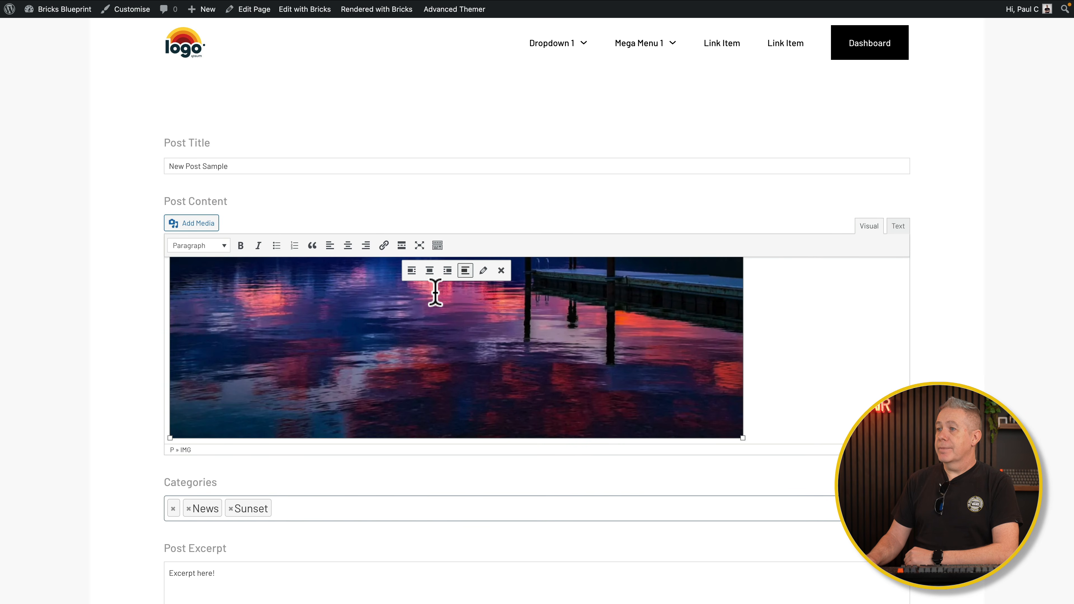
pyautogui.click(426, 273)
pyautogui.scroll(5, 552, 353)
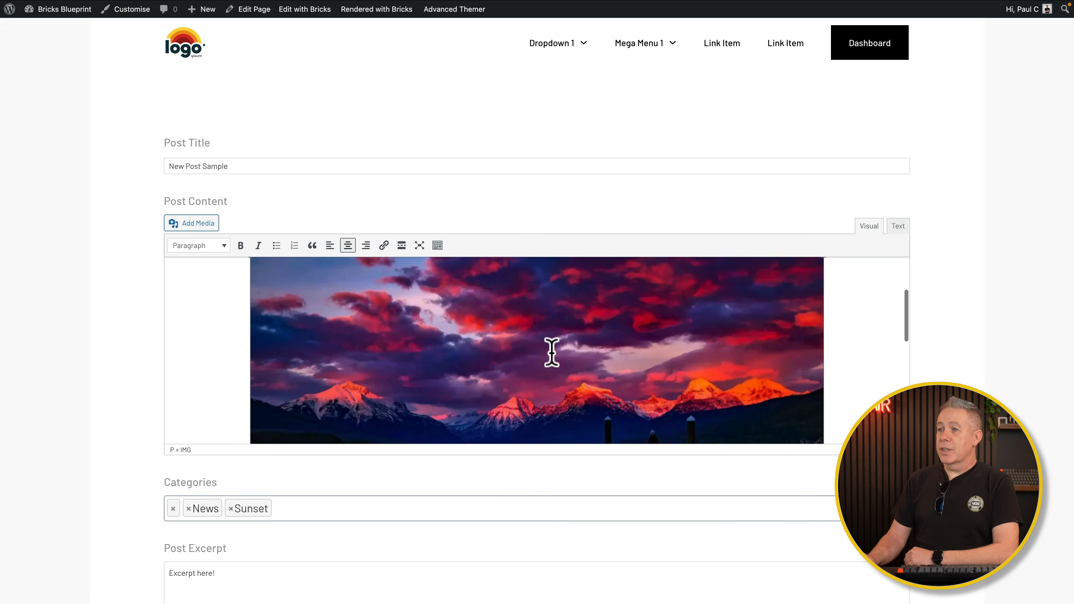
pyautogui.scroll(-10, 551, 352)
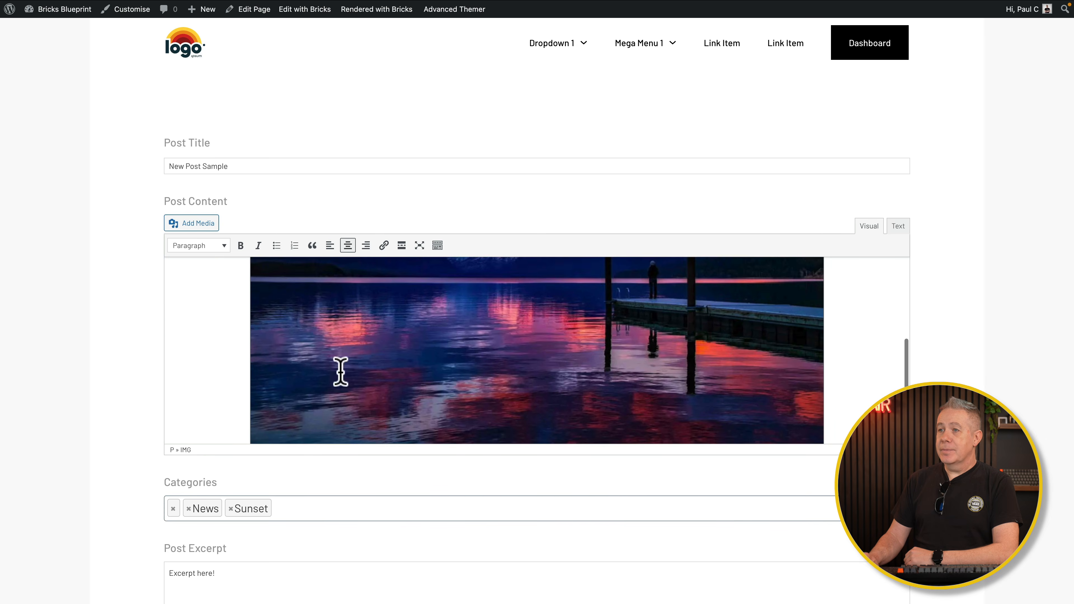
# Step: Add the food skewers photo as the featured image and submit the new post form
pyautogui.scroll(-9, 340, 372)
pyautogui.click(296, 376)
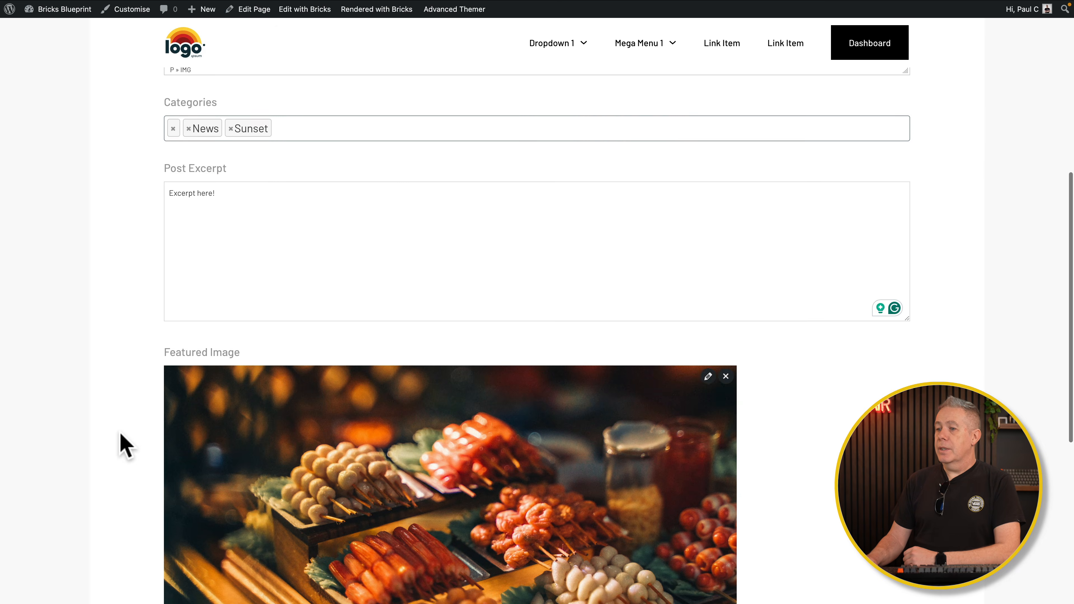
pyautogui.scroll(-7, 120, 444)
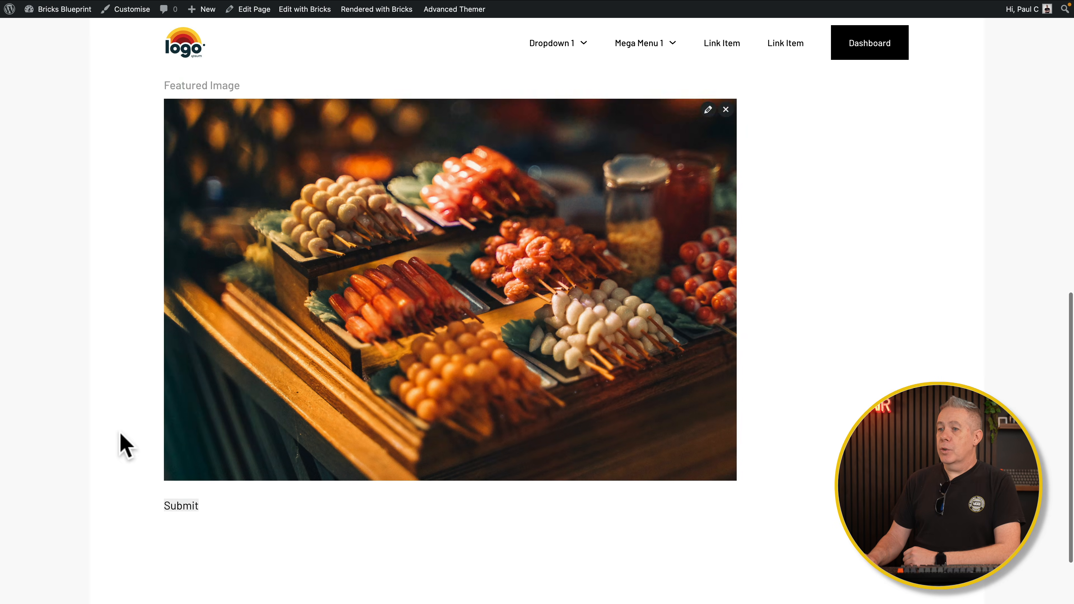
pyautogui.click(177, 415)
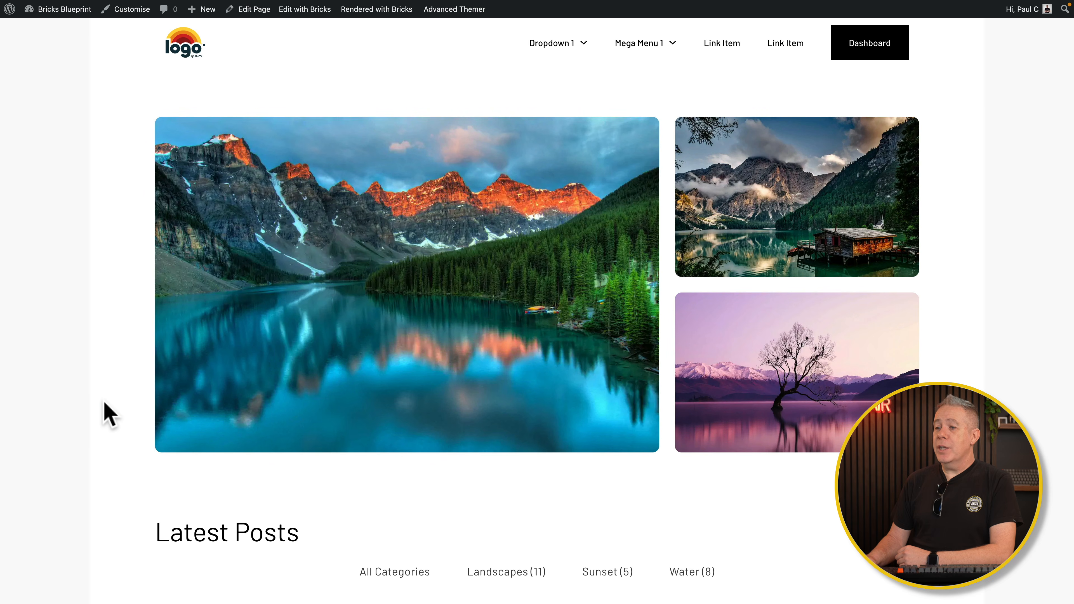
# Step: Check the Latest Posts section on the front end for the submitted post
pyautogui.scroll(-10, 108, 415)
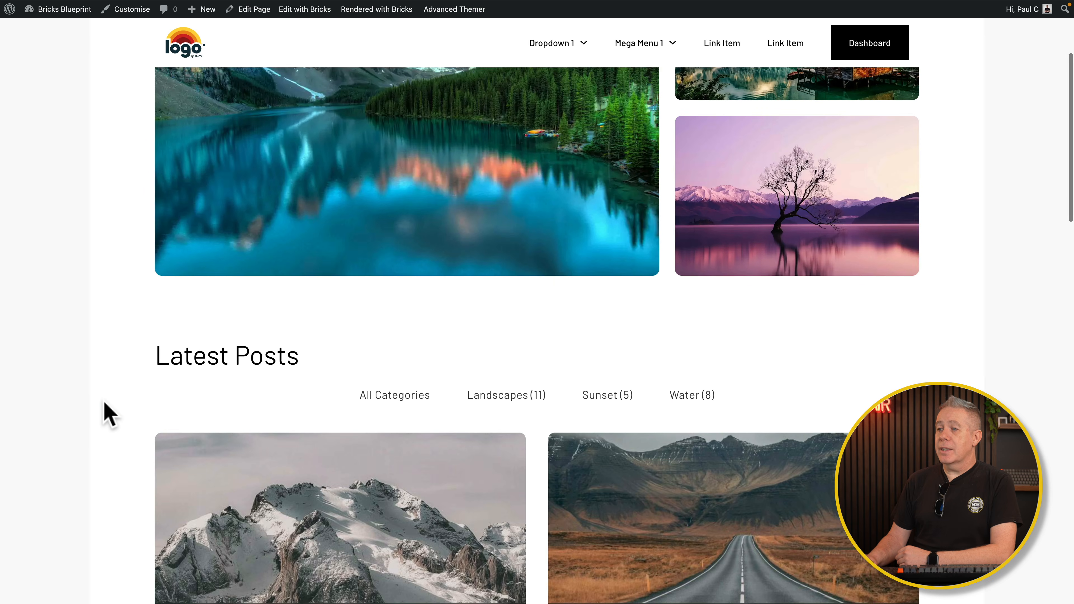
pyautogui.scroll(-2, 108, 414)
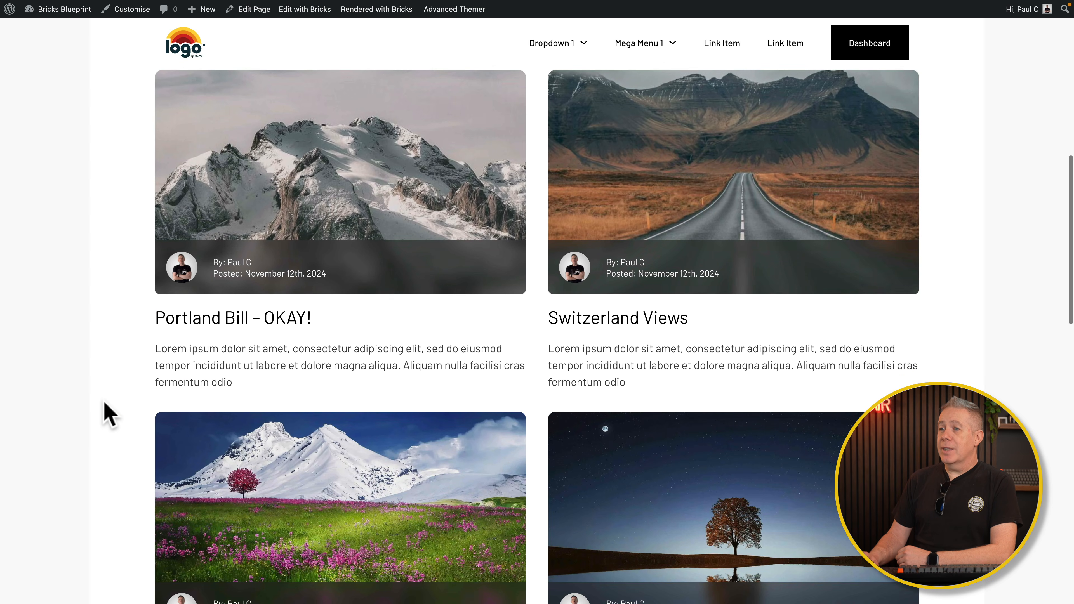
pyautogui.scroll(-2, 108, 415)
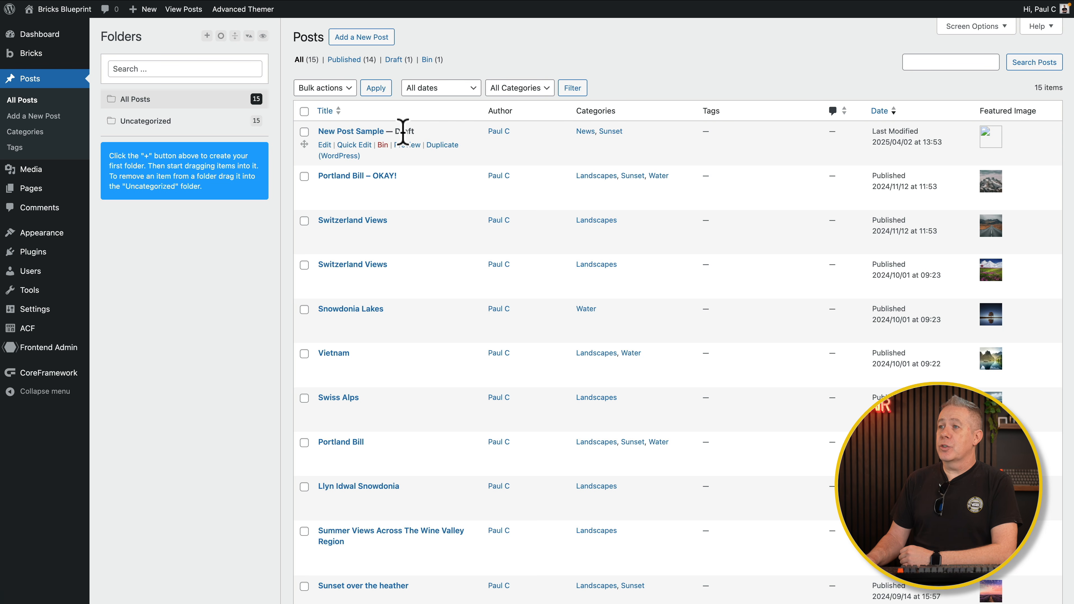
# Step: Open the New Post Sample draft from the posts list in the editor and review its content
pyautogui.click(324, 145)
pyautogui.scroll(-10, 395, 303)
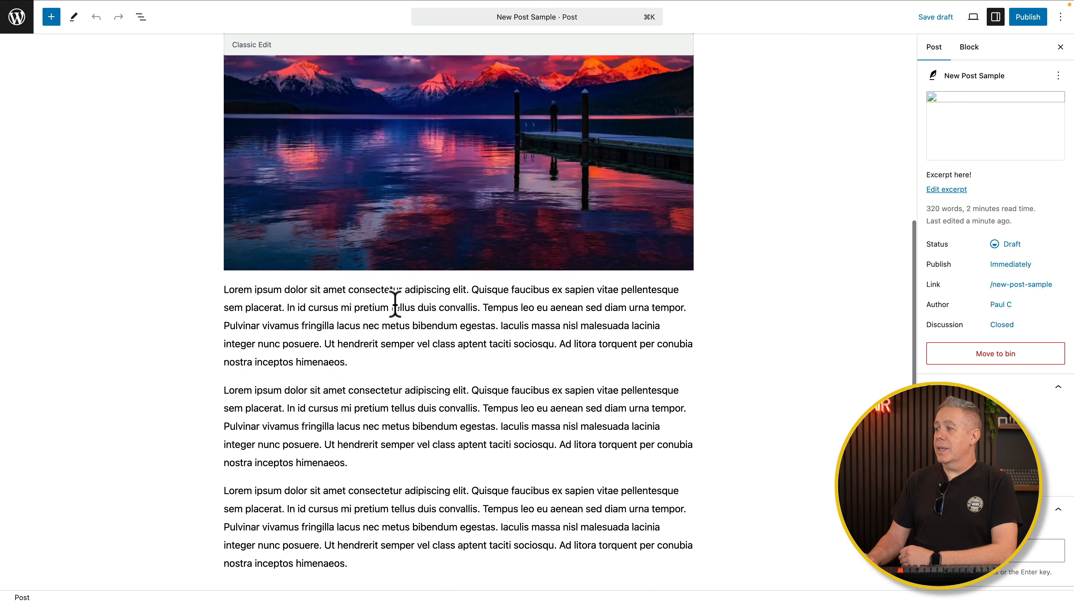
pyautogui.scroll(-2, 396, 303)
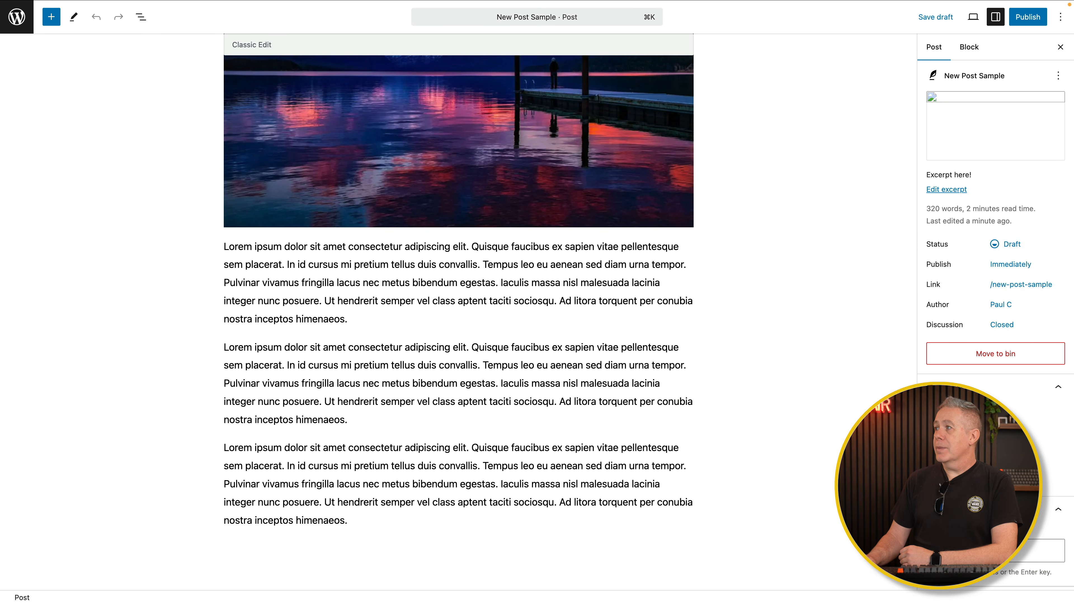
pyautogui.scroll(-5, 551, 431)
pyautogui.scroll(15, 552, 432)
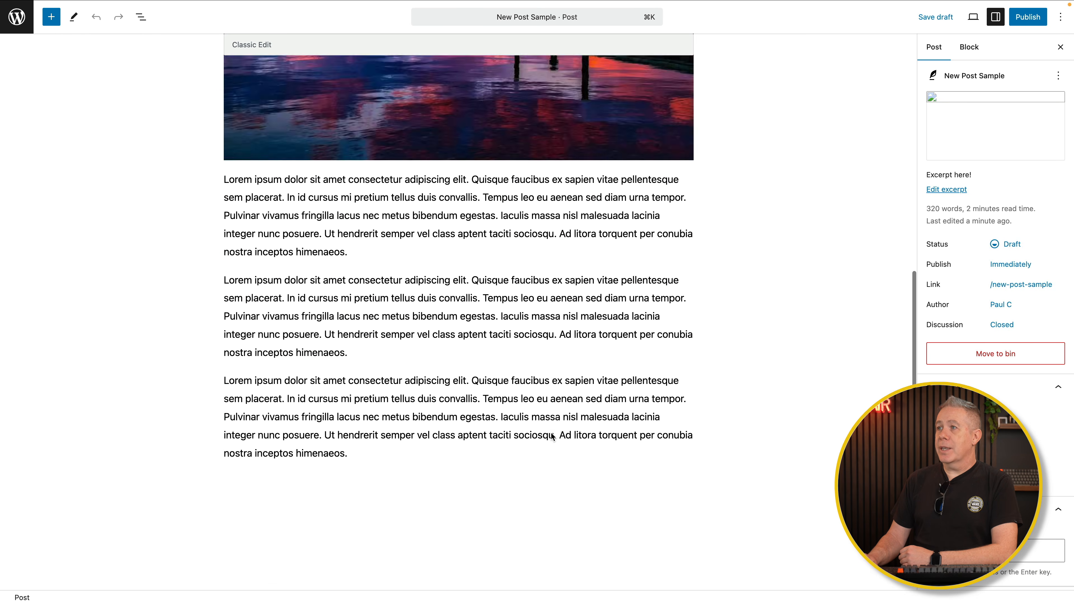
pyautogui.scroll(3, 551, 433)
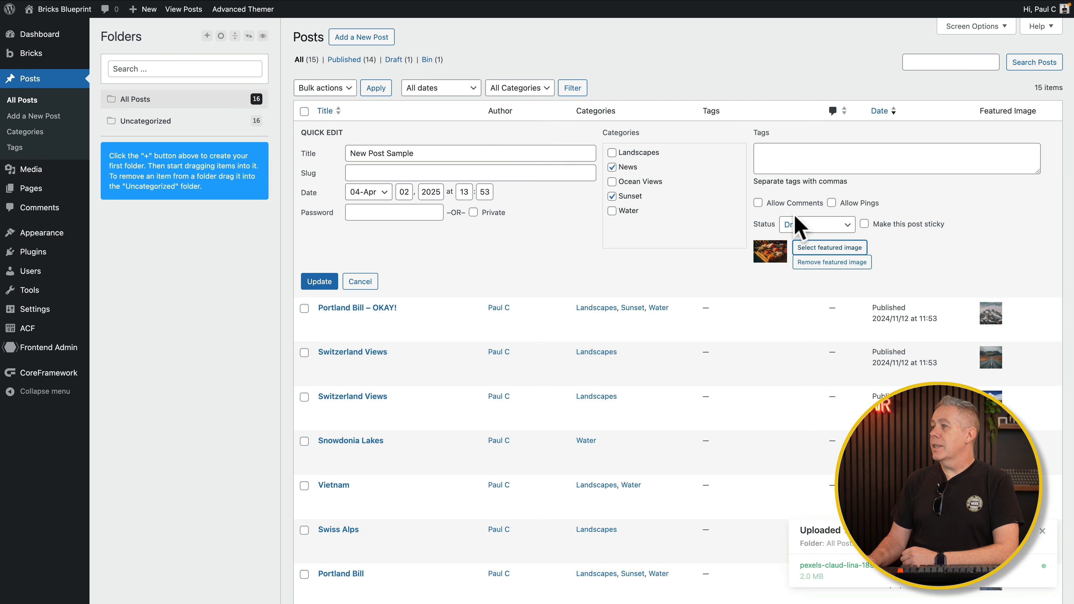
# Step: Set the New Post Sample post's status to Published in Quick Edit and update it
pyautogui.click(797, 224)
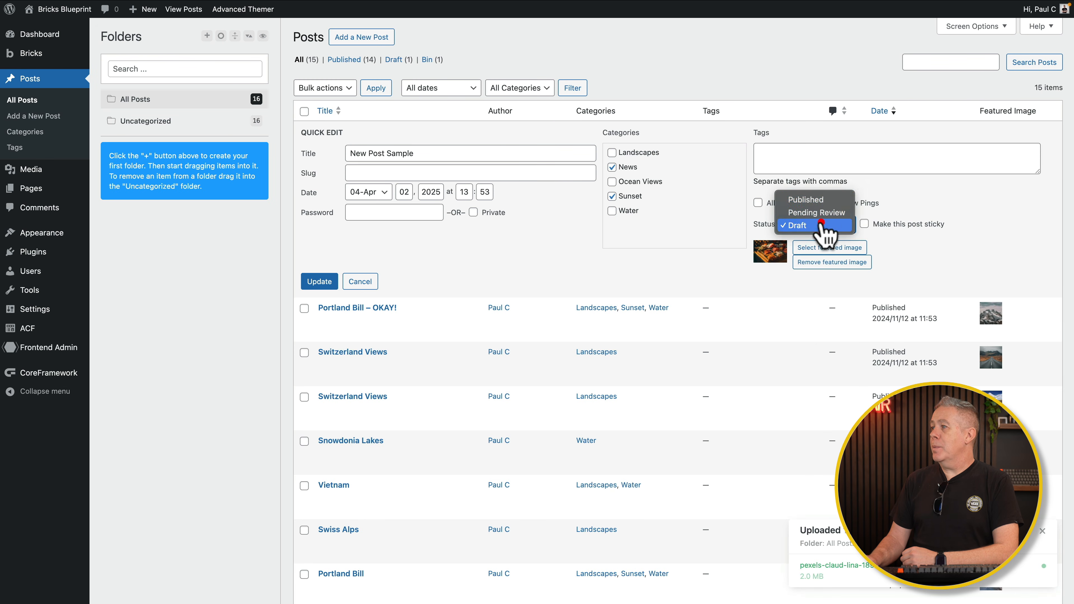
pyautogui.click(812, 204)
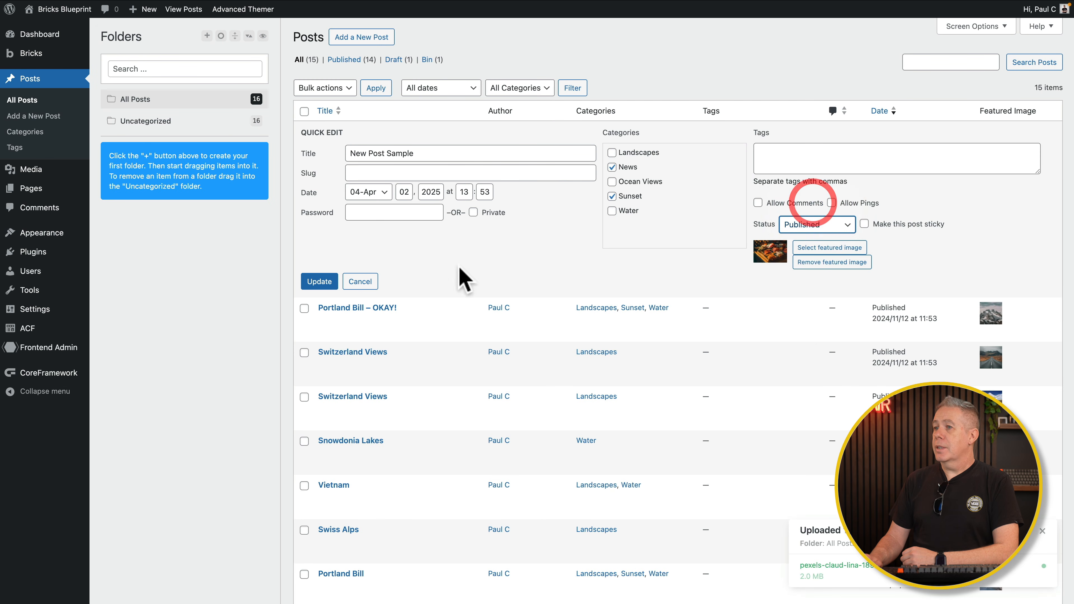
pyautogui.click(314, 283)
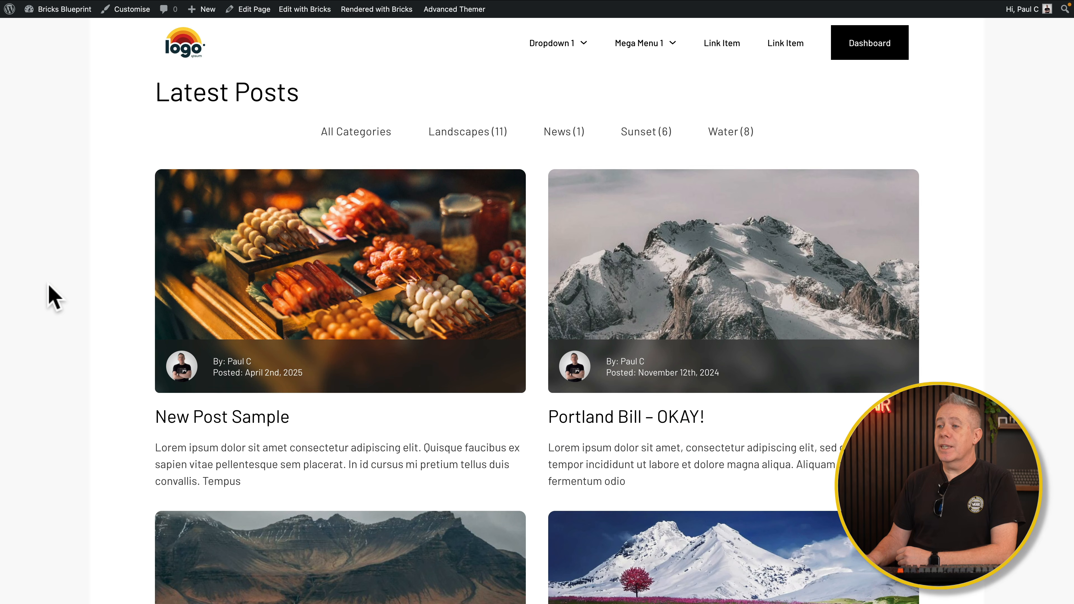
# Step: Open New Post Sample from the front-end Latest Posts and review the whole post page
pyautogui.scroll(-1, 53, 296)
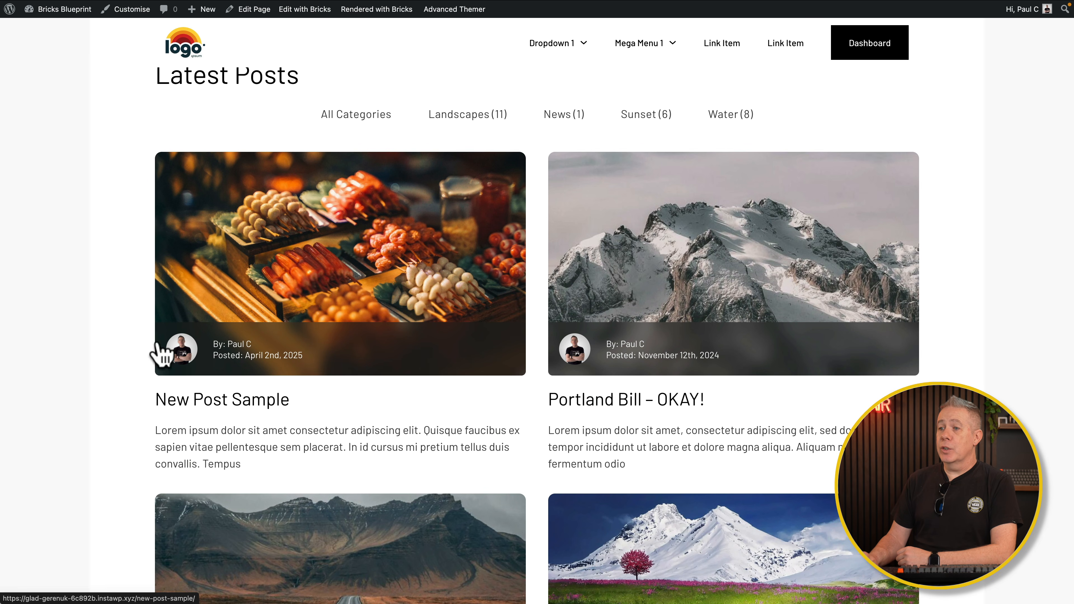
pyautogui.click(253, 281)
pyautogui.scroll(-10, 188, 391)
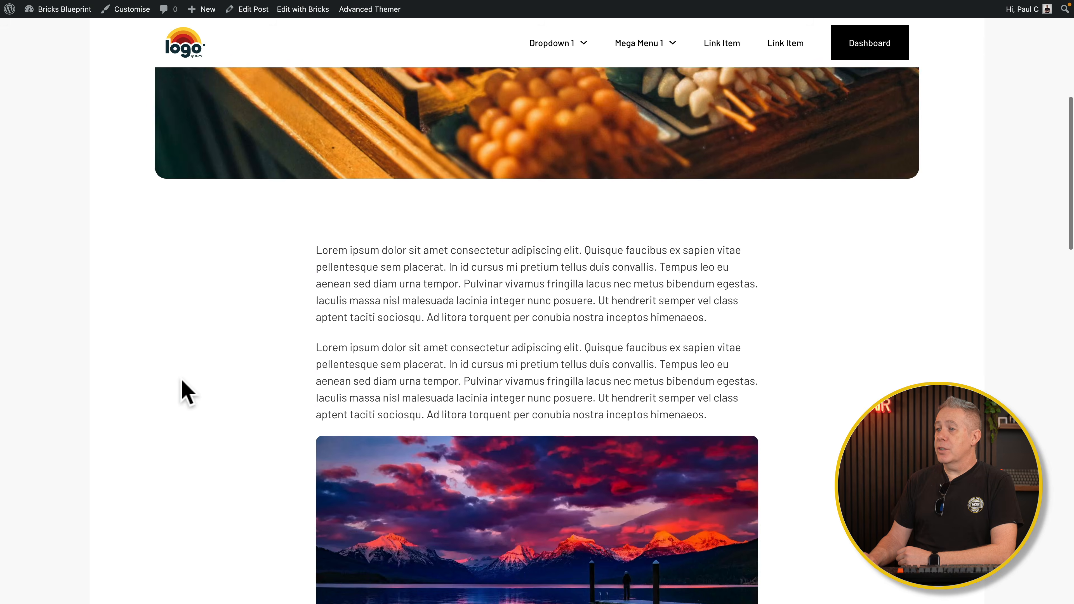
pyautogui.scroll(-5, 187, 392)
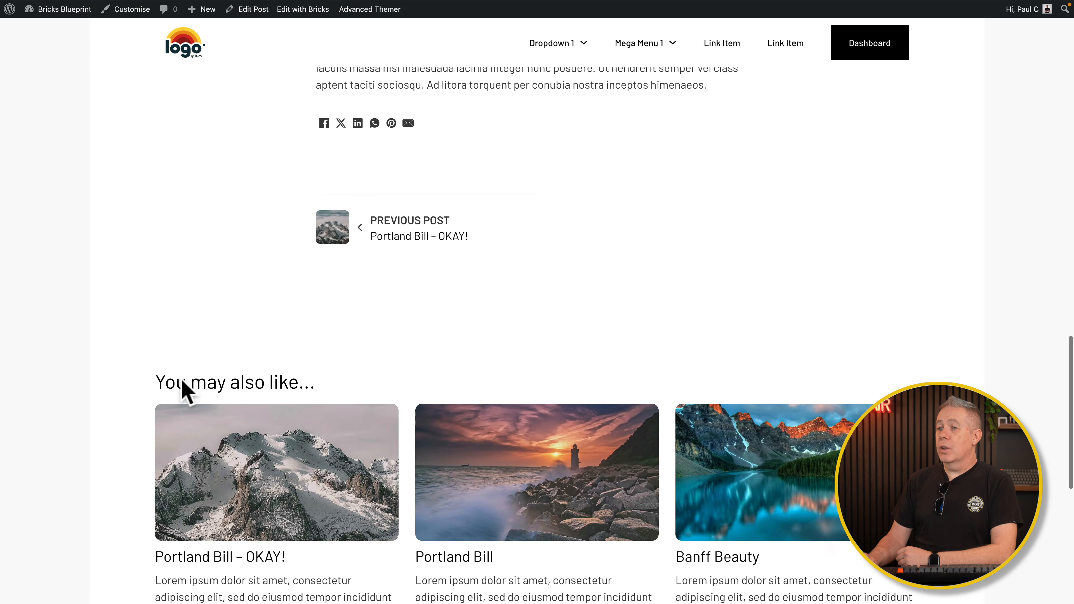
pyautogui.scroll(10, 187, 391)
pyautogui.scroll(6, 187, 393)
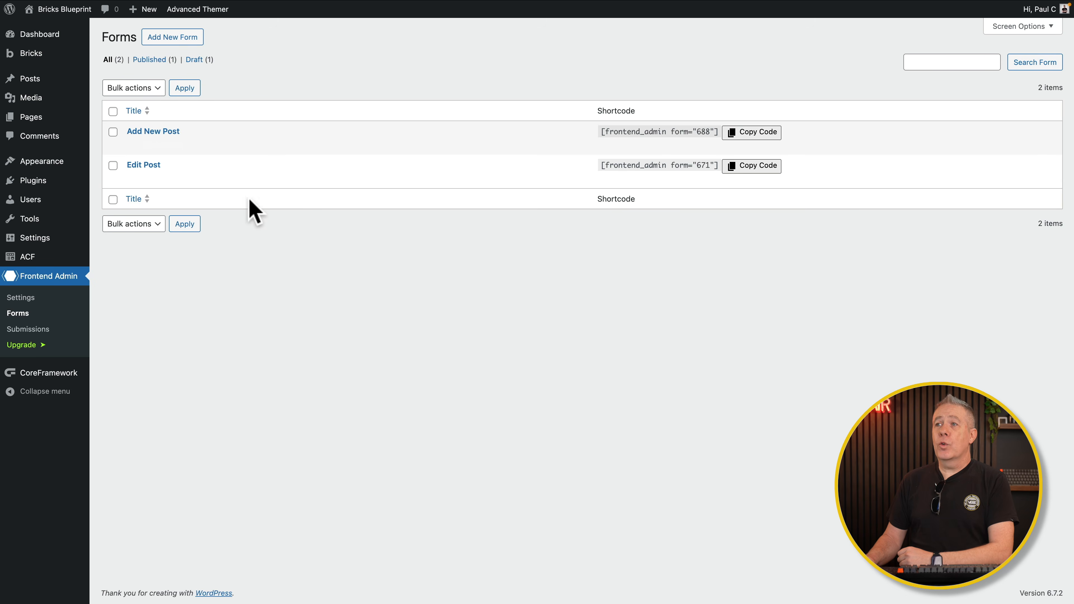
# Step: Create a new Frontend Admin form titled Delete Post with the Delete Post Button type and save it
pyautogui.click(184, 38)
pyautogui.click(223, 39)
pyautogui.write('Delete Post')
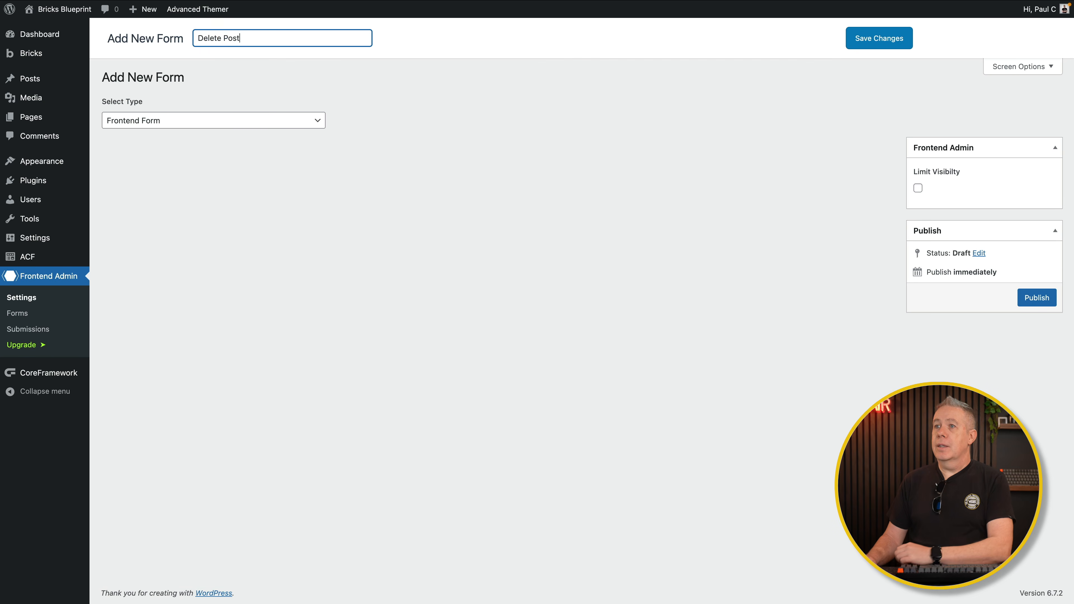
pyautogui.click(288, 119)
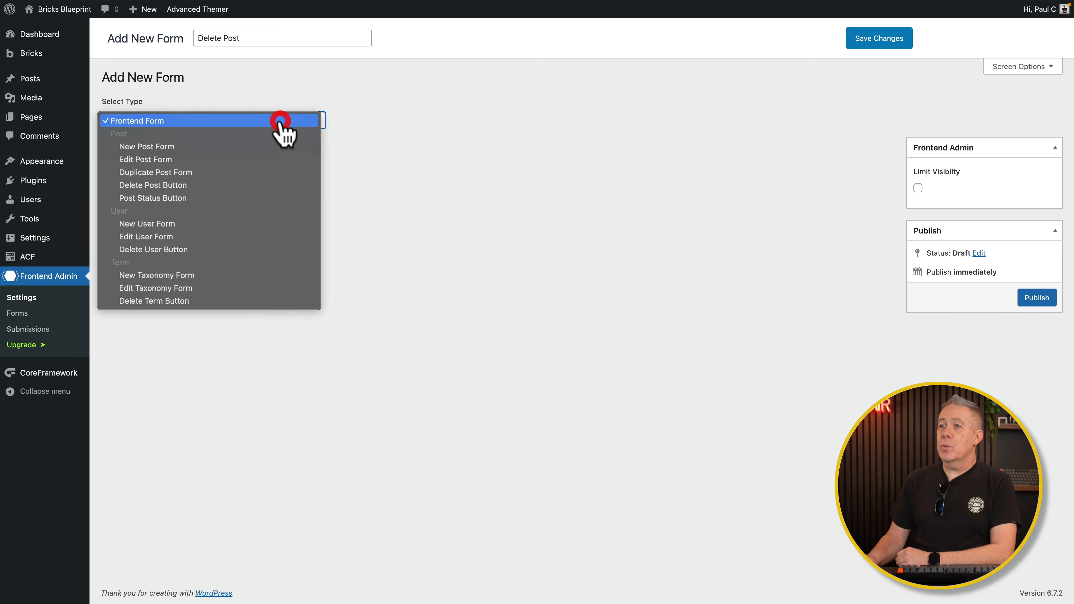
pyautogui.click(188, 185)
pyautogui.click(867, 44)
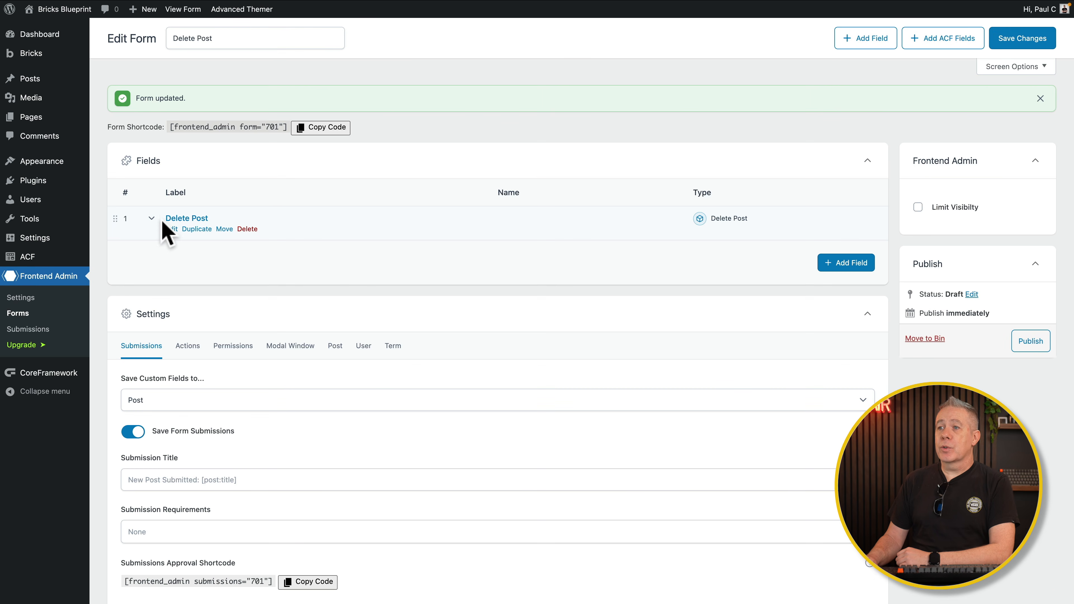
# Step: Review the Delete Post field's settings, including button text, confirmation text, Skip Trash, delete message and the Redirect After Delete options
pyautogui.click(158, 229)
pyautogui.scroll(-3, 116, 374)
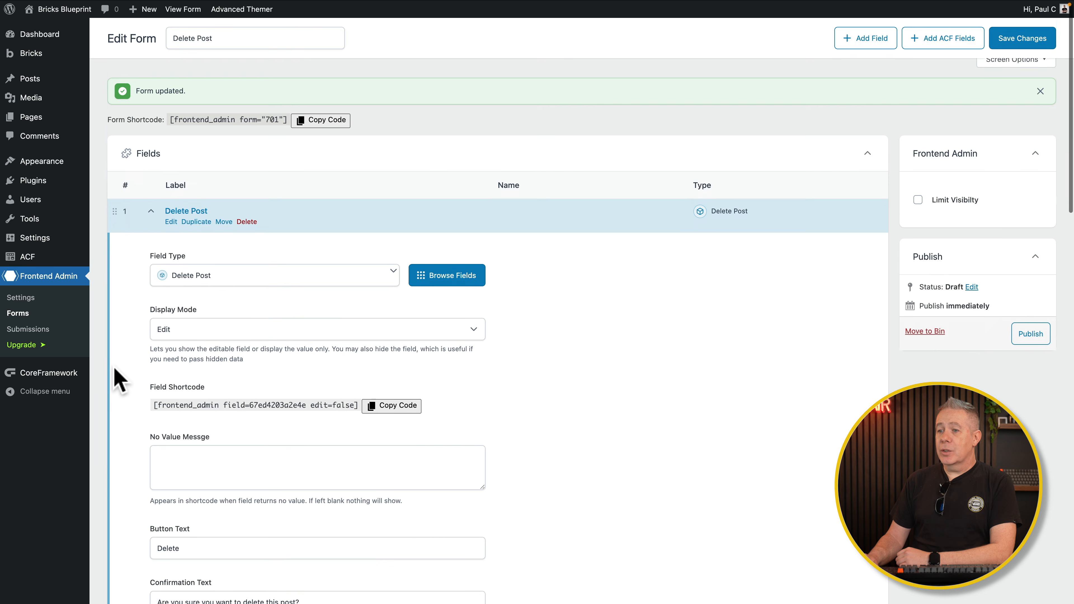
pyautogui.scroll(-4, 114, 368)
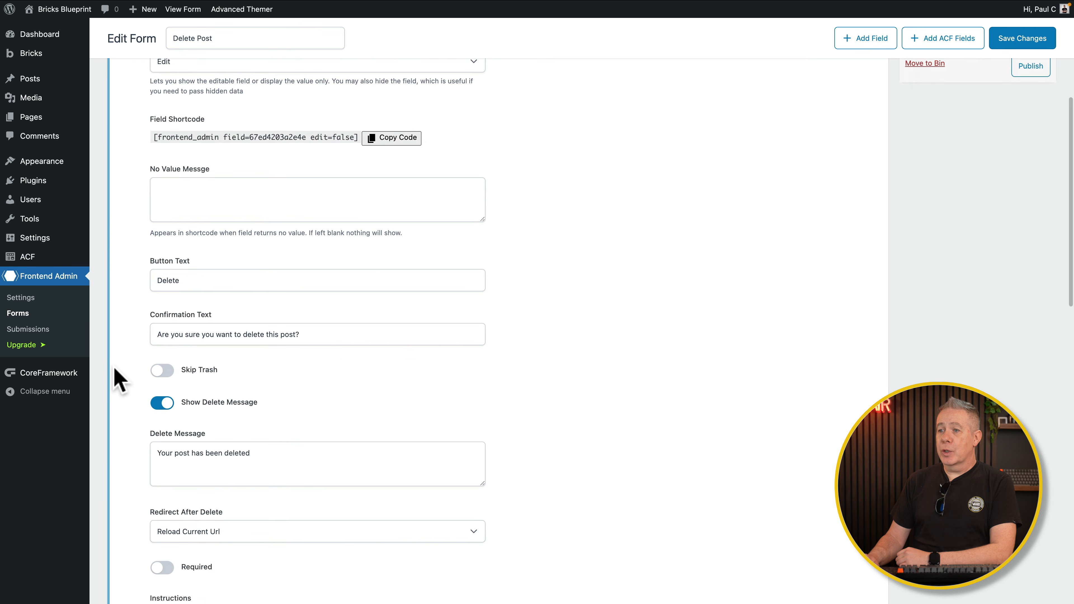
pyautogui.scroll(-1, 121, 380)
pyautogui.scroll(-1, 121, 380)
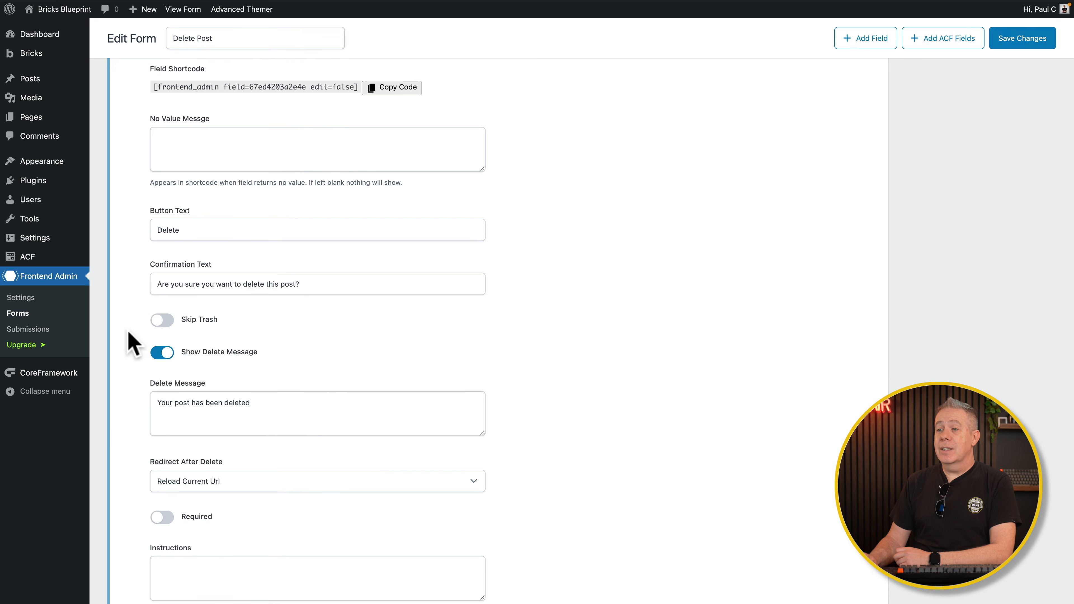
pyautogui.scroll(-3, 123, 404)
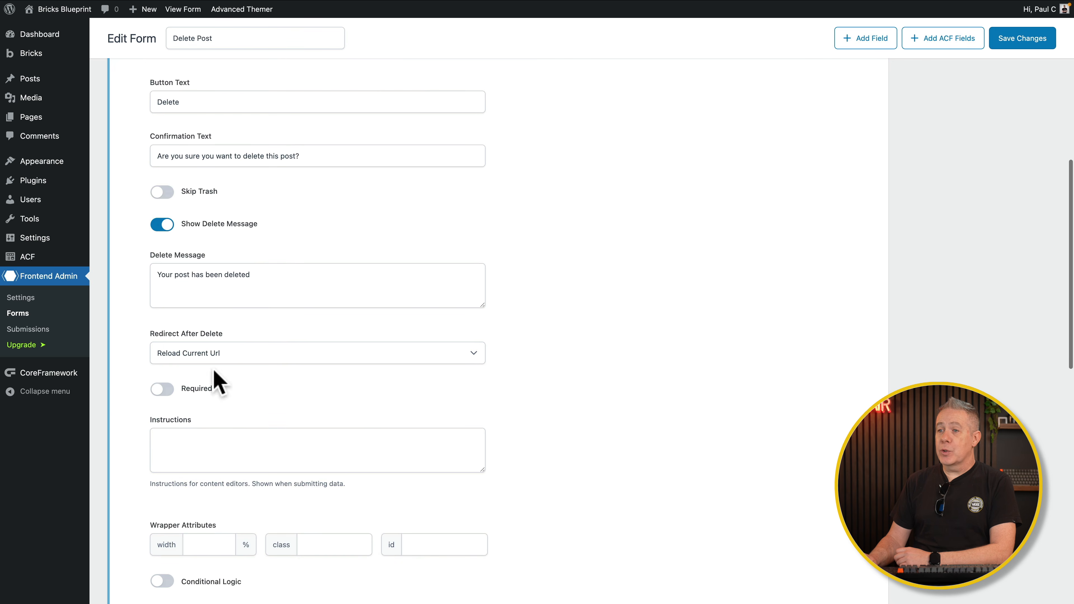
pyautogui.click(263, 356)
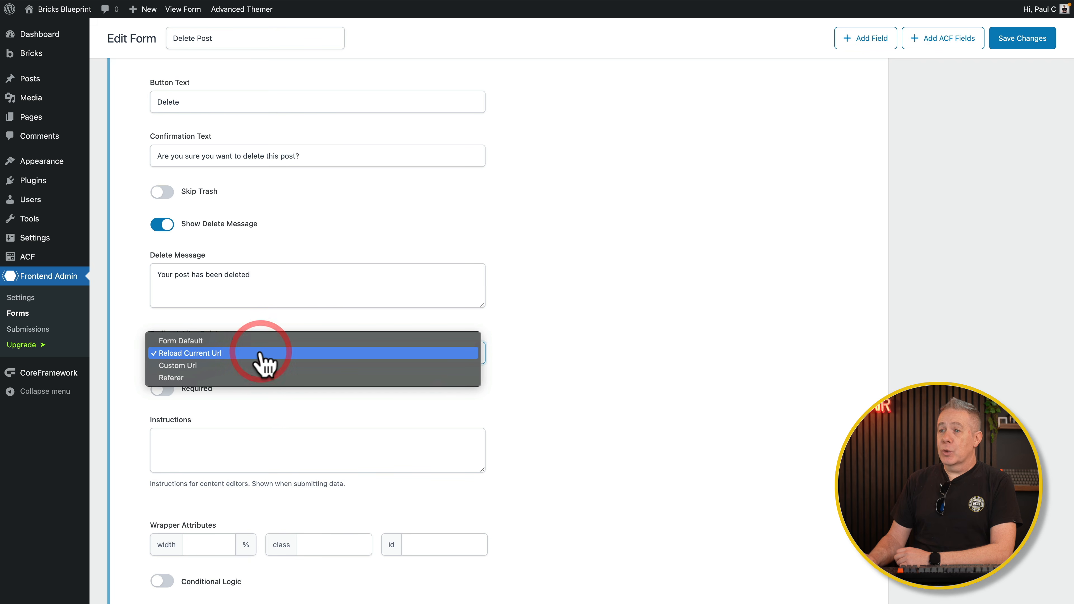
pyautogui.click(125, 328)
pyautogui.scroll(-4, 127, 334)
pyautogui.scroll(15, 127, 334)
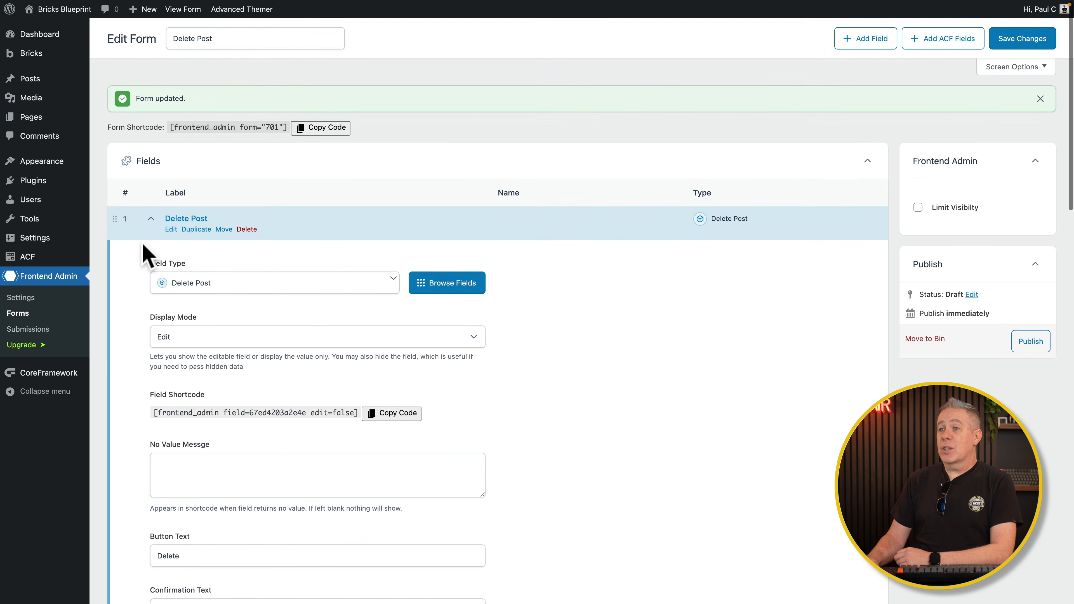
pyautogui.click(150, 218)
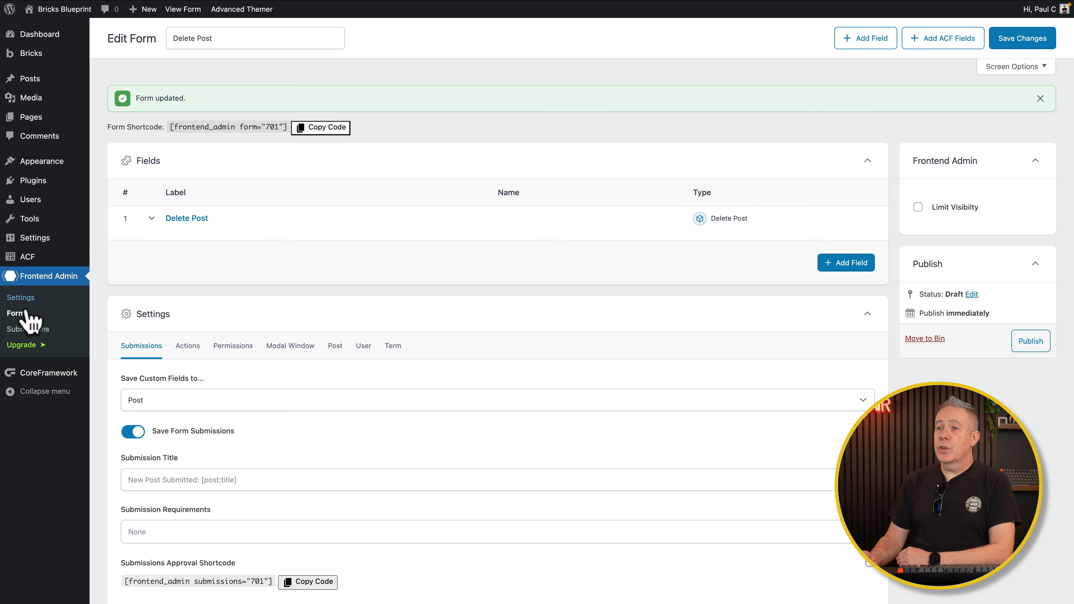
# Step: Set the Delete Post form's status to Published in Quick Edit from the forms list and update it
pyautogui.click(17, 313)
pyautogui.moveTo(175, 156)
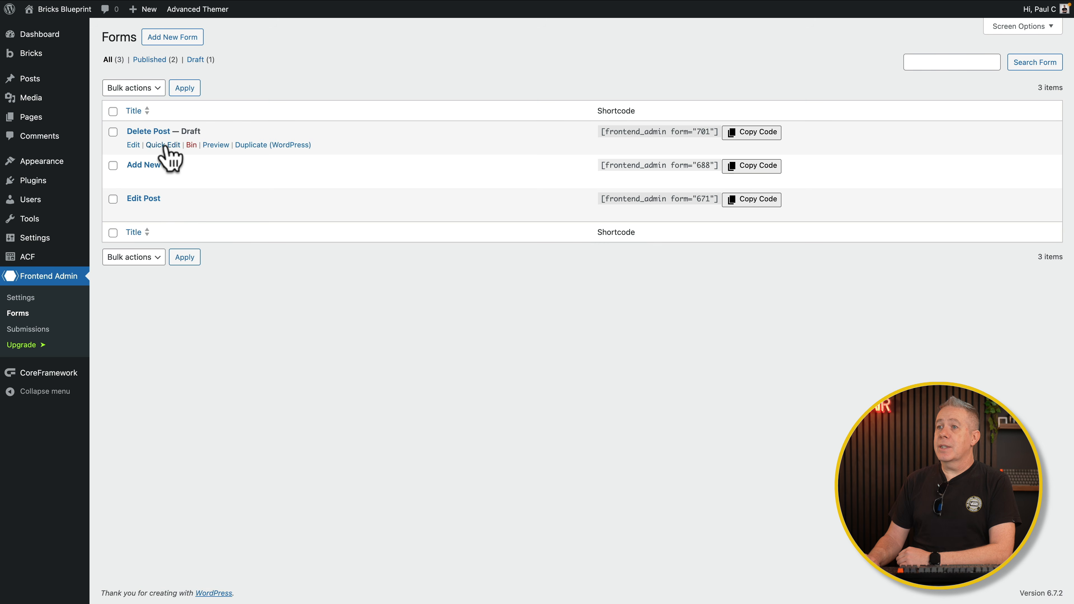
pyautogui.click(162, 146)
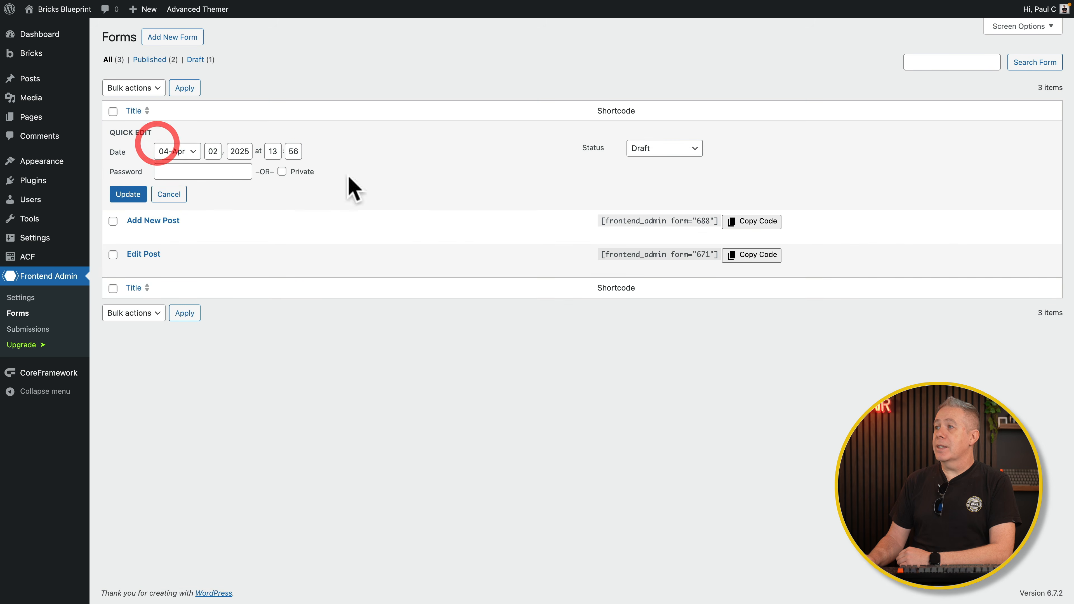
pyautogui.click(664, 149)
pyautogui.click(654, 123)
pyautogui.click(128, 194)
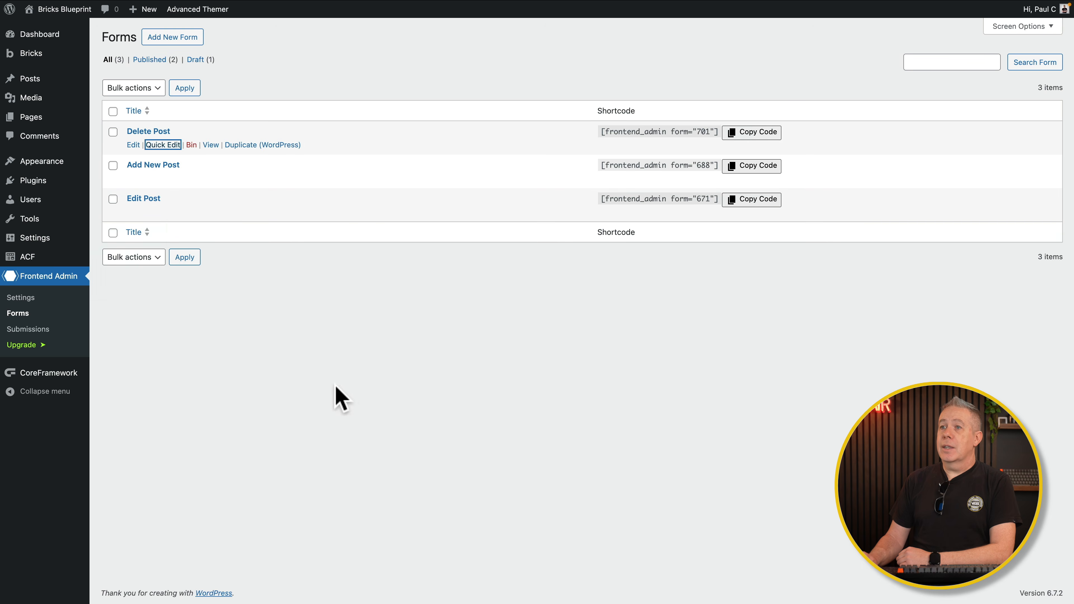
# Step: Open the Manage Posts page in the Bricks builder and add a Shortcode element below the Edit Post button in Post Card
pyautogui.moveTo(41, 123)
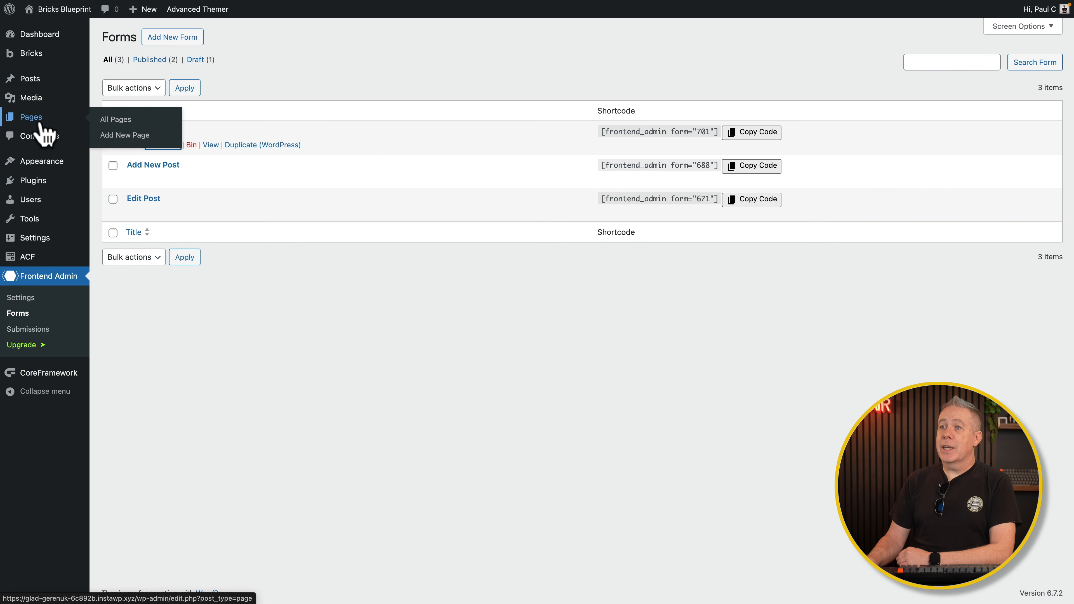
pyautogui.click(111, 121)
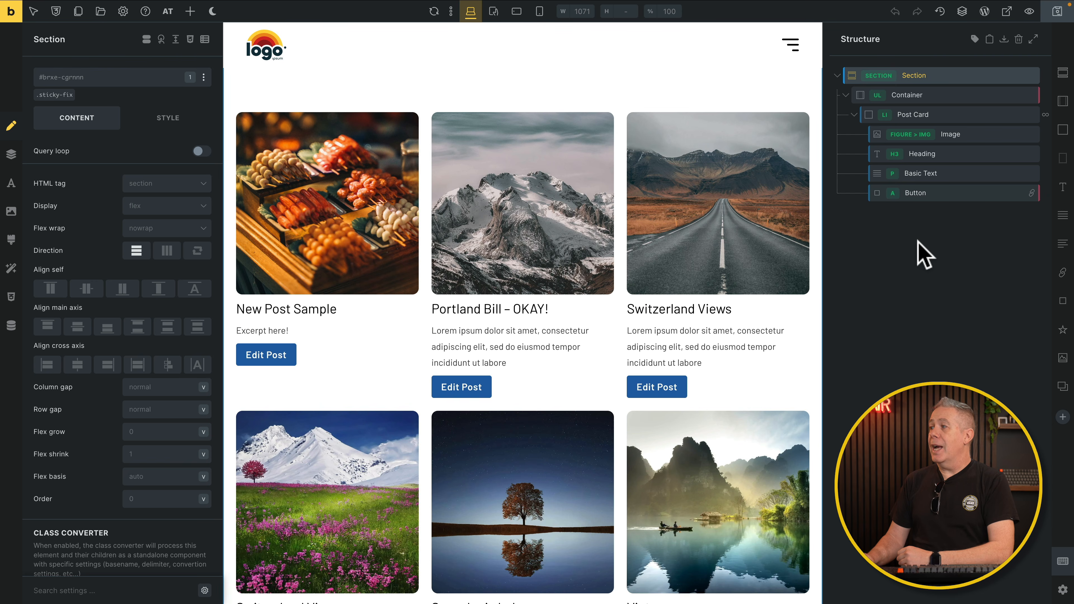
pyautogui.click(953, 198)
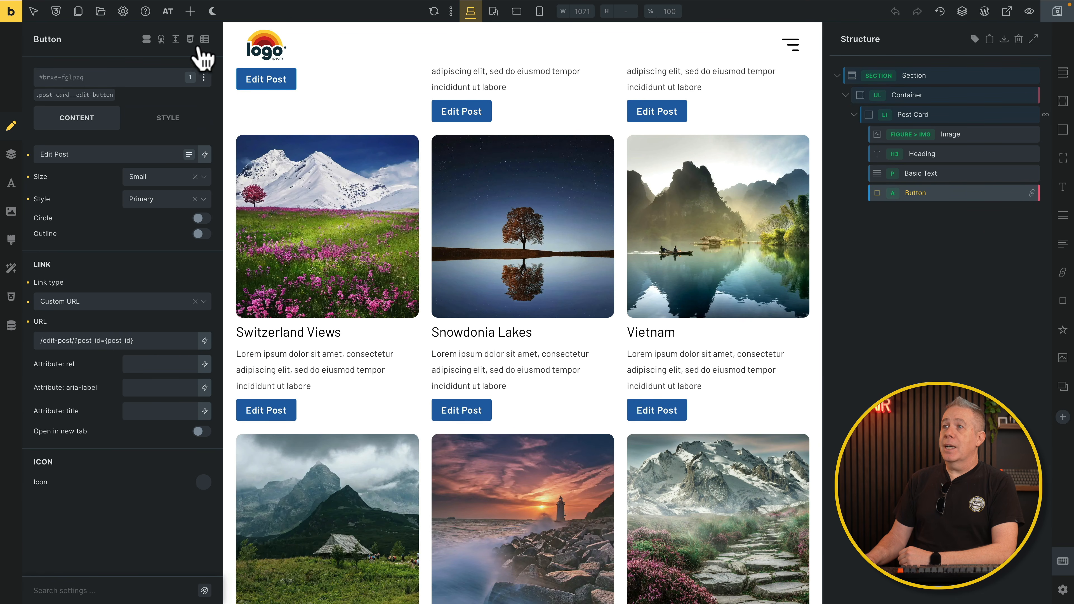
pyautogui.click(191, 13)
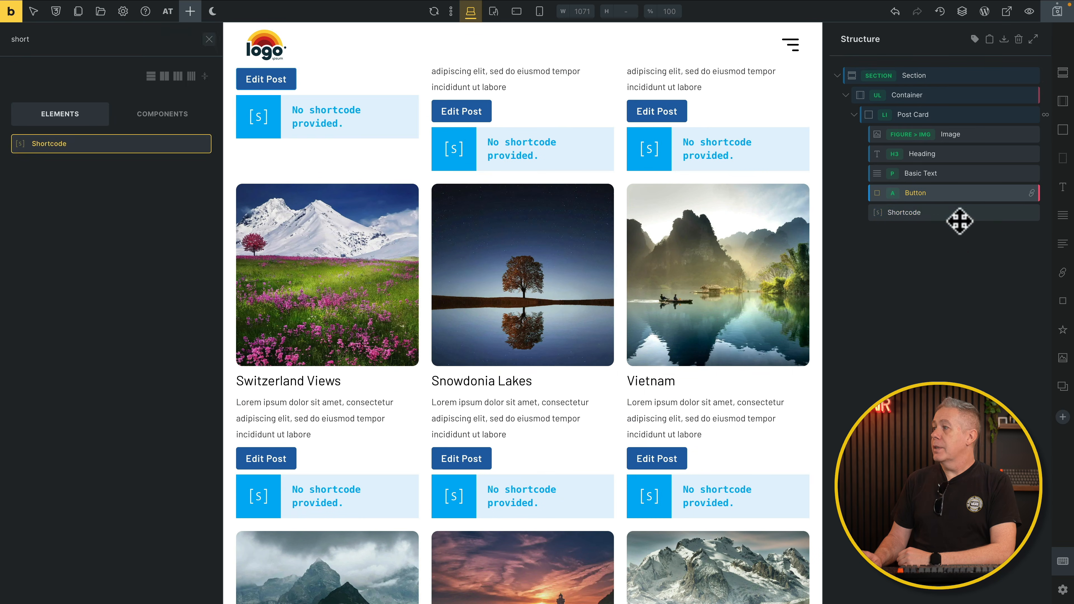
# Step: Set the Shortcode element's content to [frontend_admin form=701] and save the page
pyautogui.click(959, 211)
pyautogui.click(102, 165)
pyautogui.click(101, 165)
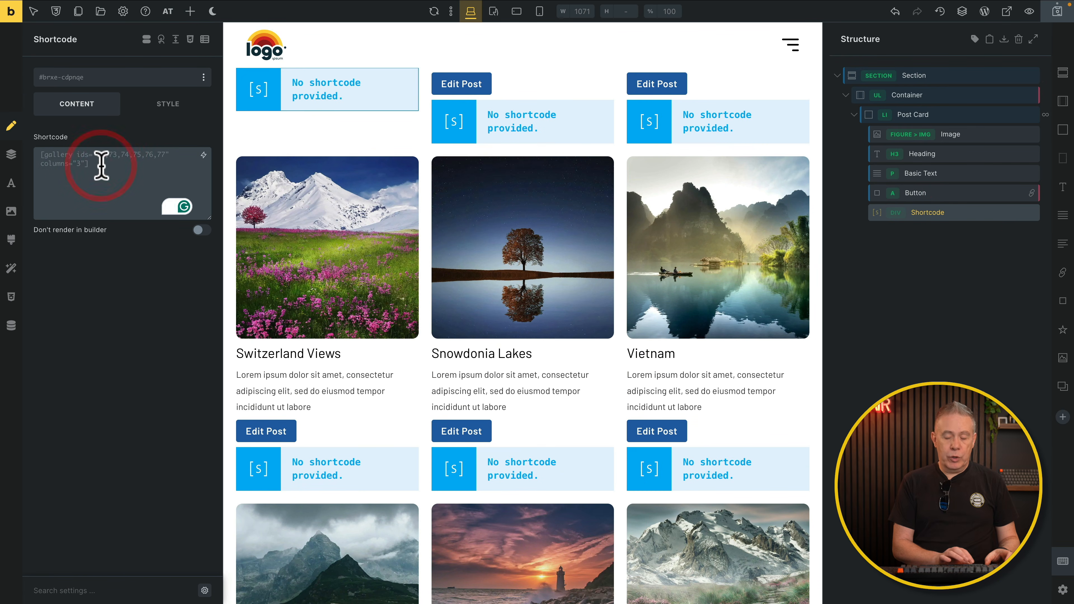
pyautogui.write('[frontend_admin form=701]')
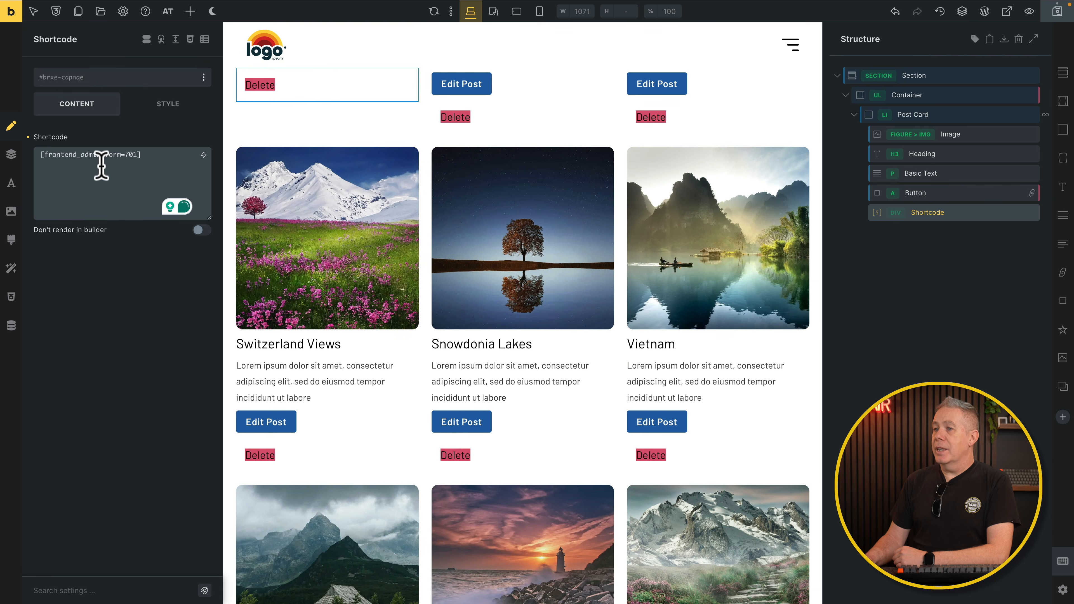
pyautogui.click(1057, 13)
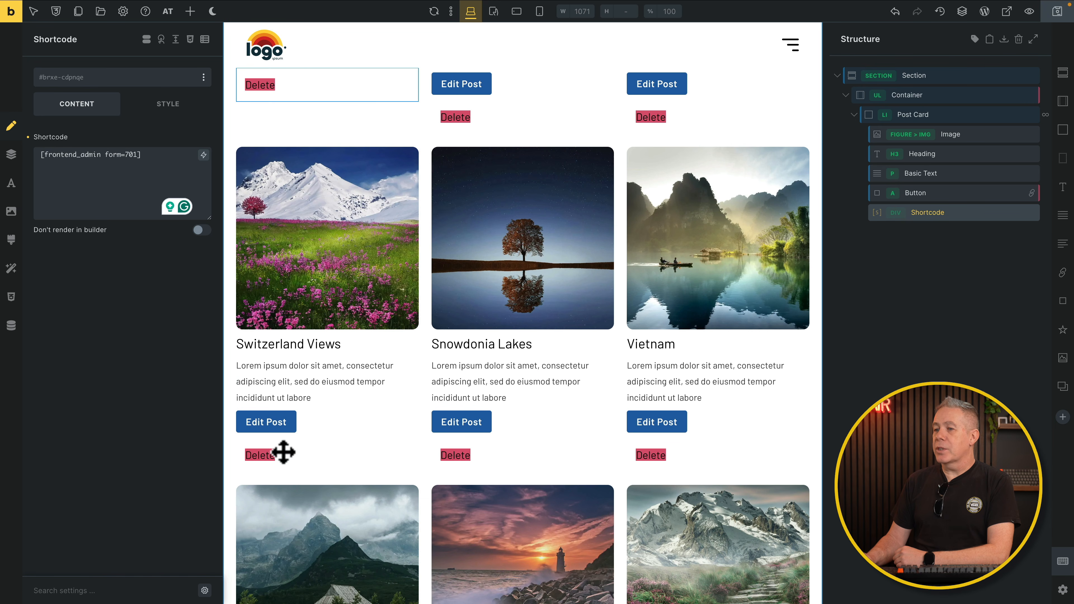
# Step: Preview Manage Posts on the front end and delete the New Post Sample post, confirming the deletion
pyautogui.click(1010, 17)
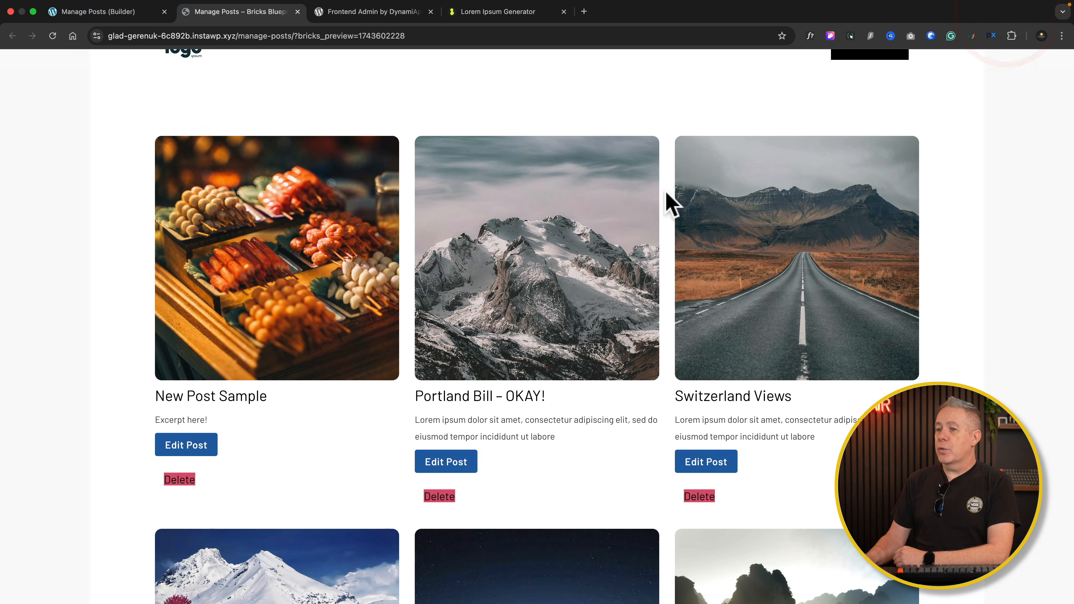
pyautogui.scroll(-3, 137, 404)
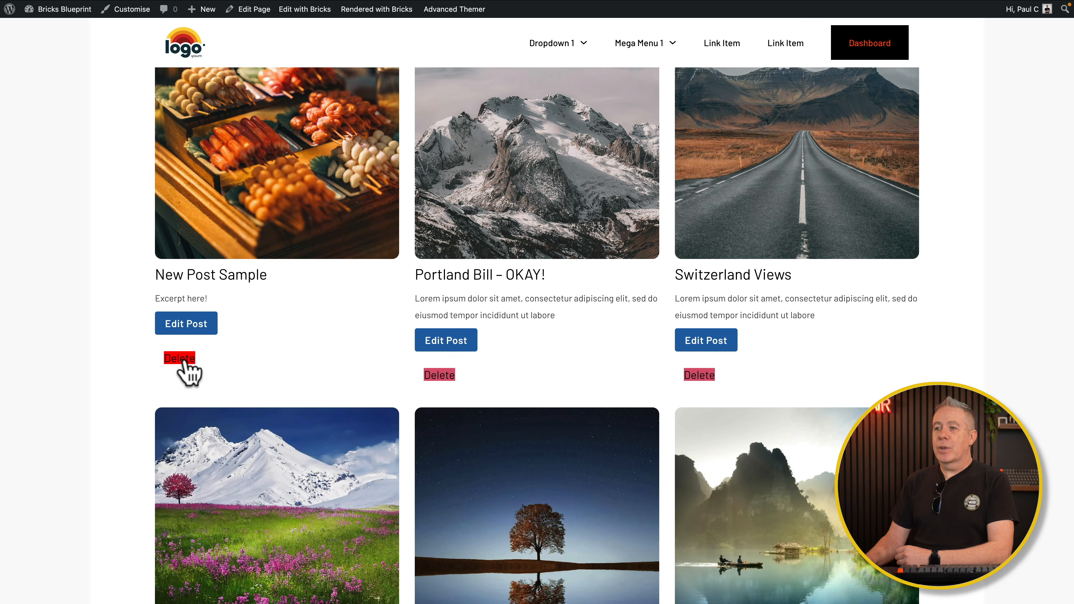
pyautogui.click(185, 358)
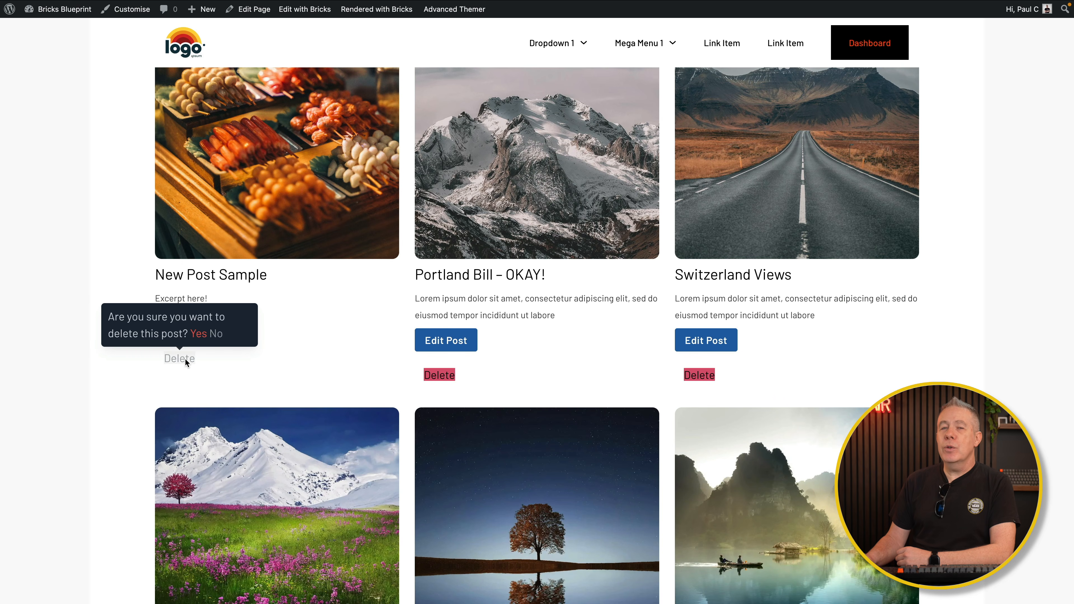
pyautogui.click(199, 334)
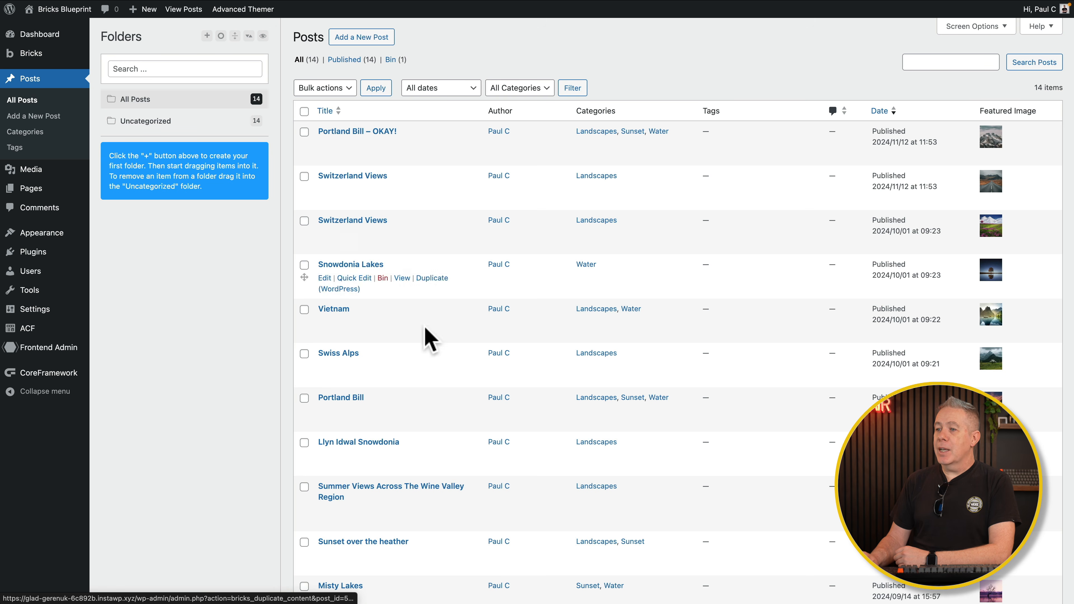
# Step: Check the admin posts list for the deleted New Post Sample post and open the Bin view
pyautogui.scroll(-3, 421, 501)
pyautogui.scroll(-2, 419, 497)
pyautogui.scroll(6, 419, 497)
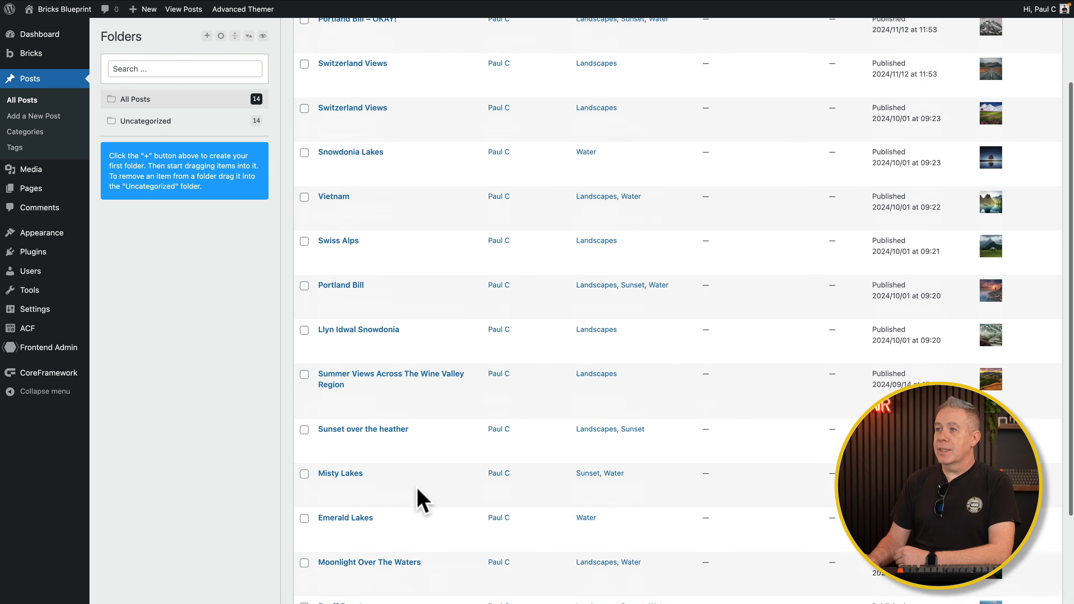
pyautogui.click(390, 60)
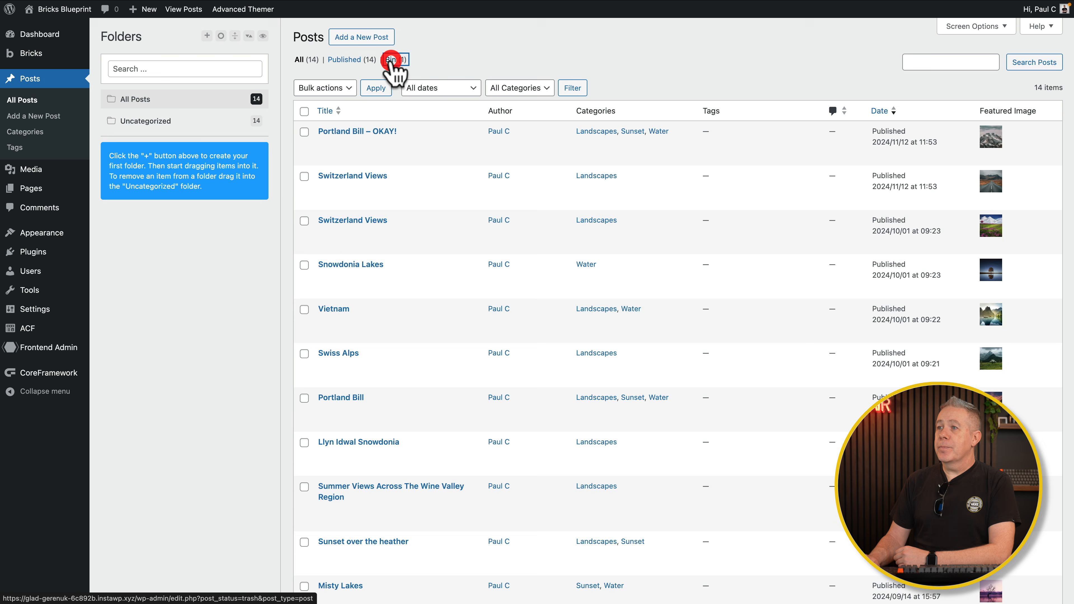